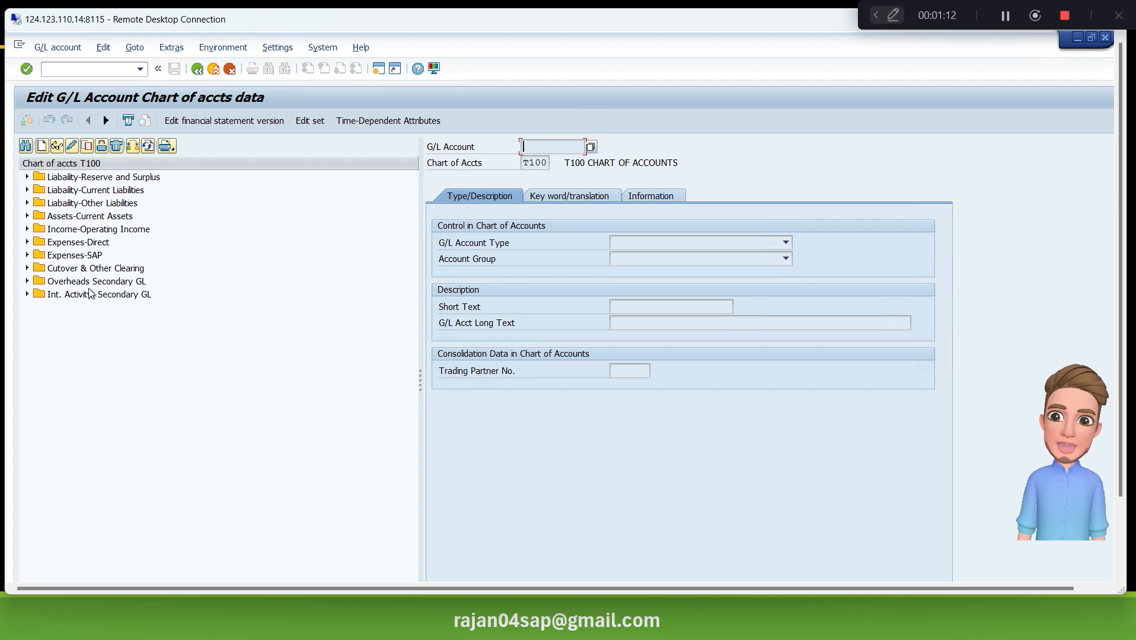
Switch the account list to chart of accounts K100 and expand 31 Series accounts, selecting the WIP Total account.
click(130, 149)
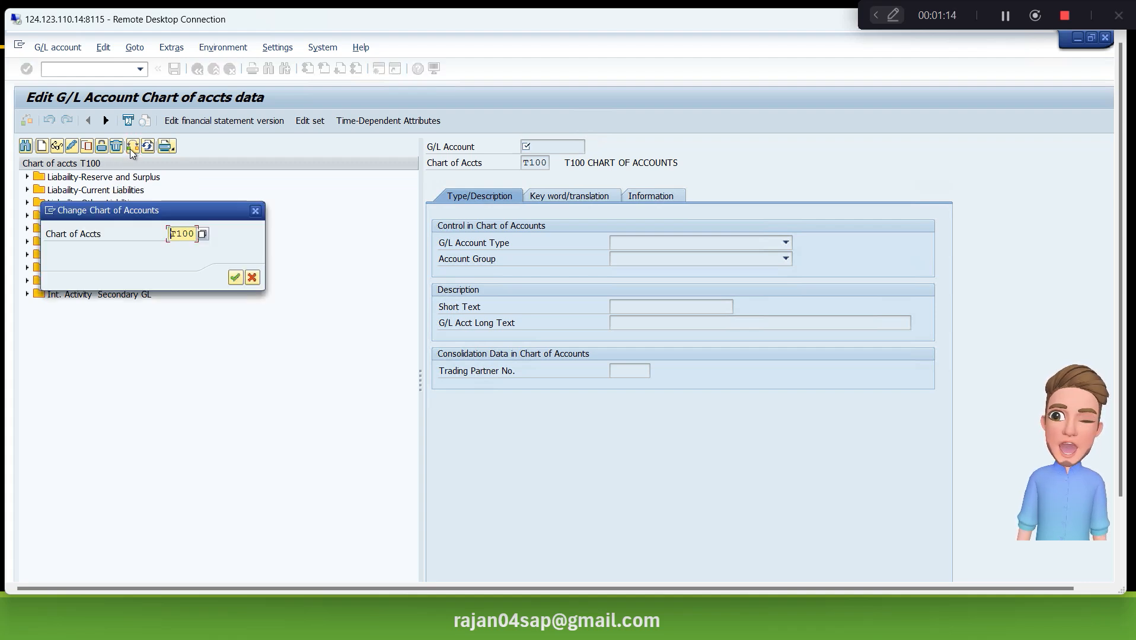
text(K)
key(Return)
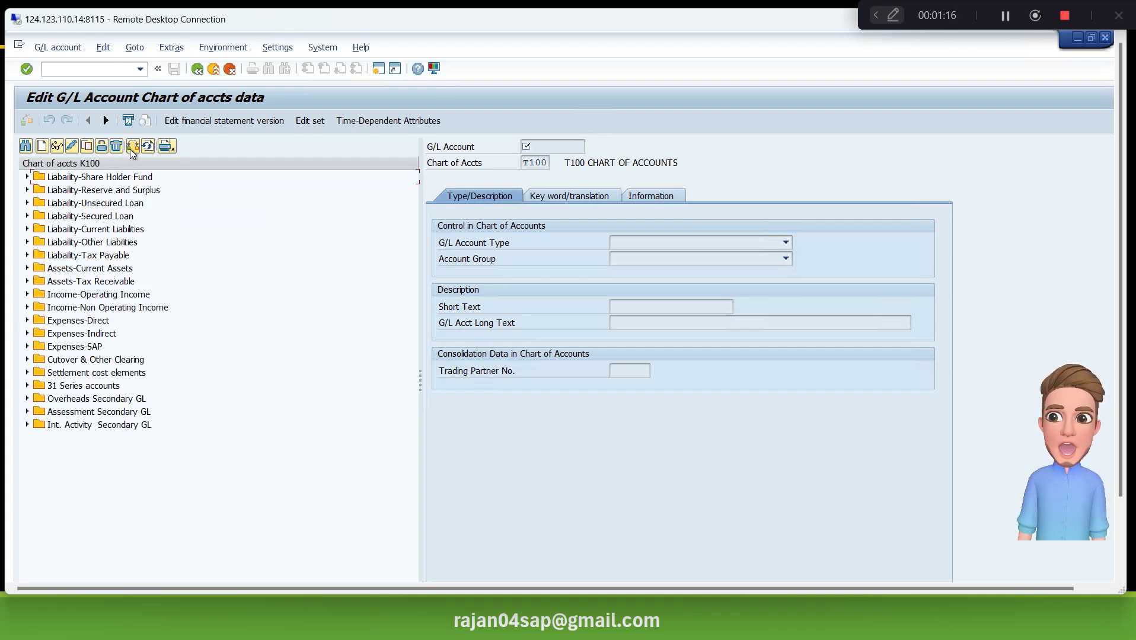
click(102, 378)
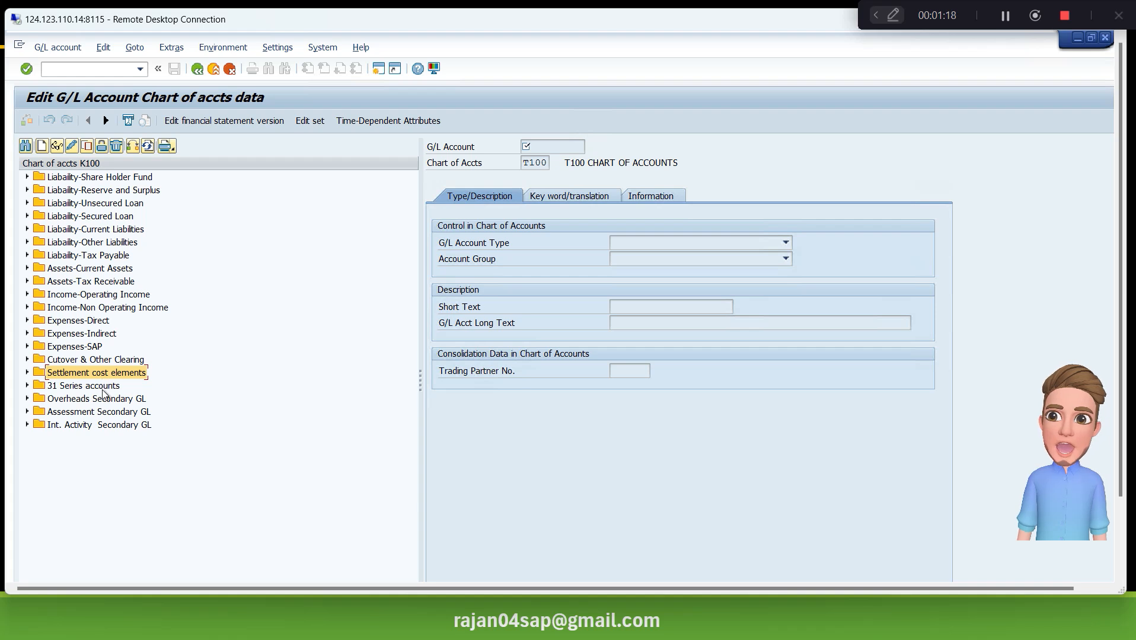
double_click(104, 386)
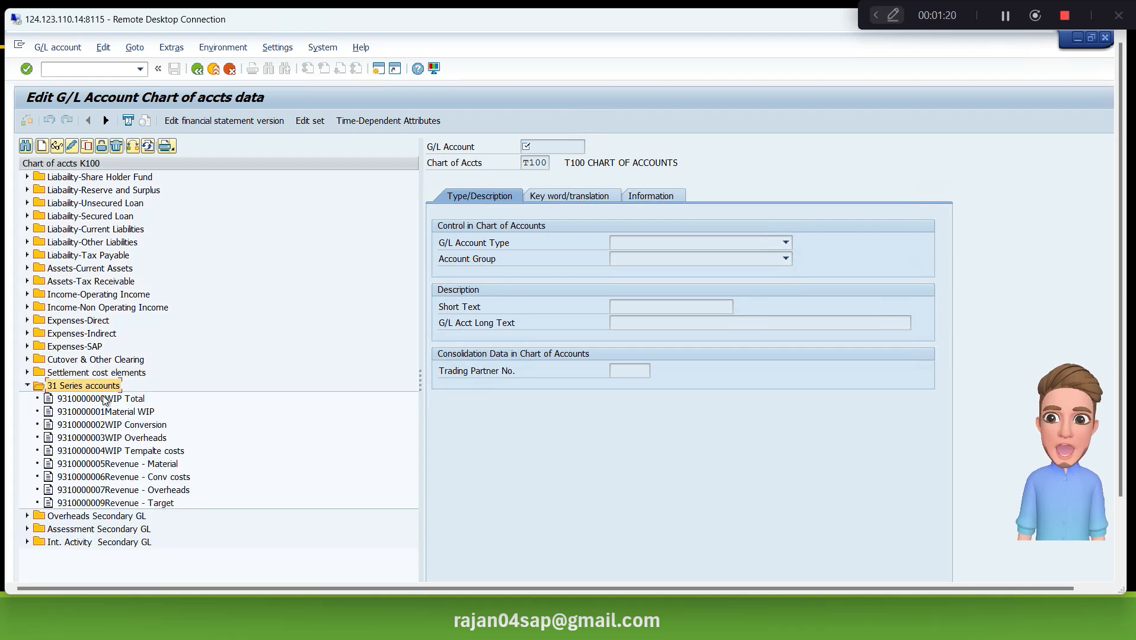
click(105, 399)
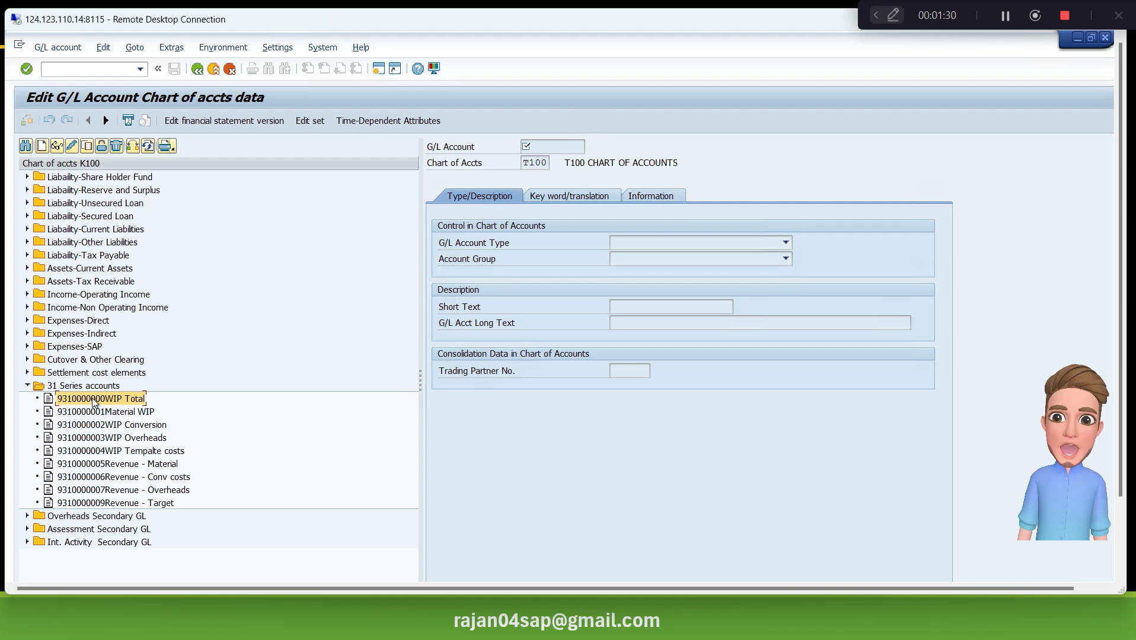
click(86, 146)
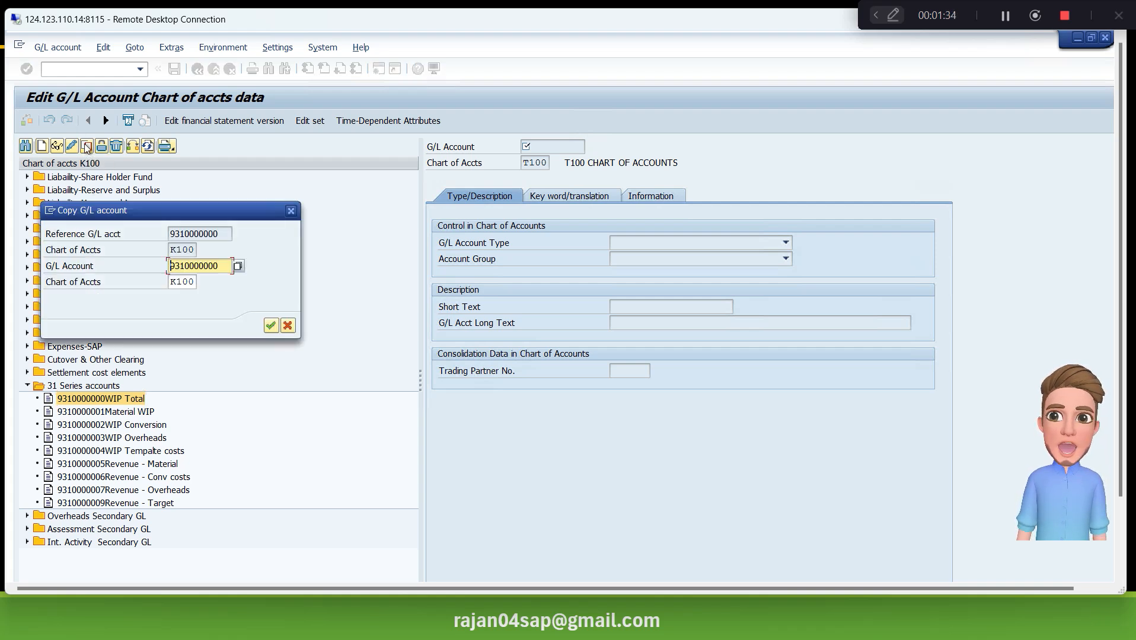
key(Tab)
text(t)
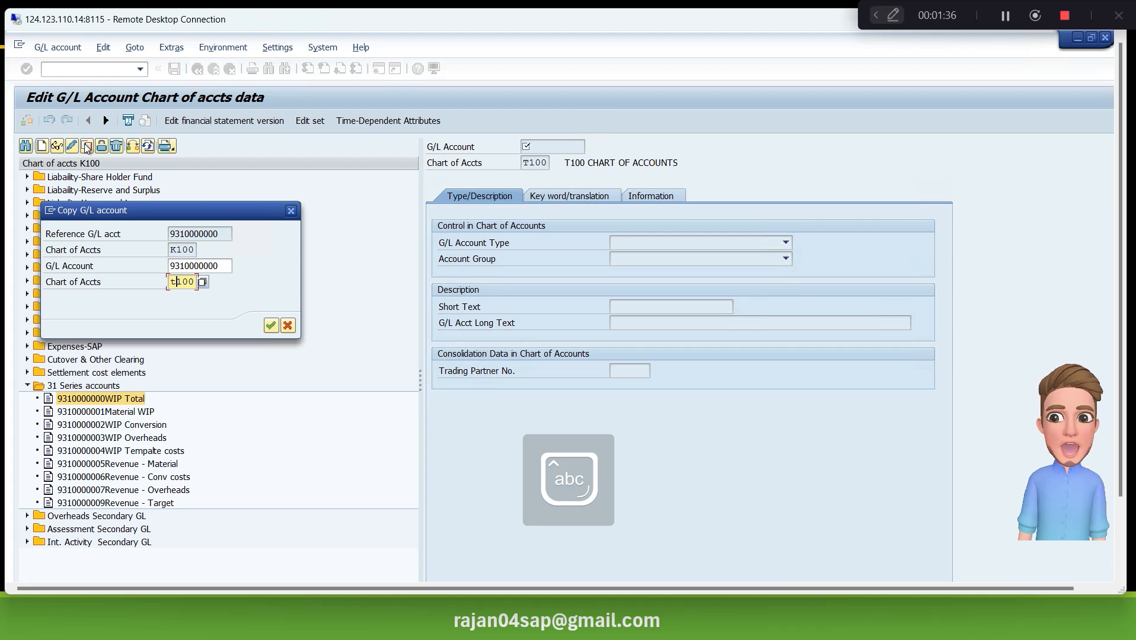
key(Return)
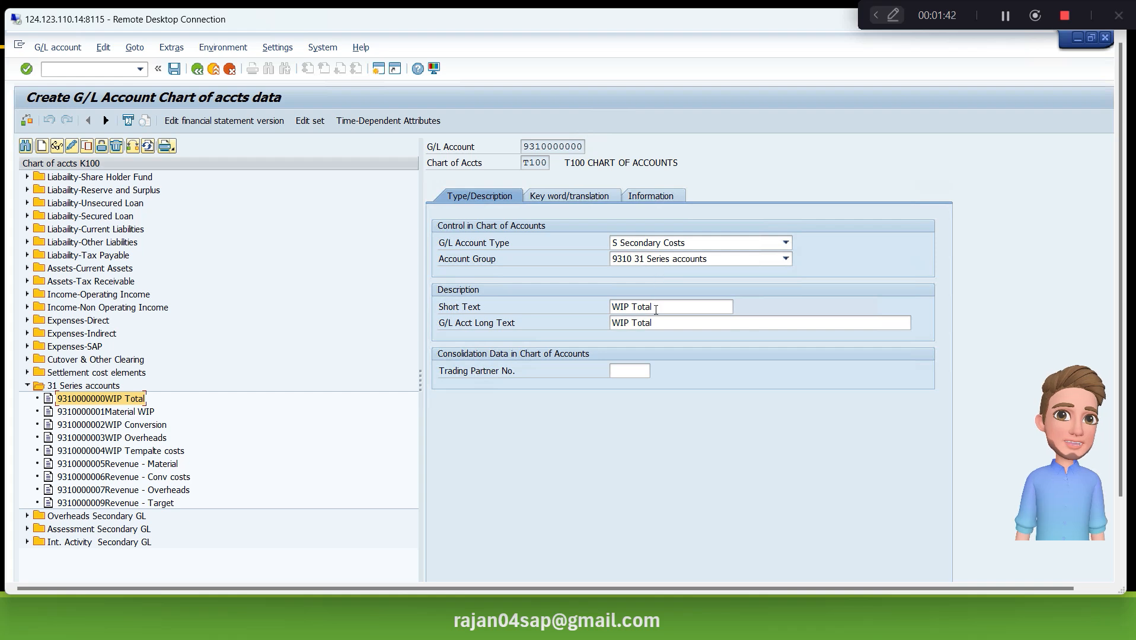
Review the copied account's keyword/translation, information and type/description data, and discard the copy without saving.
click(557, 197)
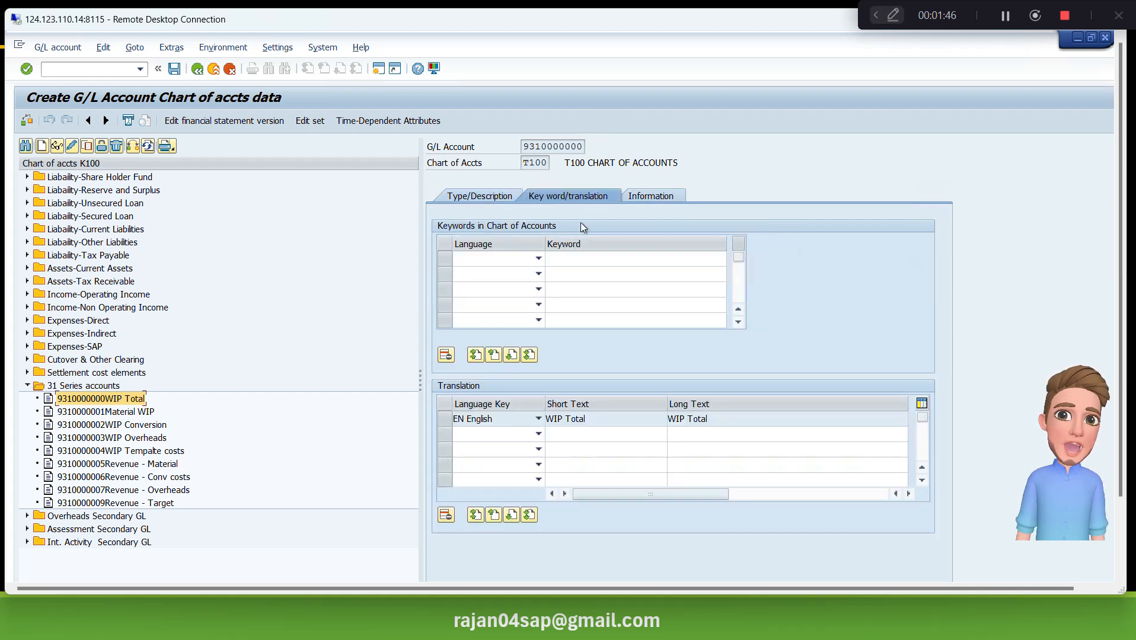
click(661, 196)
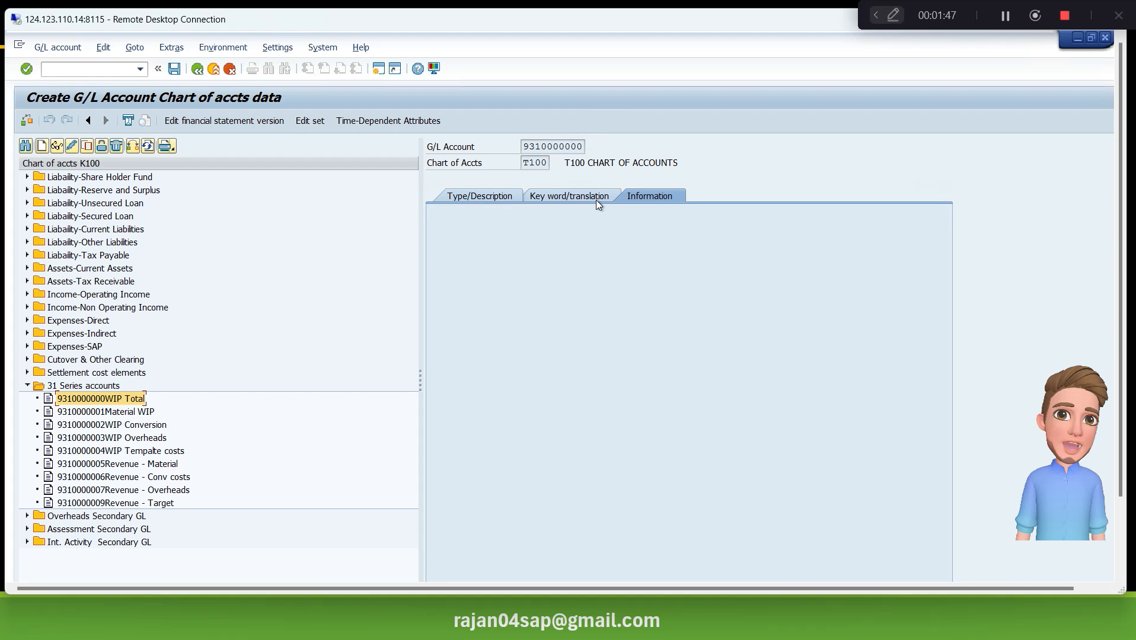
click(498, 197)
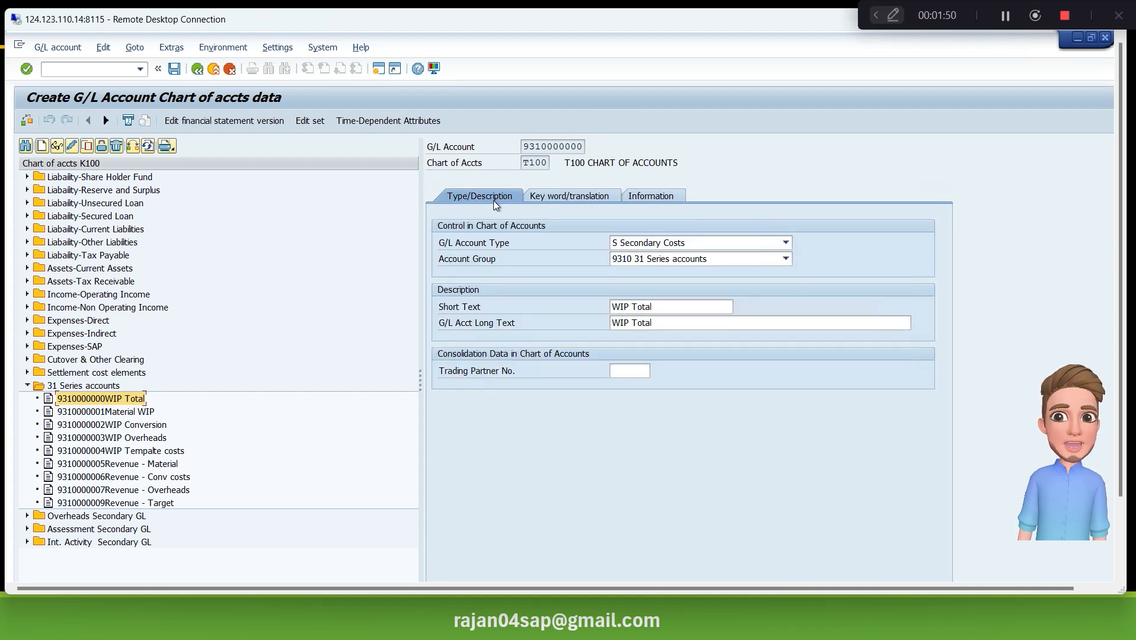
click(228, 70)
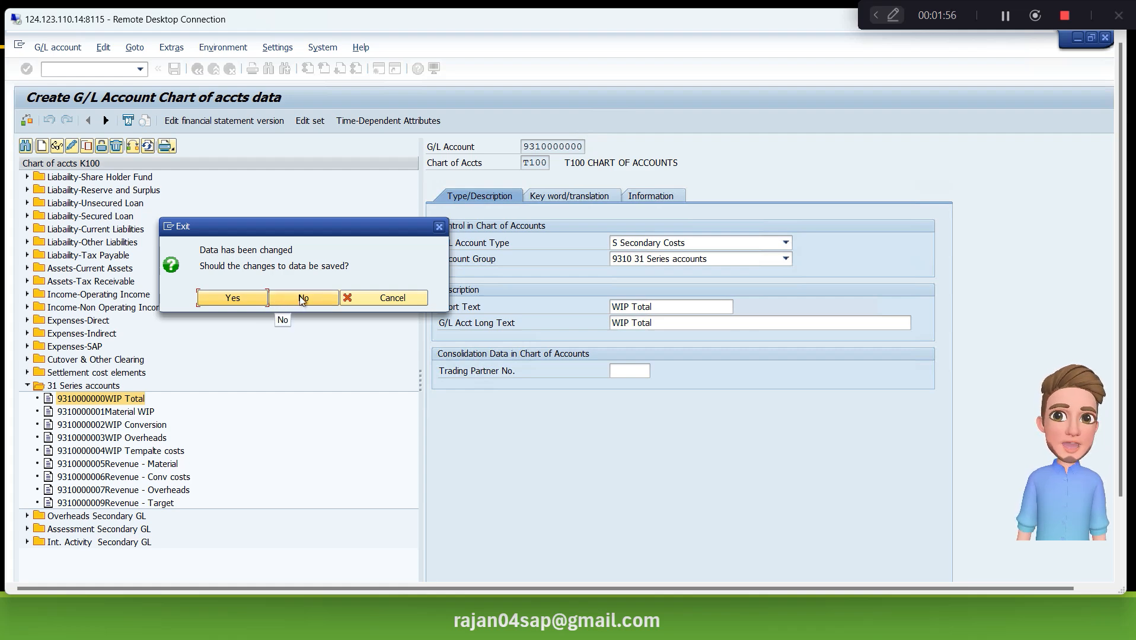
click(301, 299)
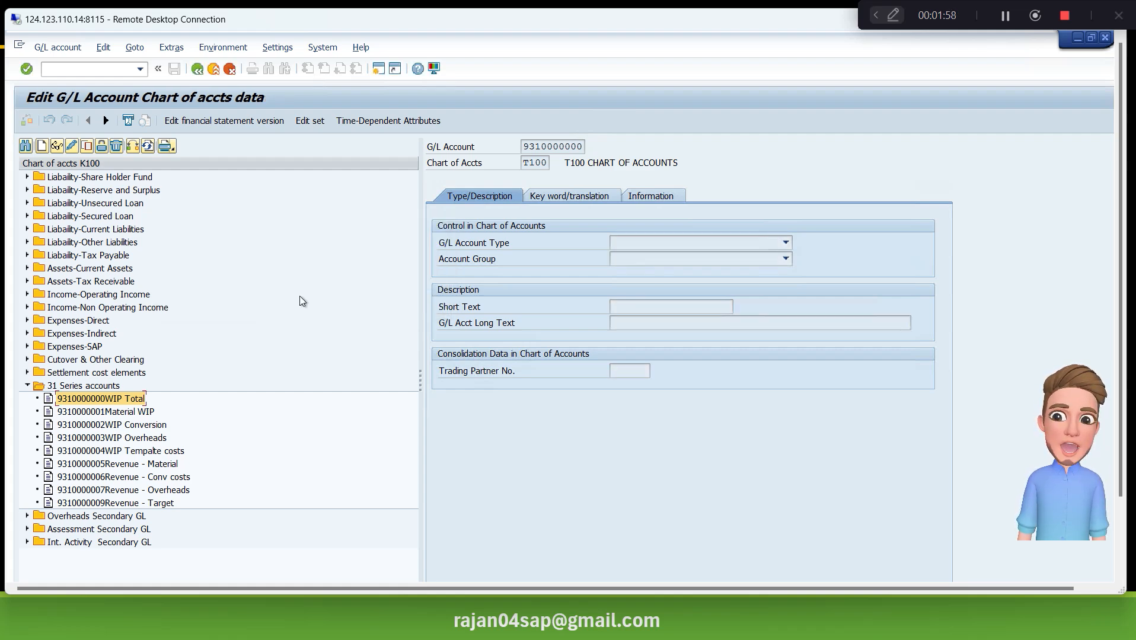
Show the remote desktop full screen, switch to the SAP Easy Access session and start transaction FS00.
key(alt+Tab)
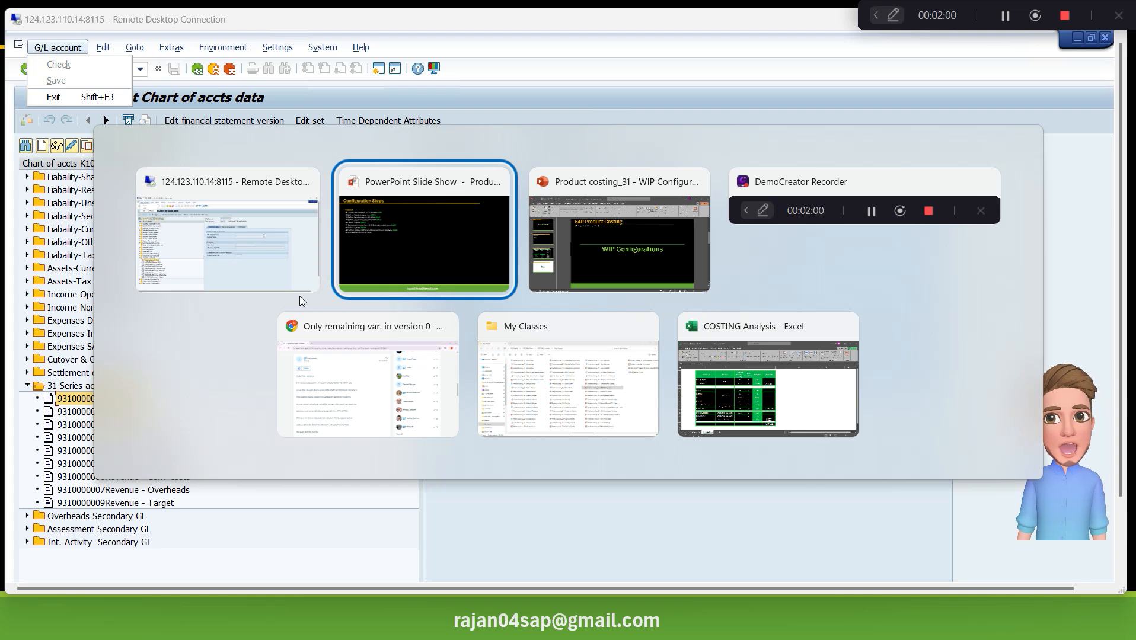
key(Escape)
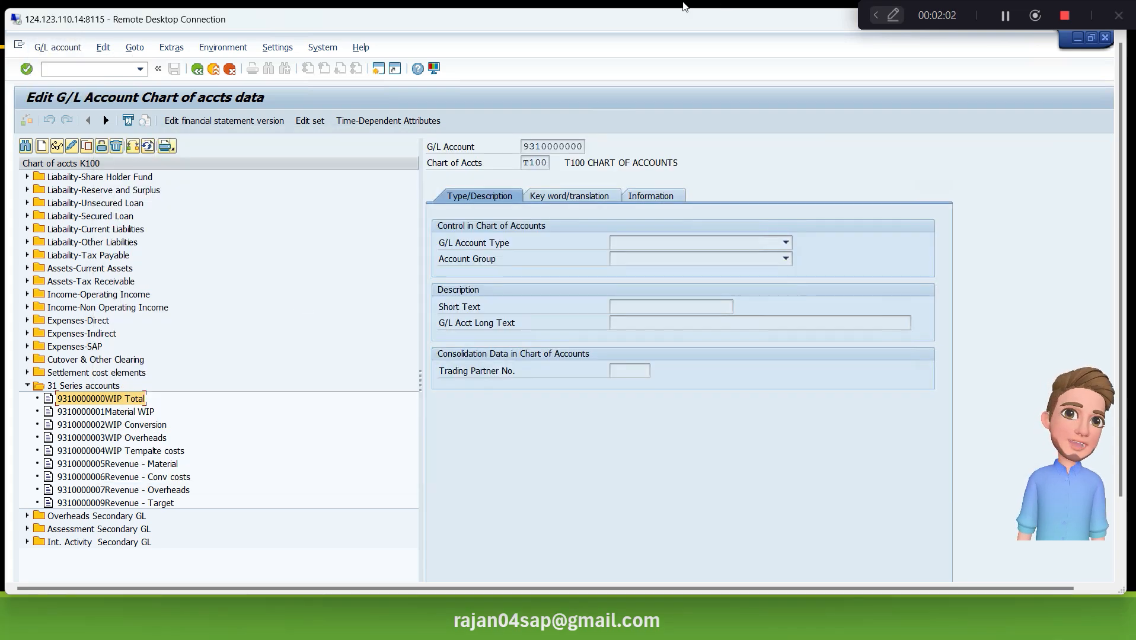
key(ctrl+alt+Break)
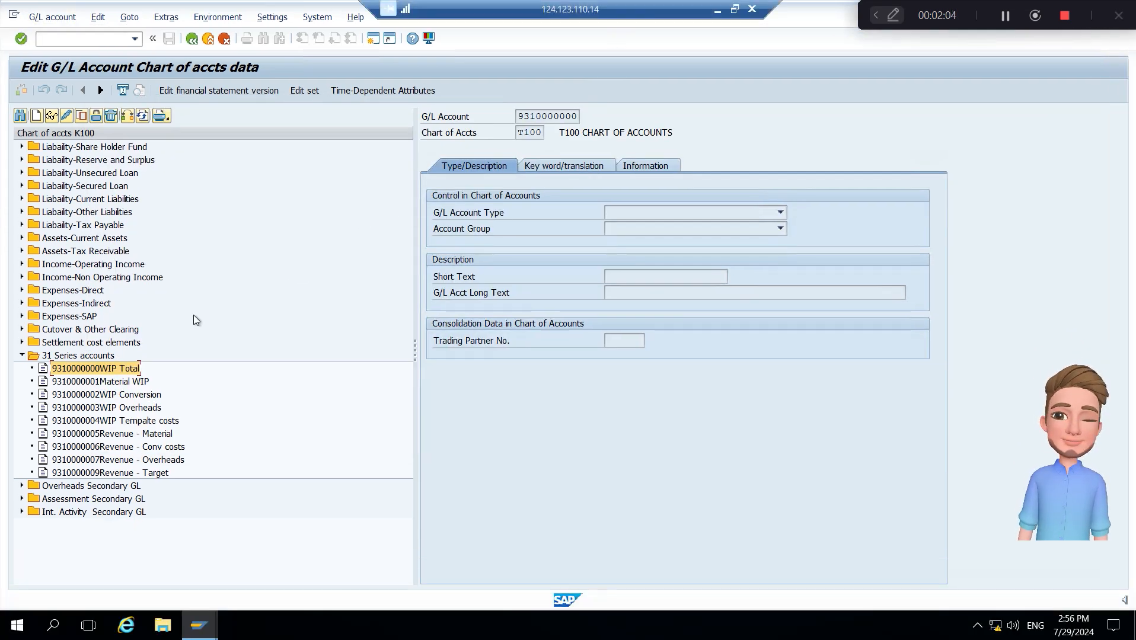
key(alt+Tab)
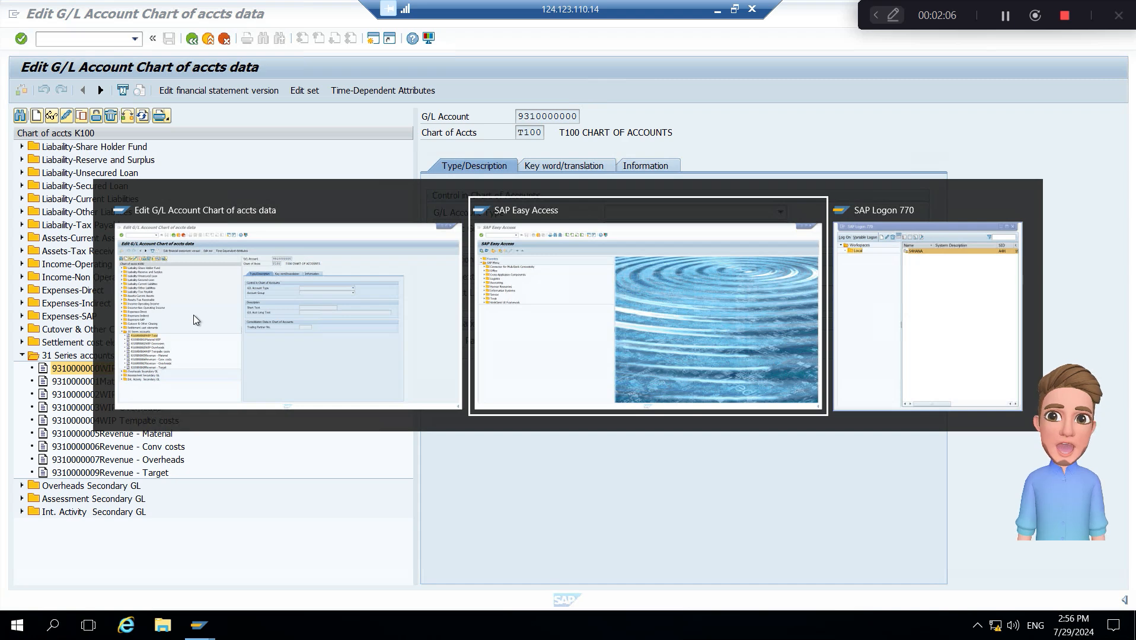
text(/n)
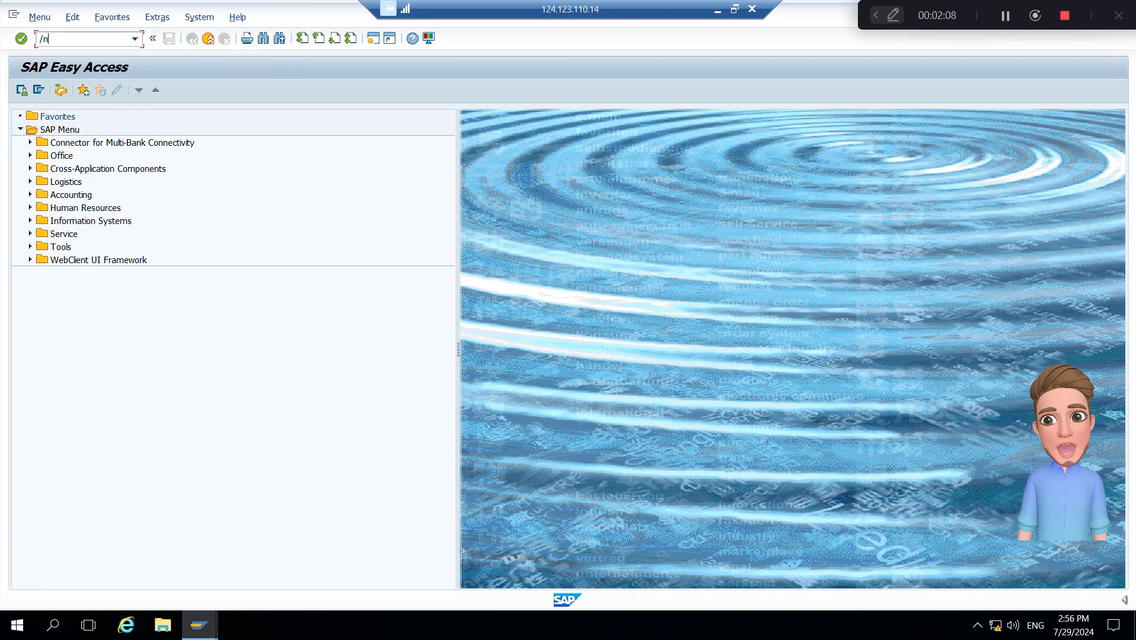
text(fs00)
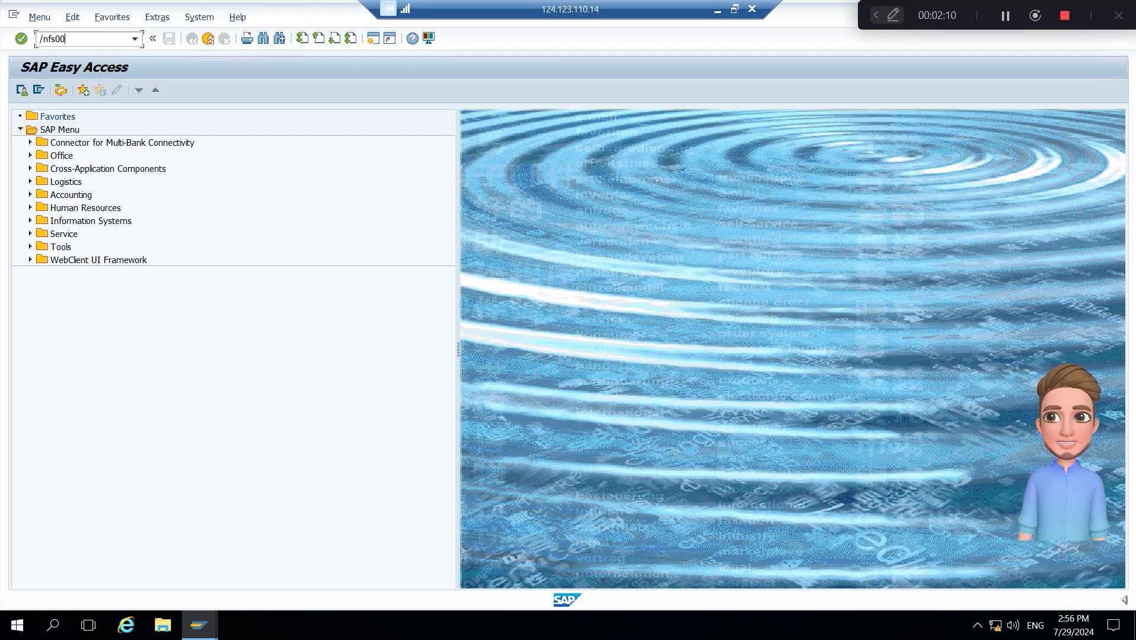
key(Return)
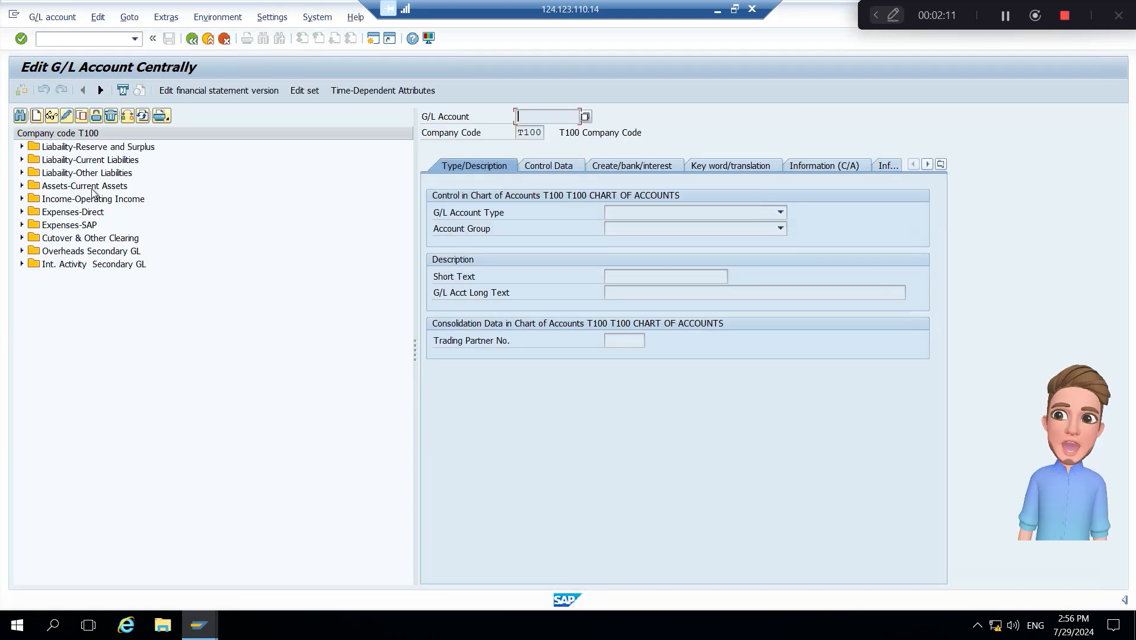
click(39, 116)
text(9)
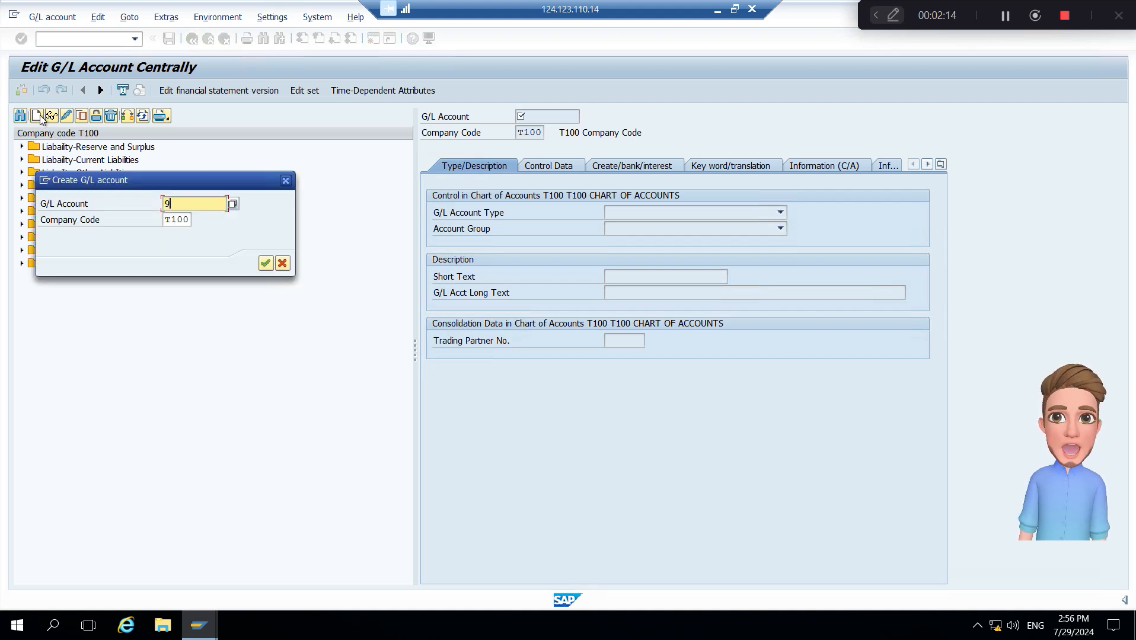
text(310000000)
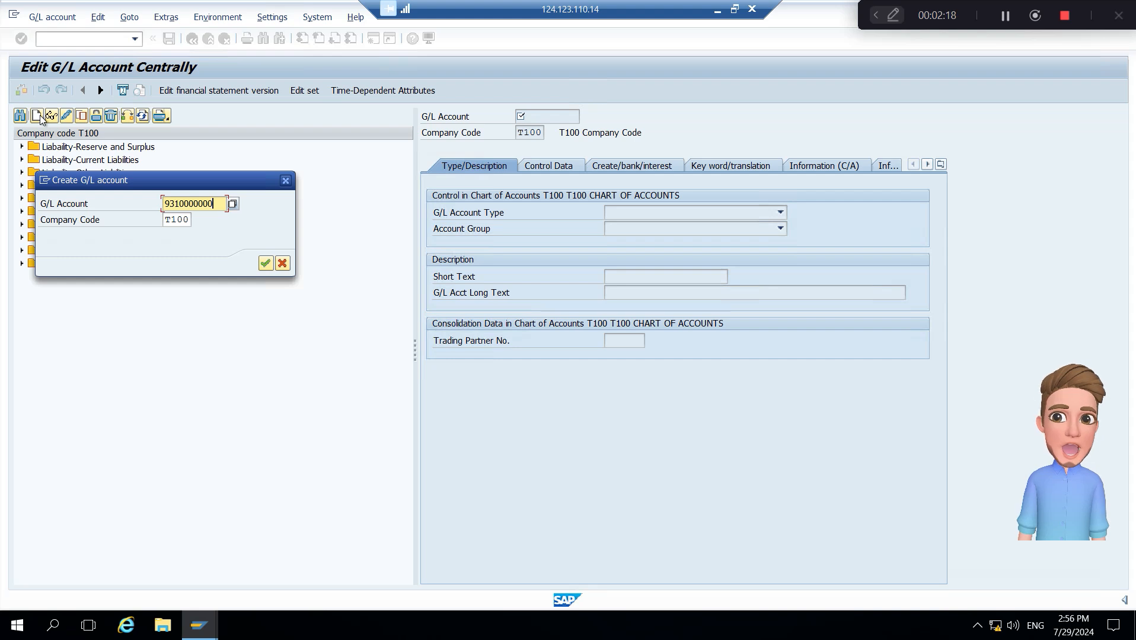
key(Return)
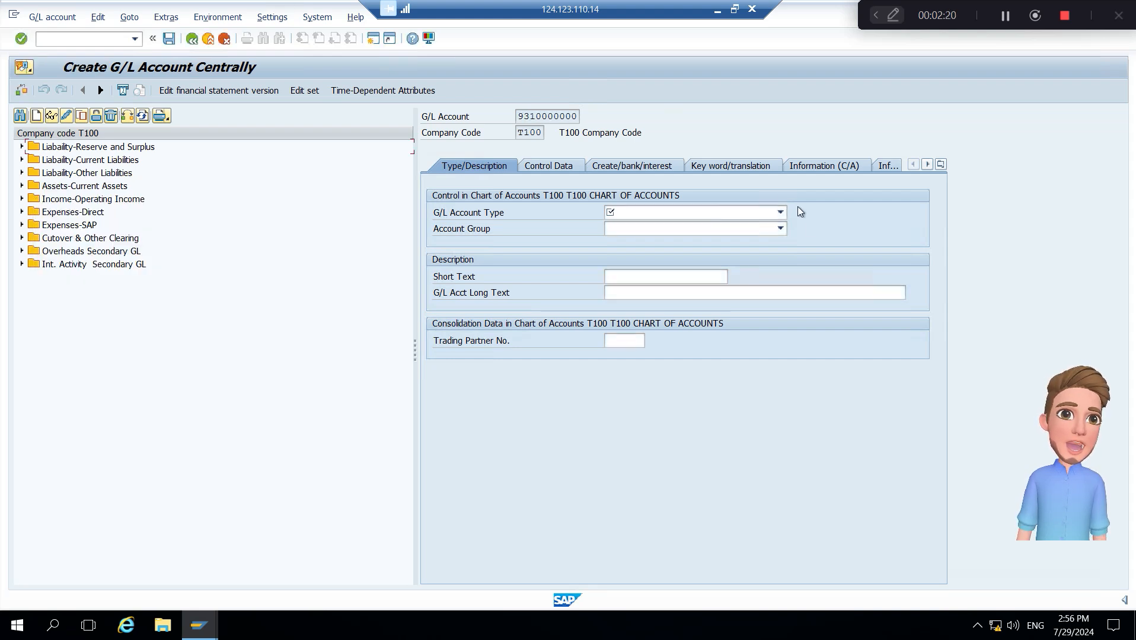
Set the new account's G/L account type to S Secondary Costs and its account group to 9310 31 Series accounts.
click(781, 212)
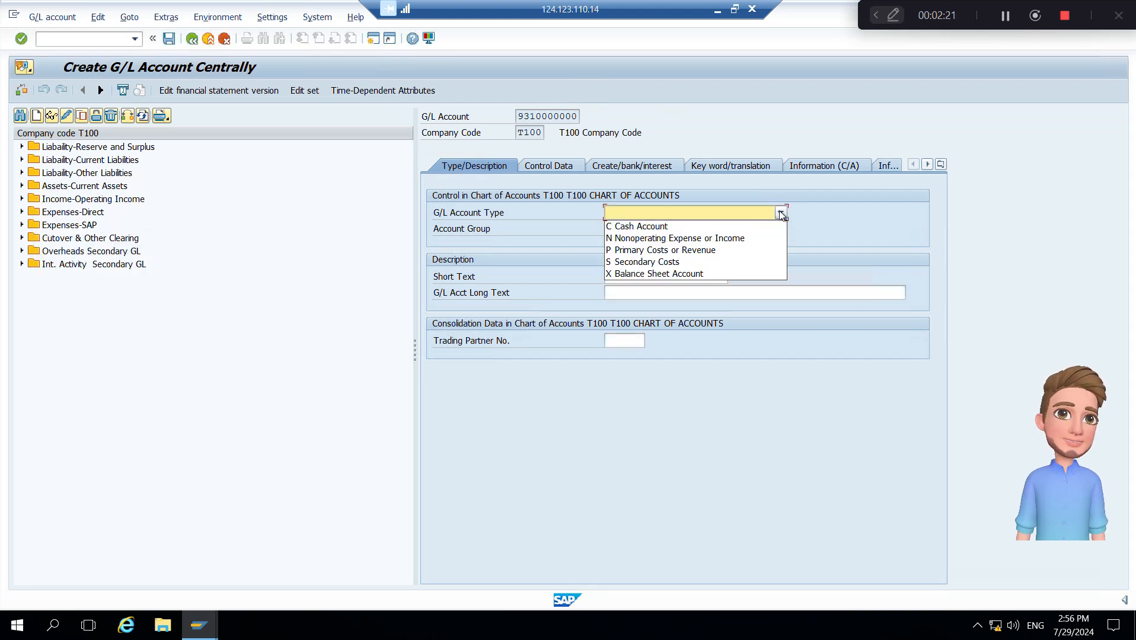
click(724, 260)
click(724, 228)
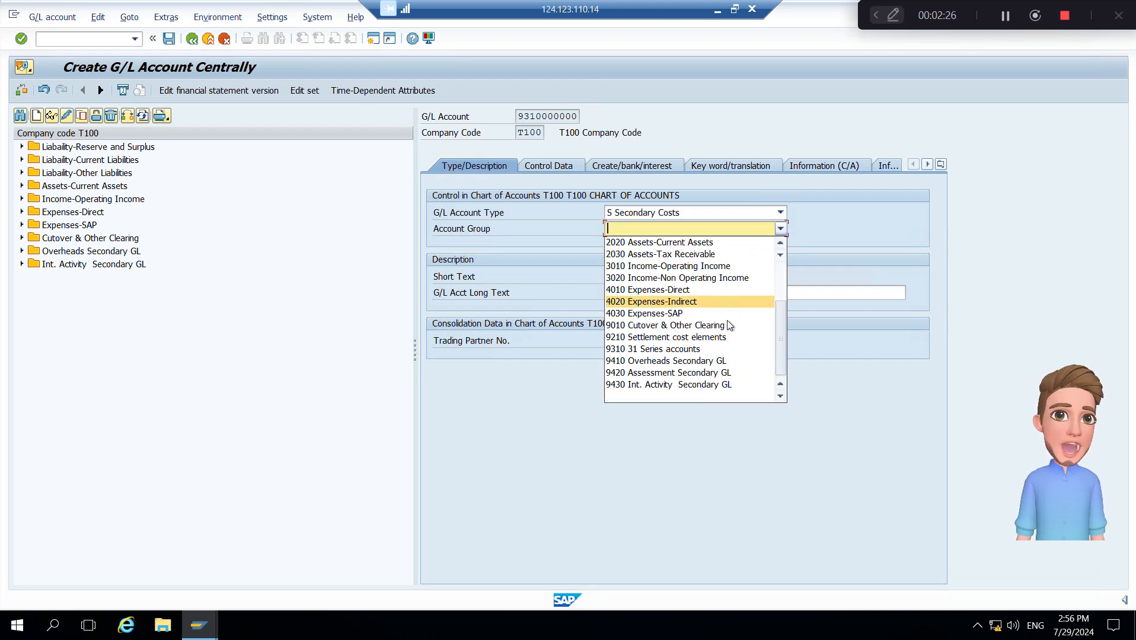
click(724, 348)
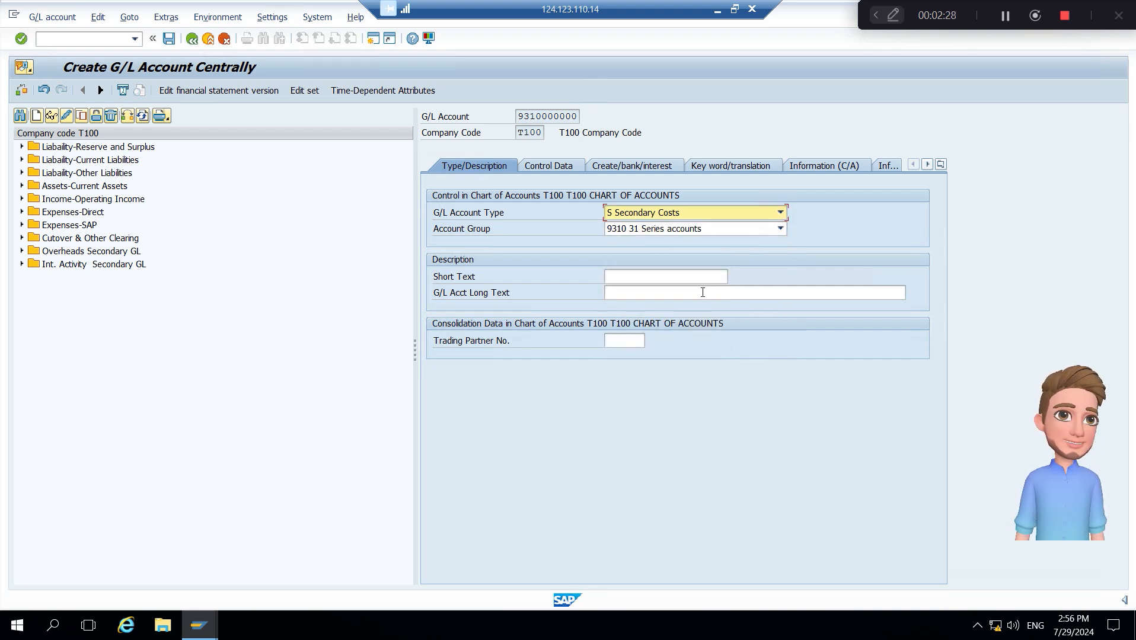
Enter WIP TOTAL as both the short text and the G/L account long text.
click(690, 278)
text(w)
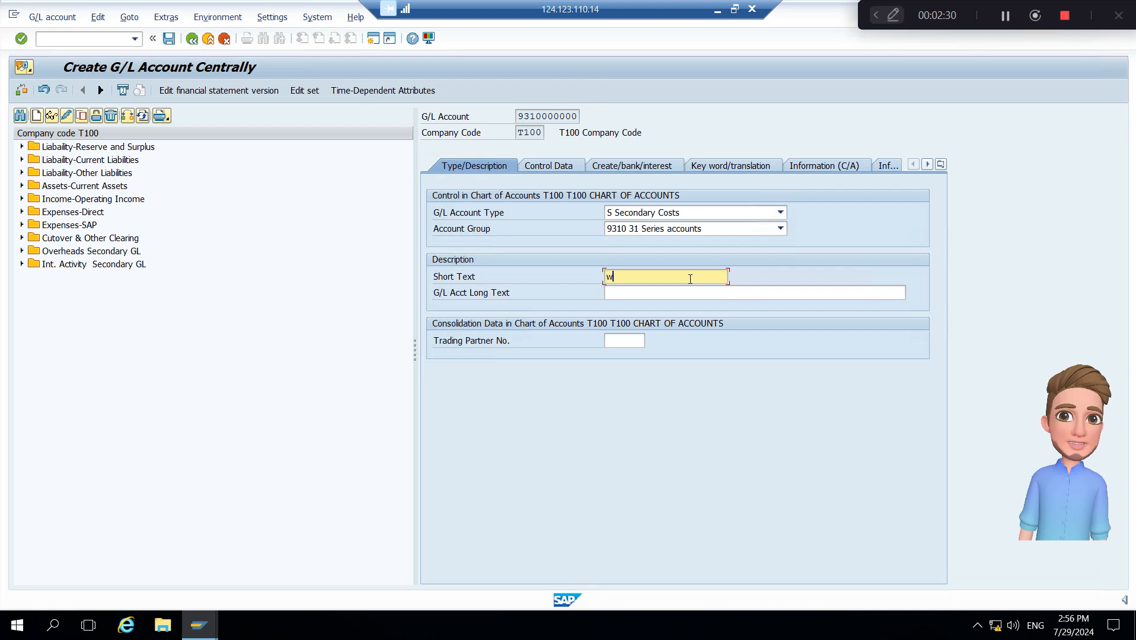
key(BackSpace)
key(Caps_Lock)
text(WIP TOTAL)
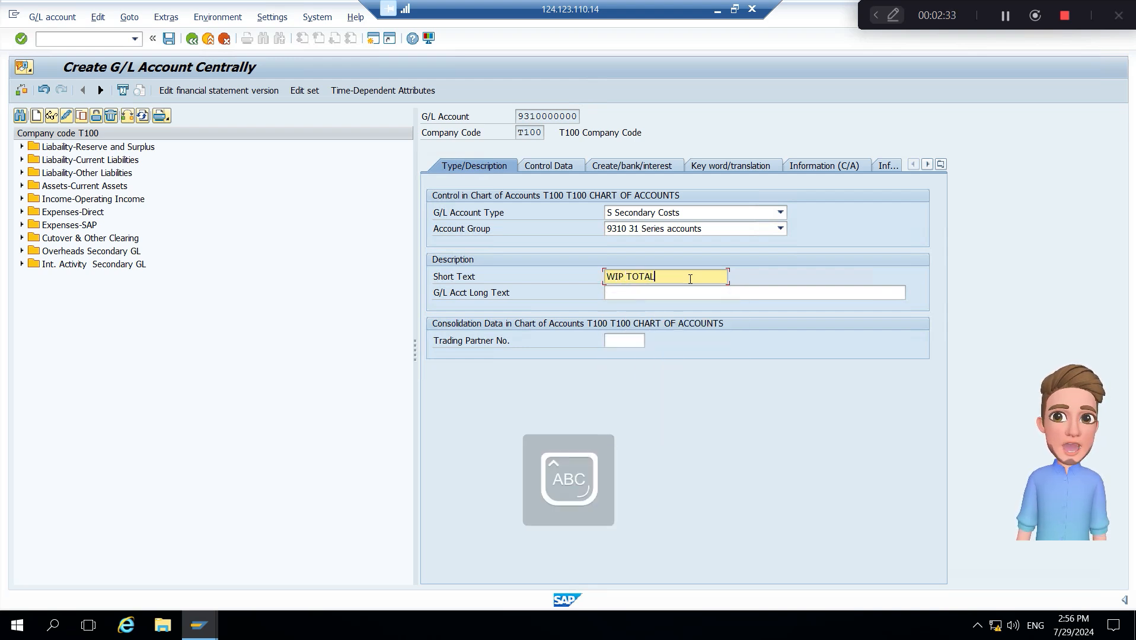
key(ctrl+shift+Left)
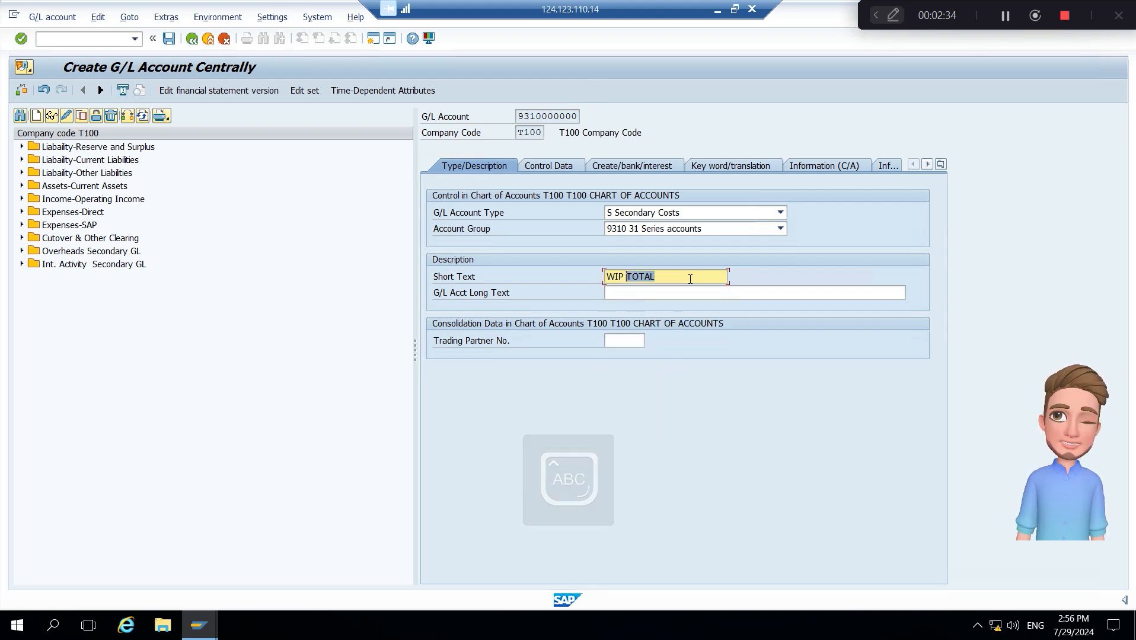
key(ctrl+shift+Left)
key(ctrl+c)
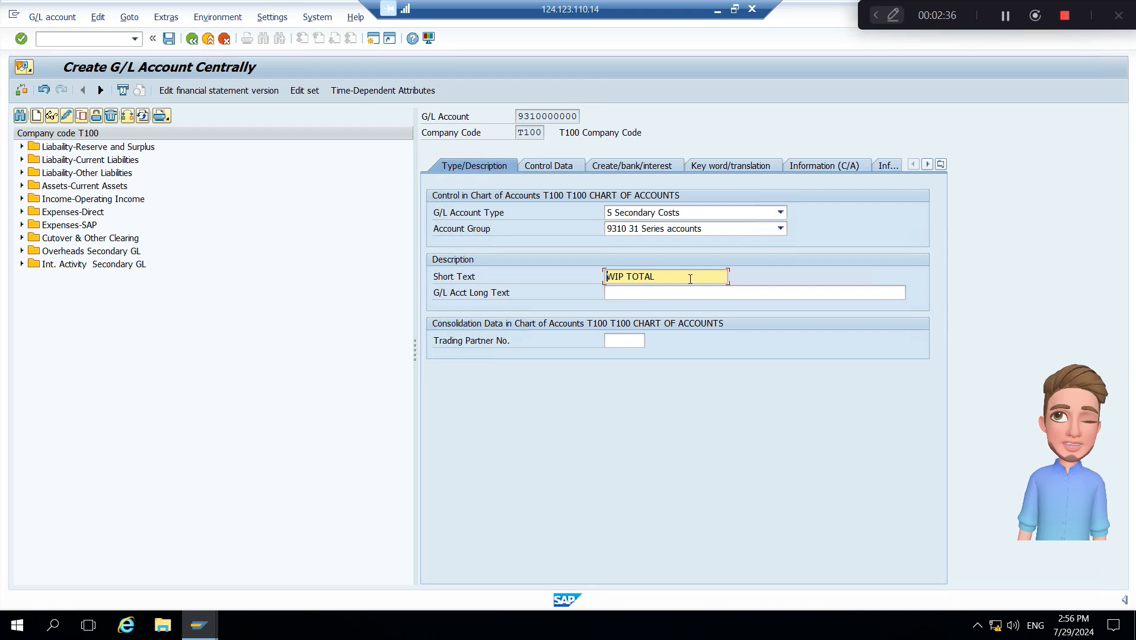
click(694, 291)
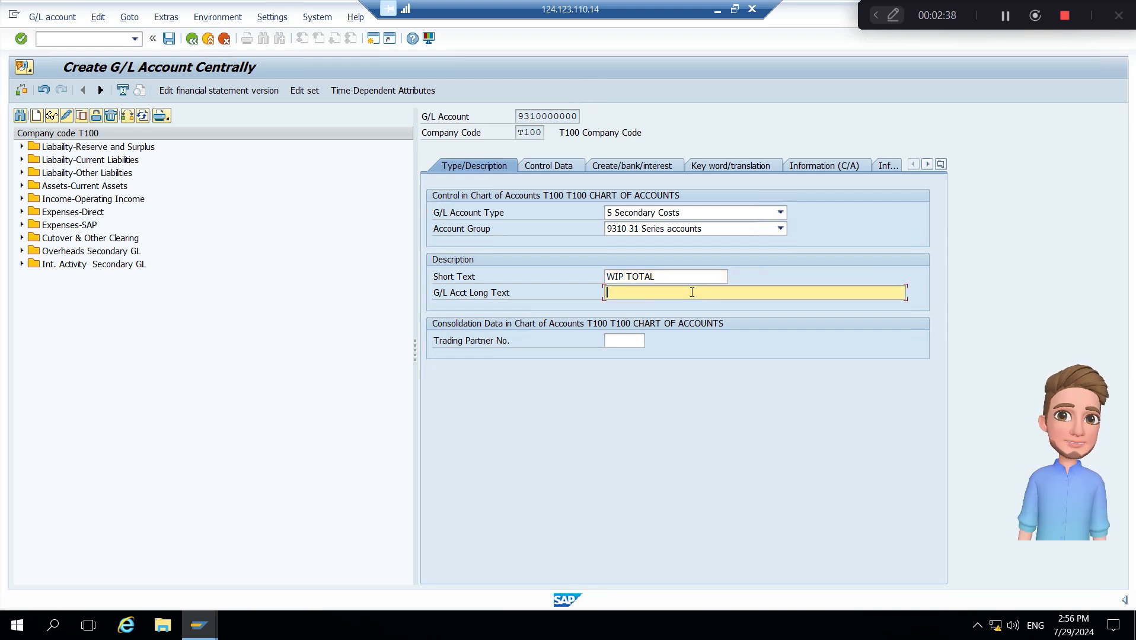
key(ctrl+v)
Set the WIP TOTAL account's cost element category to 31 Order/project results analysis and save the account.
click(564, 168)
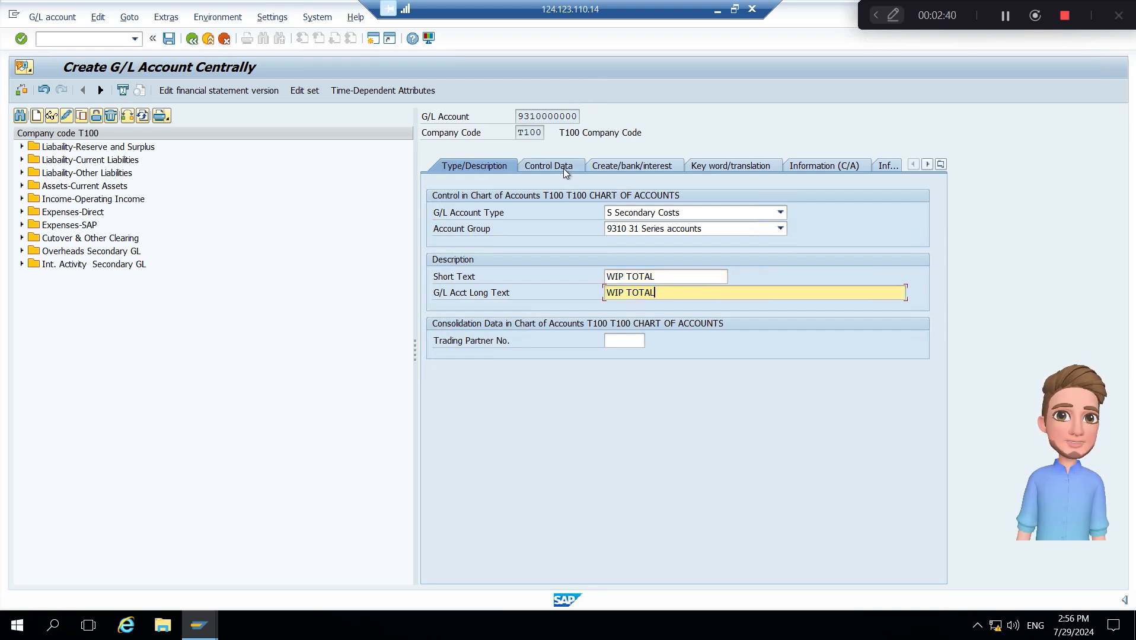
scroll(612, 300, down, 2)
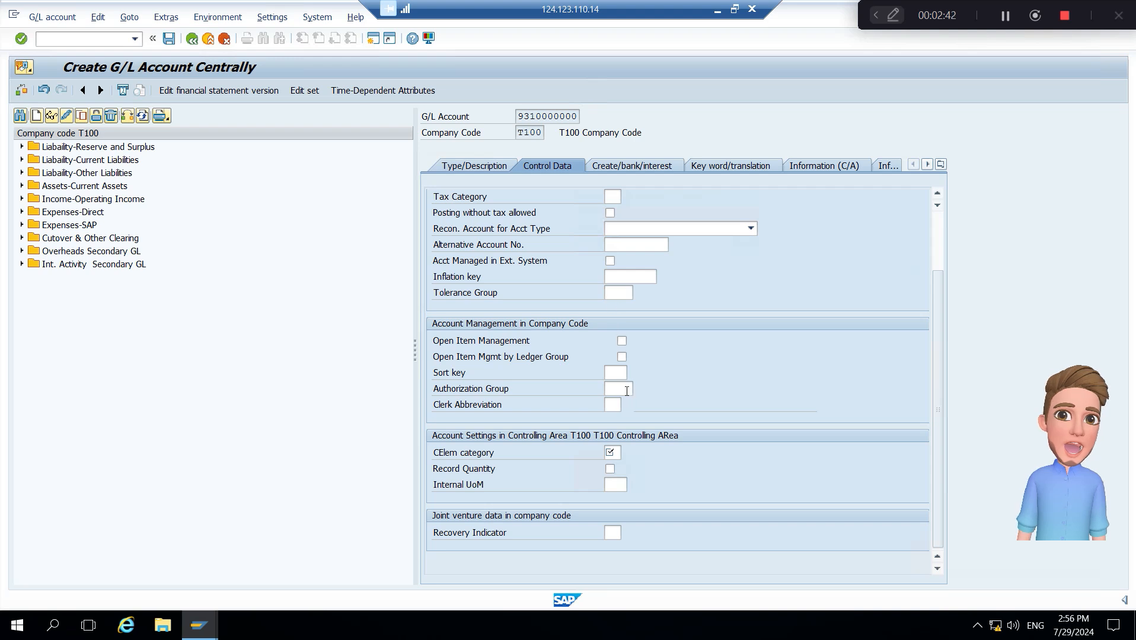
click(611, 452)
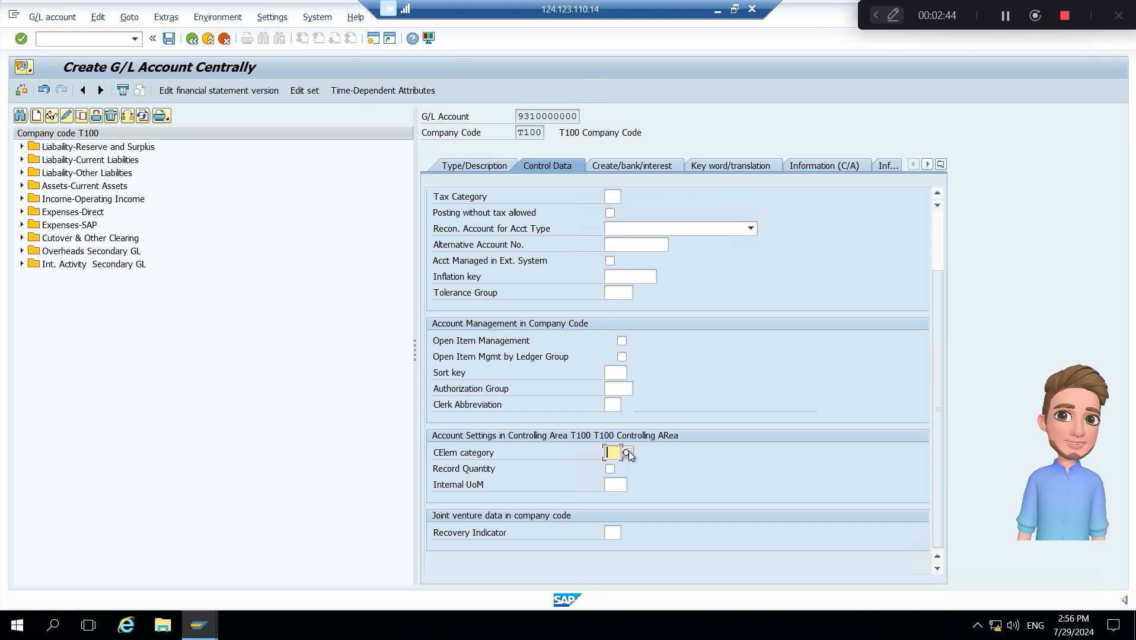
click(628, 452)
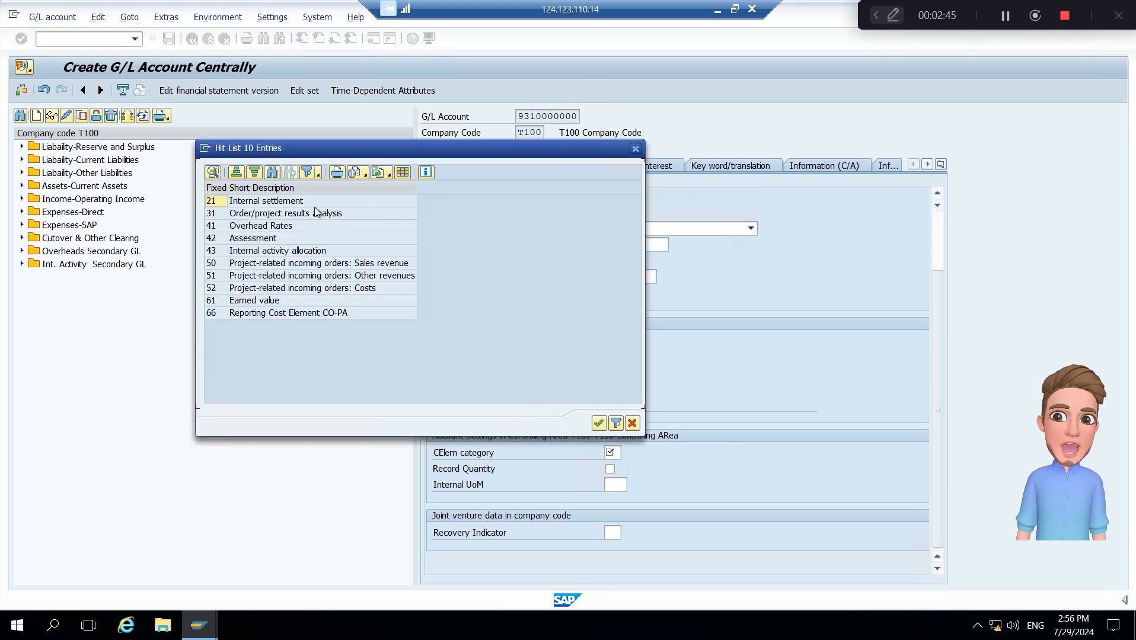
click(271, 216)
double_click(270, 217)
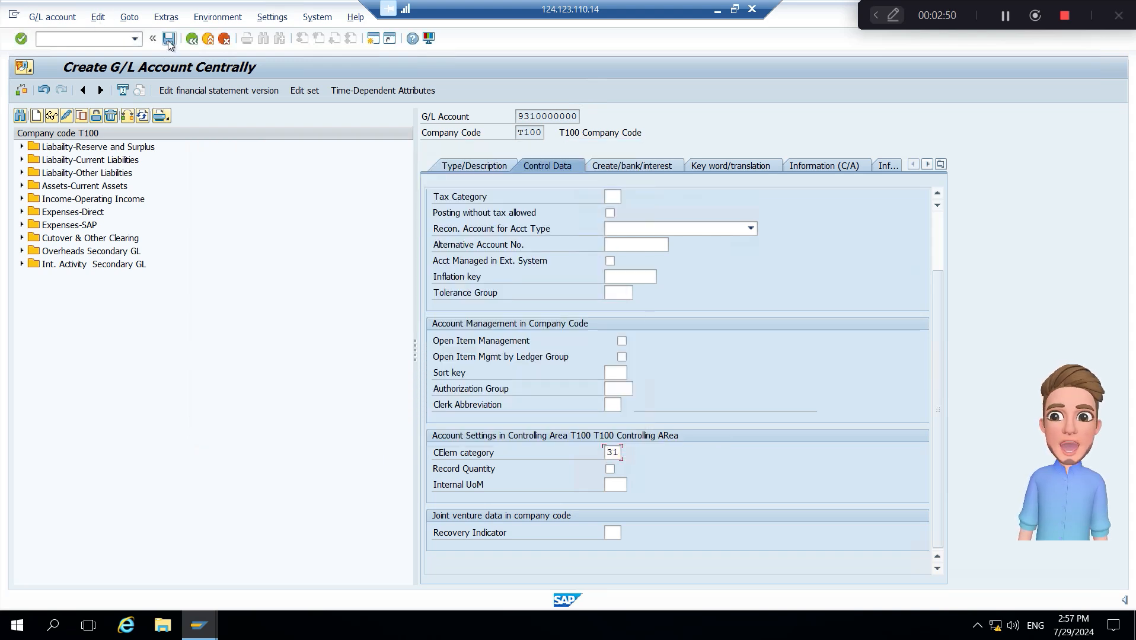
click(169, 39)
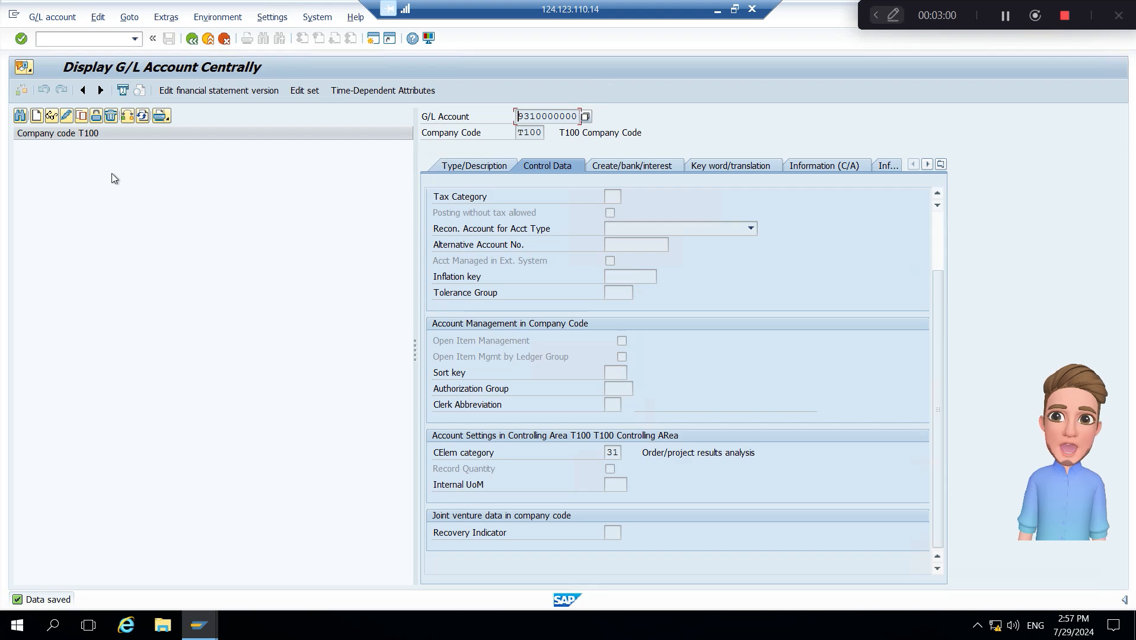
Check the 31 Series accounts of chart of accounts K100 in the other session for the account following WIP Total.
key(alt+Tab)
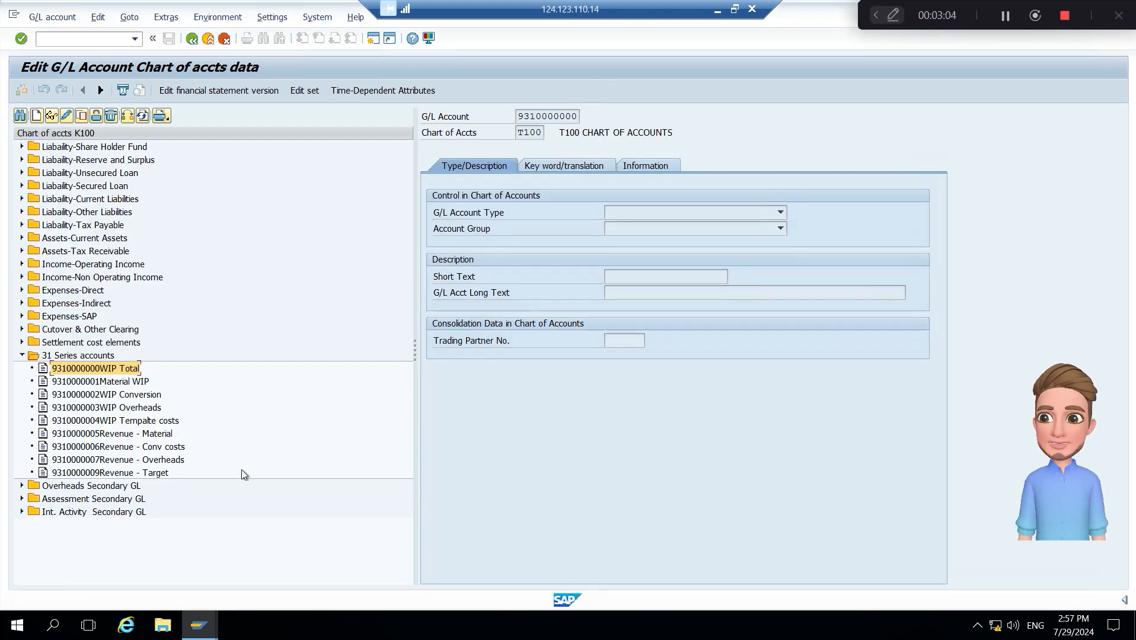
click(148, 383)
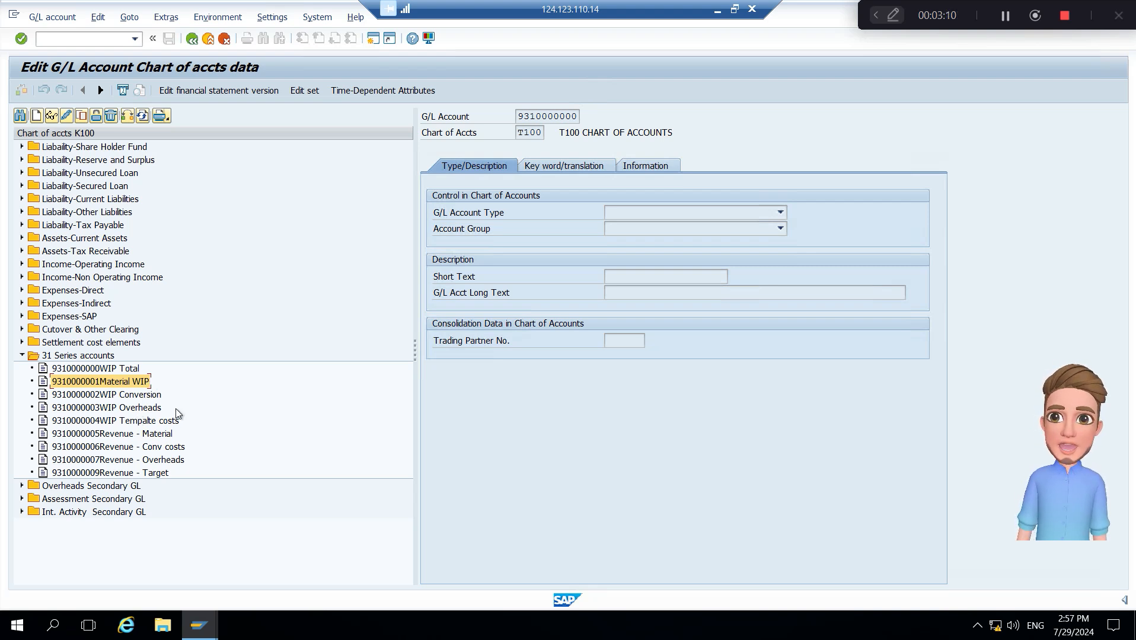
key(alt+Tab)
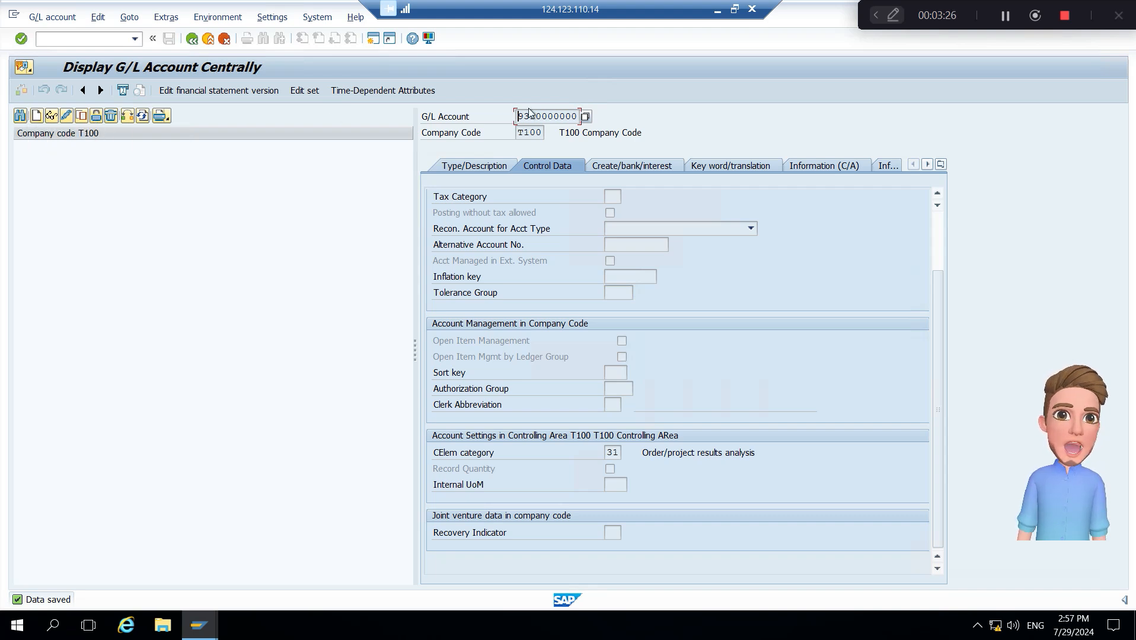
drag(516, 116, 581, 116)
key(ctrl+c)
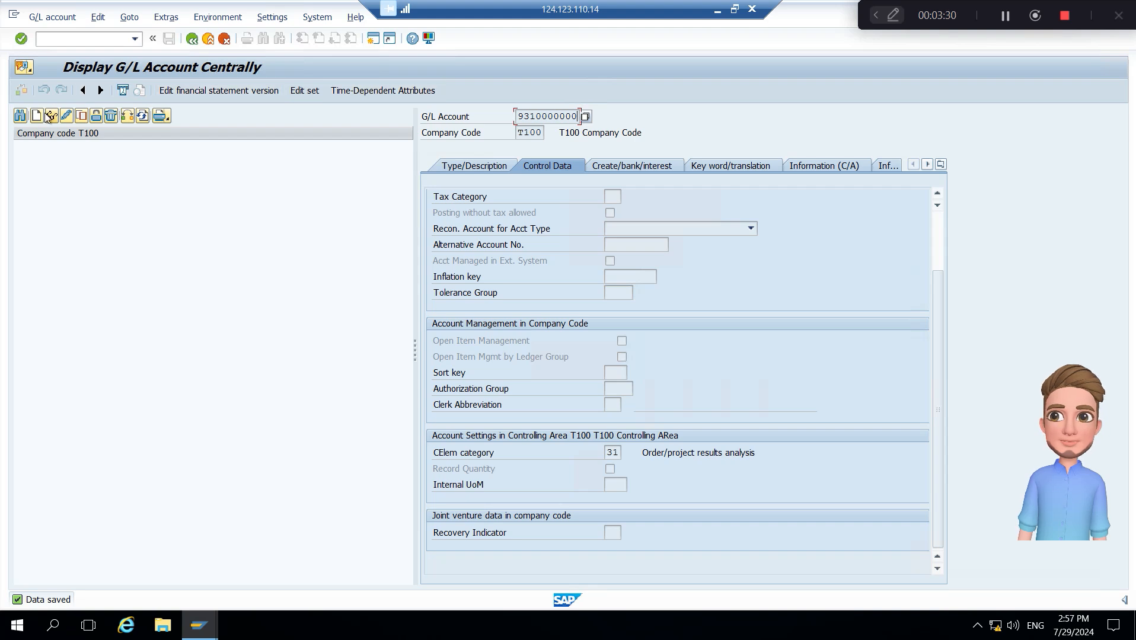
click(37, 115)
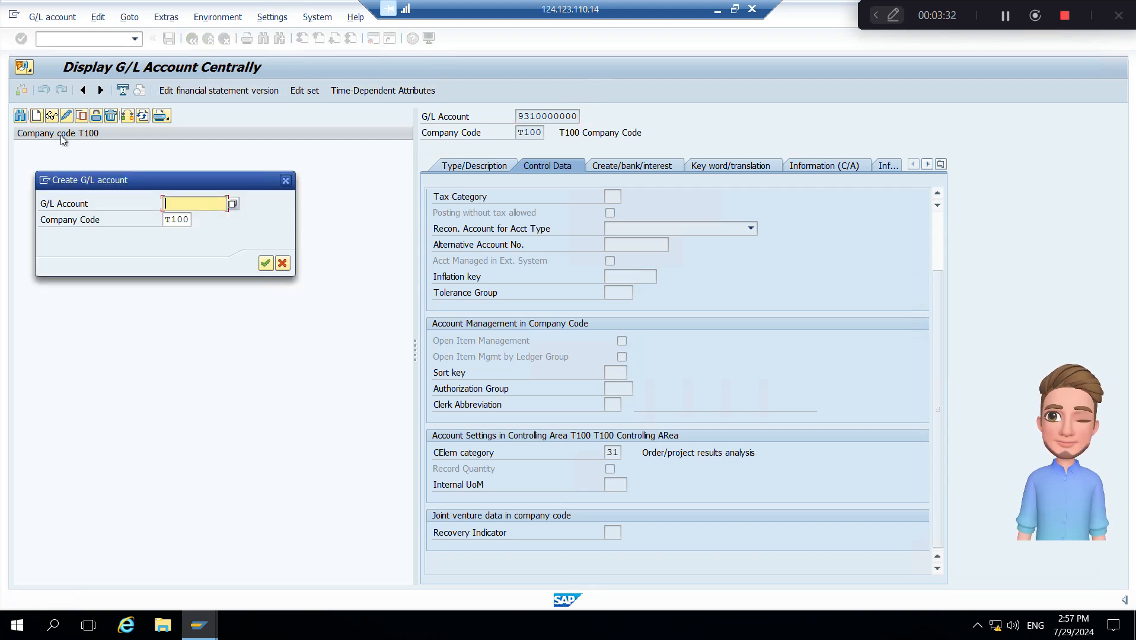
key(ctrl+v)
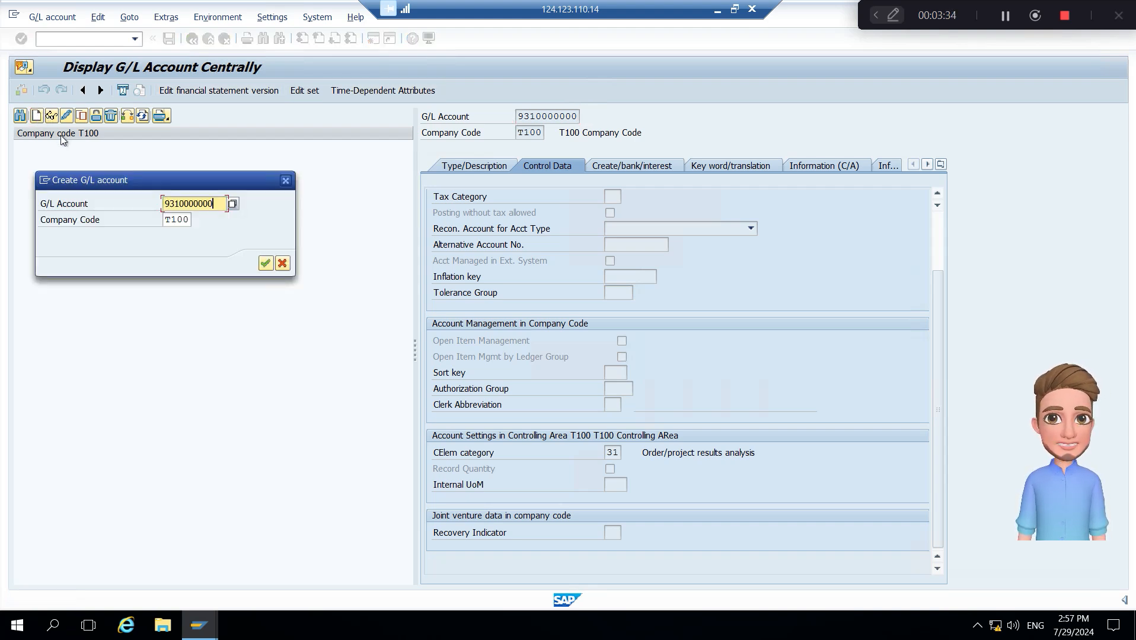
key(BackSpace)
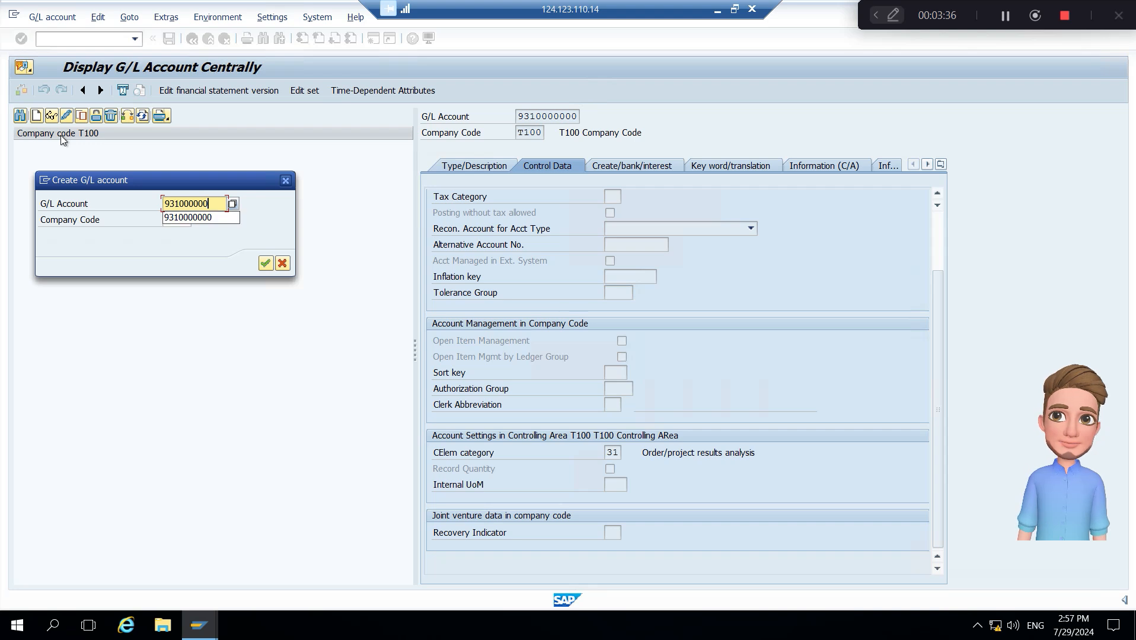
text(1)
key(Return)
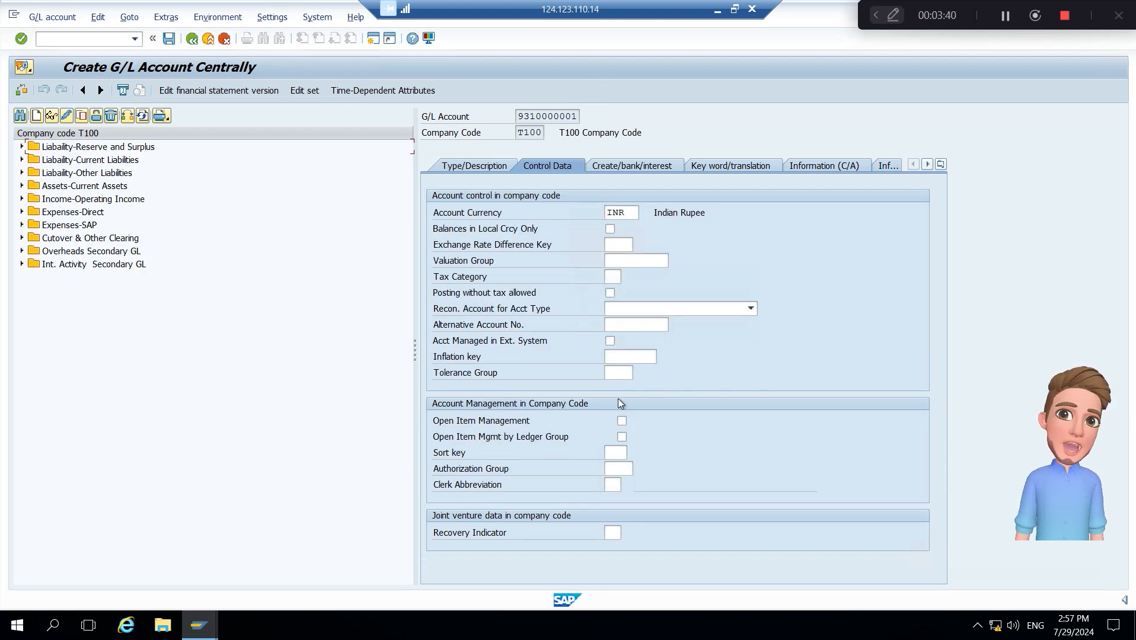
click(481, 165)
click(630, 212)
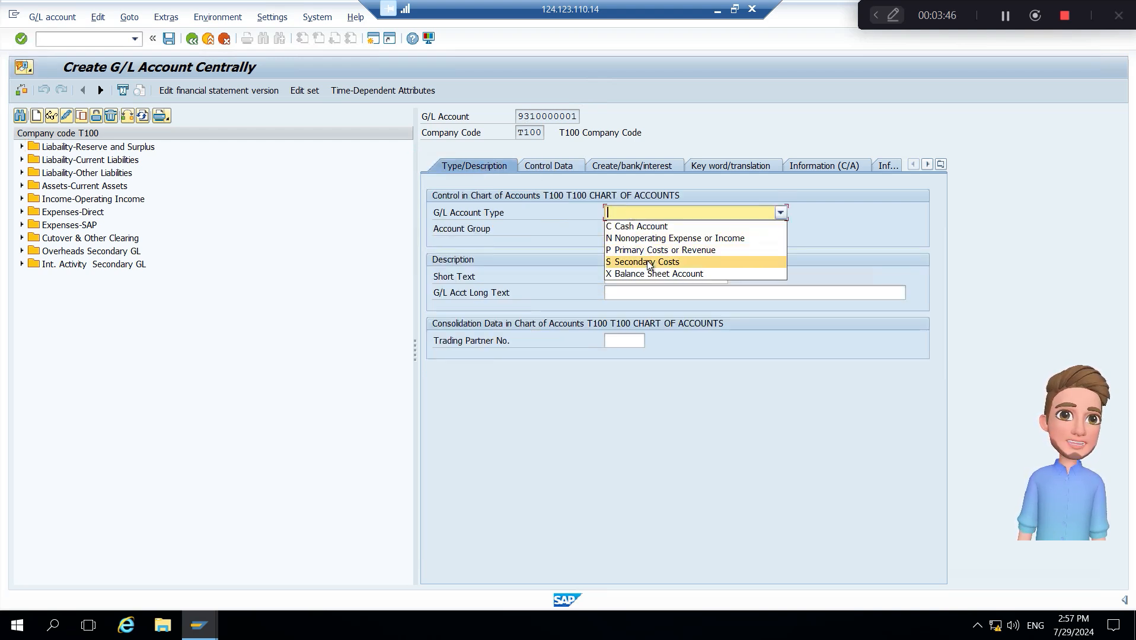
click(649, 261)
click(650, 228)
scroll(663, 266, down, 3)
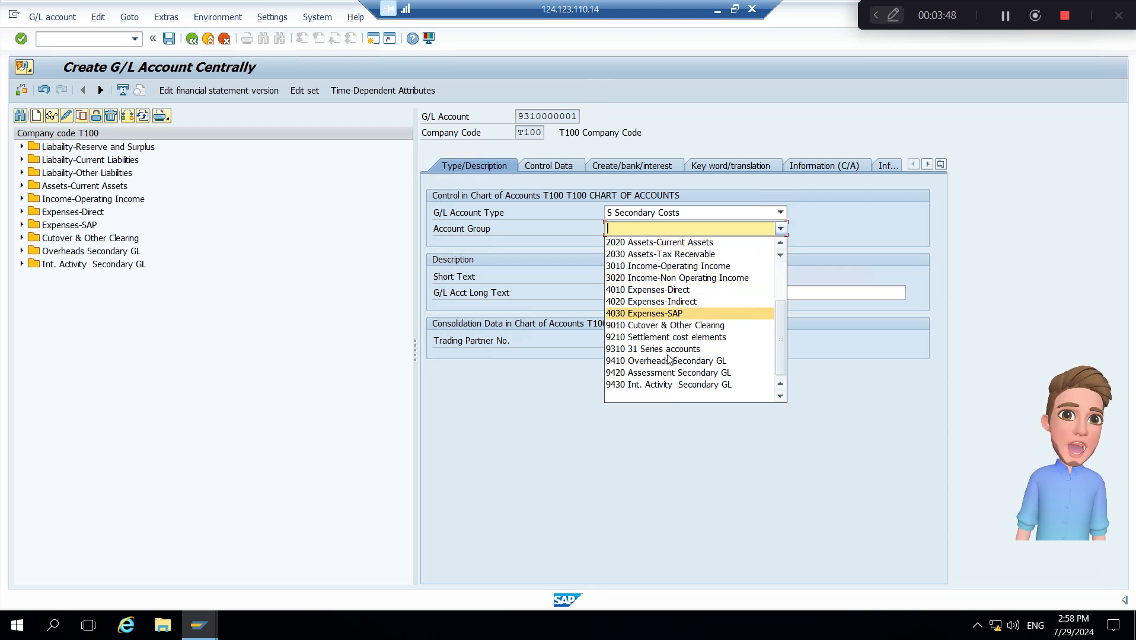
click(660, 349)
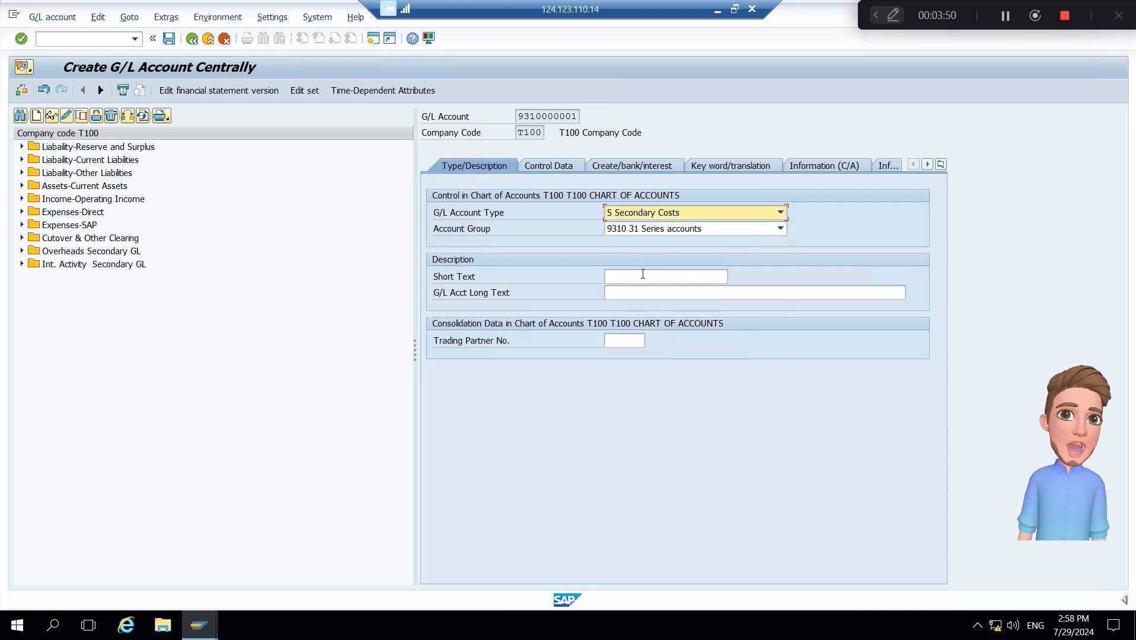
Enter WIP Materials as both the short text and the G/L account long text.
click(642, 274)
text(W)
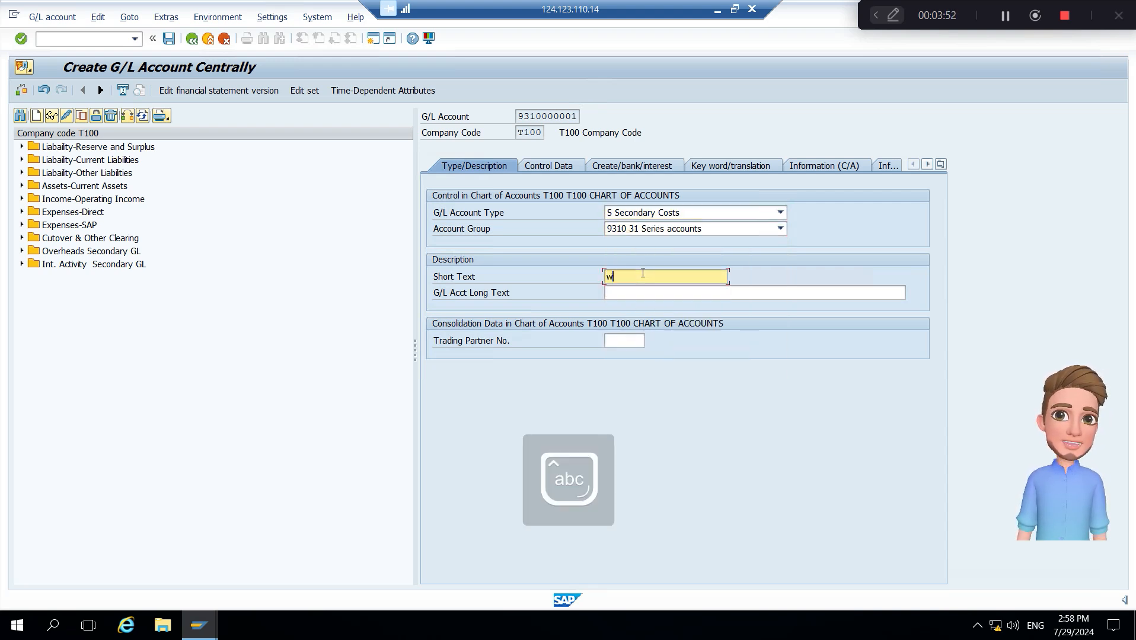
text(IP Materials)
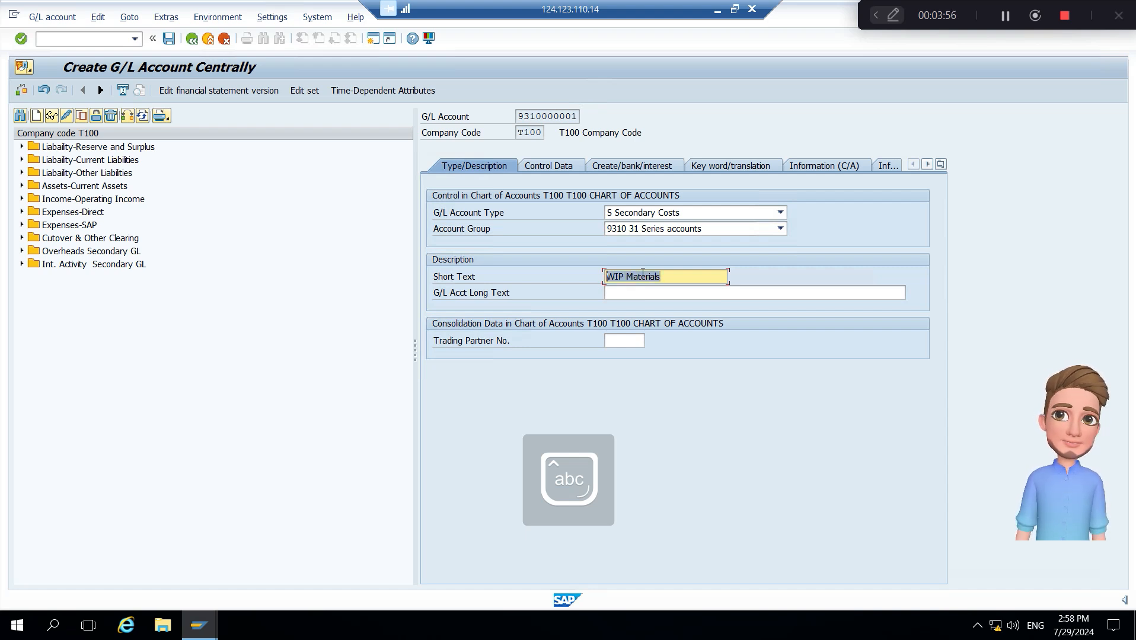
key(Tab)
text(WIP Materials)
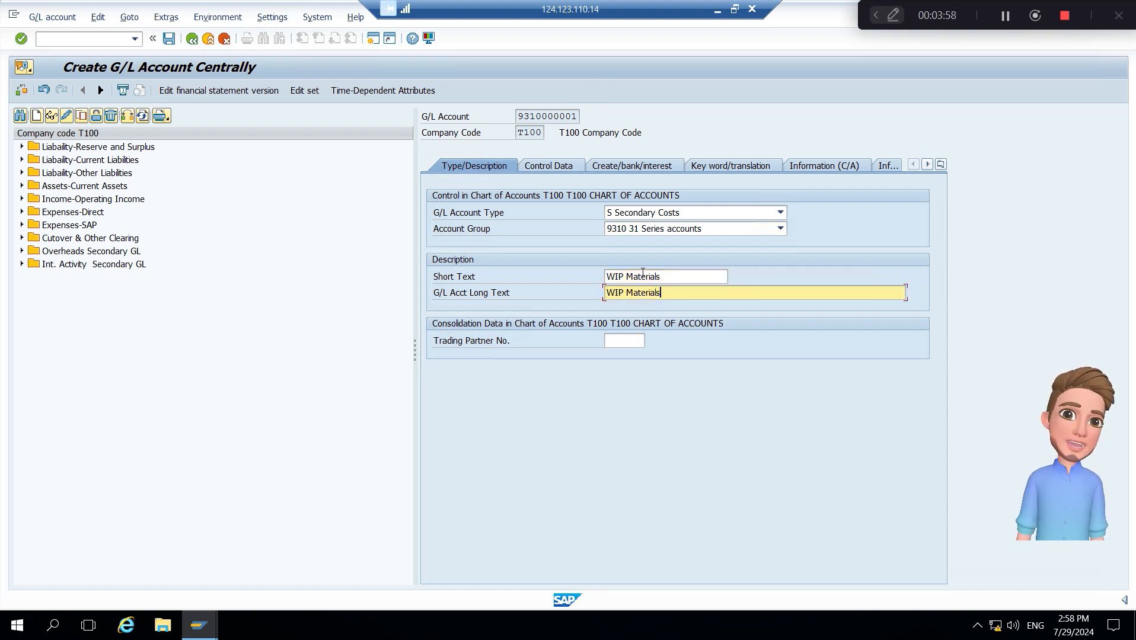
Set the WIP Materials account's cost element category to 31 Order/project results analysis and save the account.
click(562, 166)
scroll(716, 383, down, 2)
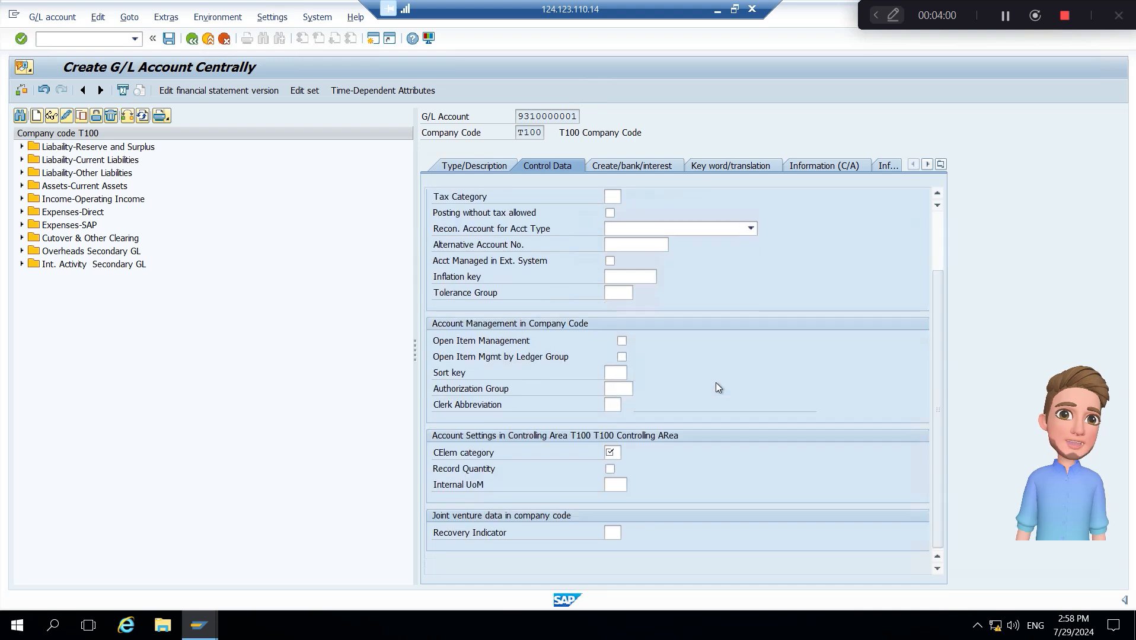
click(617, 453)
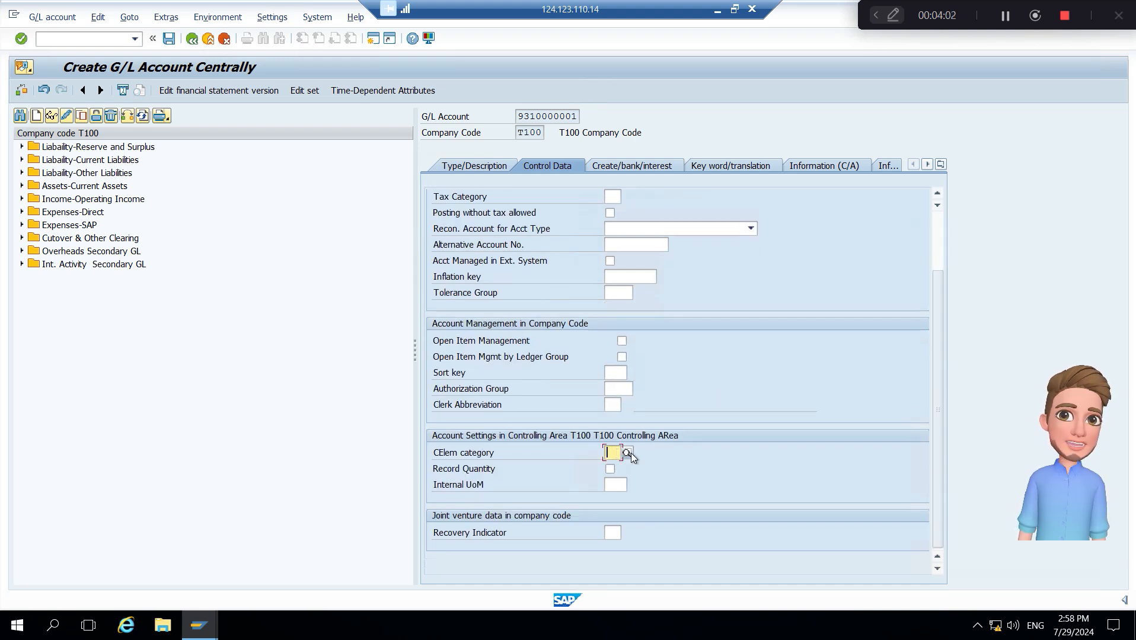
click(626, 453)
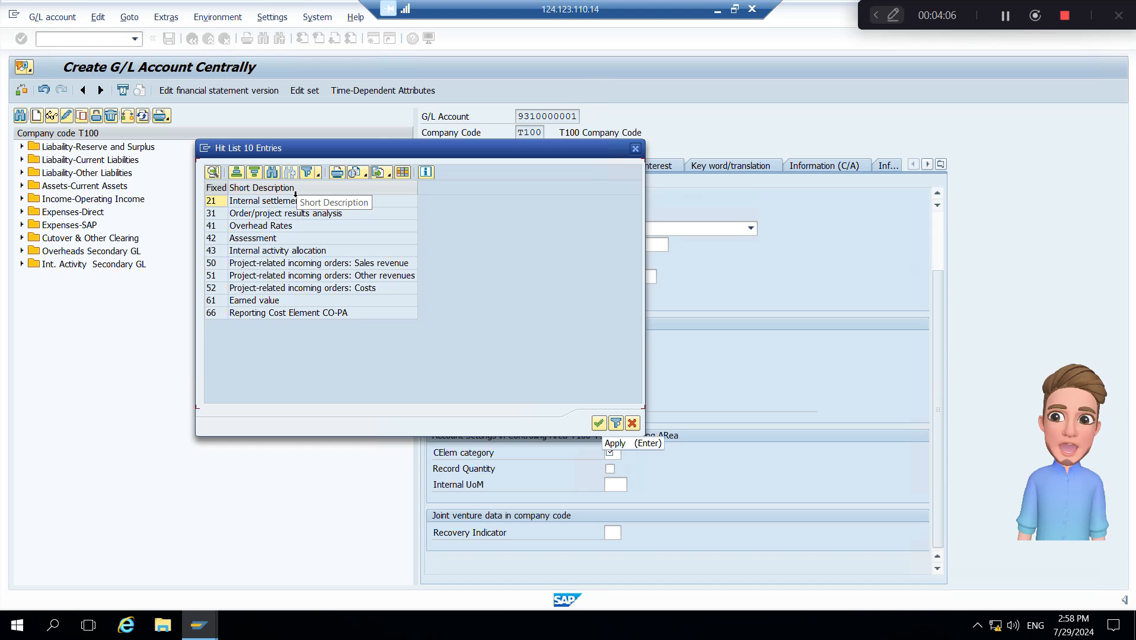
double_click(277, 215)
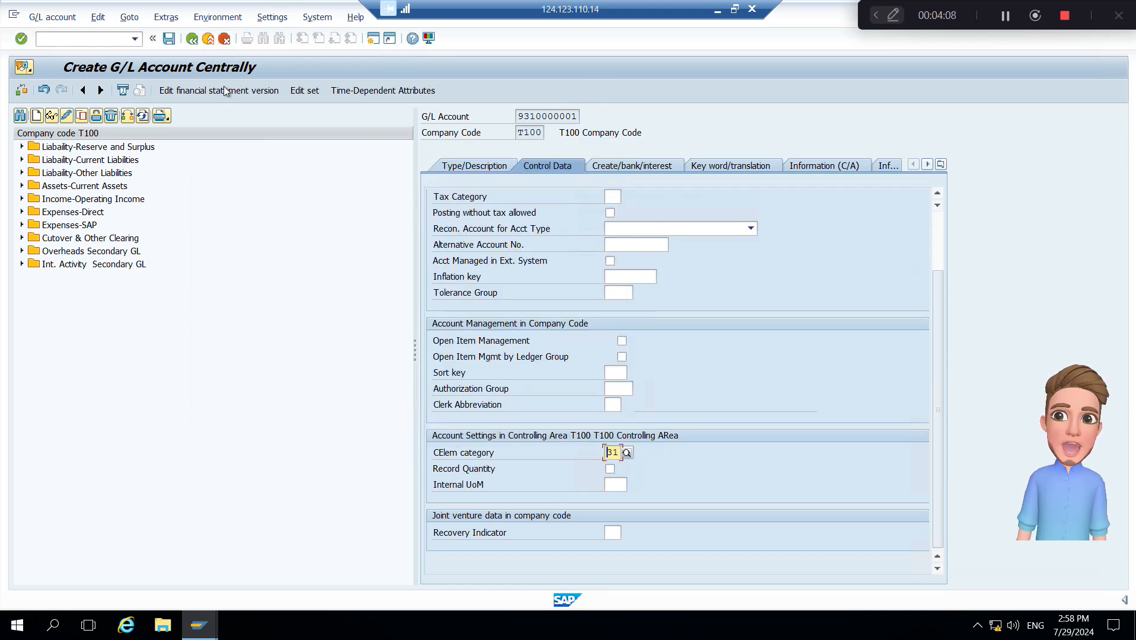
click(168, 40)
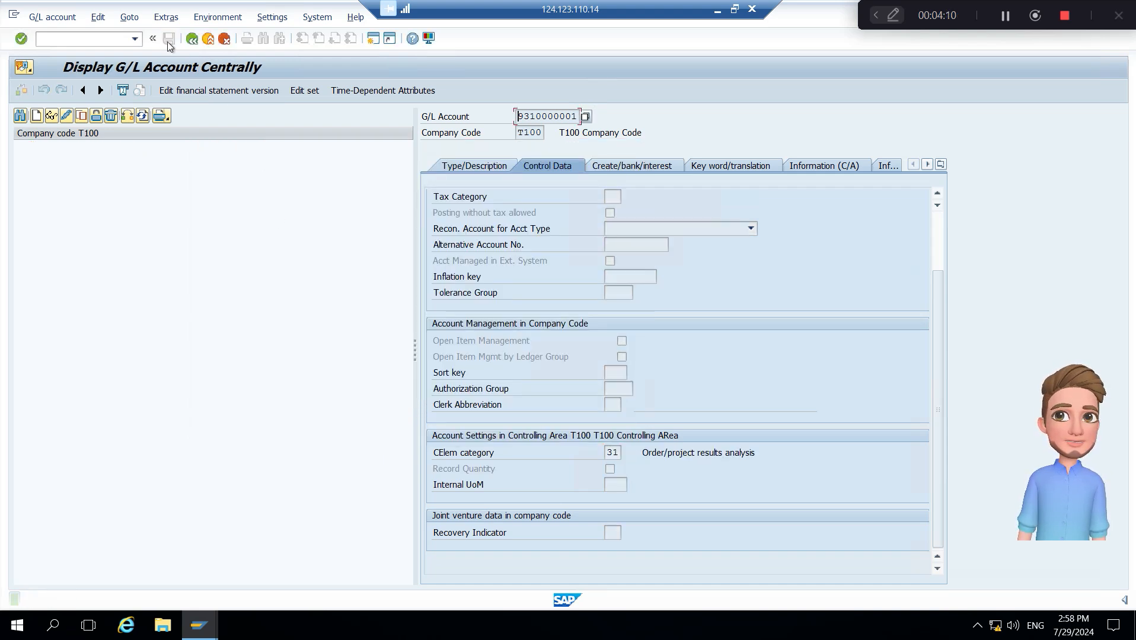
click(37, 116)
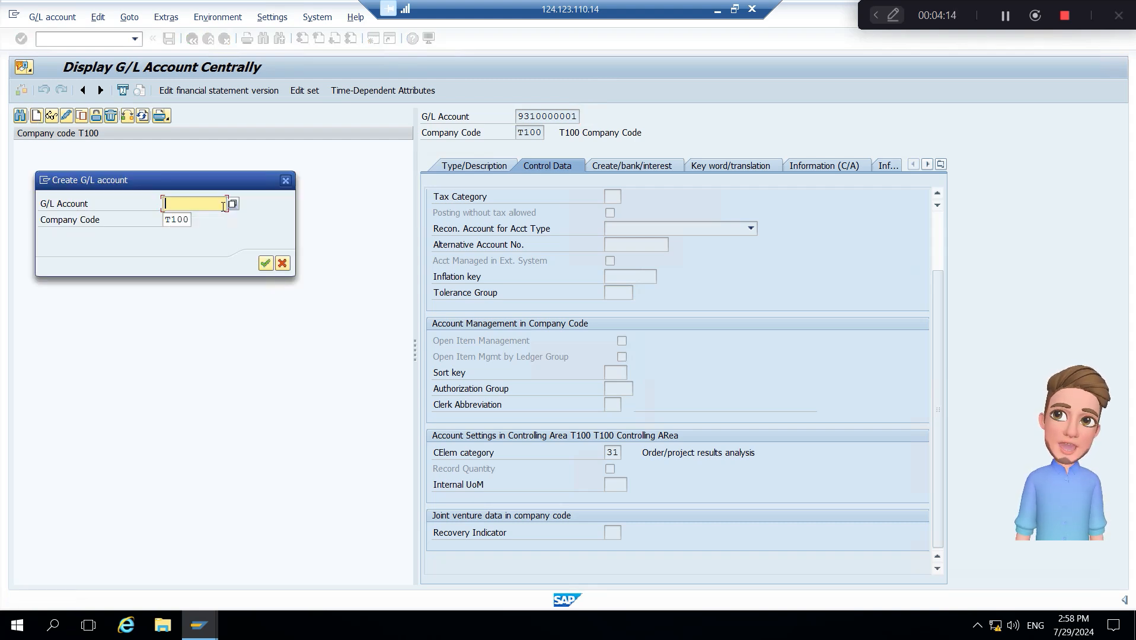
text(WIP Mater)
key(ctrl+shift+Left)
key(BackSpace)
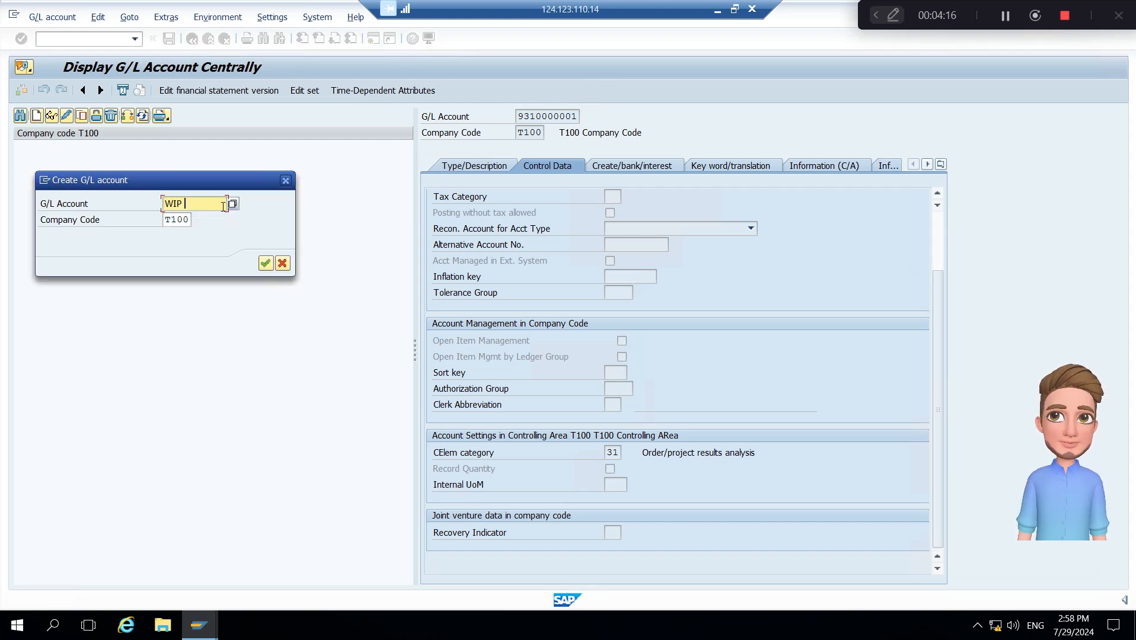
key(BackSpace)
key(BackSpace)
key(BackSpace)
key(BackSpace)
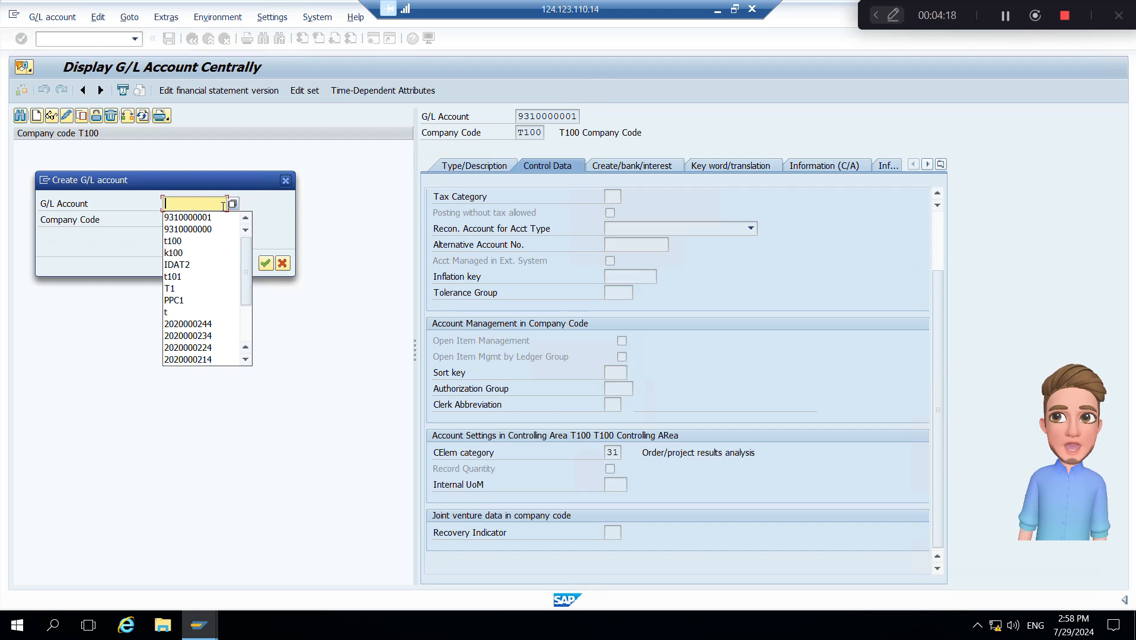
key(Down)
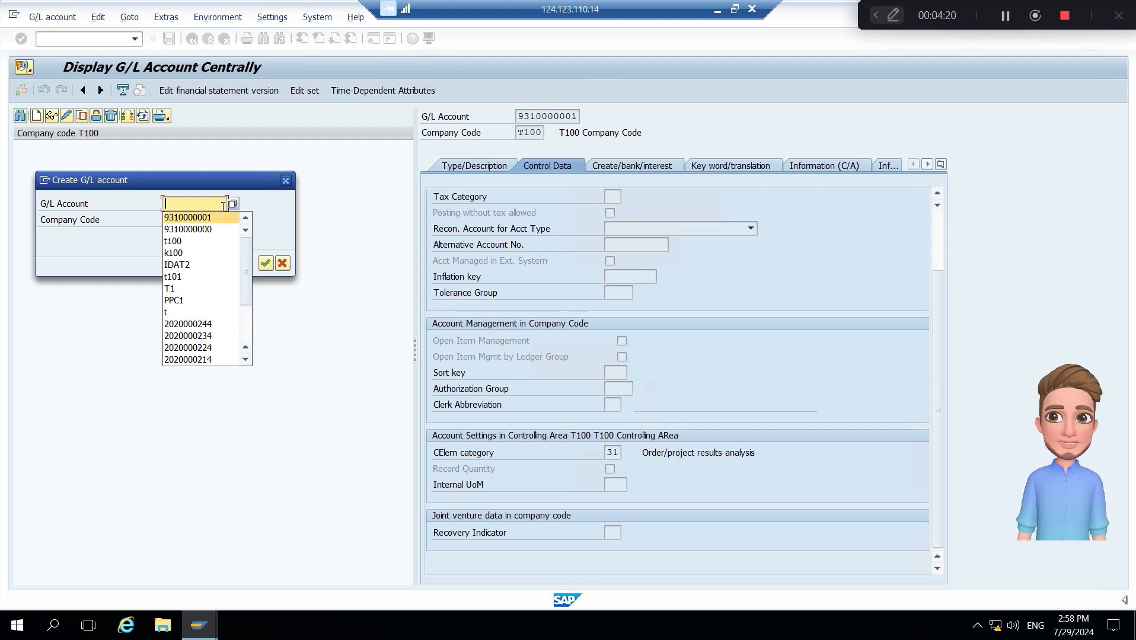
key(Return)
key(BackSpace)
text(2)
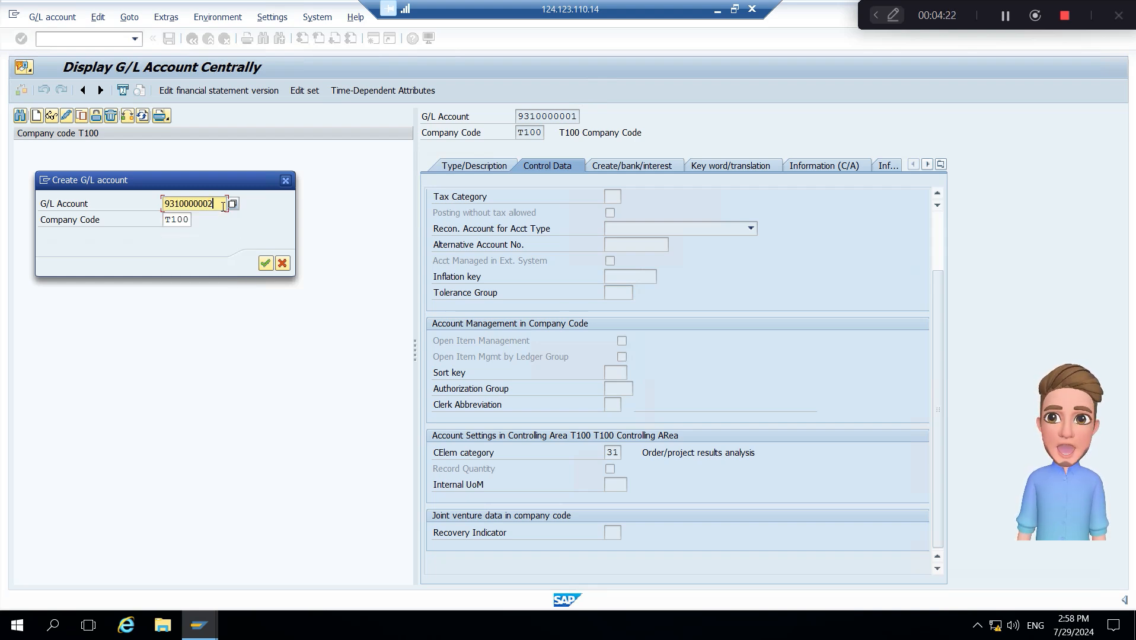
key(Return)
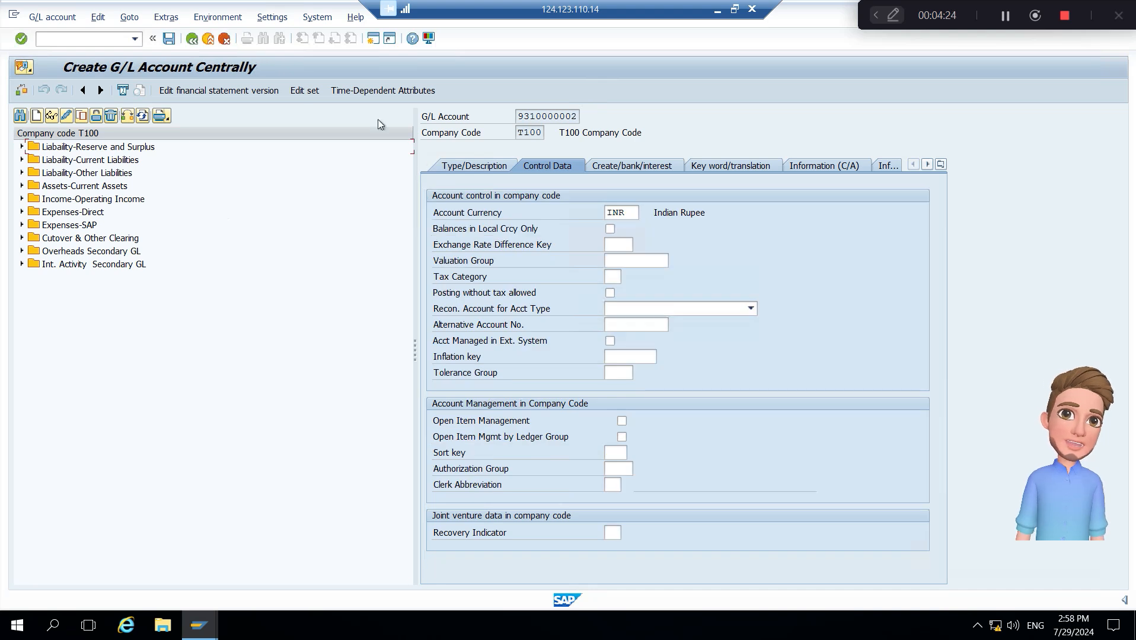
click(494, 167)
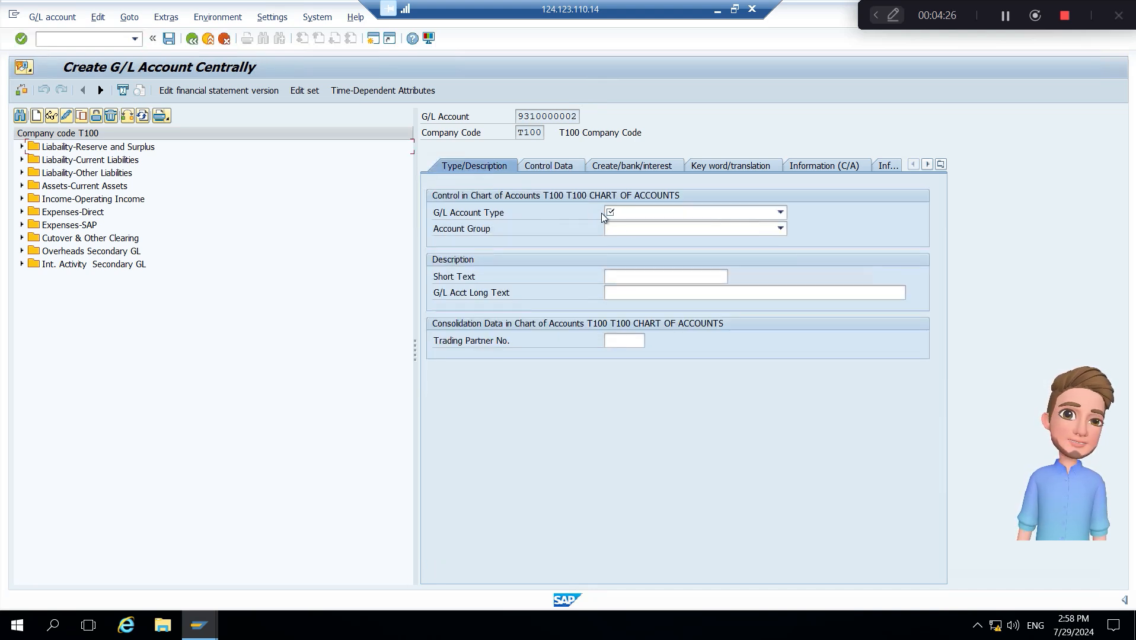
click(634, 216)
click(636, 226)
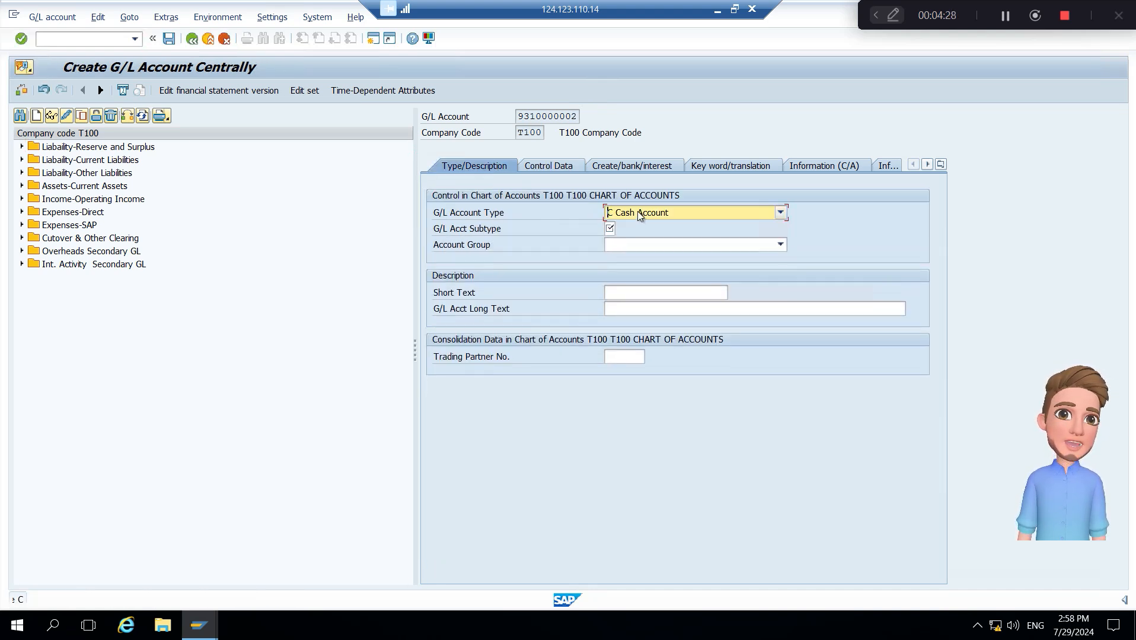
click(638, 215)
click(648, 264)
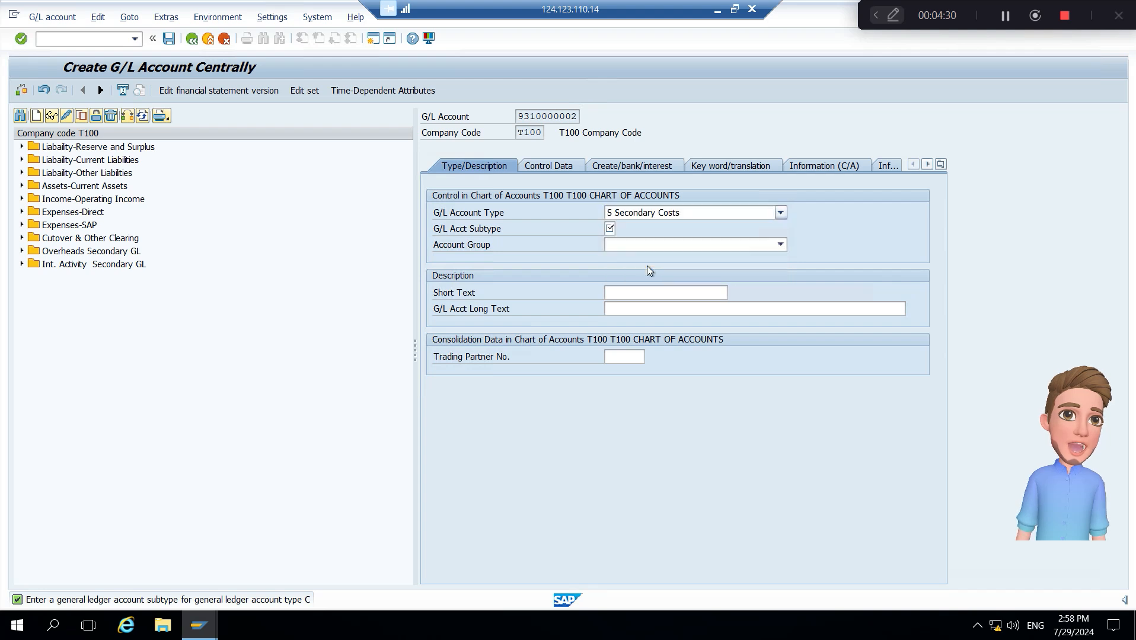
click(647, 231)
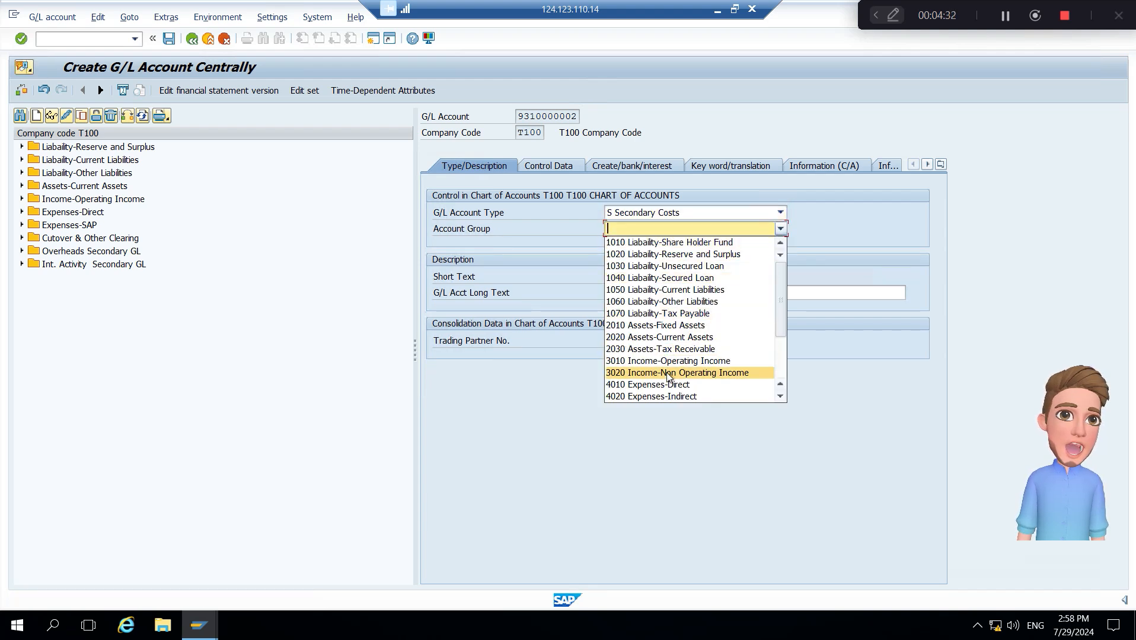
scroll(665, 382, down, 3)
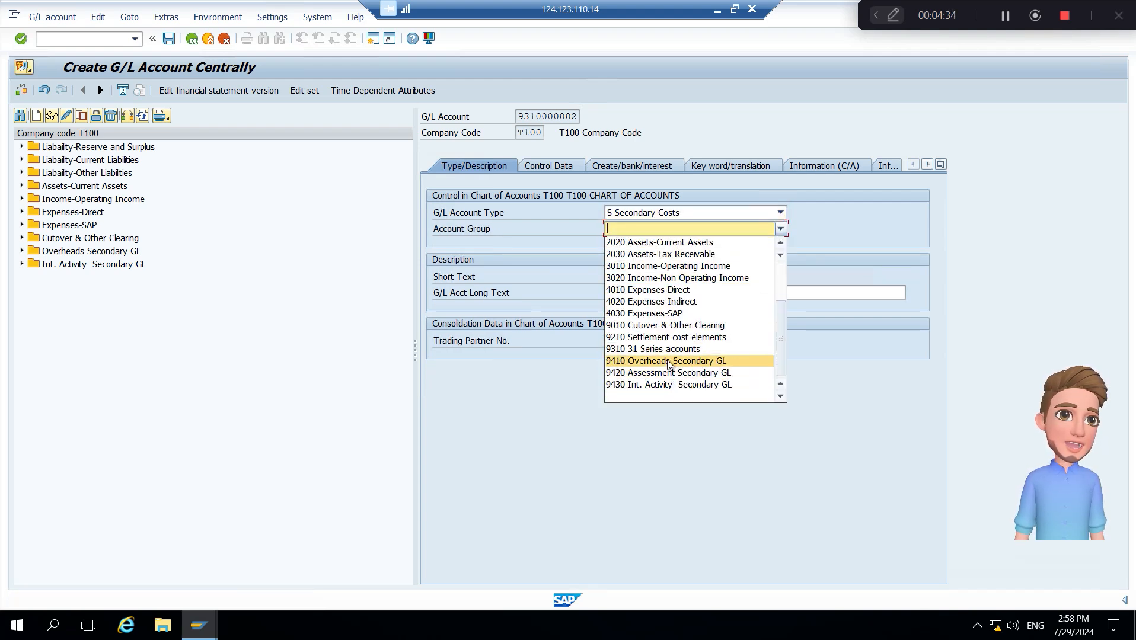
click(662, 350)
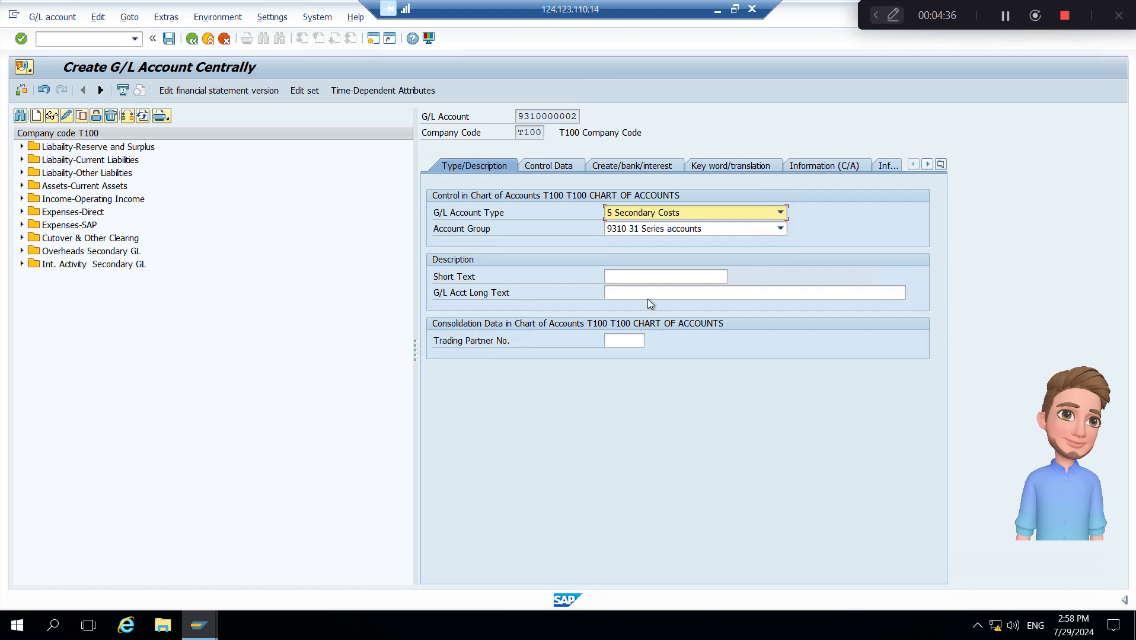
Enter WIP Conversion as both the short text and the G/L account long text.
click(635, 277)
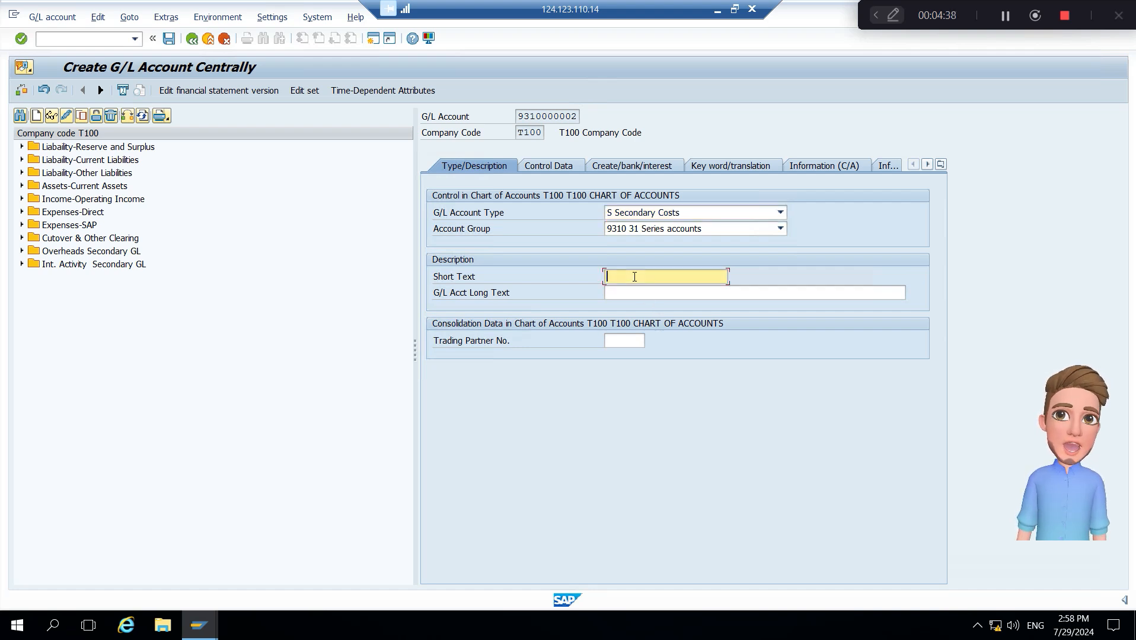
text(WIP Co)
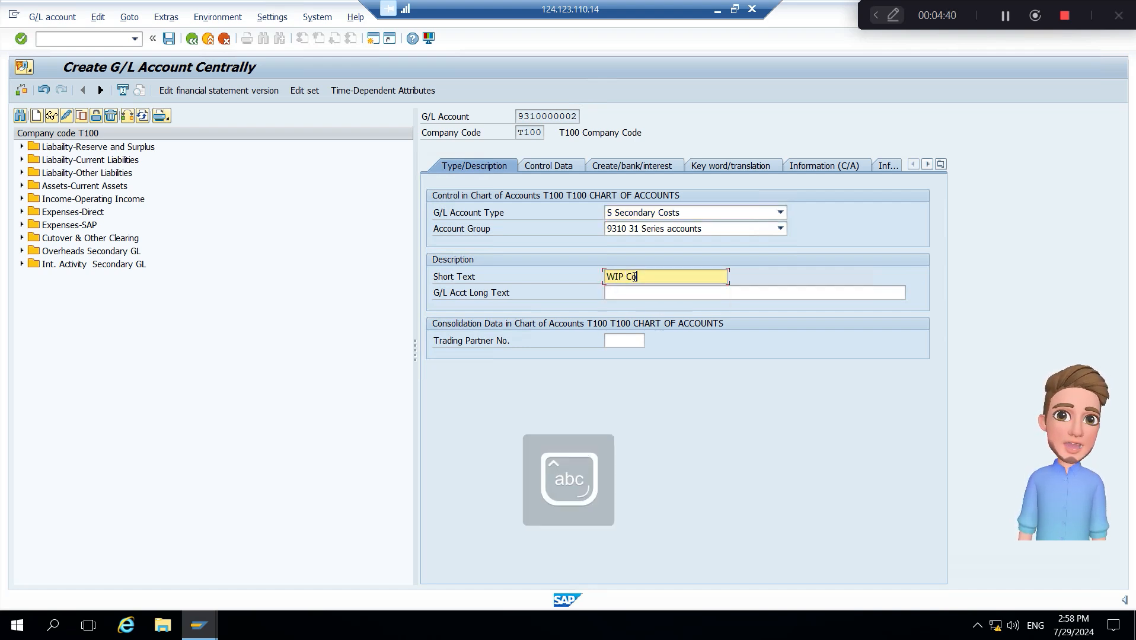
text(nversito)
key(BackSpace)
key(BackSpace)
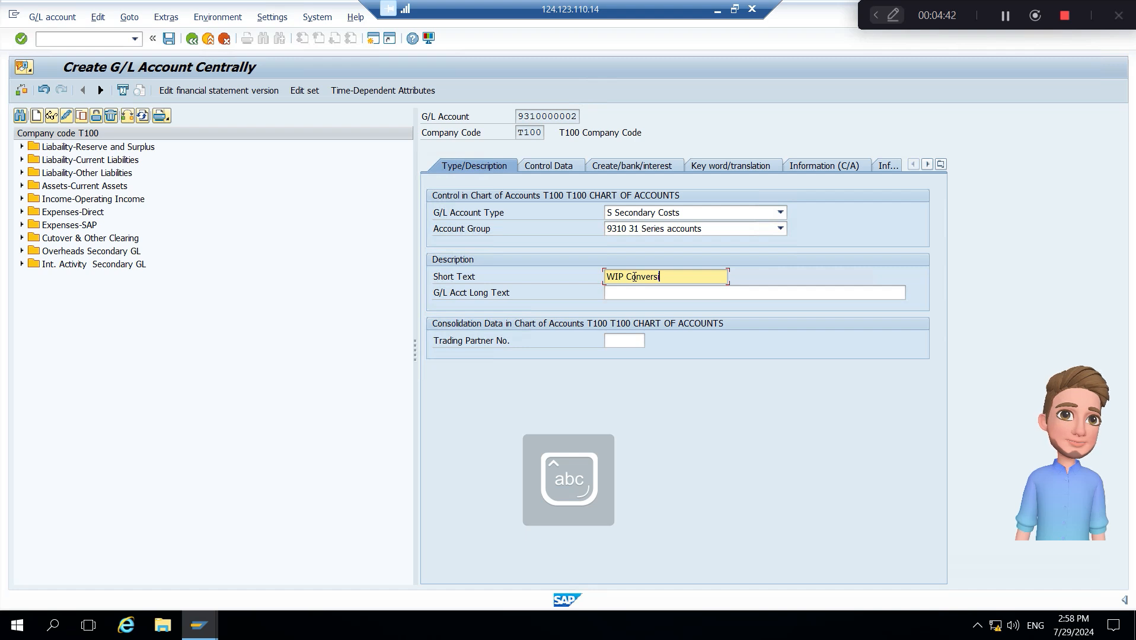
text(ion)
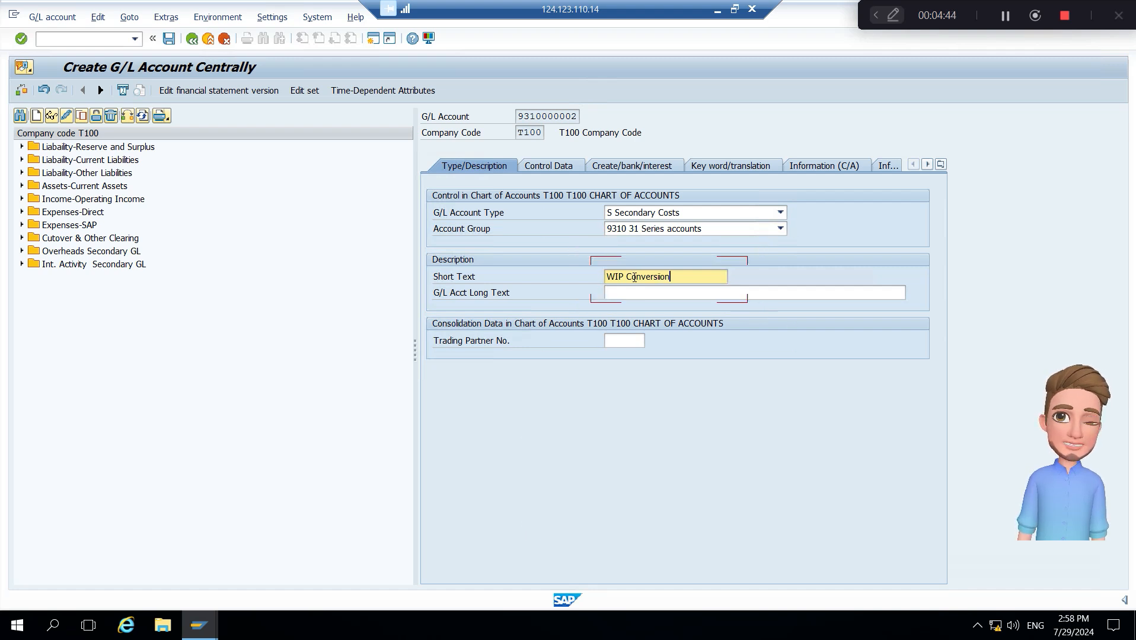
key(ctrl+a)
key(ctrl+c)
key(Tab)
key(ctrl+v)
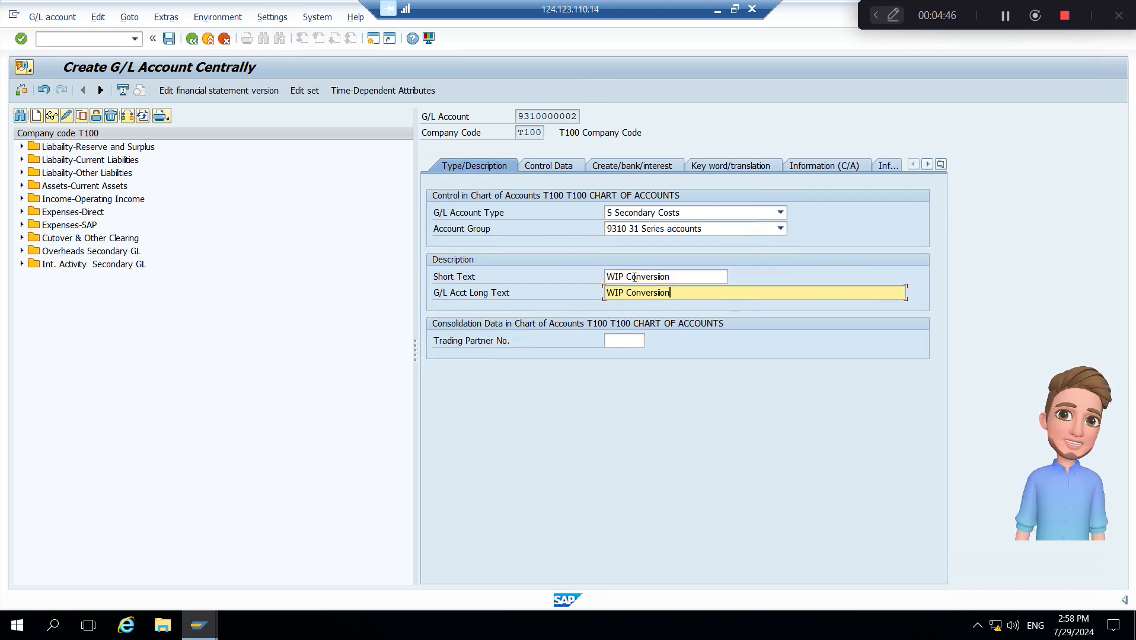
key(Return)
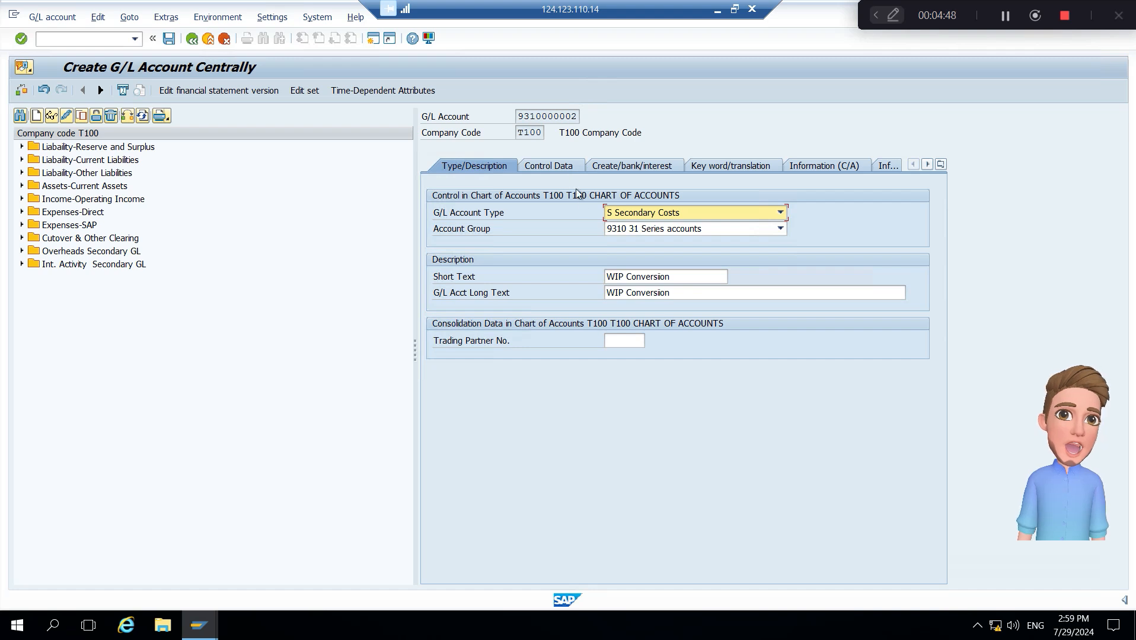
Set the WIP Conversion account's cost element category to 31 Order/project results analysis and save the account.
click(568, 165)
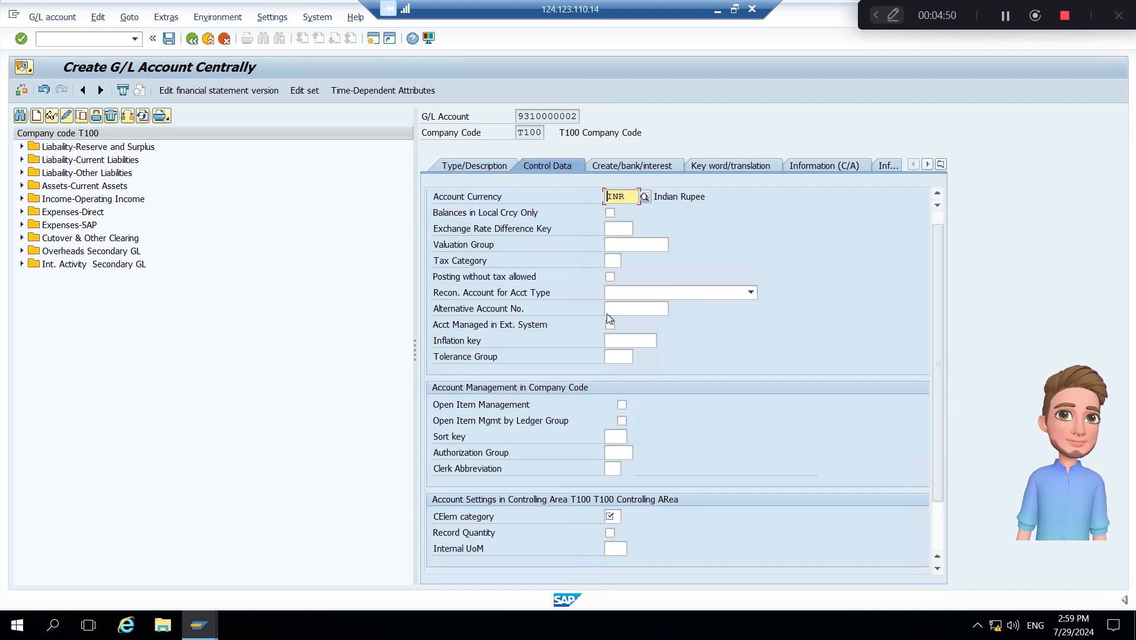
click(618, 516)
text(31)
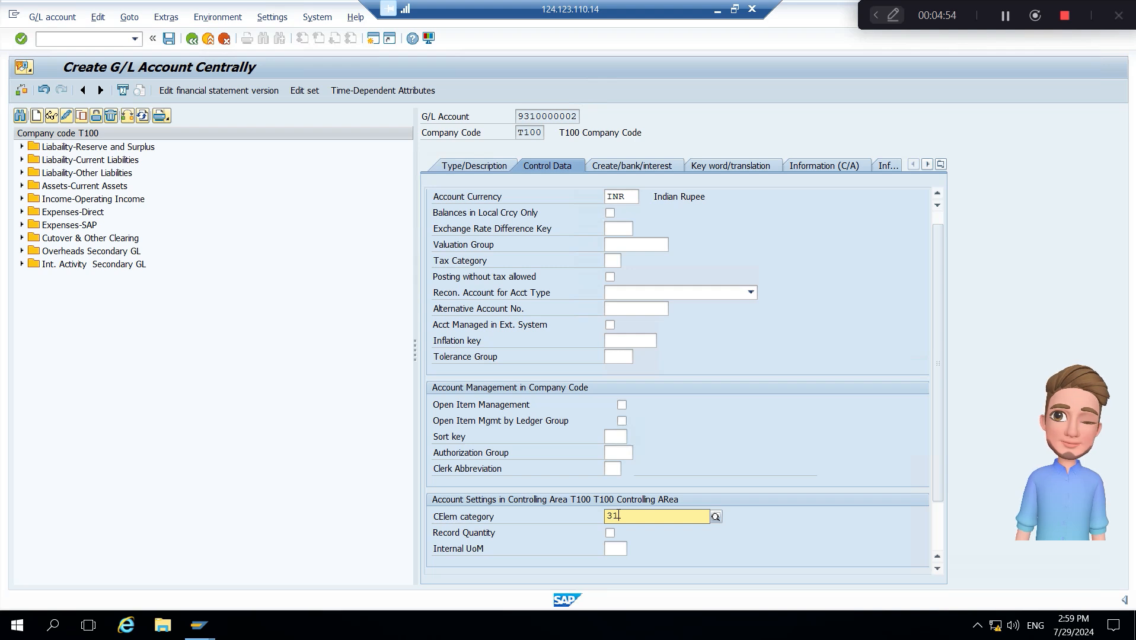
click(484, 231)
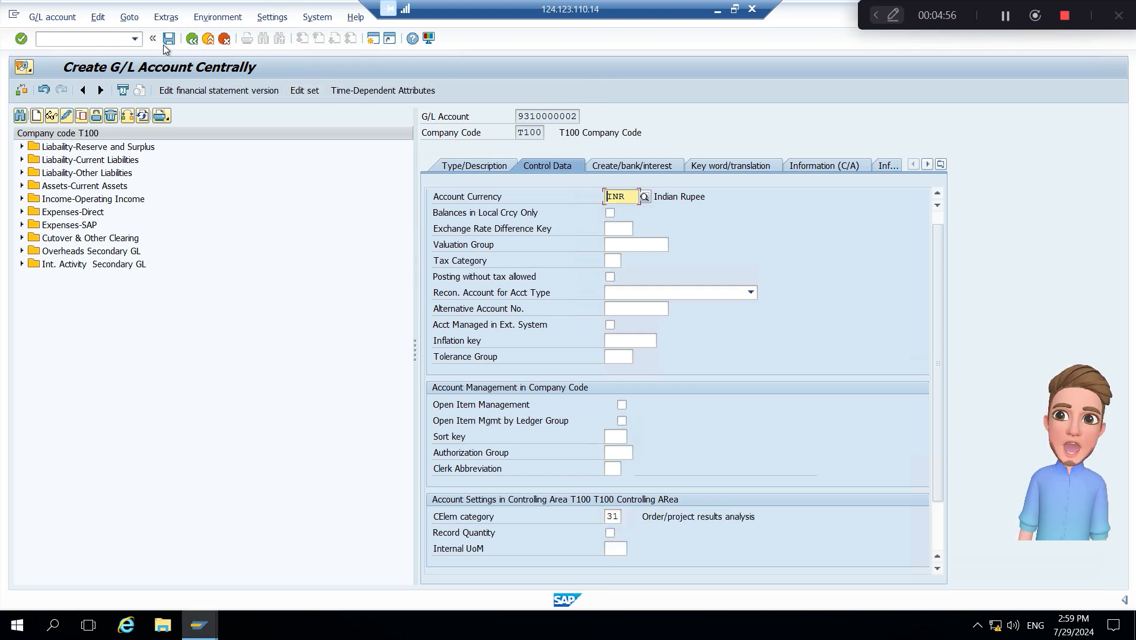
click(167, 43)
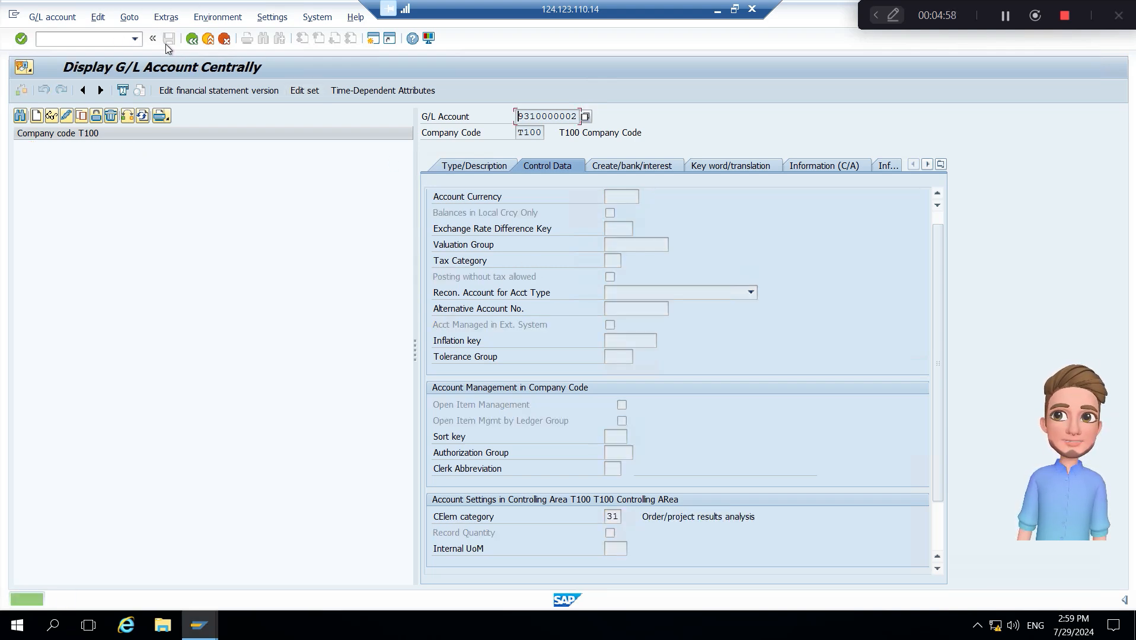
click(36, 116)
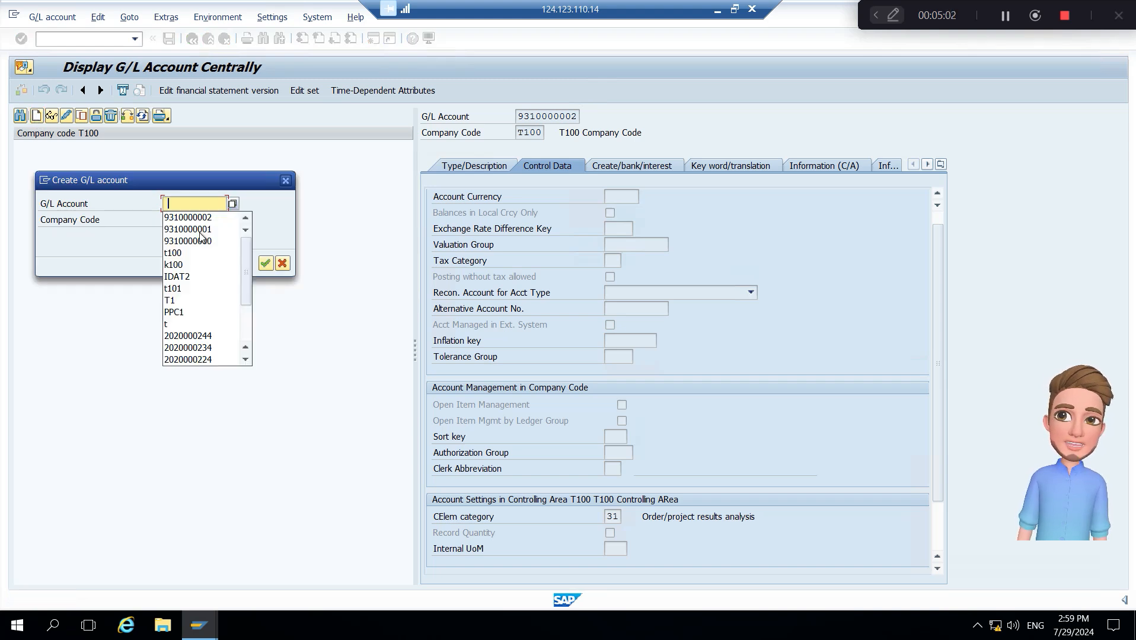
key(Down)
key(Return)
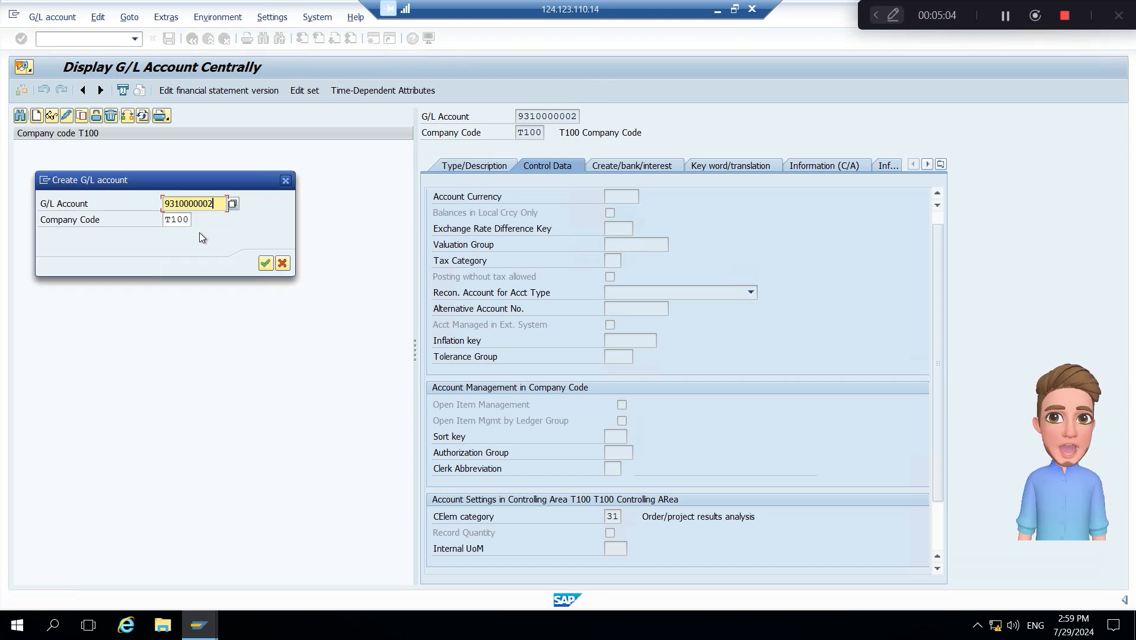
key(BackSpace)
text(3)
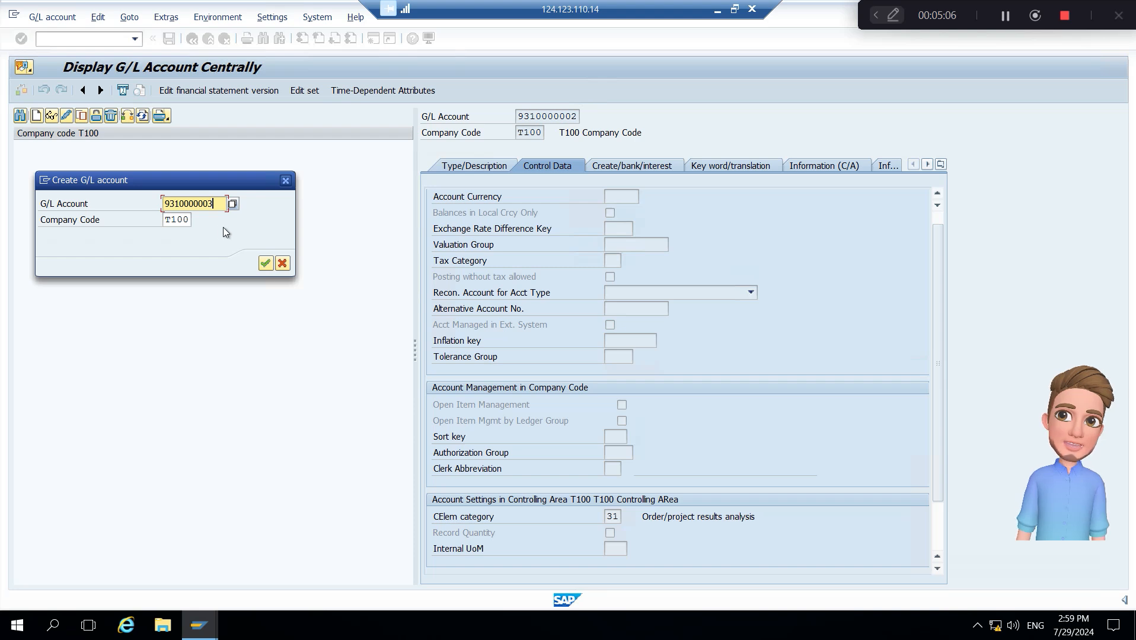
key(Return)
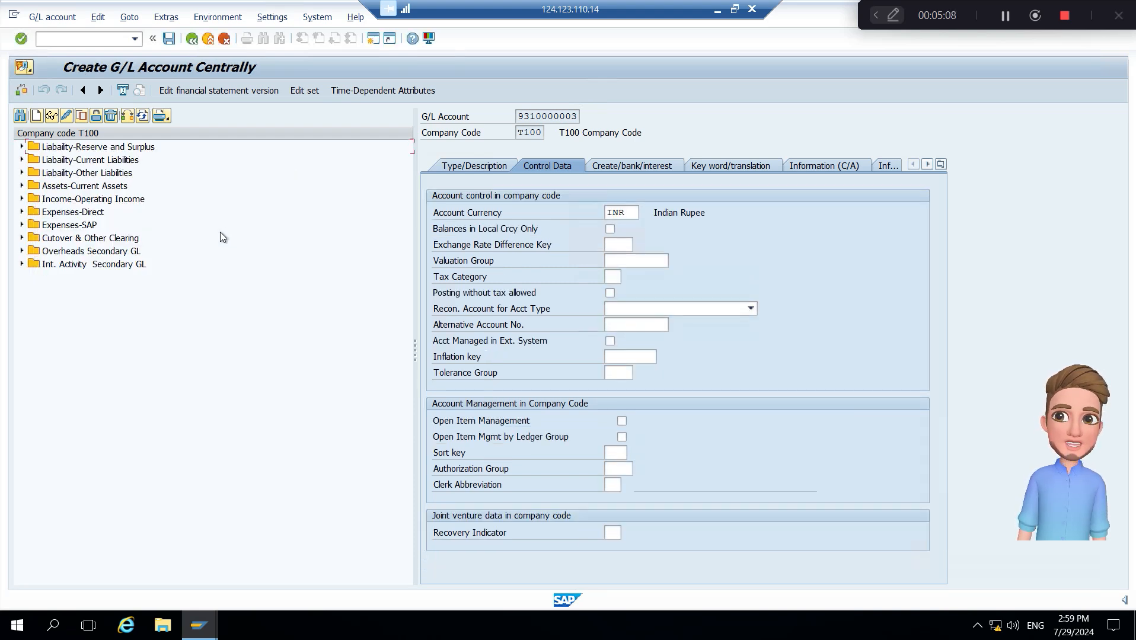
click(444, 167)
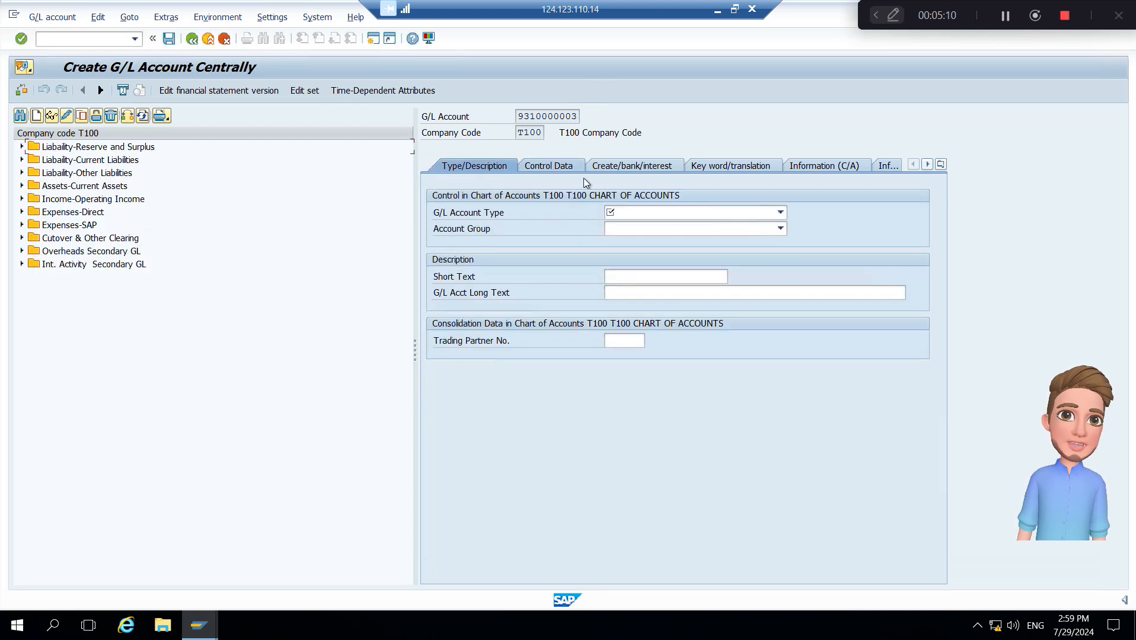
click(637, 212)
click(637, 267)
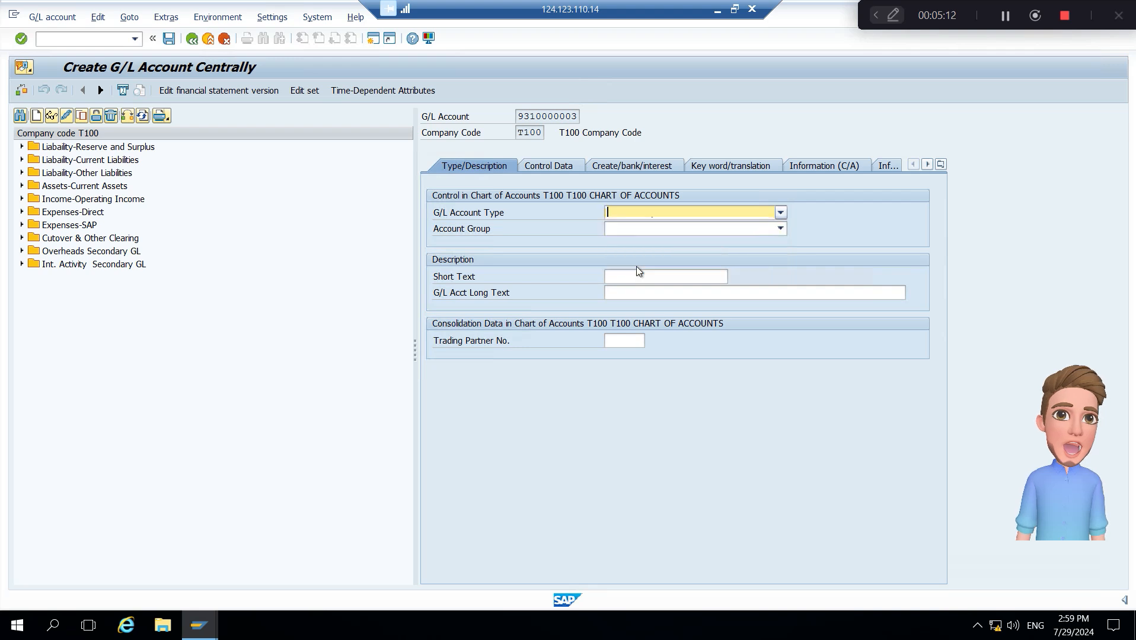
click(778, 231)
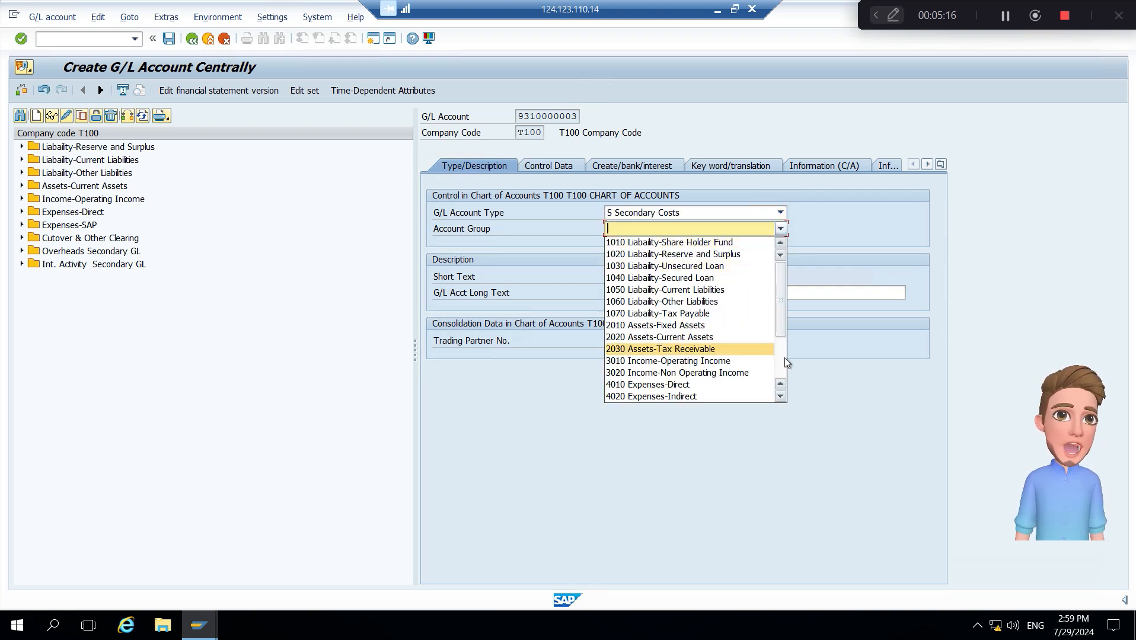
scroll(785, 357, down, 3)
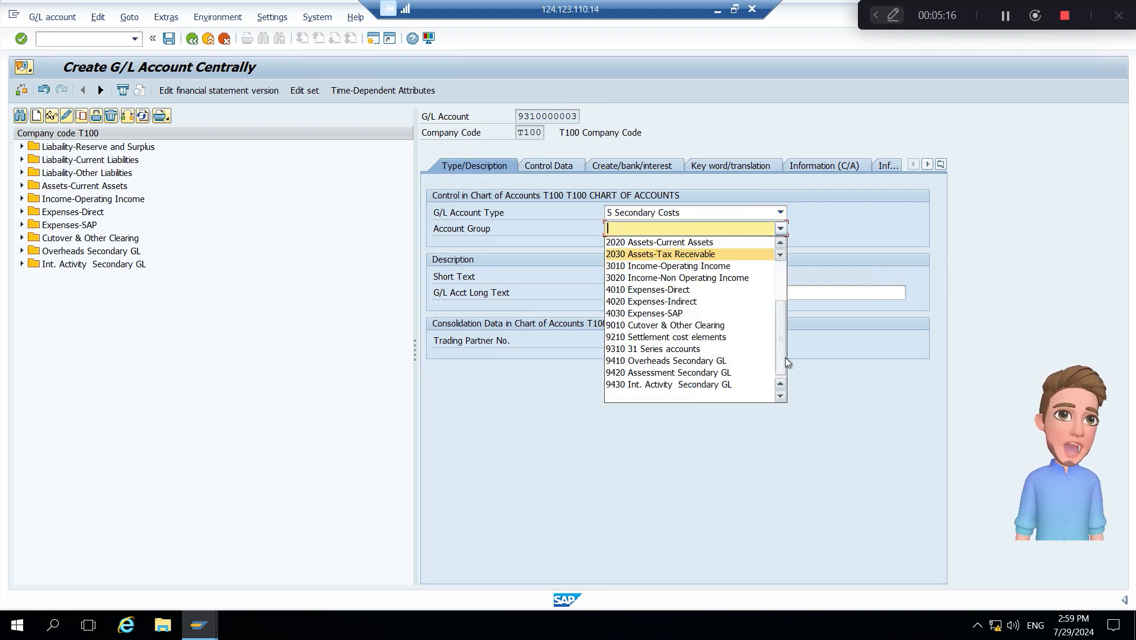
click(676, 350)
Enter WIP Overheads as both the short text and the G/L account long text.
click(644, 279)
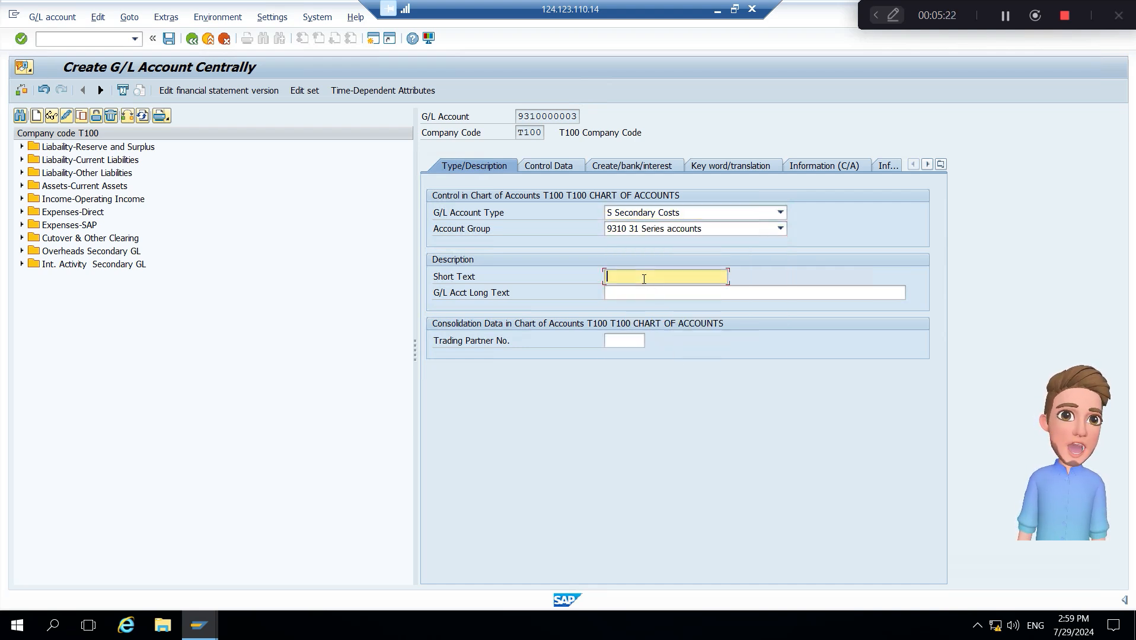
key(Caps_Lock)
text(W)
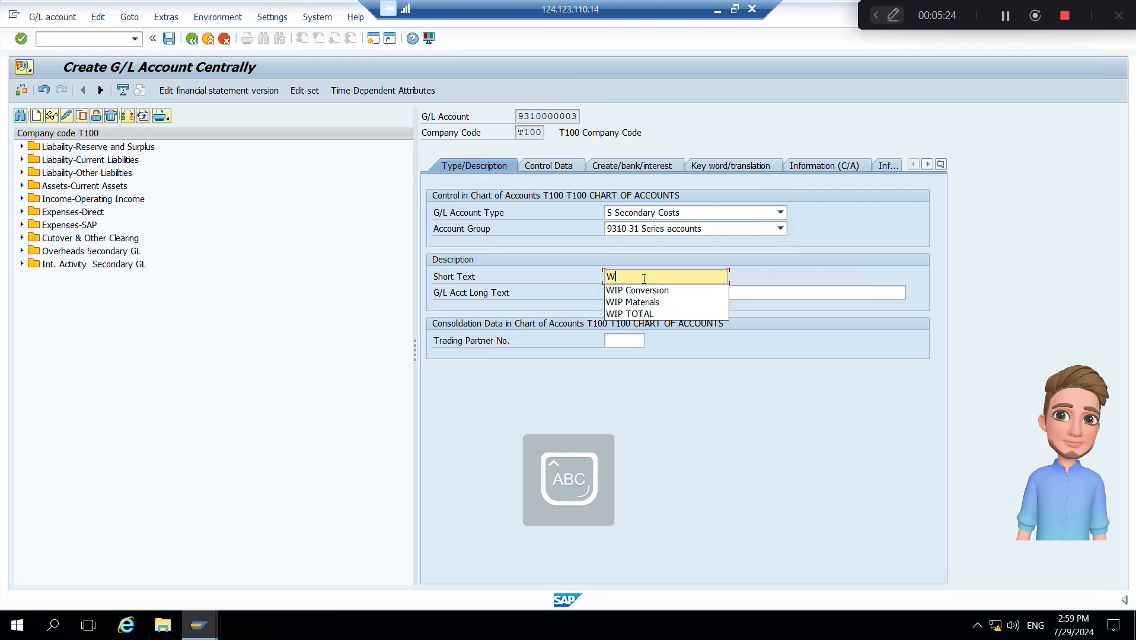
text(IP)
key(Caps_Lock)
text(Overheads)
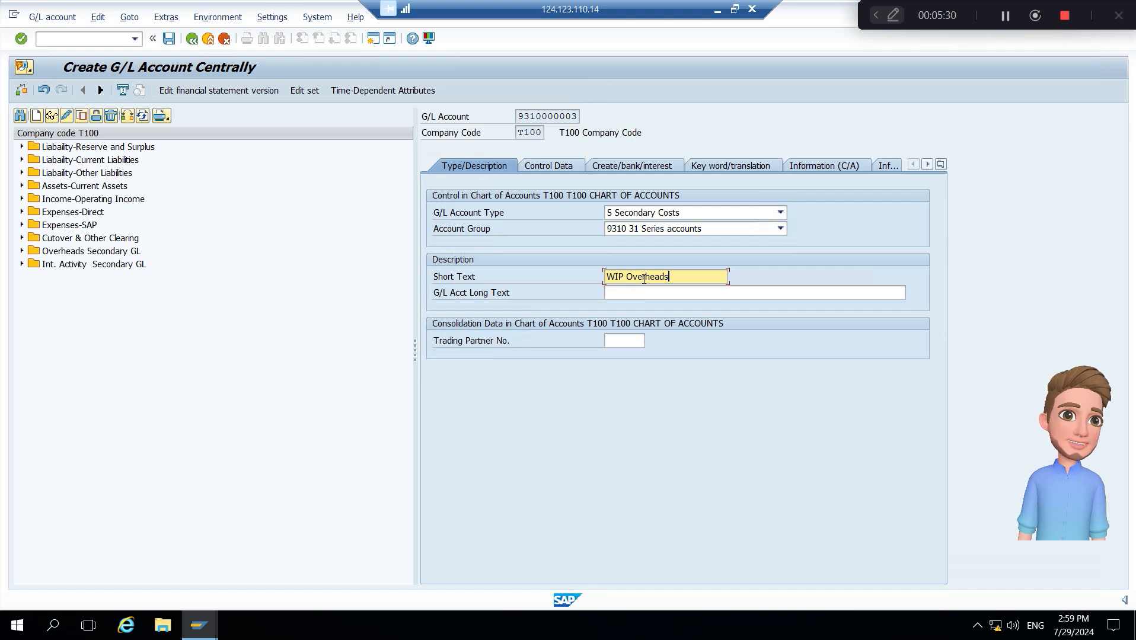
key(ctrl+a)
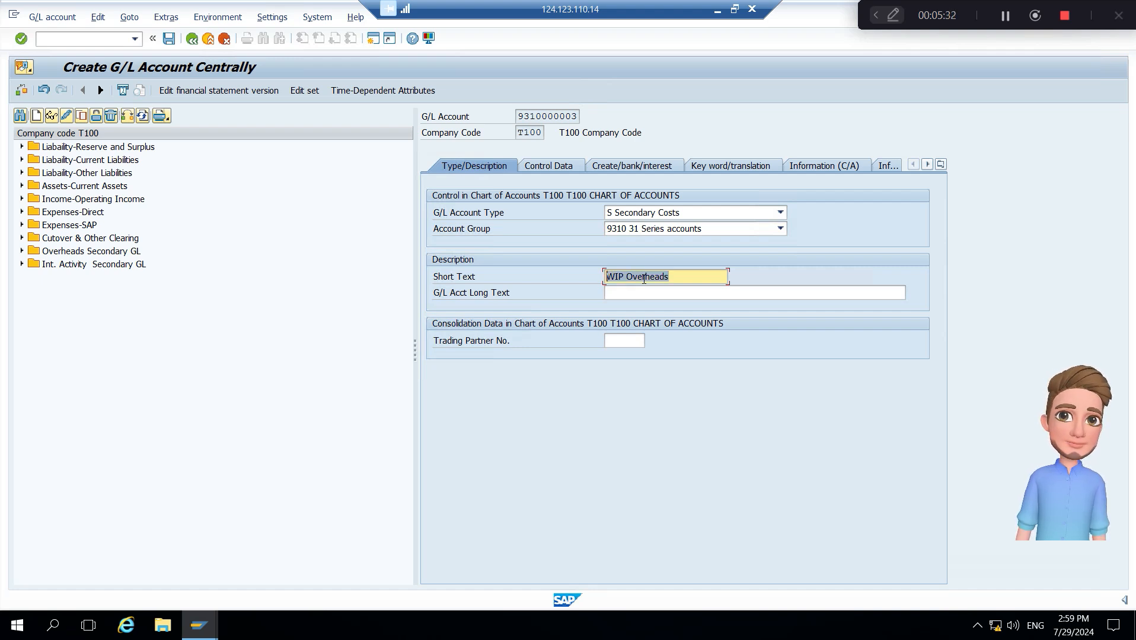
key(ctrl+c)
key(Tab)
key(ctrl+v)
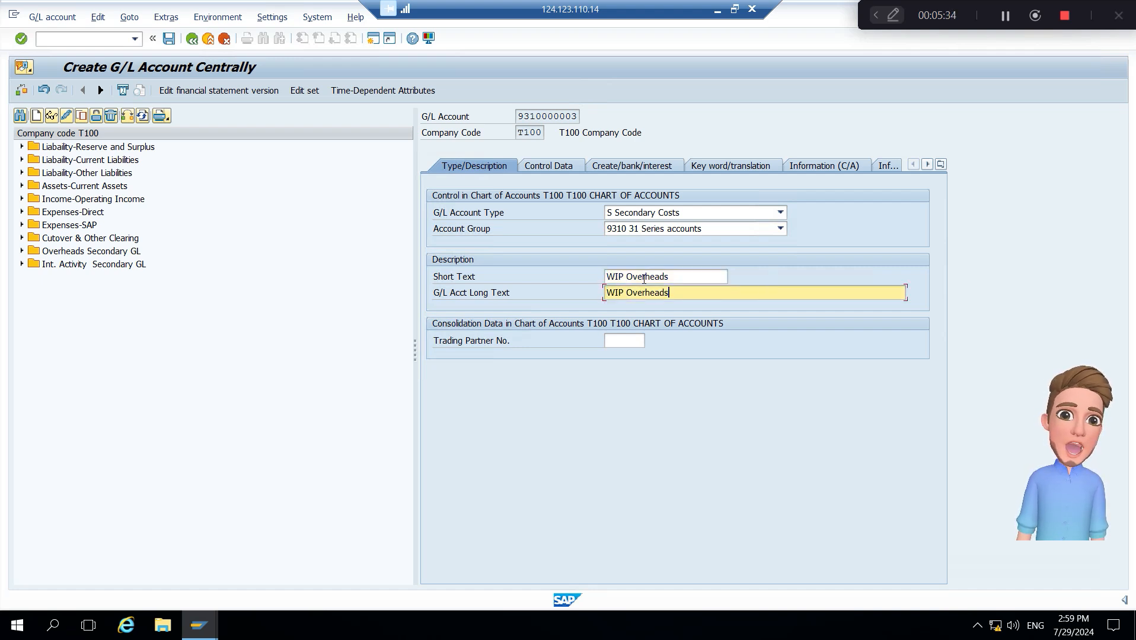
Set the WIP Overheads account's cost element category to 31 Order/project results analysis and save the account.
click(552, 166)
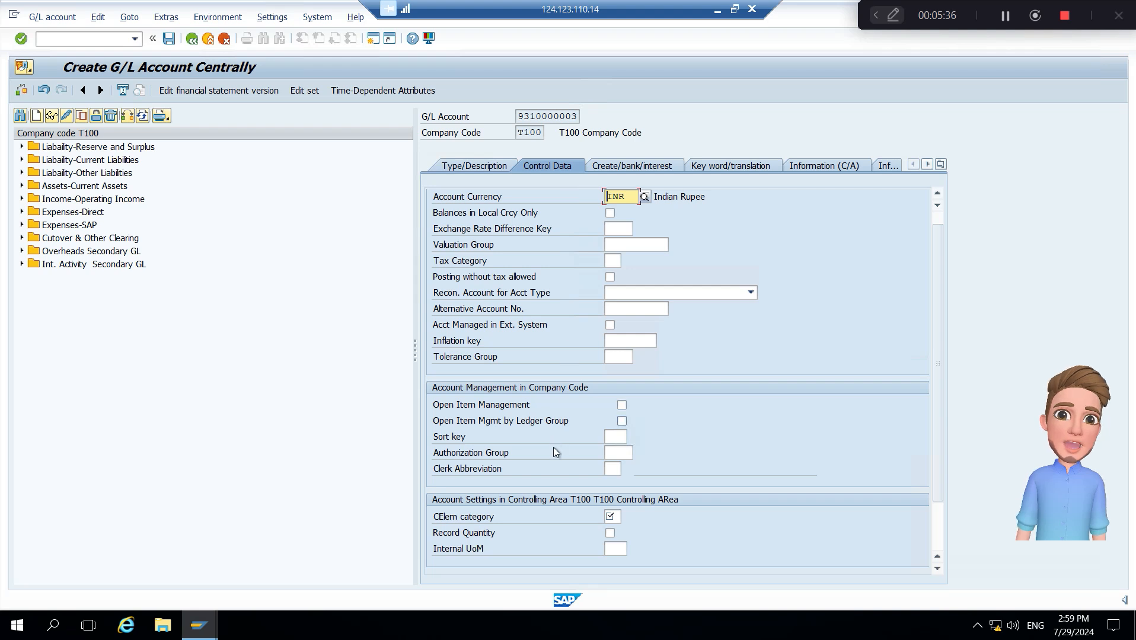
scroll(553, 447, down, 1)
click(610, 470)
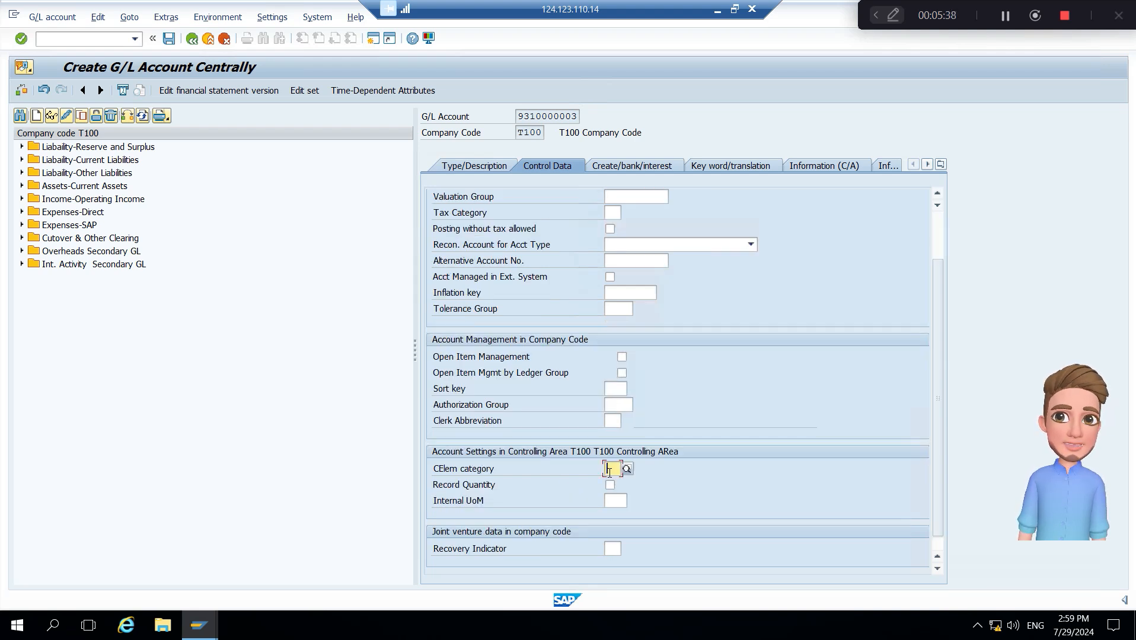
text(31)
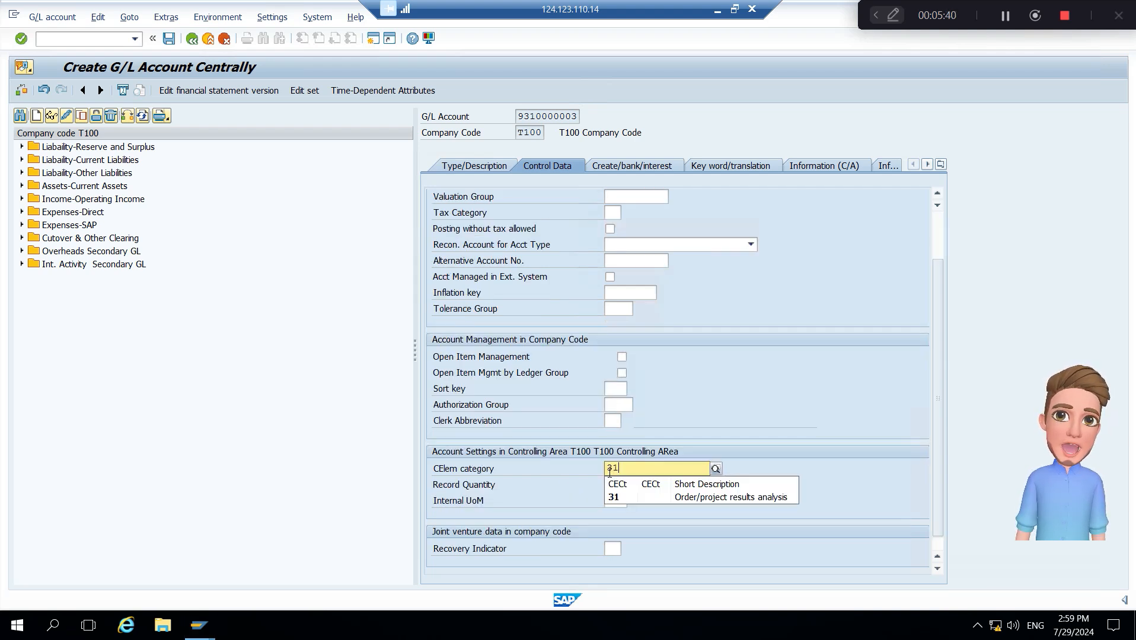
key(Return)
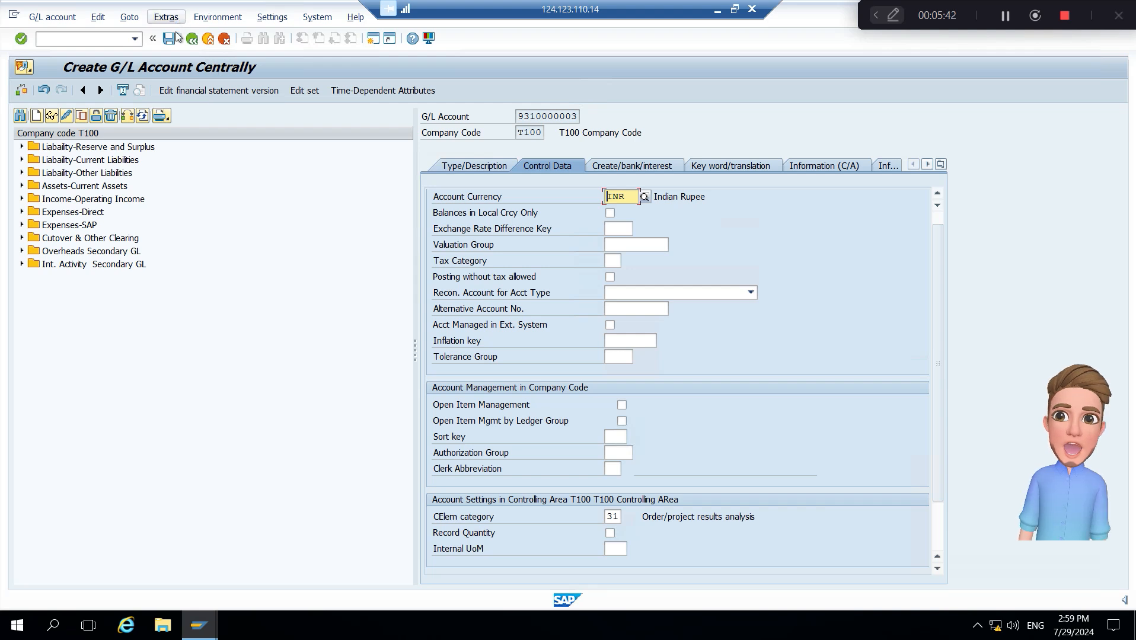
click(169, 39)
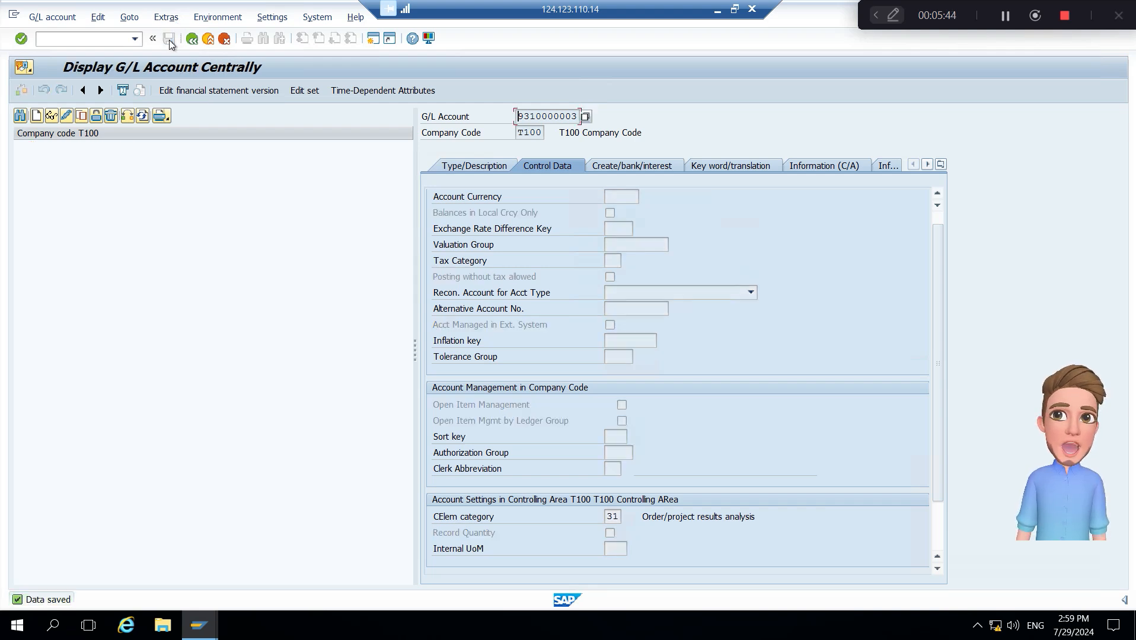
Reload the account list for company code T100 and, in the other session, expand 31 Series accounts under chart of accounts T100.
click(127, 117)
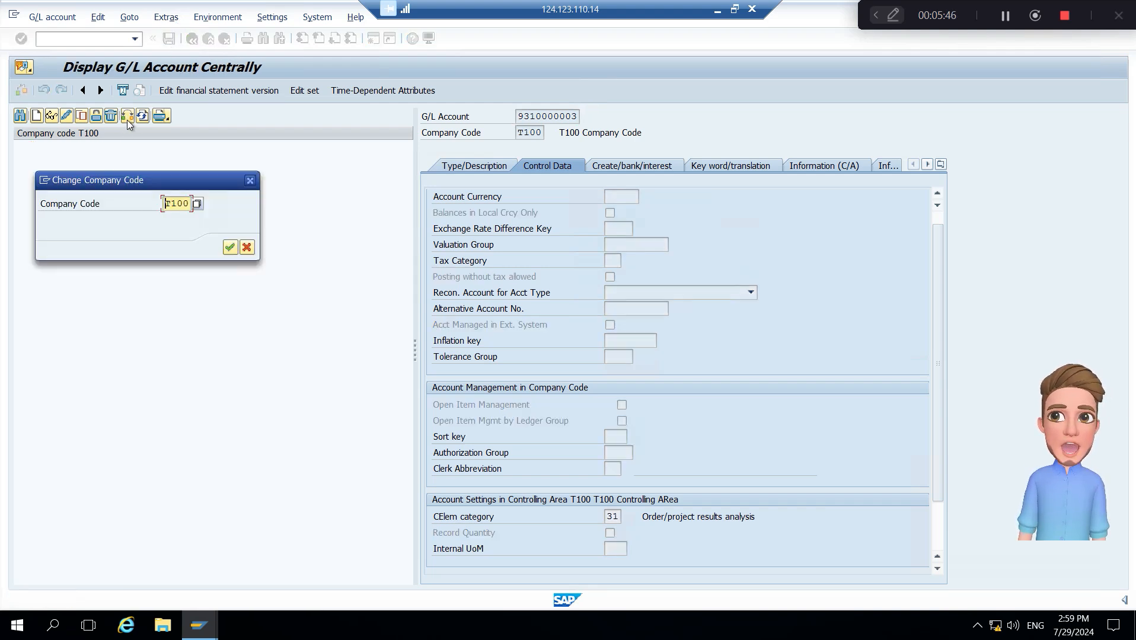
key(Return)
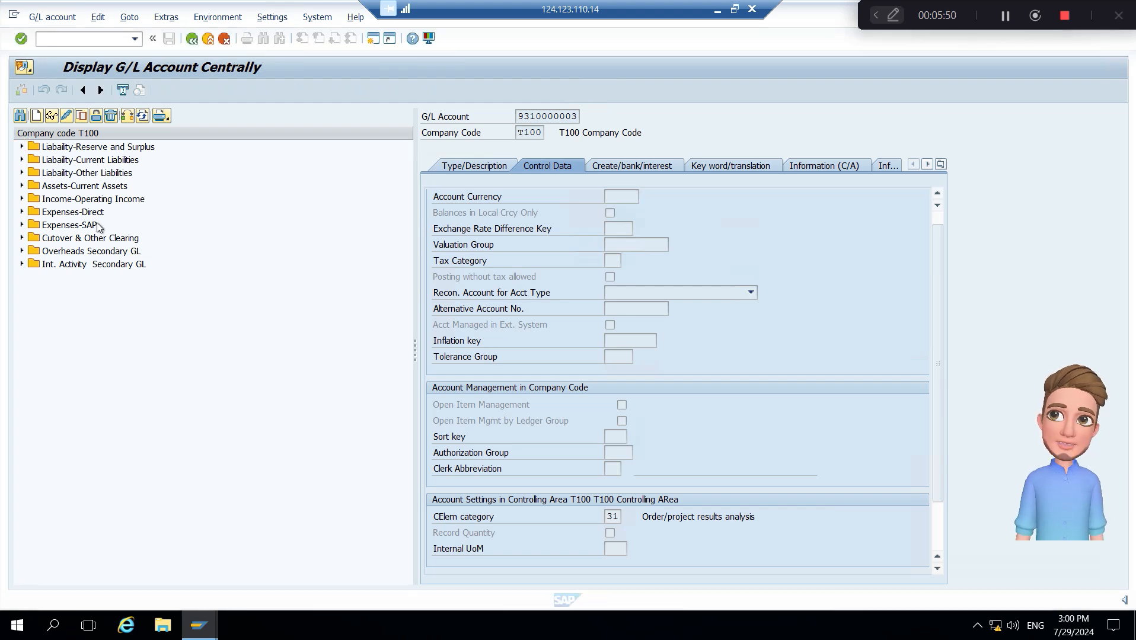
key(alt+Tab)
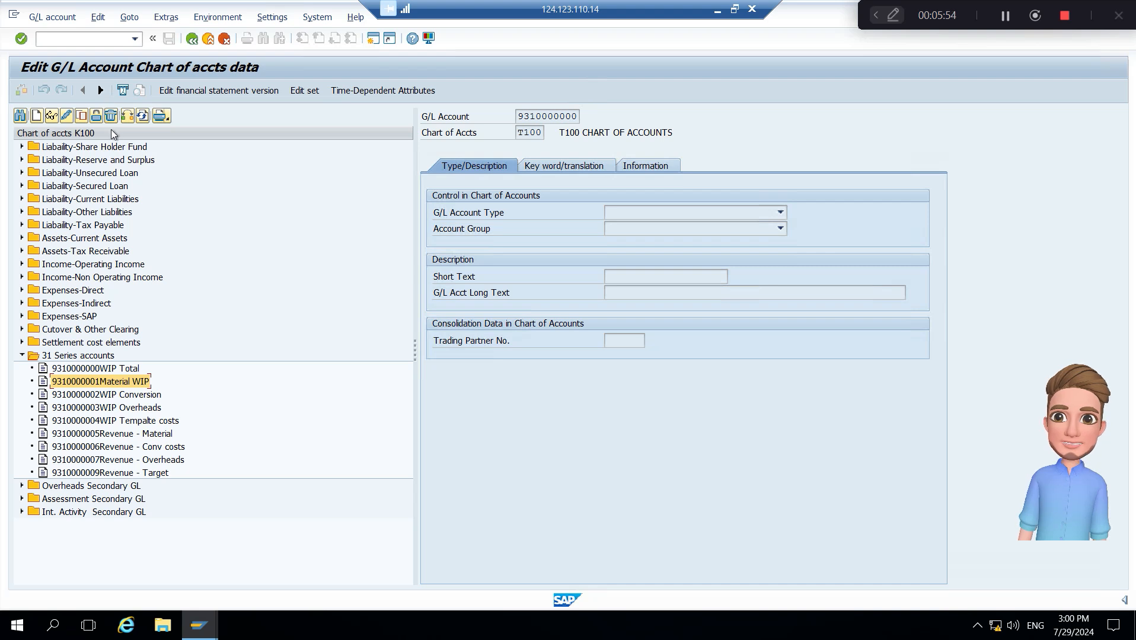
click(127, 116)
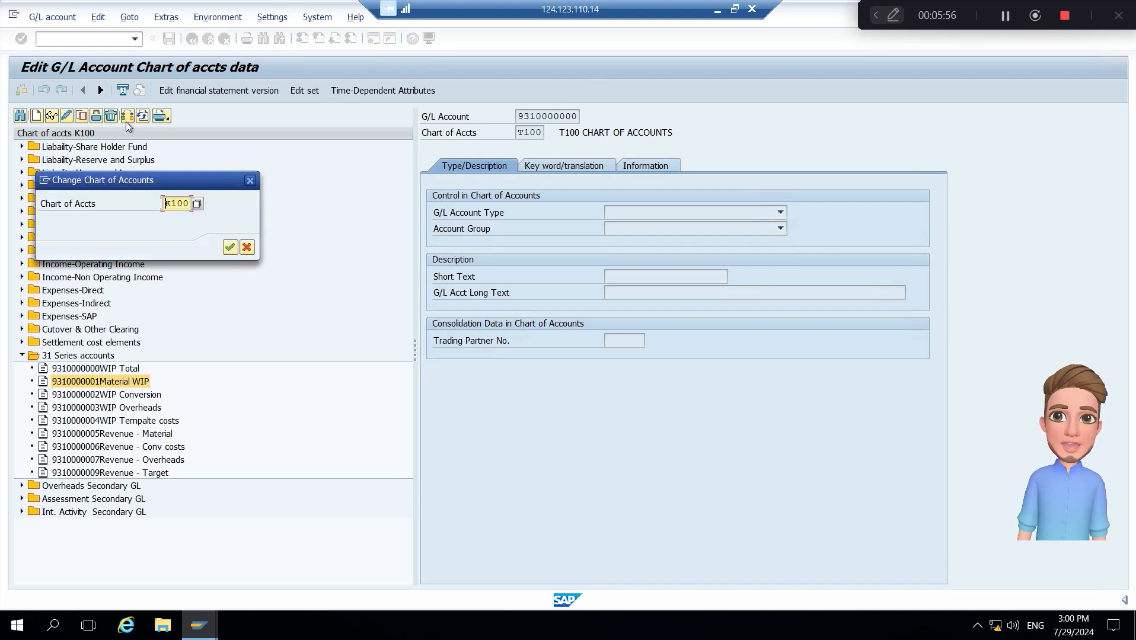
text(T)
key(Return)
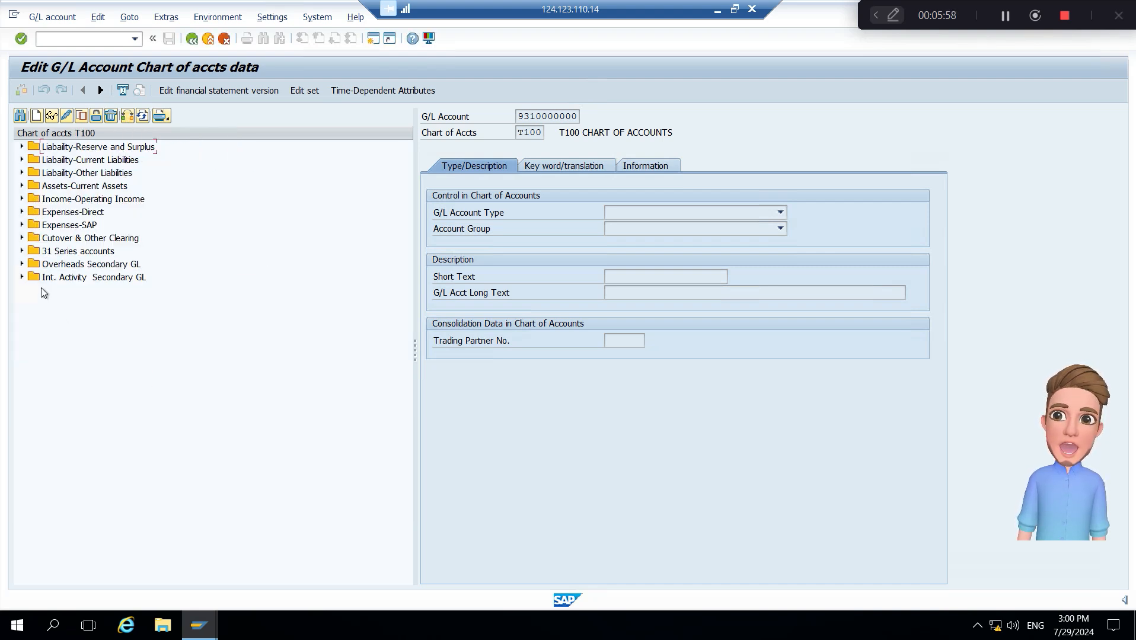
double_click(77, 251)
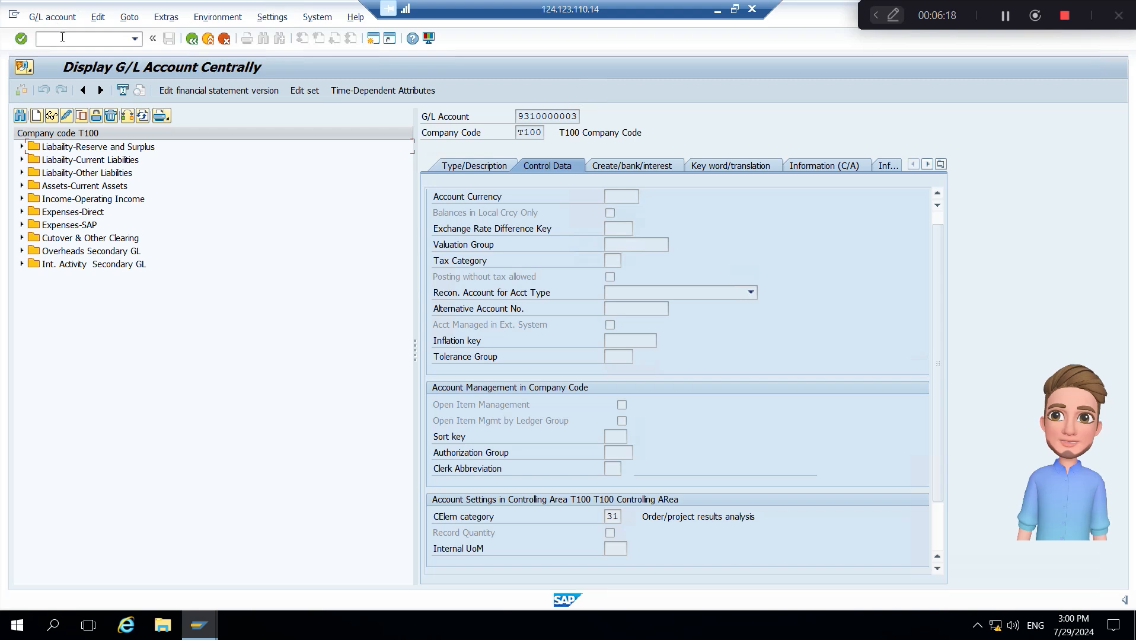
Return to company code maintenance, restart transaction FS00 and switch the account list to company code K100.
text(nfs00)
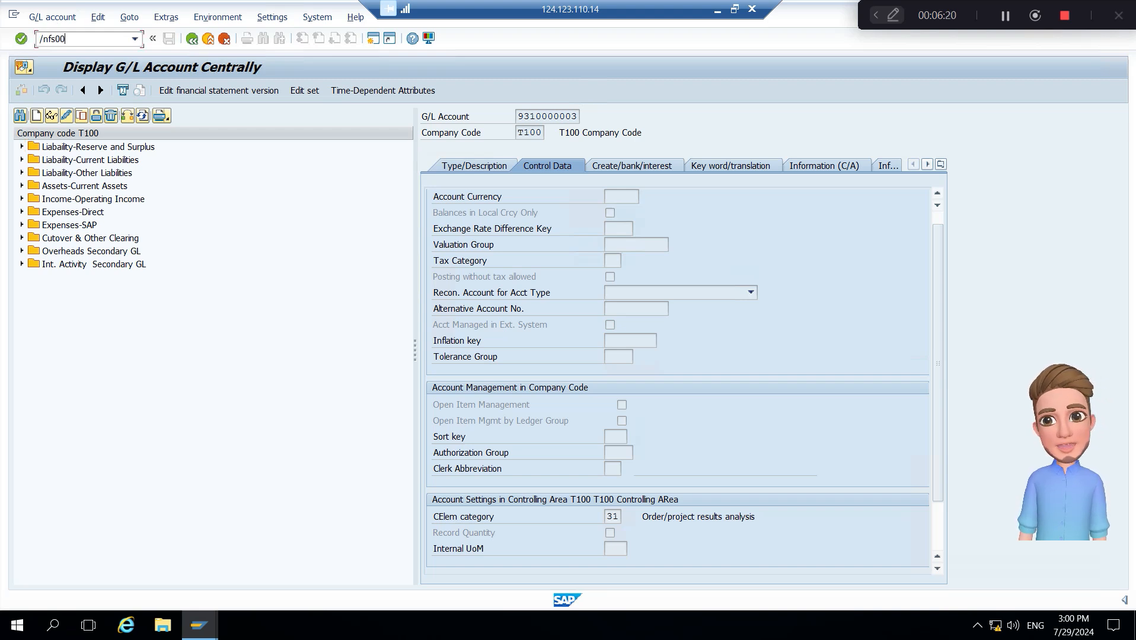
key(Return)
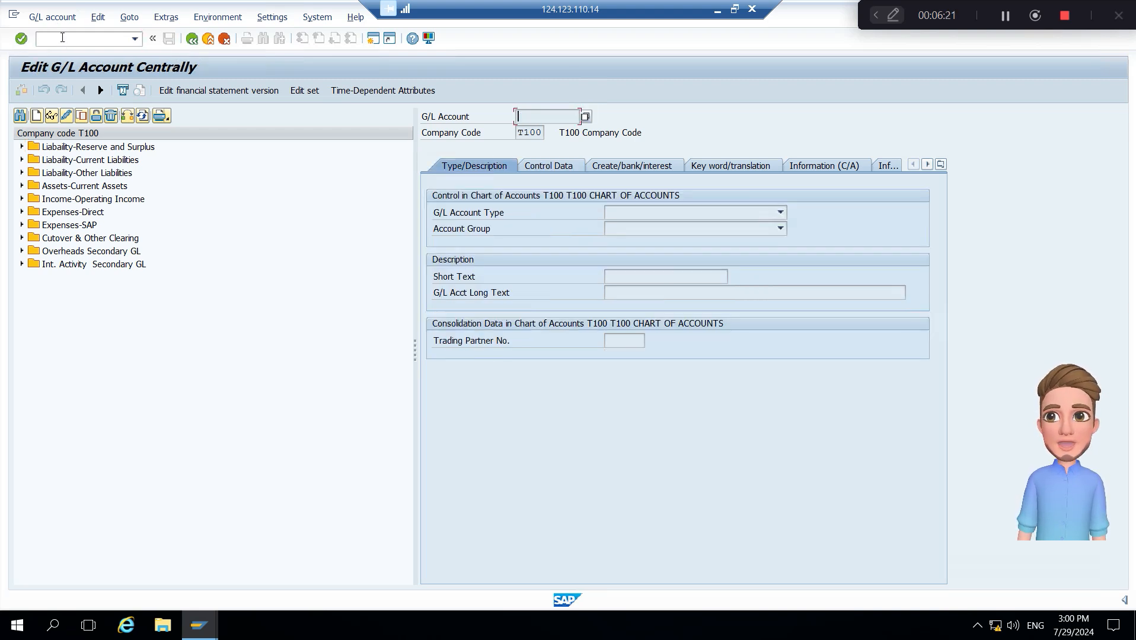
click(133, 117)
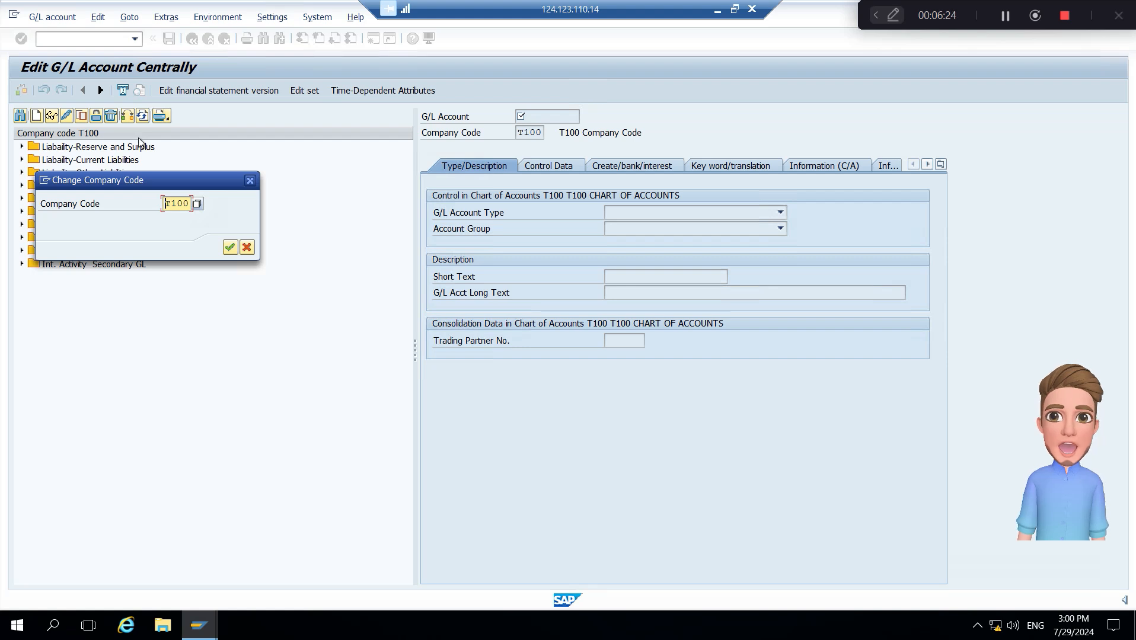
text(K)
key(Return)
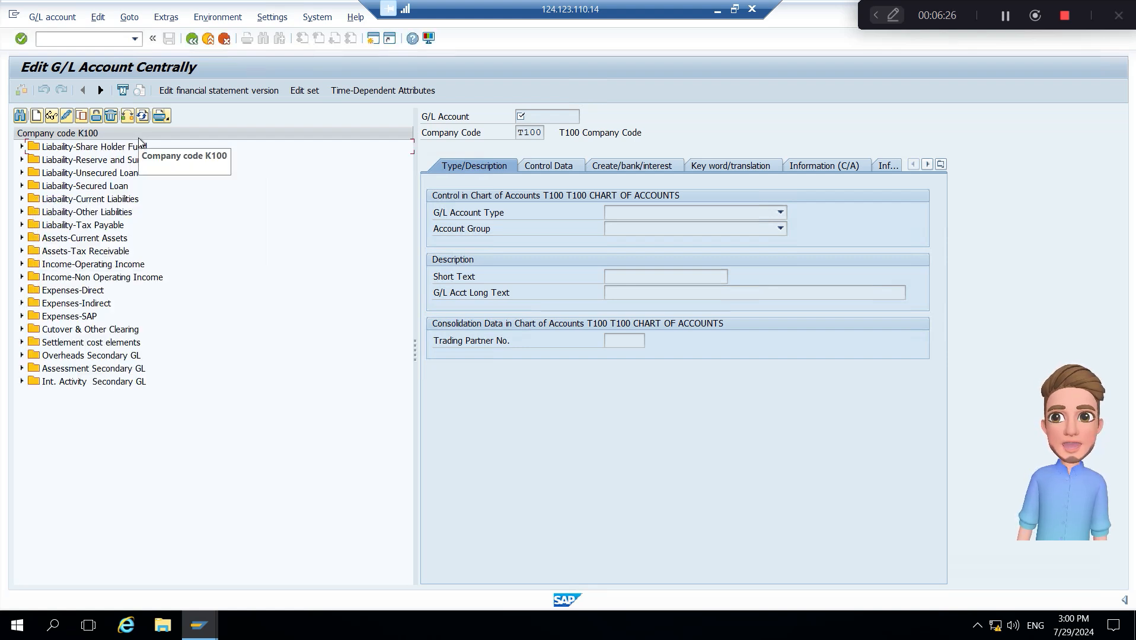
double_click(70, 242)
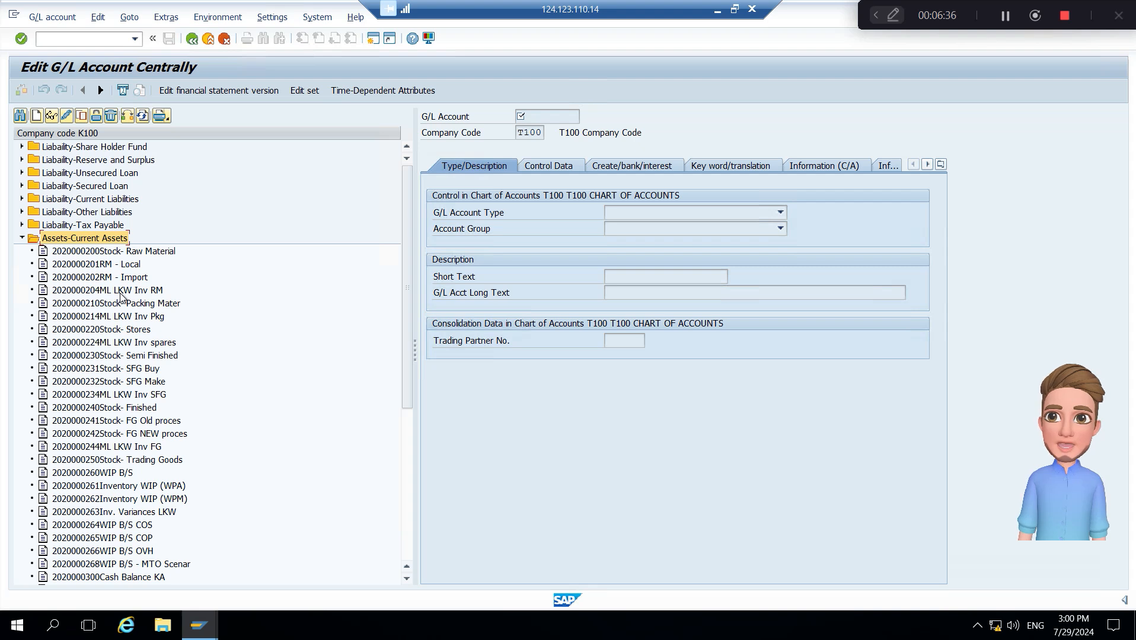
scroll(107, 347, down, 4)
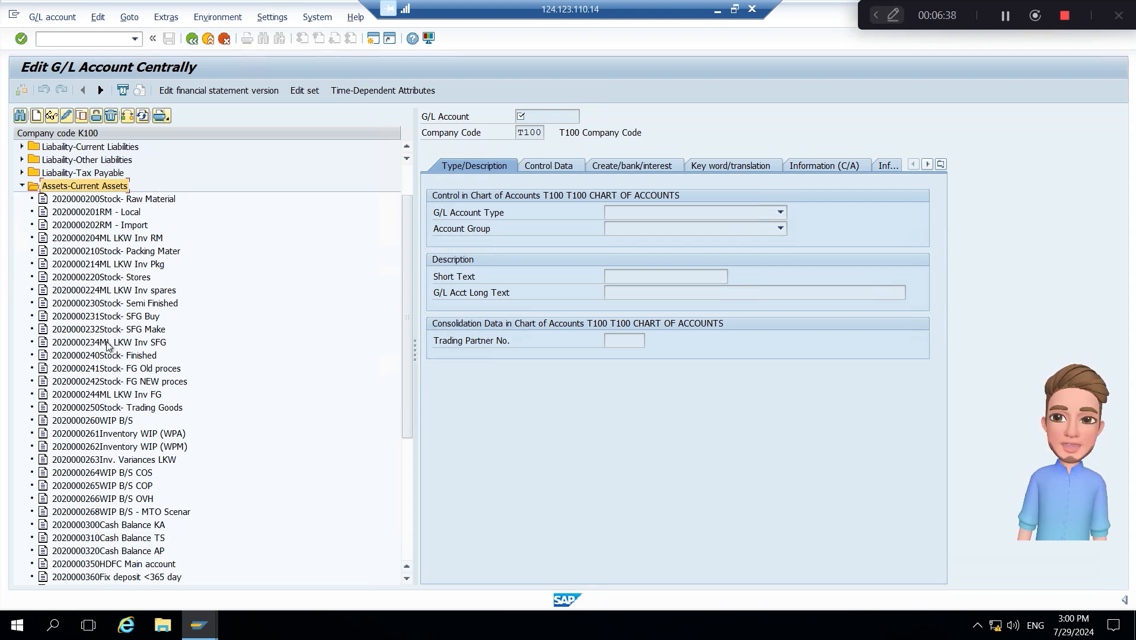
scroll(107, 347, down, 5)
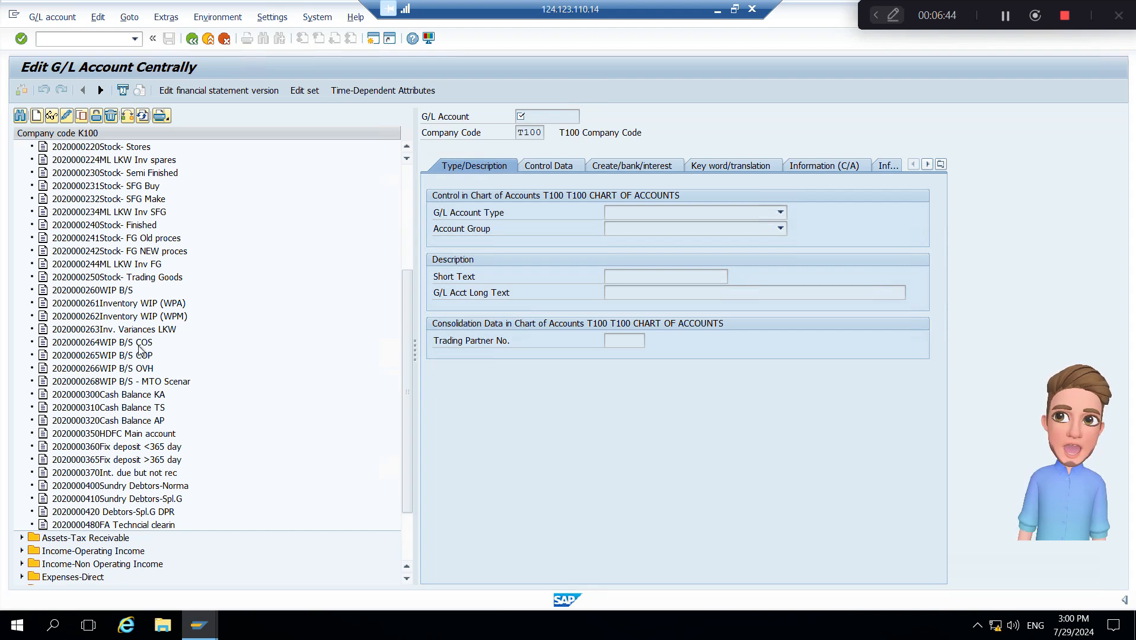
click(113, 291)
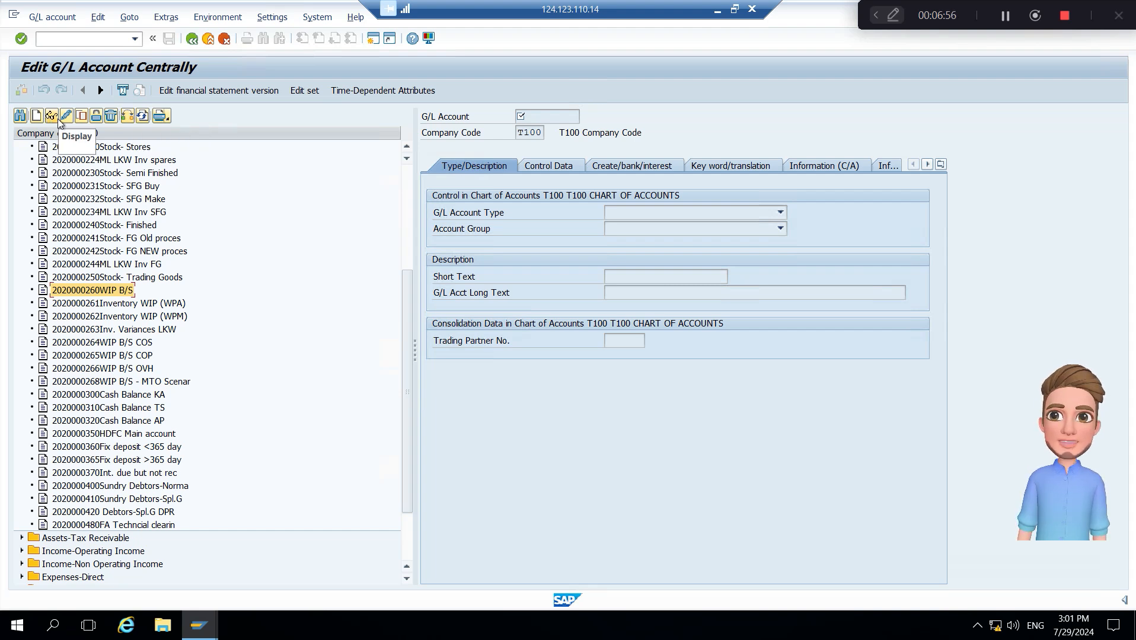
click(80, 116)
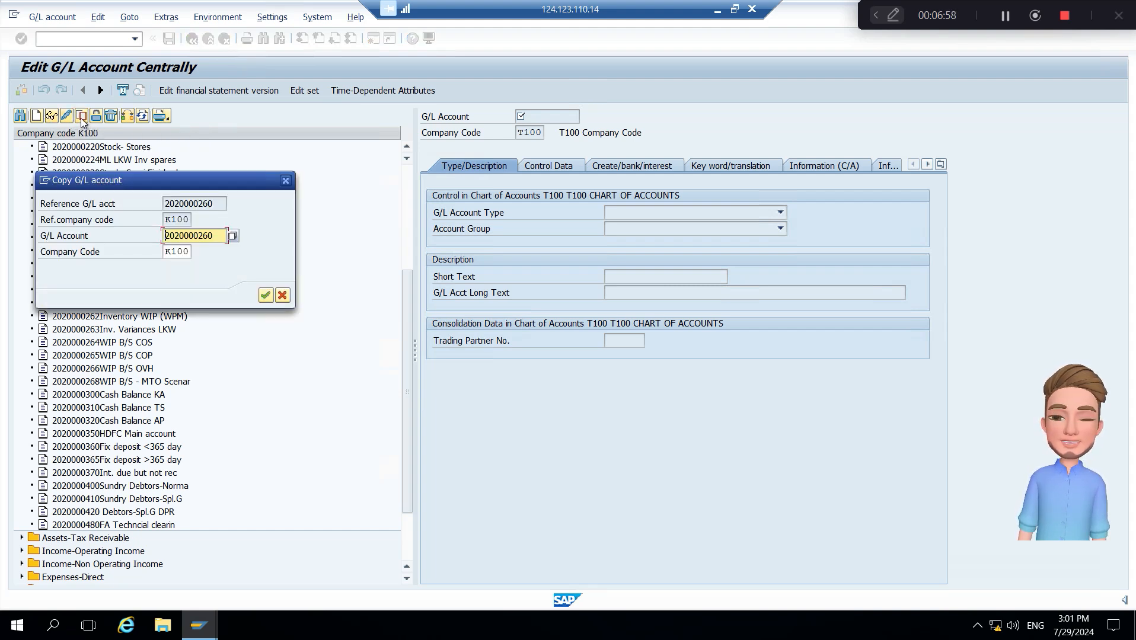
key(Tab)
key(Caps_Lock)
text(T)
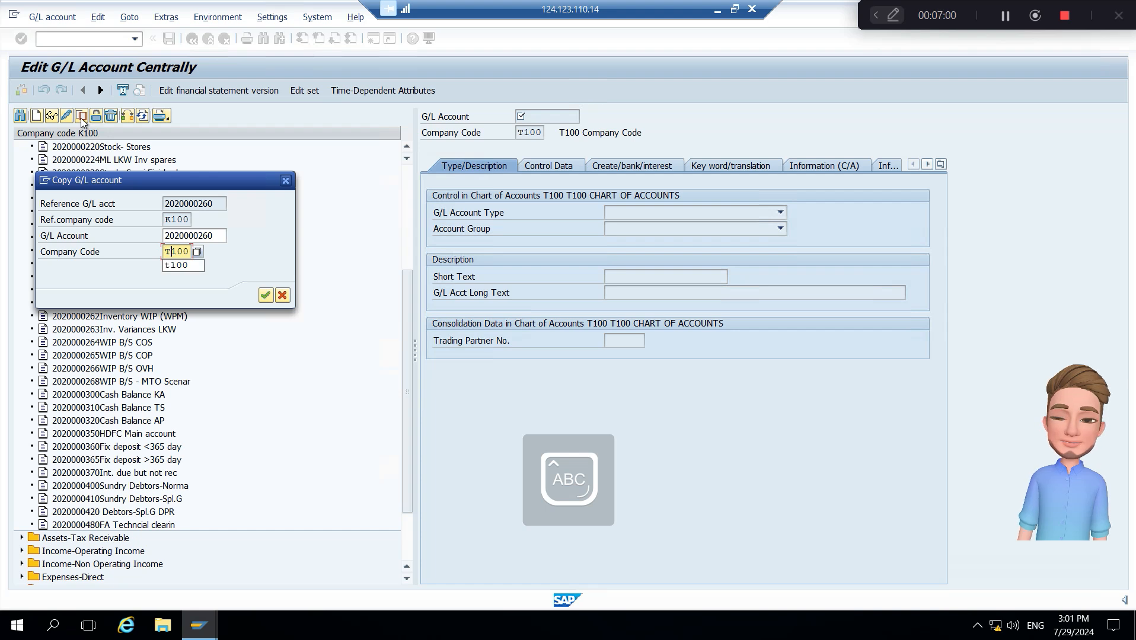
key(Return)
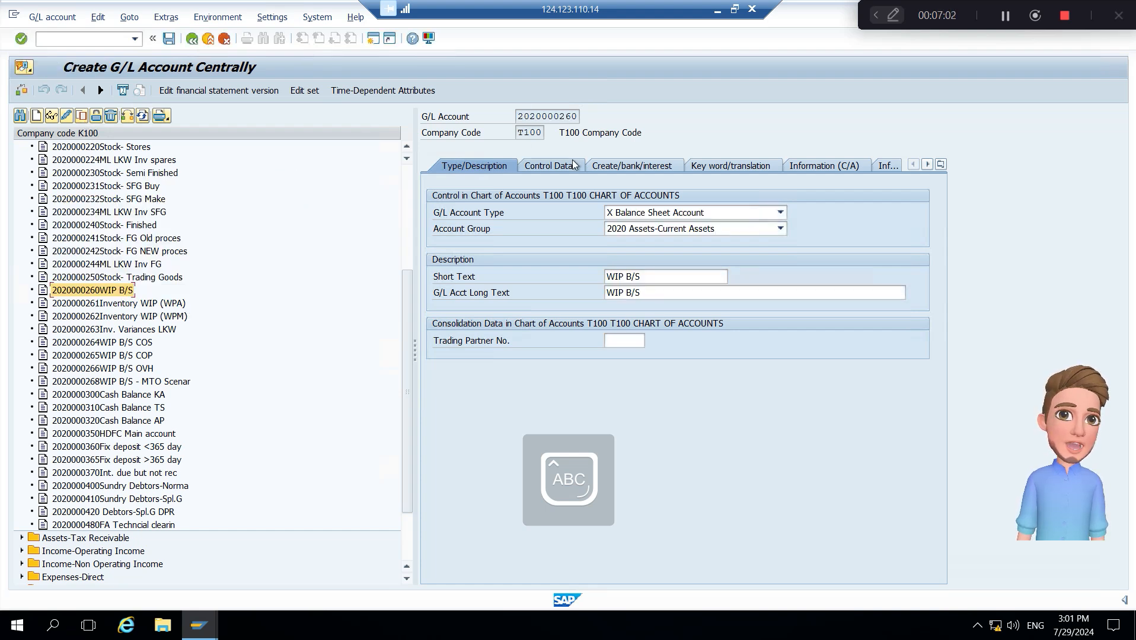
Check the control data and document creation settings of the copied WIP B/S account, and save it.
click(560, 168)
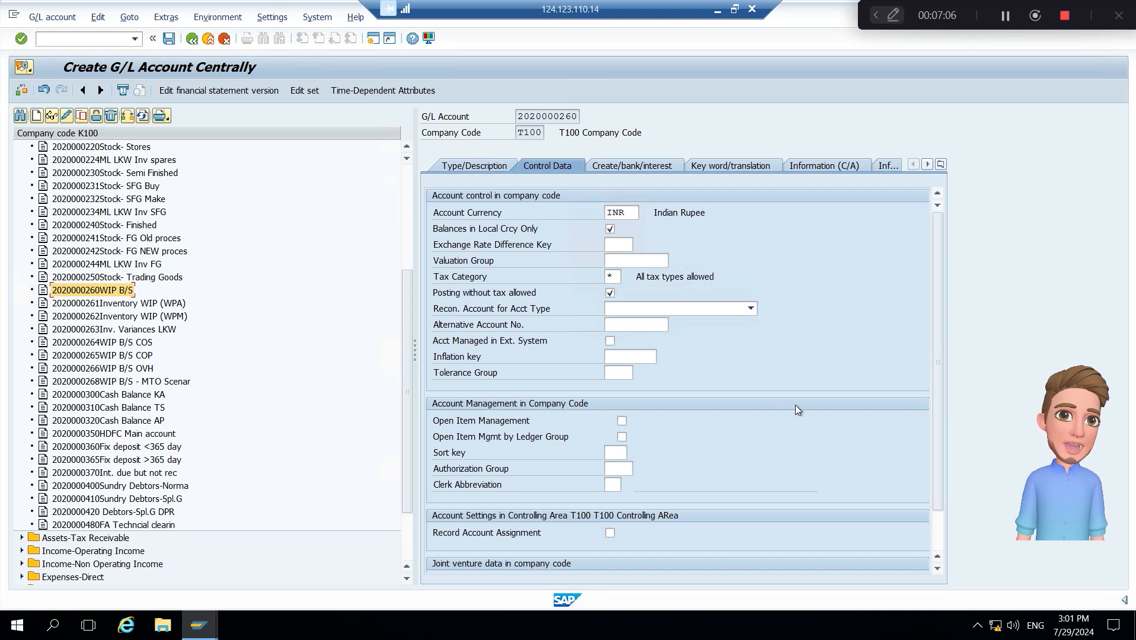
click(618, 167)
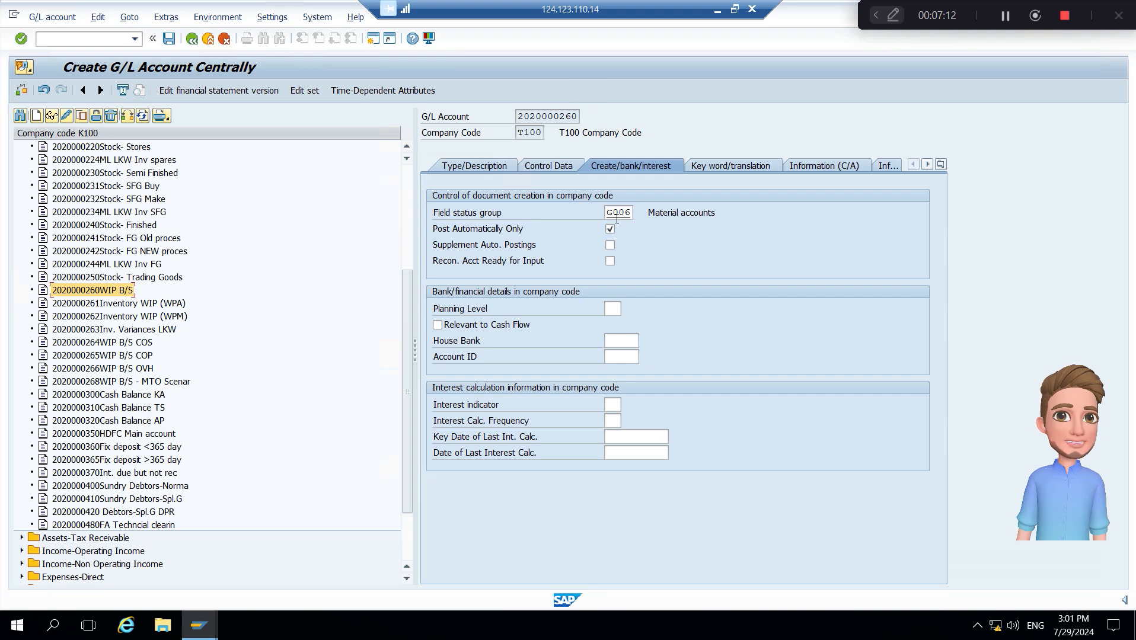
click(169, 40)
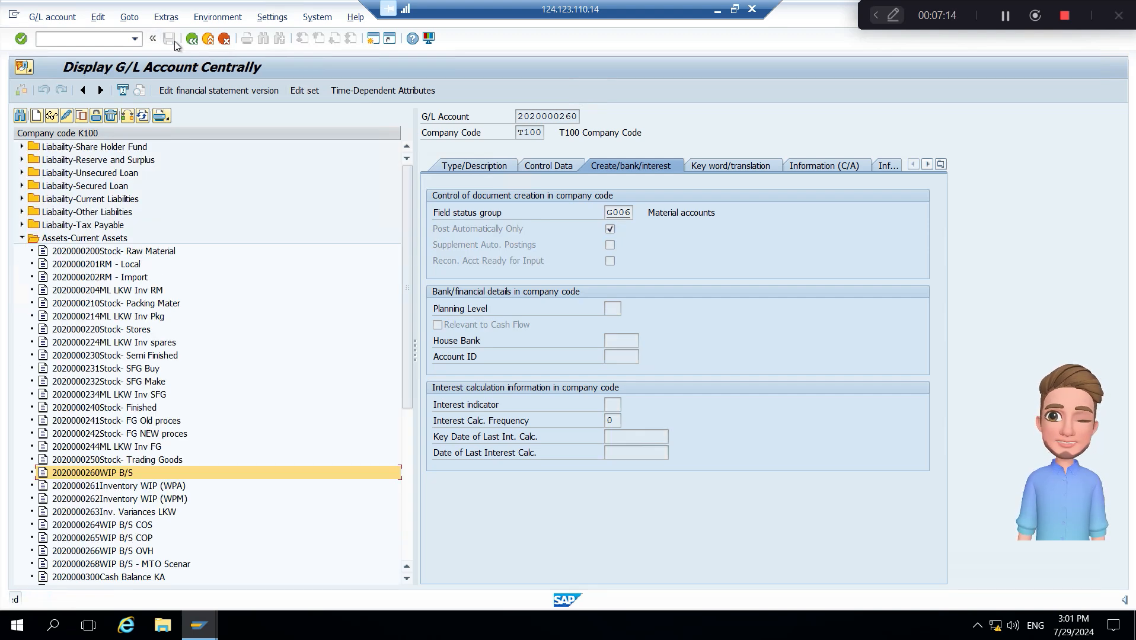
click(105, 489)
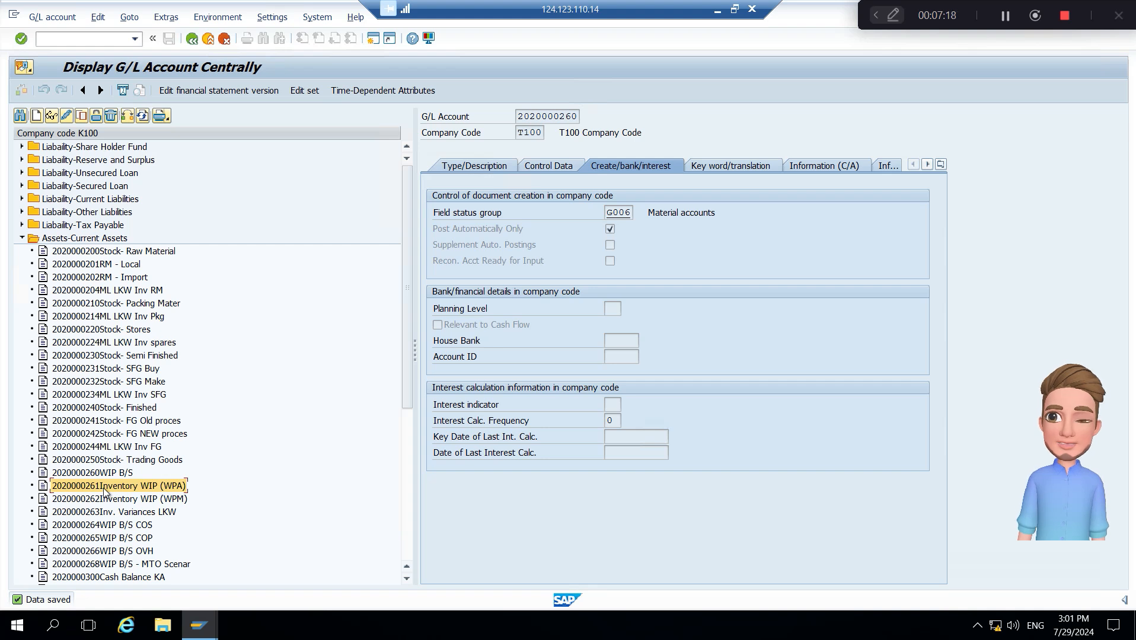
scroll(105, 491, down, 2)
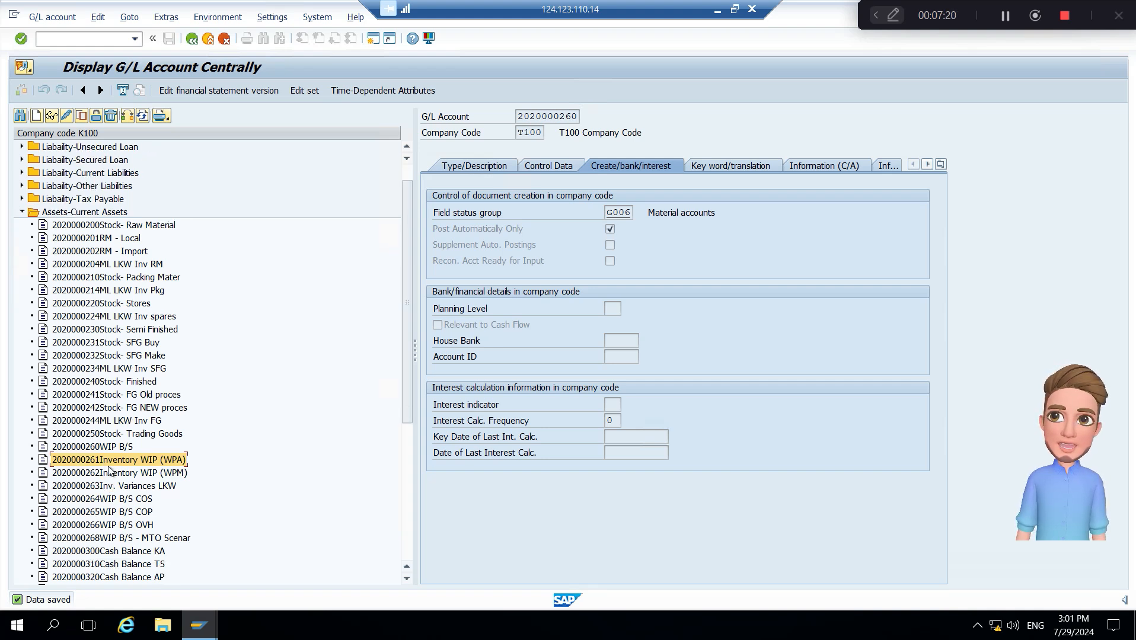
double_click(109, 461)
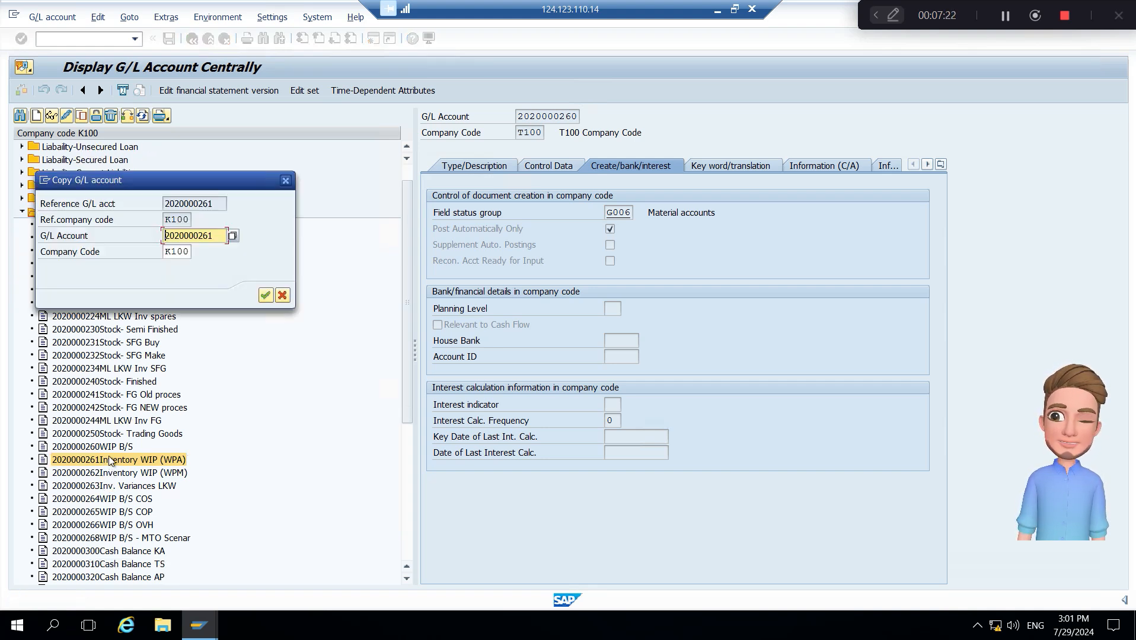
key(Tab)
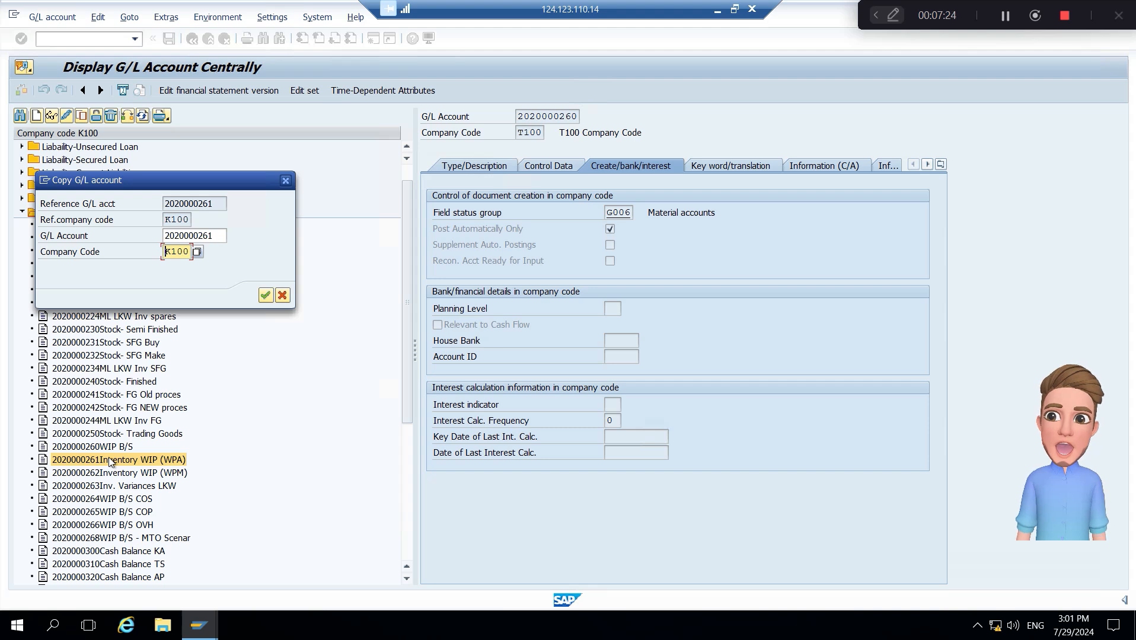
text(T)
key(Return)
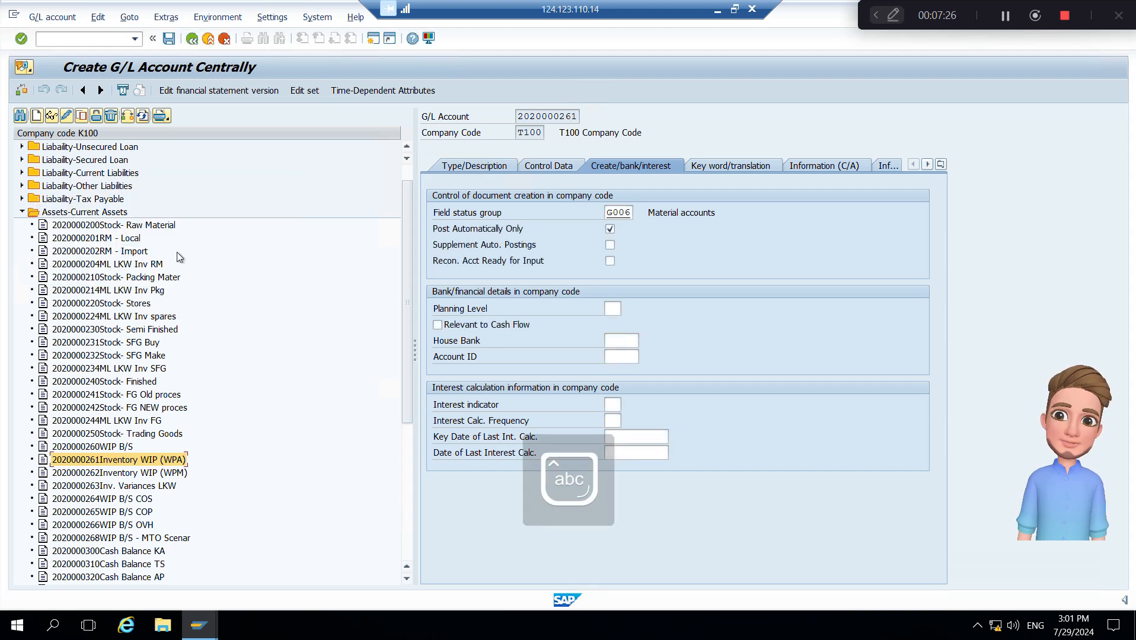
click(492, 172)
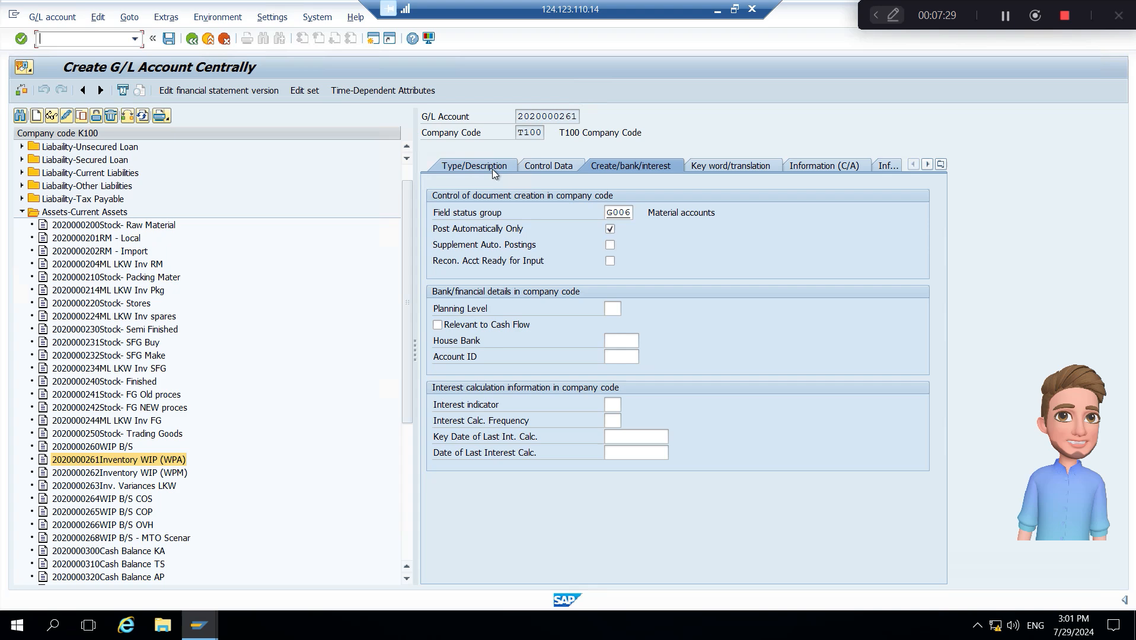
click(540, 169)
click(169, 38)
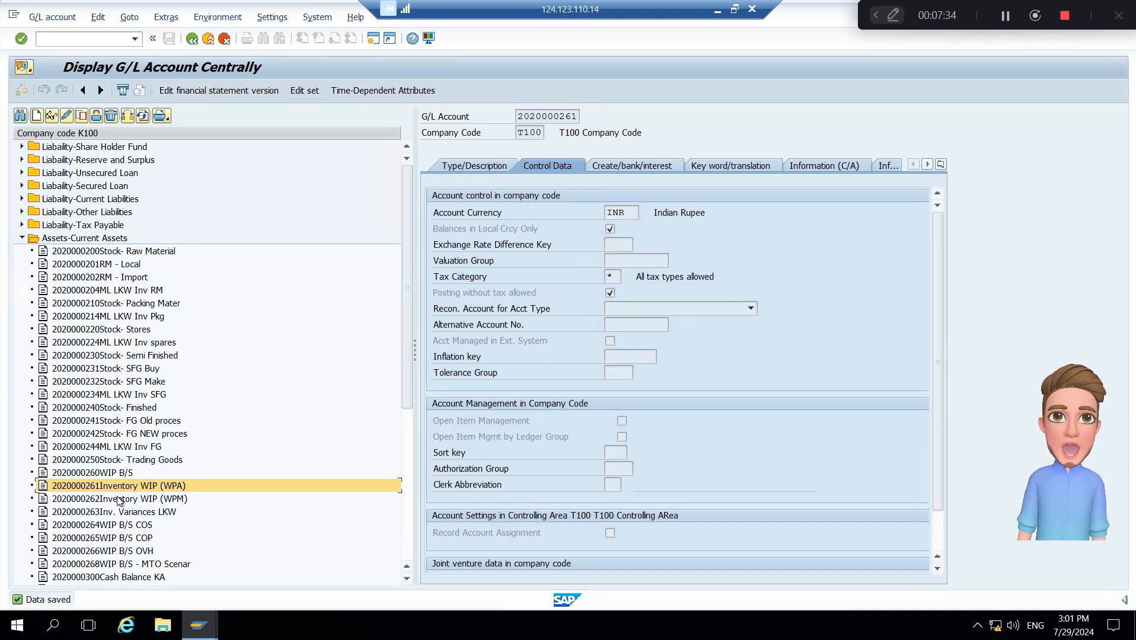
click(118, 500)
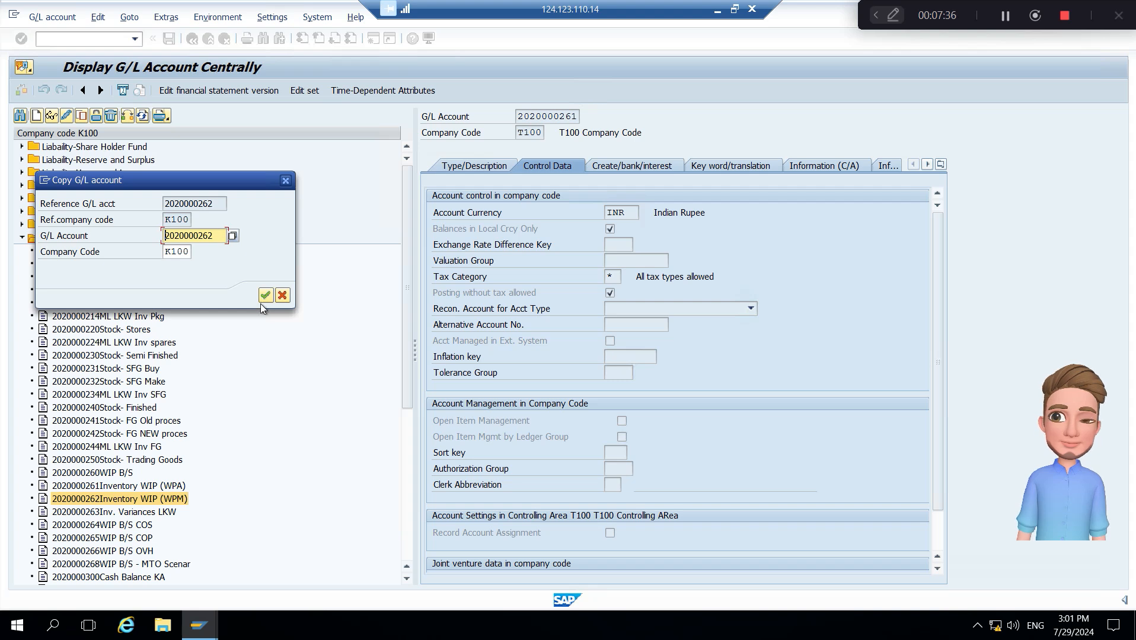
key(Tab)
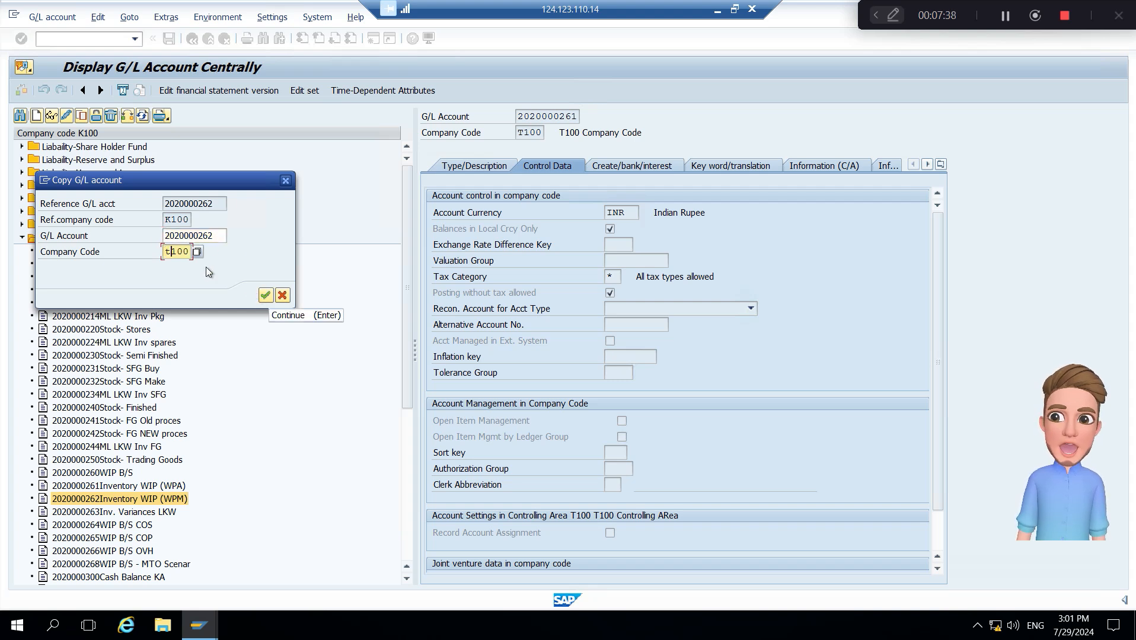
key(Return)
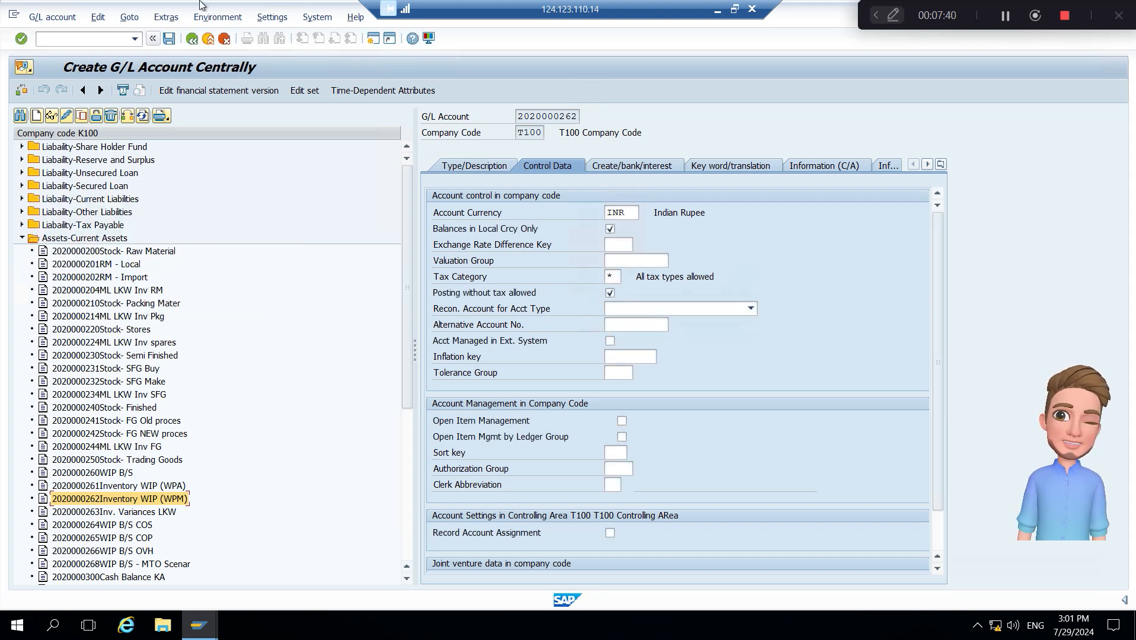
click(168, 42)
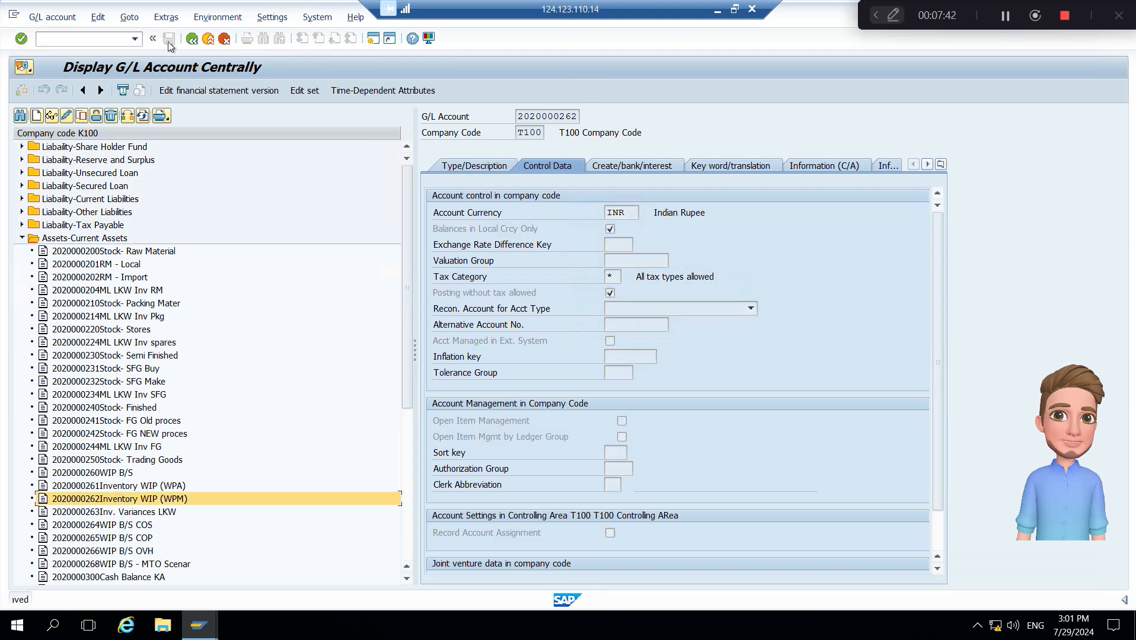
click(122, 526)
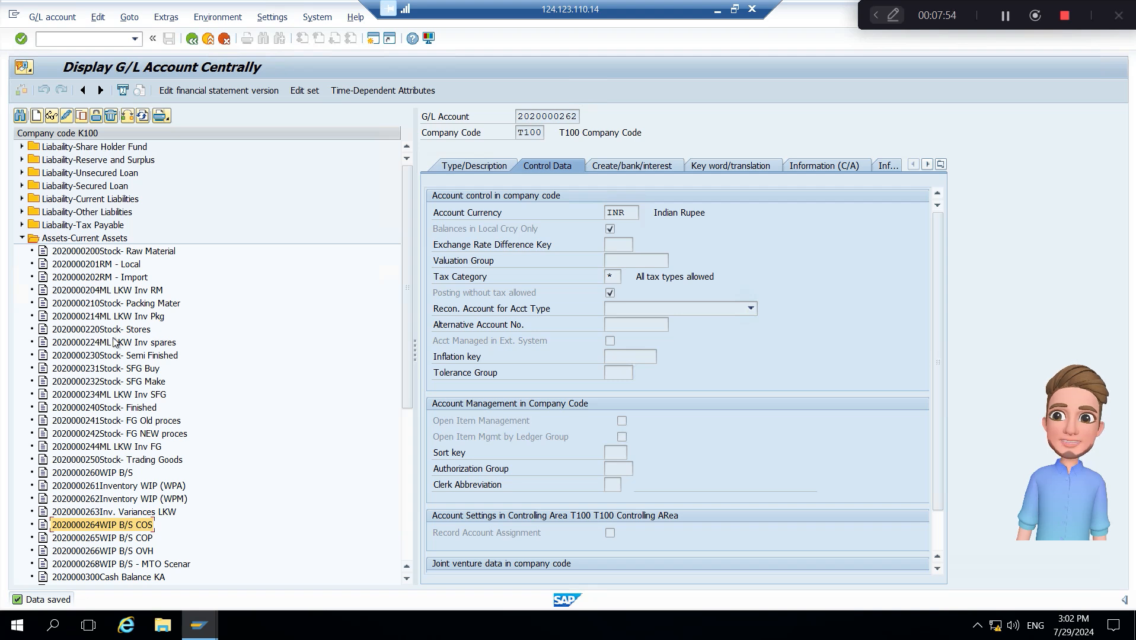
click(145, 513)
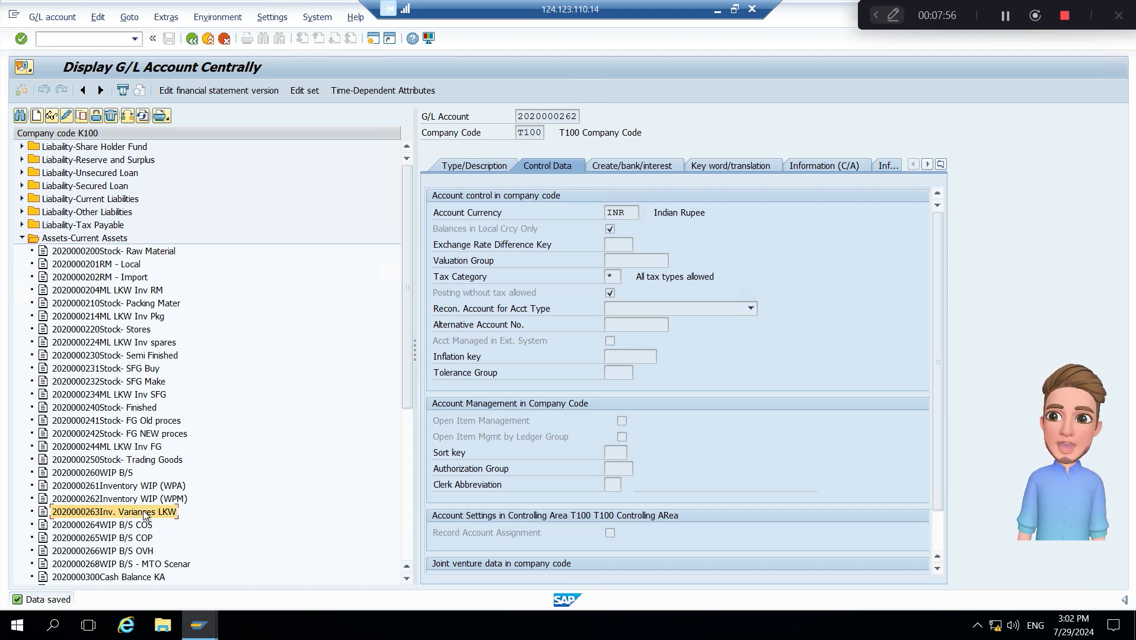
click(82, 117)
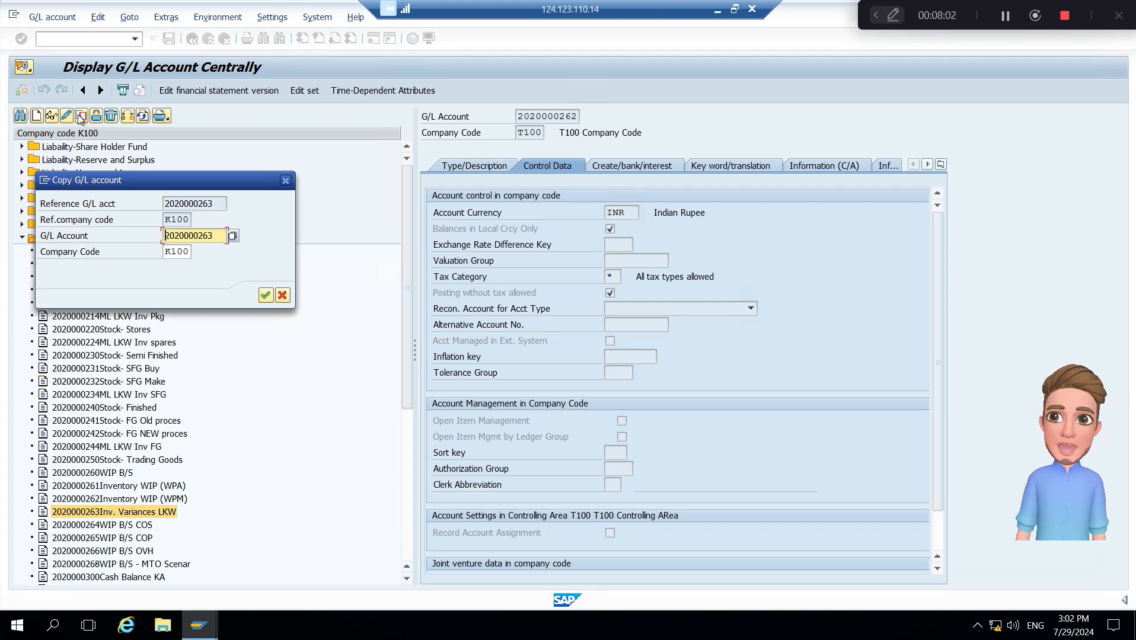
key(Tab)
key(Return)
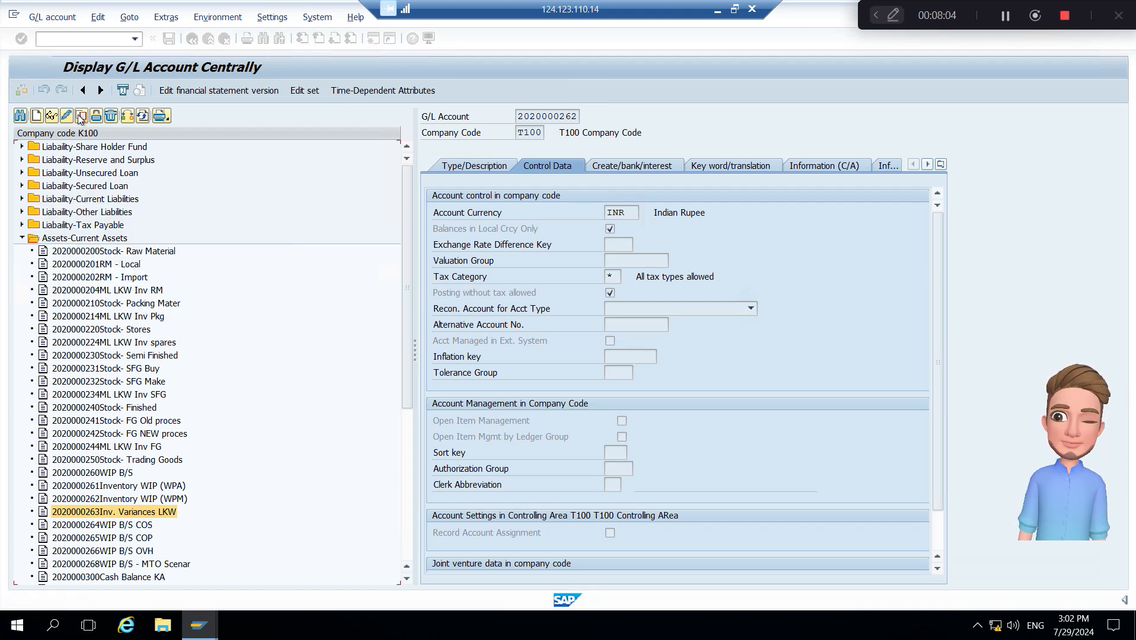
click(169, 38)
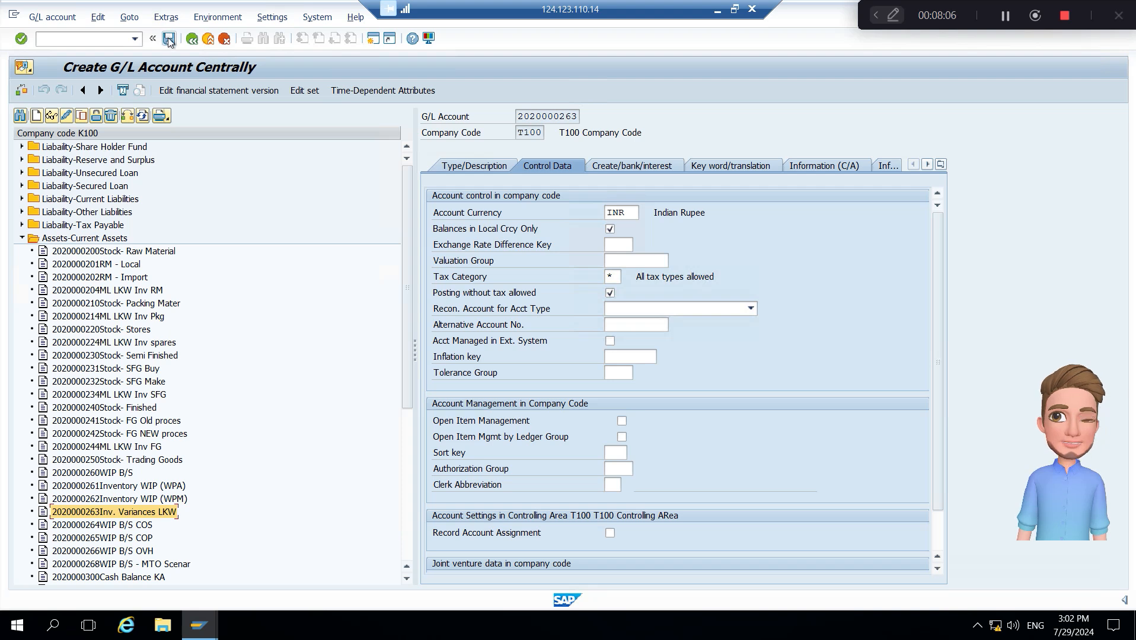
click(101, 525)
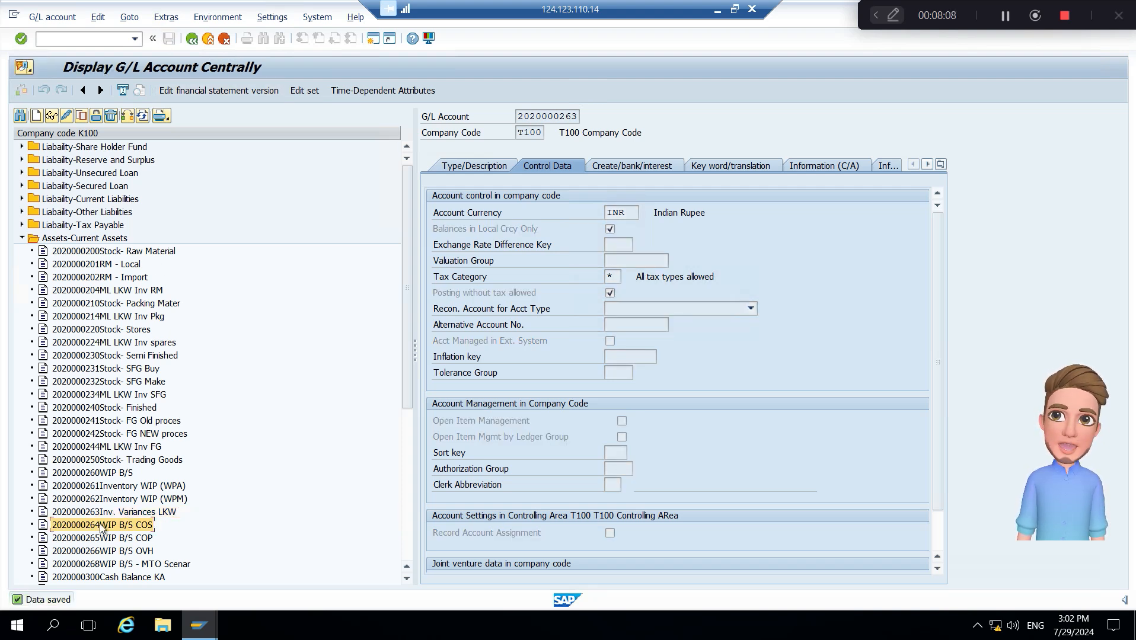
click(83, 116)
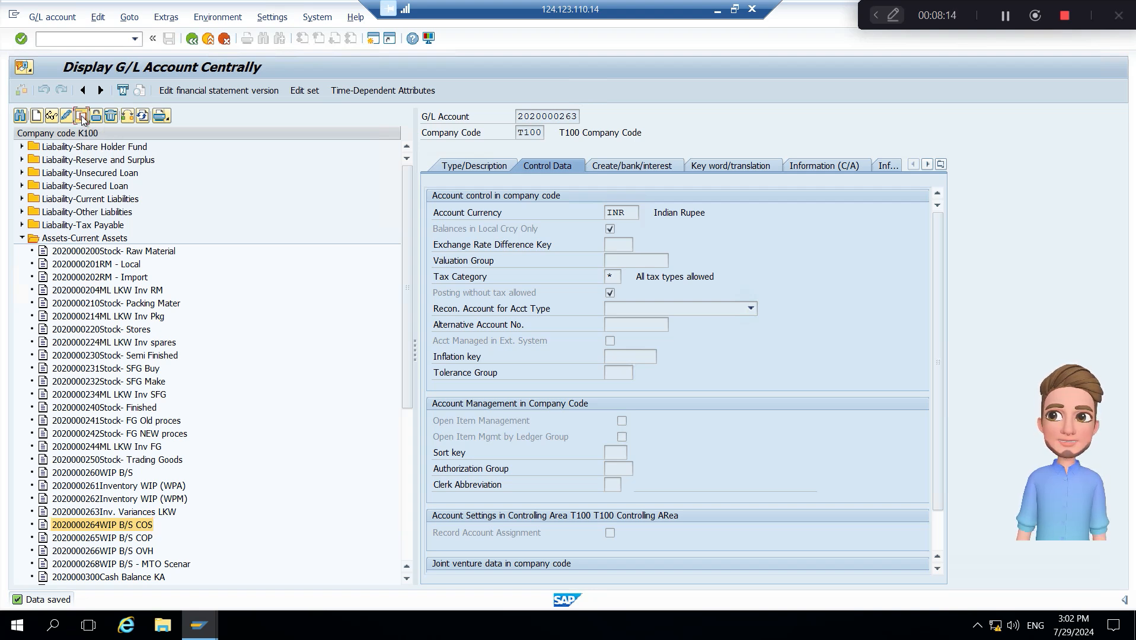
key(Tab)
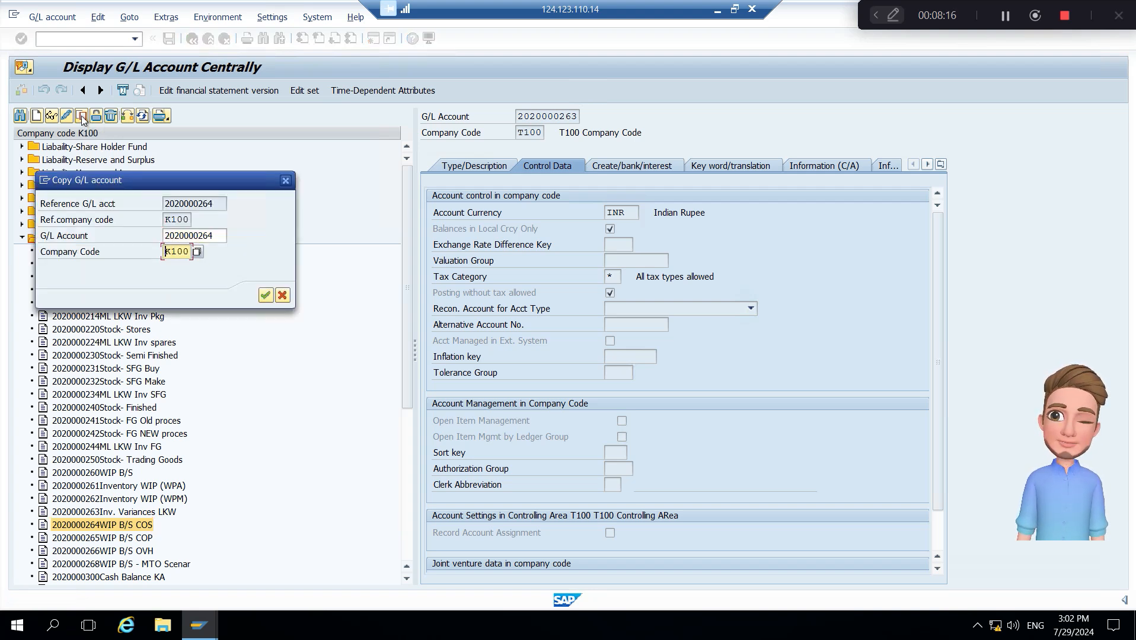
text(T)
key(Return)
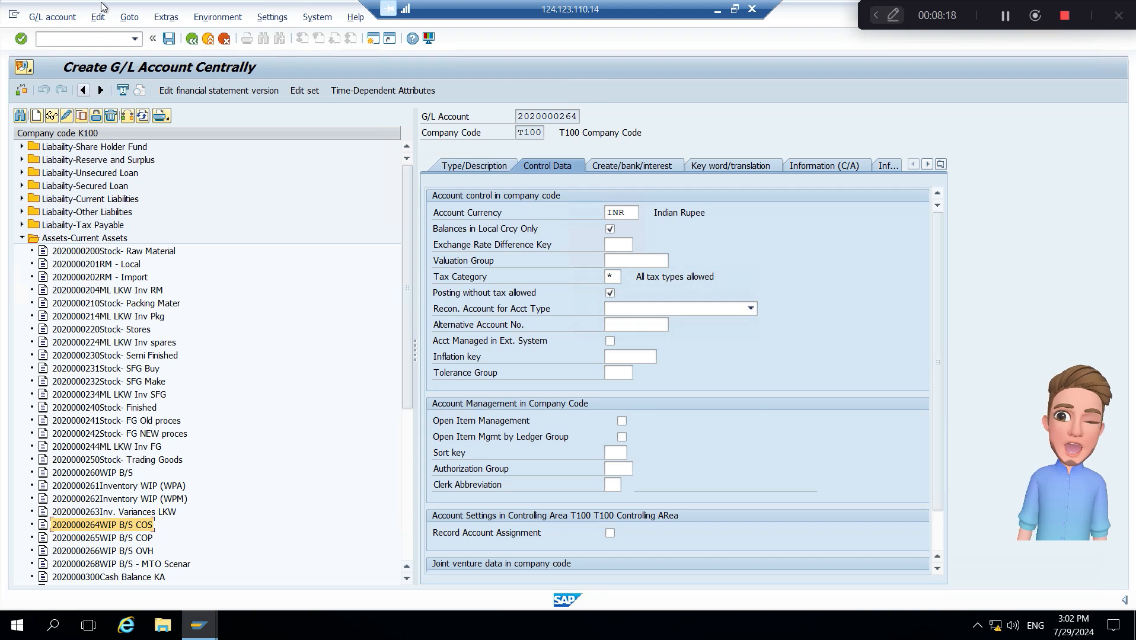
click(169, 39)
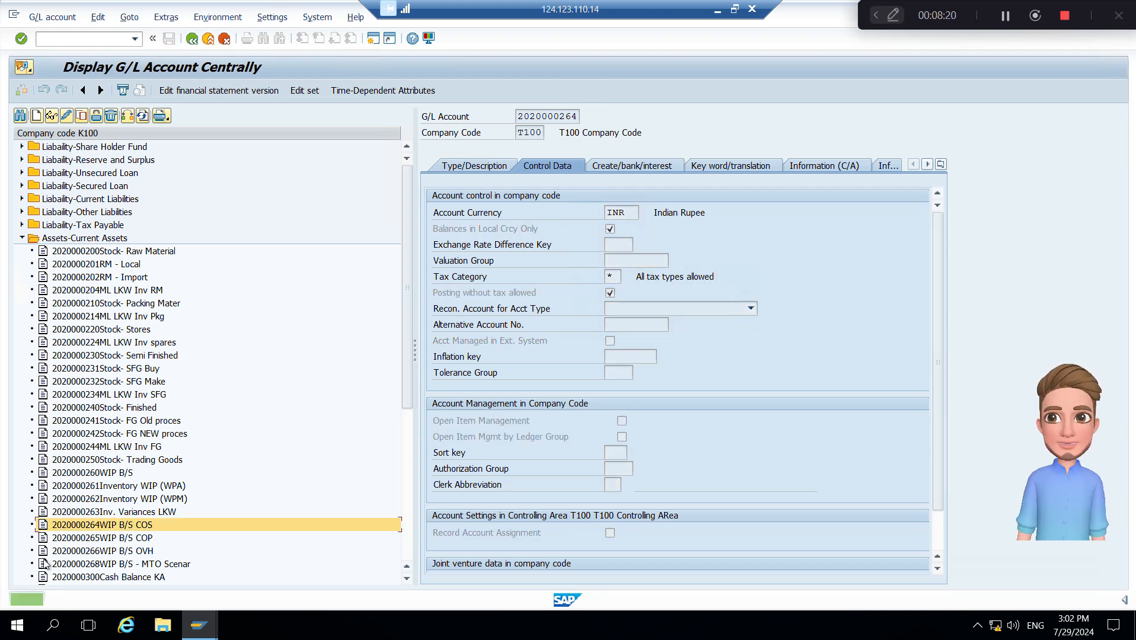
click(83, 539)
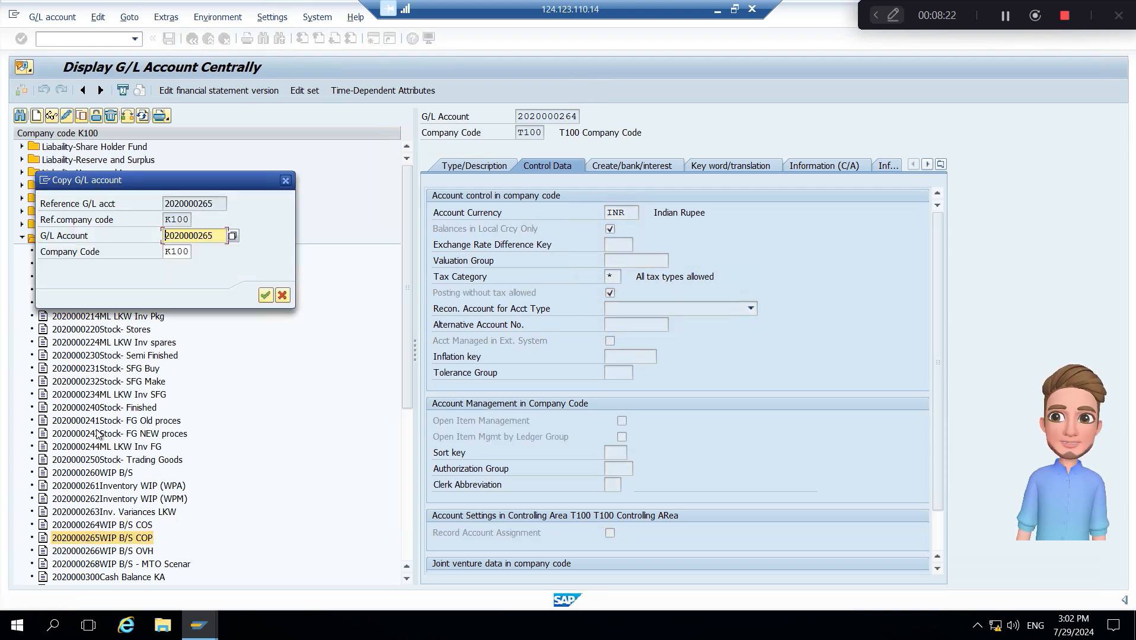
key(Tab)
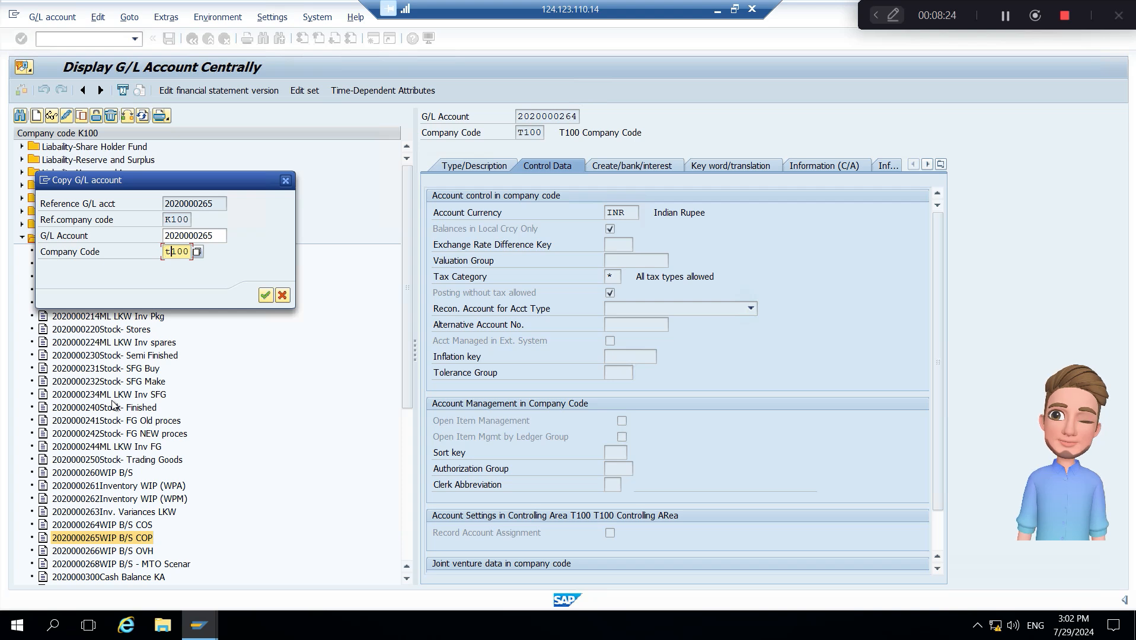
key(Return)
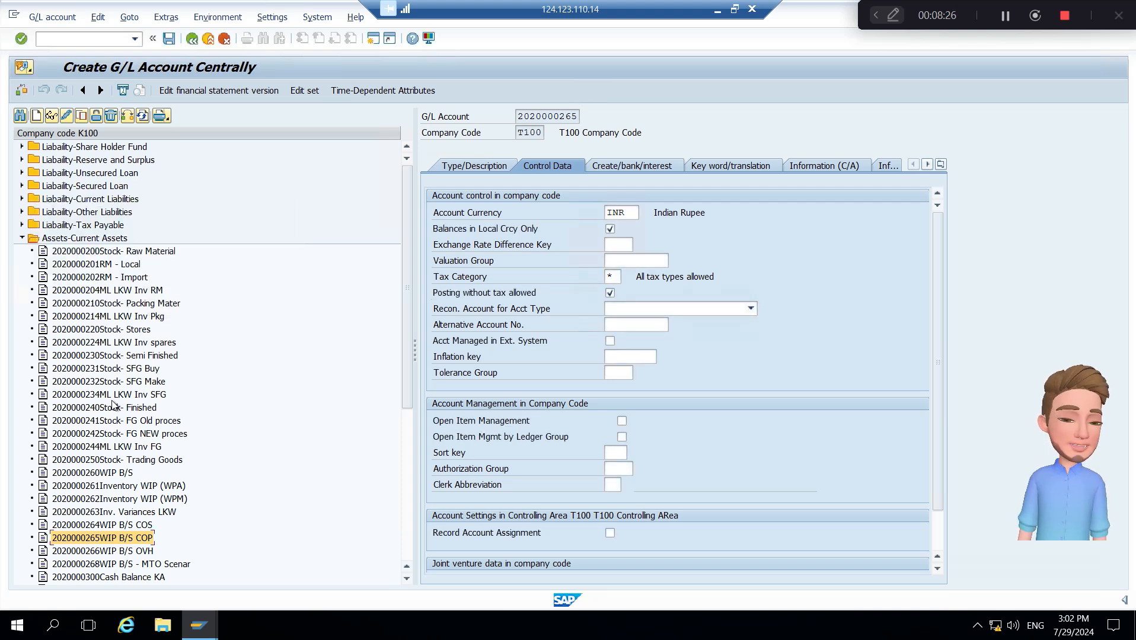
key(ctrl+s)
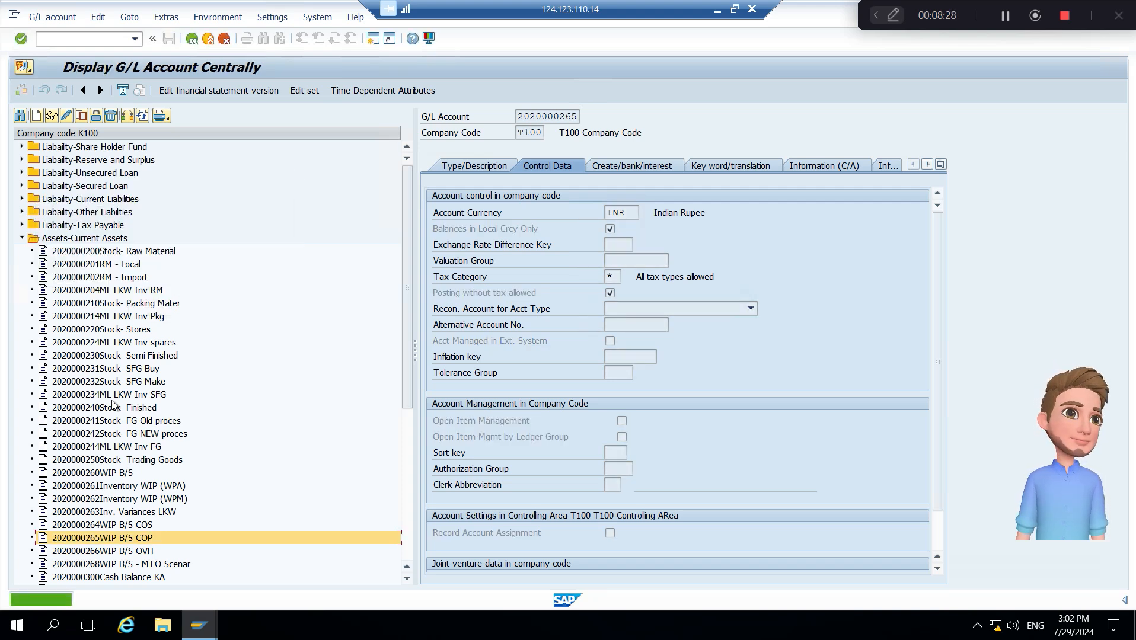
scroll(190, 459, down, 1)
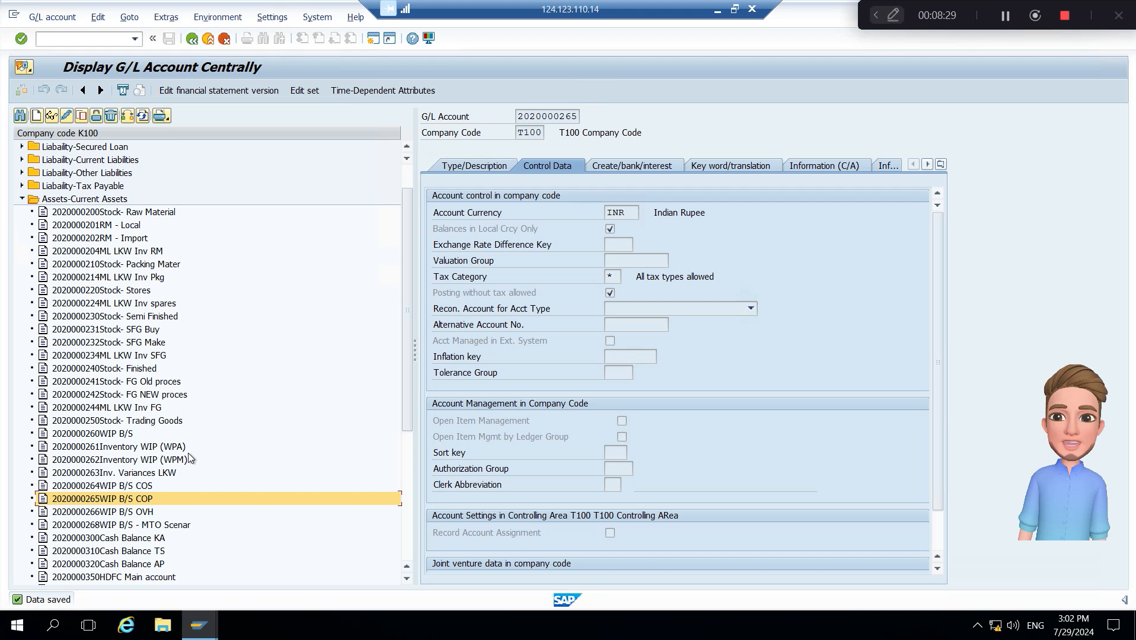
click(128, 514)
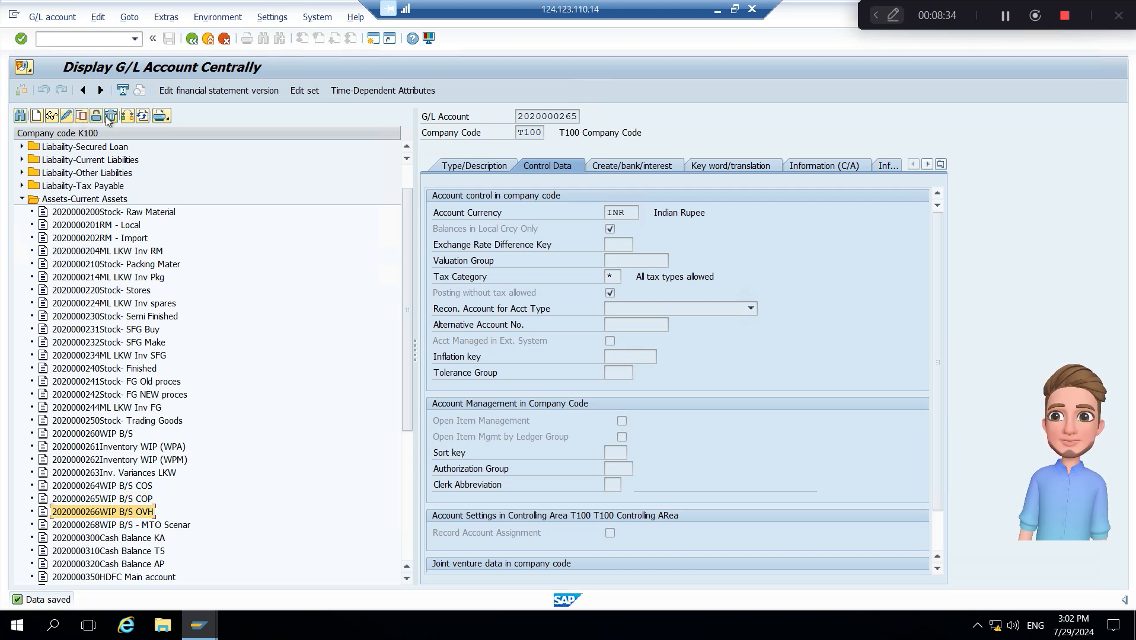
click(83, 116)
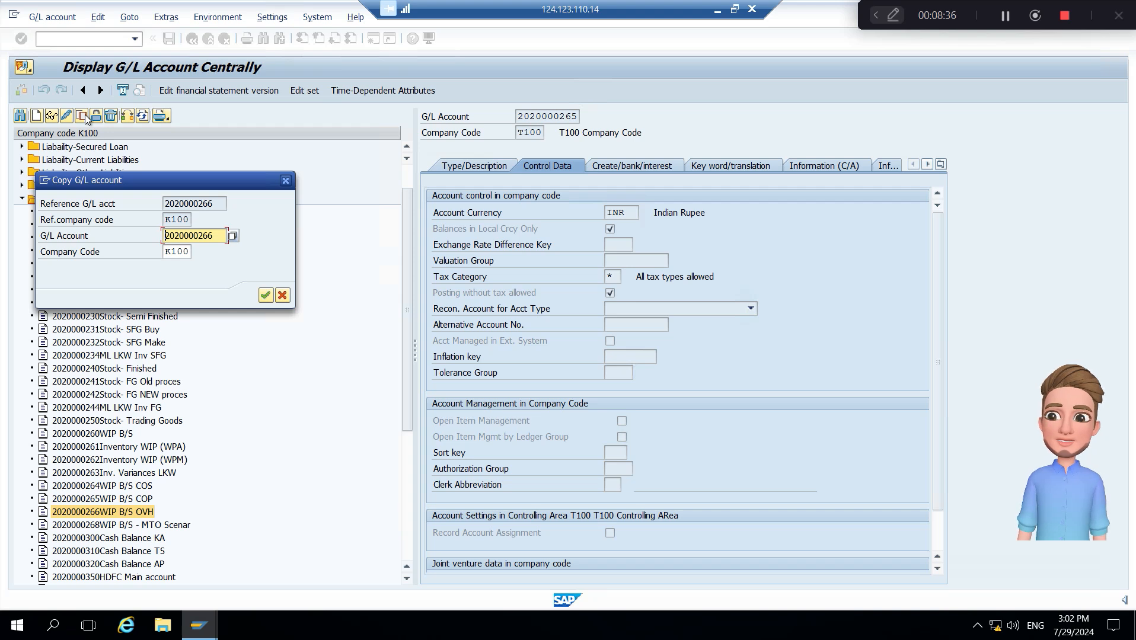
key(Tab)
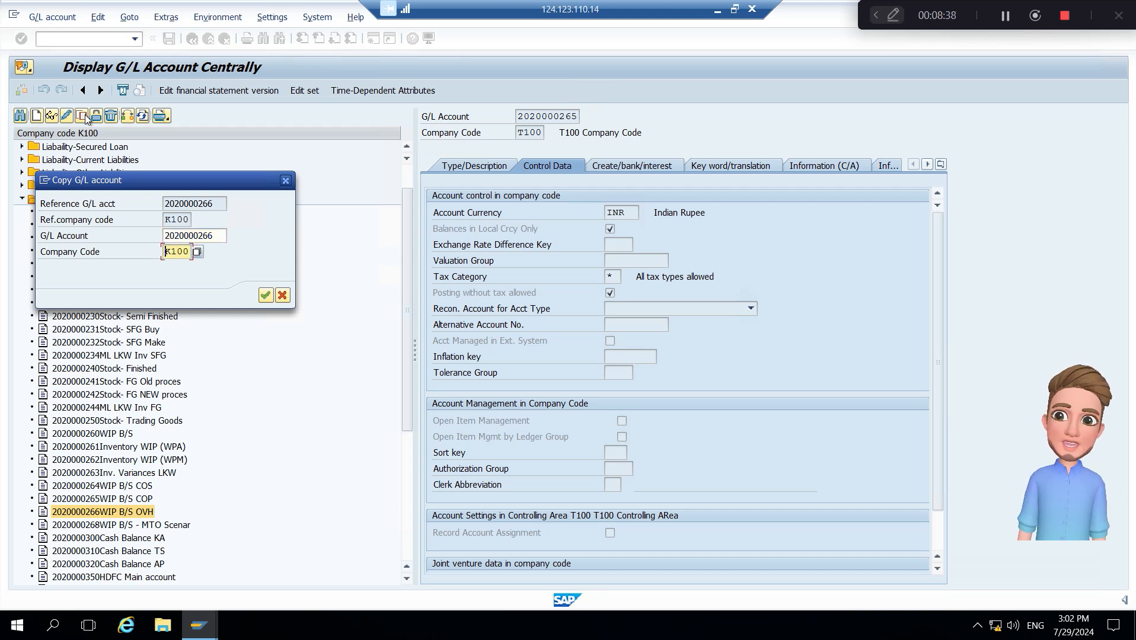
text(t)
key(Return)
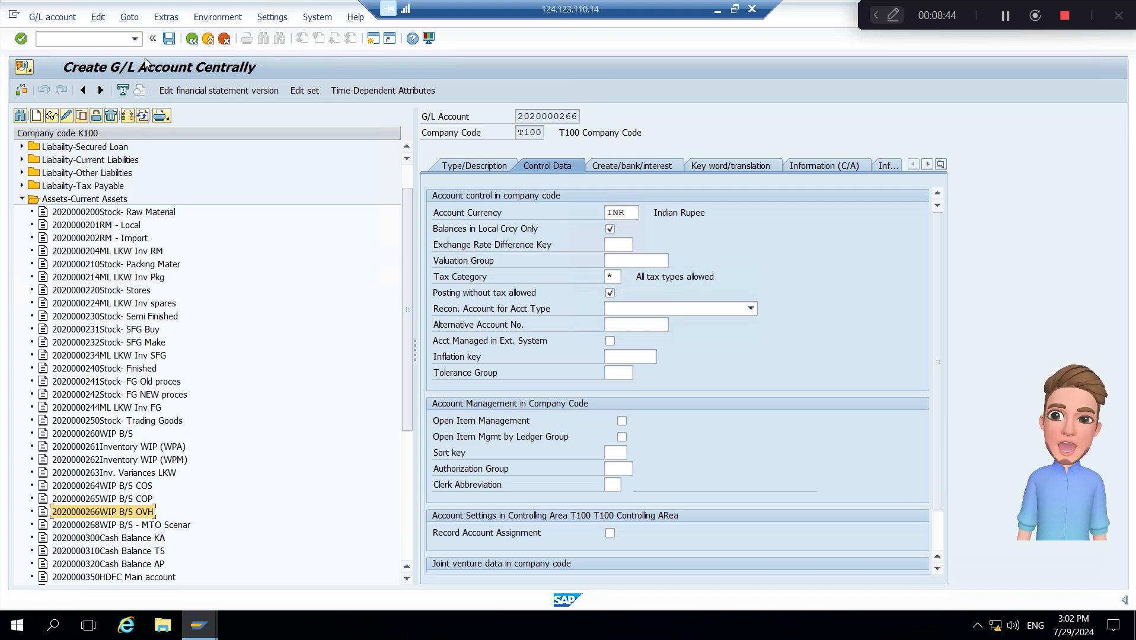
click(169, 38)
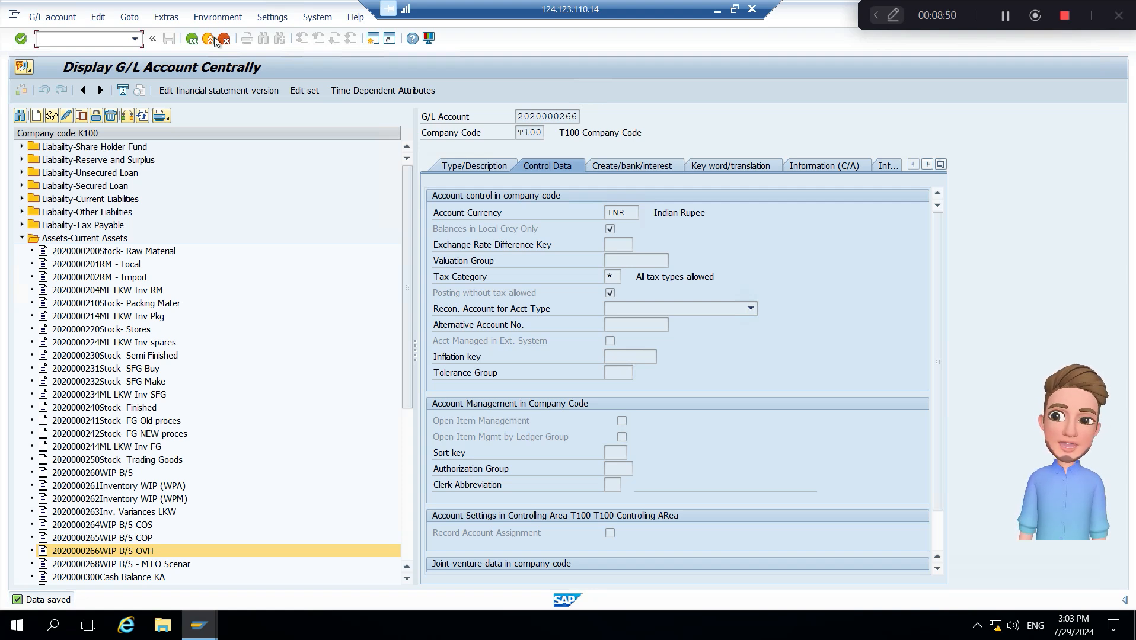
Switch the account tree to company code T100 and review the accounts under Assets-Current Assets.
click(127, 116)
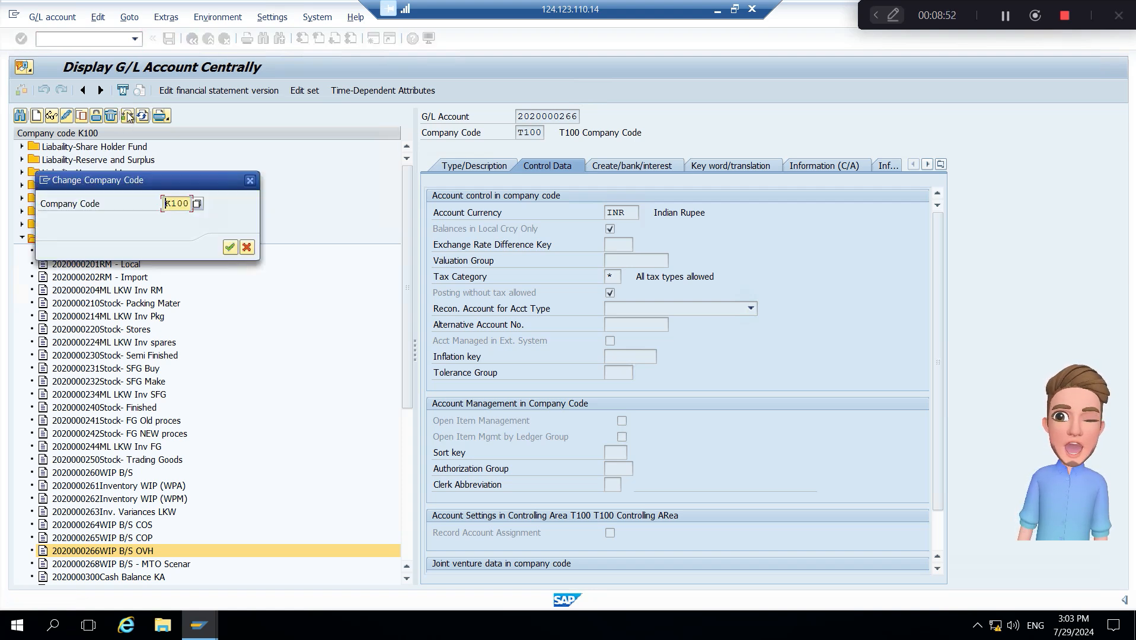
text(T)
key(Return)
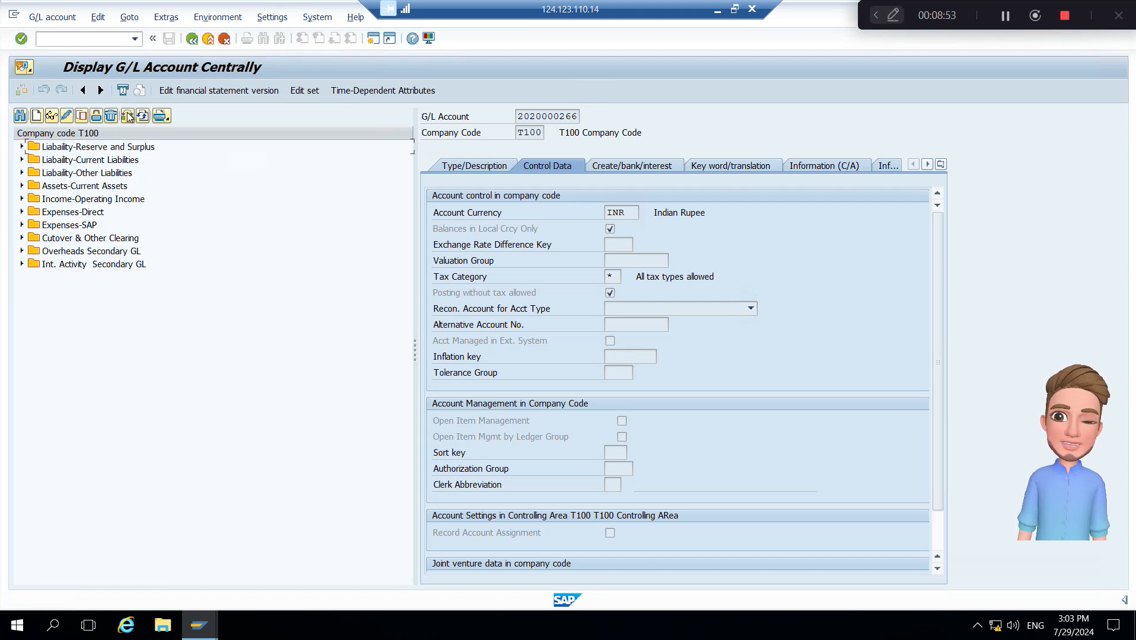
double_click(95, 186)
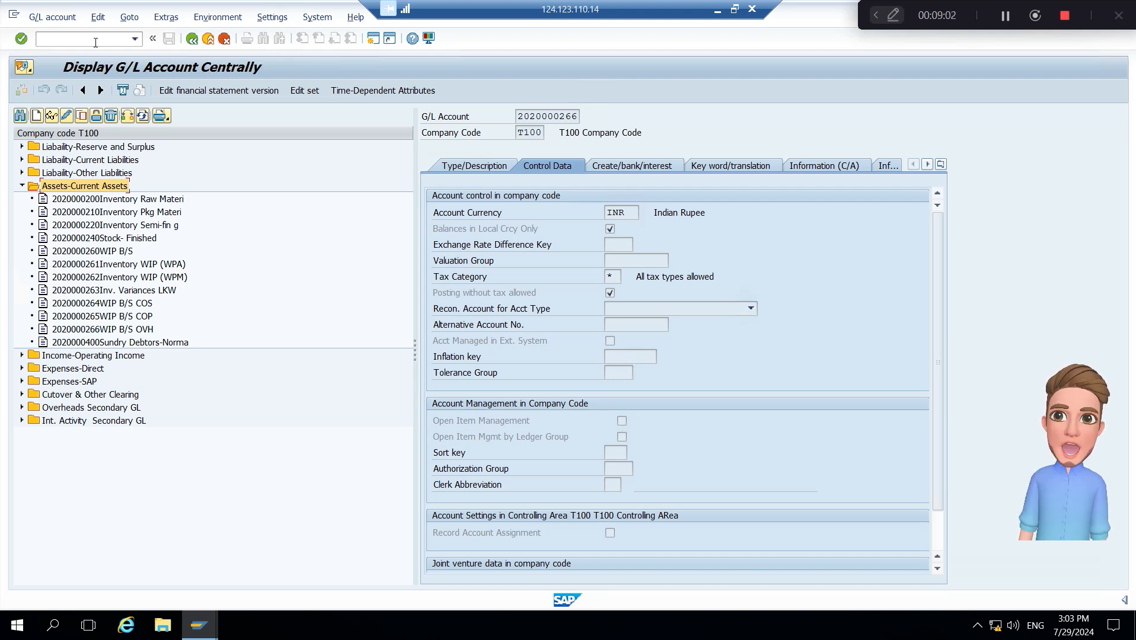
Leave the G/L account transaction for the SAP Customizing Implementation Guide and expand the Controlling node.
text(/)
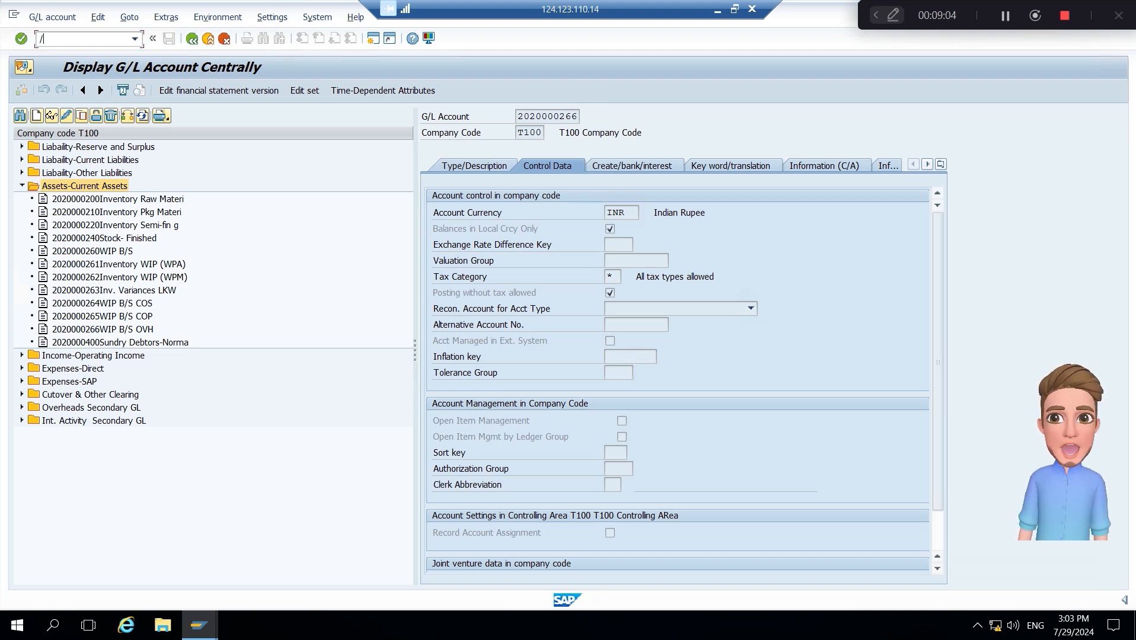
text(nspro)
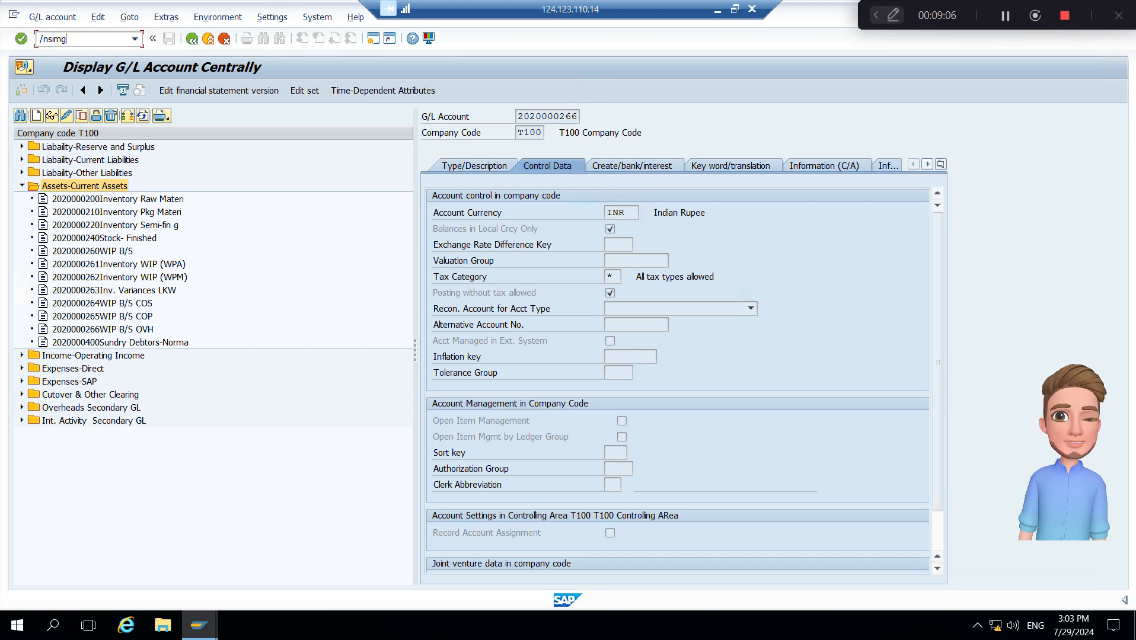
key(Return)
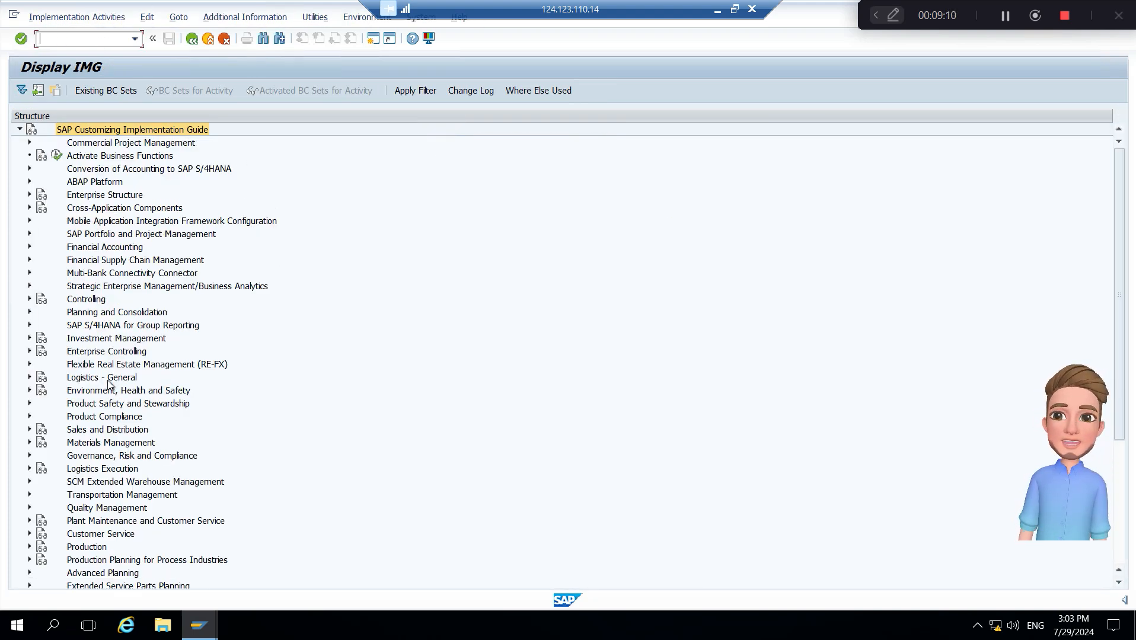
click(98, 300)
double_click(97, 300)
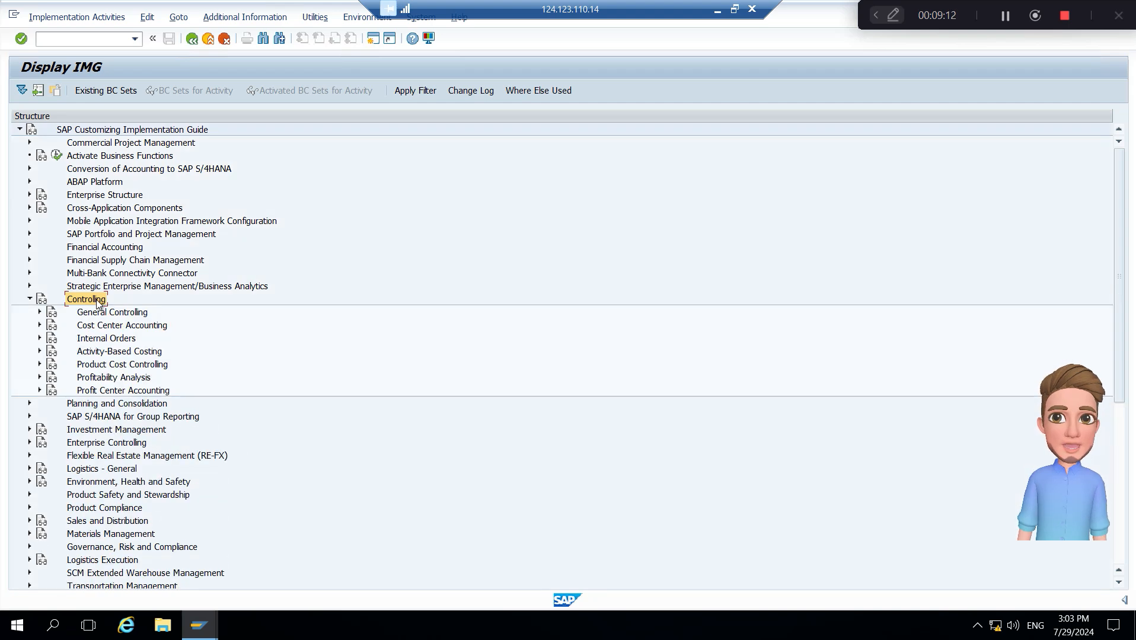
Expand Product Cost Controlling under Controlling, and its Cost Object Controlling node.
key(Down)
key(Down)
key(Down)
key(Down)
key(Down)
key(Down)
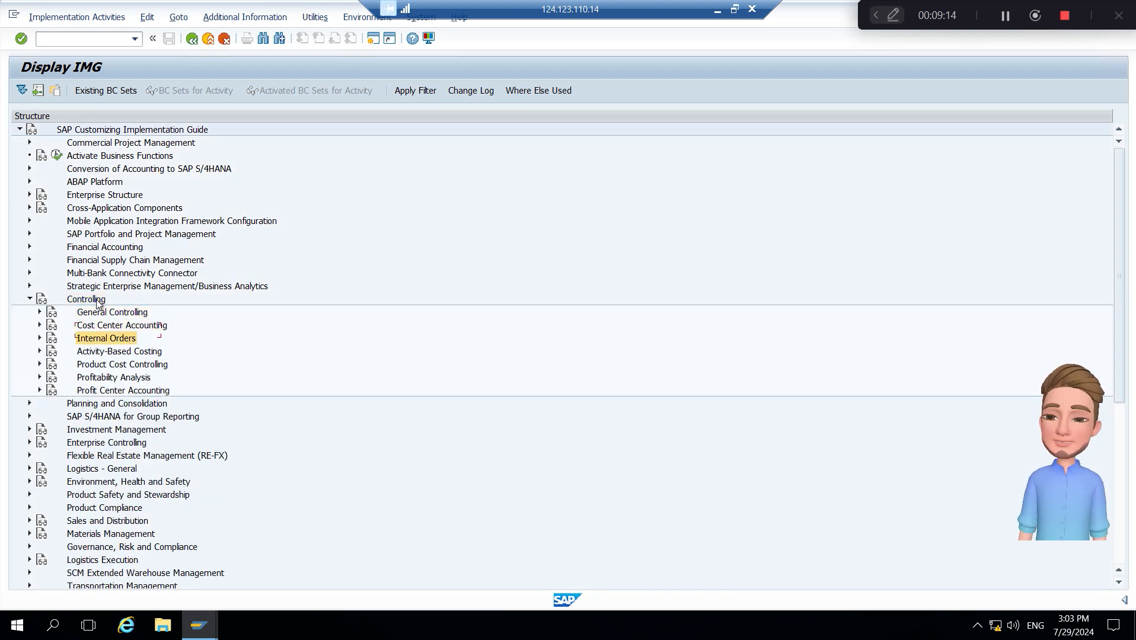
key(Right)
key(Left)
key(Up)
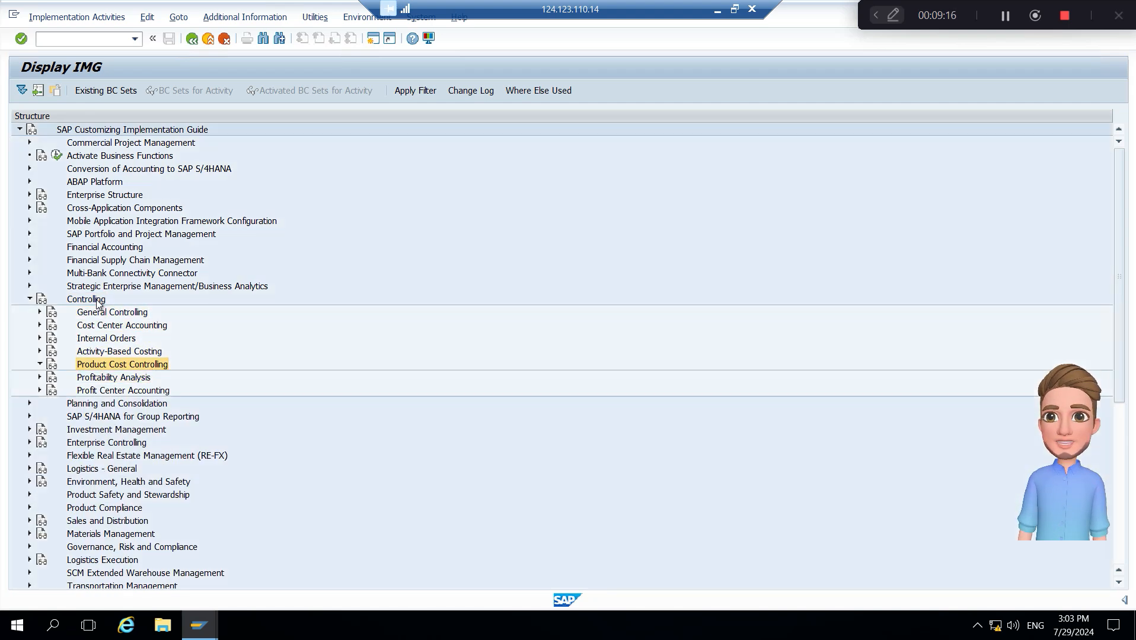
key(Right)
key(Down)
key(Down)
key(Down)
key(Up)
key(Right)
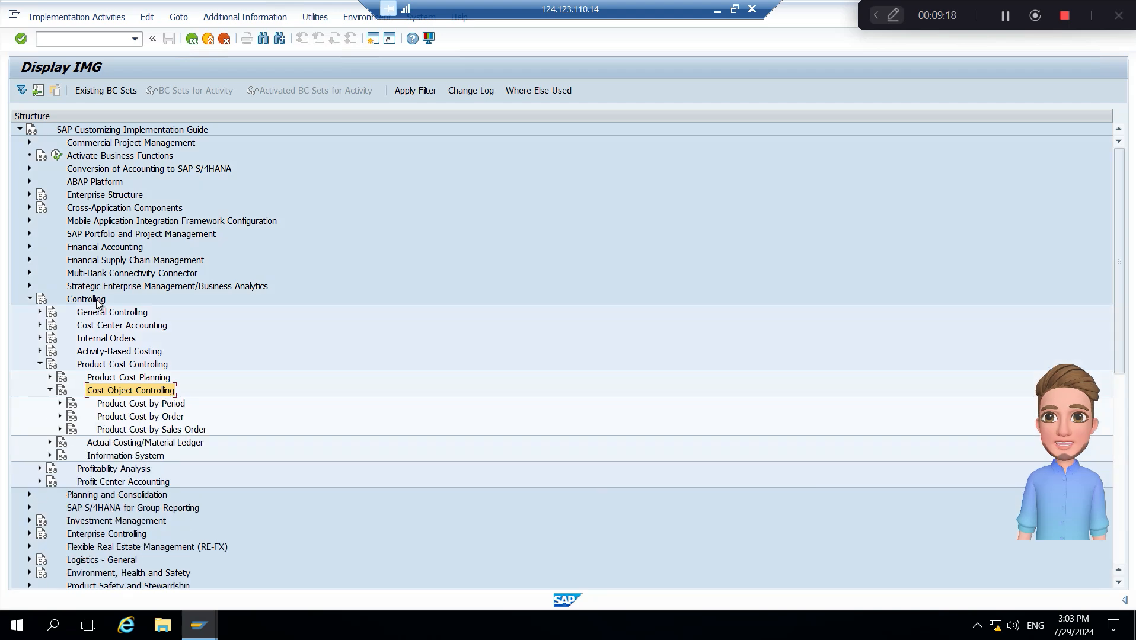
Expand Product Cost by Order under Cost Object Controlling, and its Period-End Closing node.
key(Down)
key(Down)
key(Right)
key(Down)
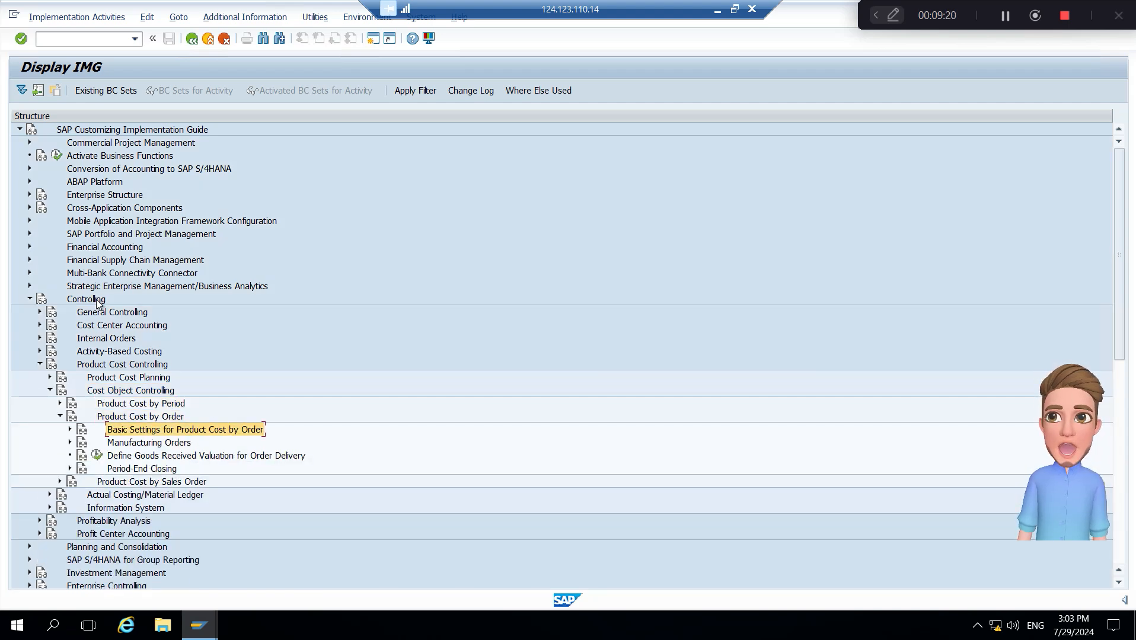
key(Down)
key(Down)
key(Down)
key(Right)
key(Down)
key(Down)
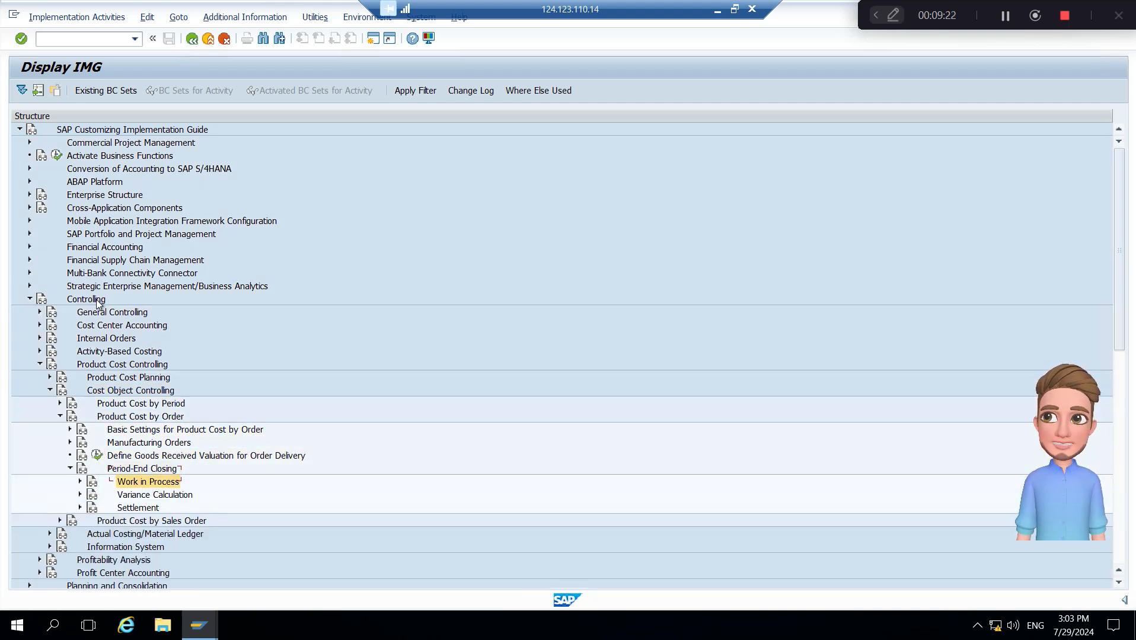
Expand Work in Process under Period-End Closing and open the Define Results Analysis Keys activity.
key(Up)
key(Right)
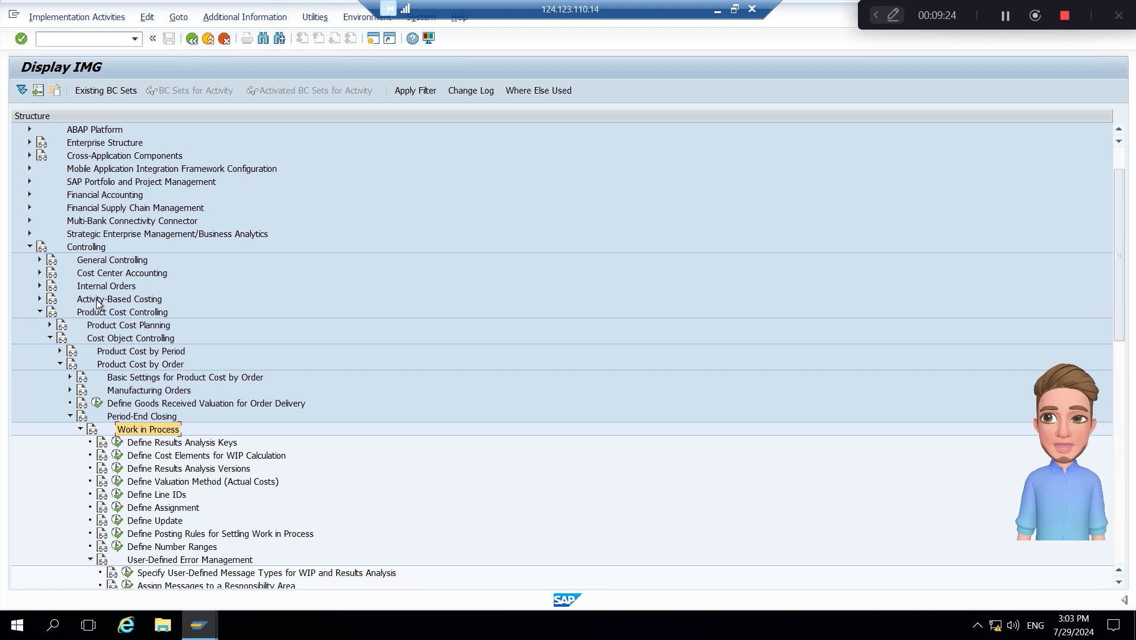
key(Down)
key(Left)
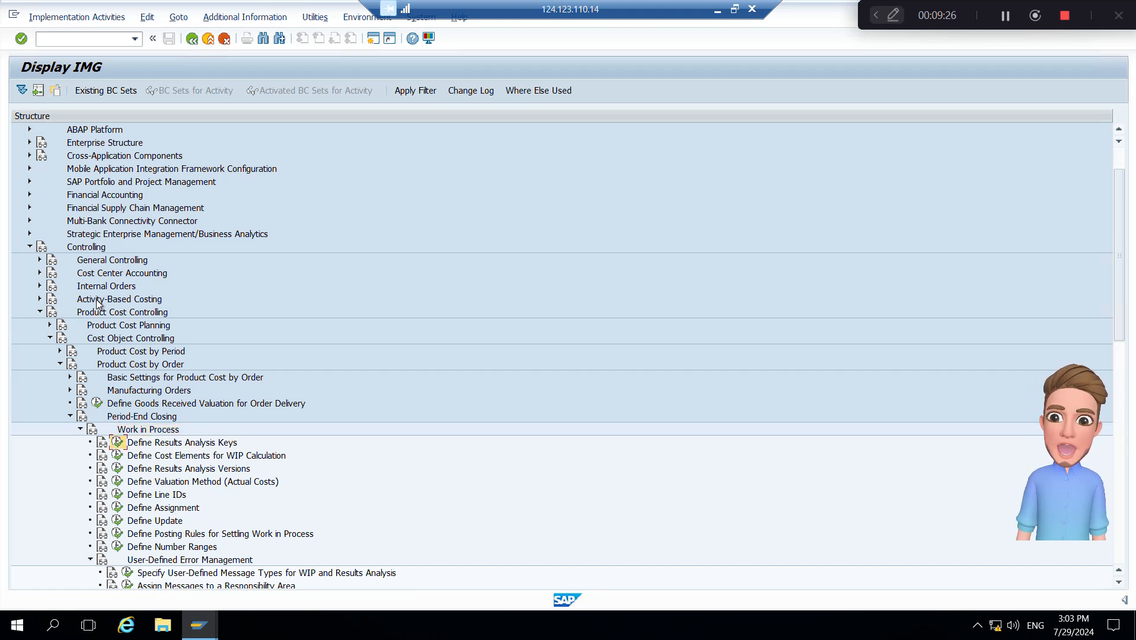
key(Return)
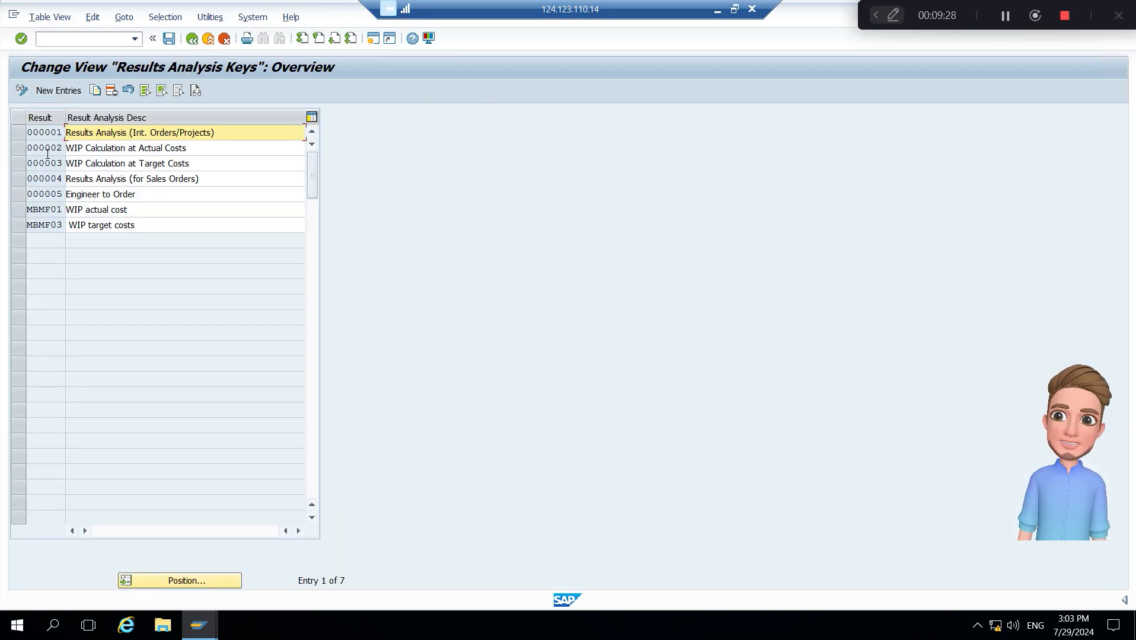
Examine the WIP calculation keys 000002 for actual costs and 000003 for target costs, and return to the implementation guide.
click(51, 149)
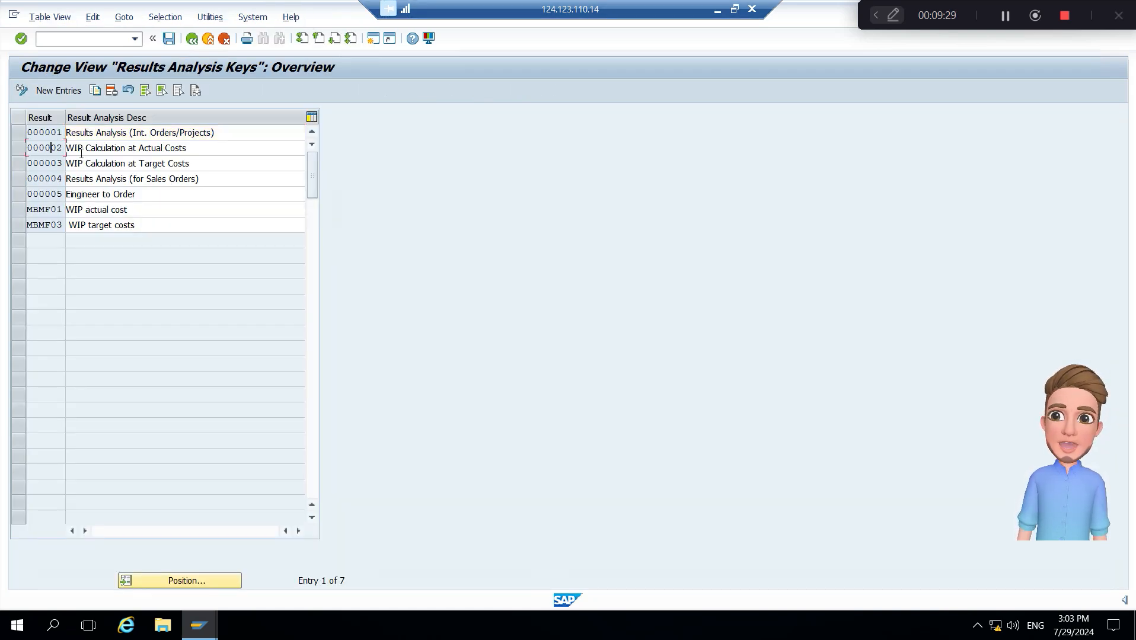
click(144, 149)
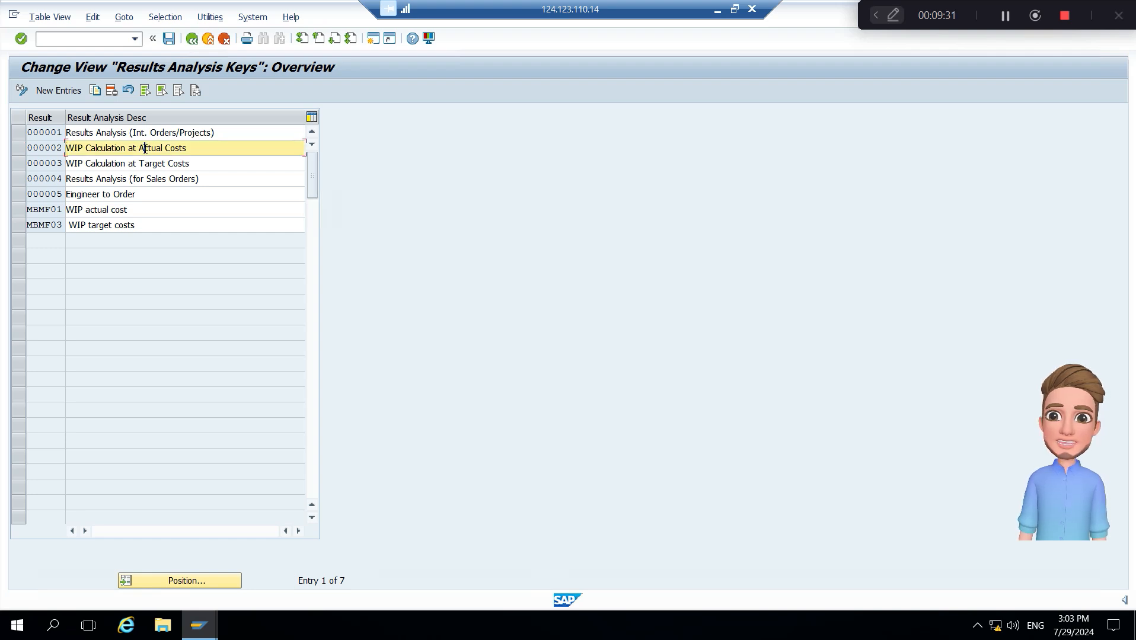
click(40, 163)
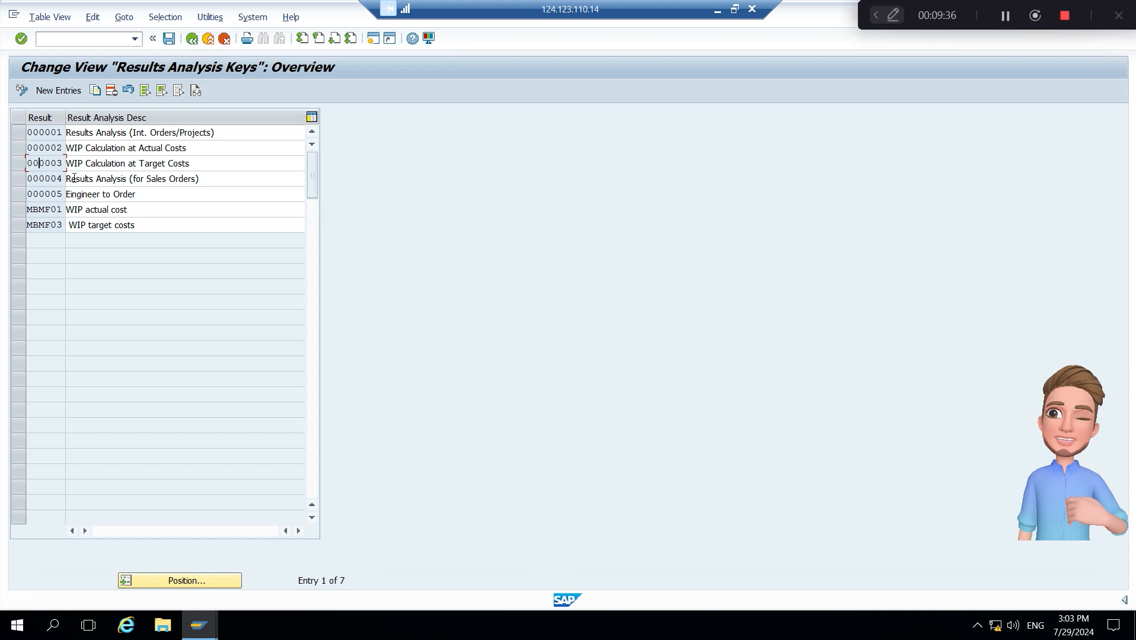
click(186, 164)
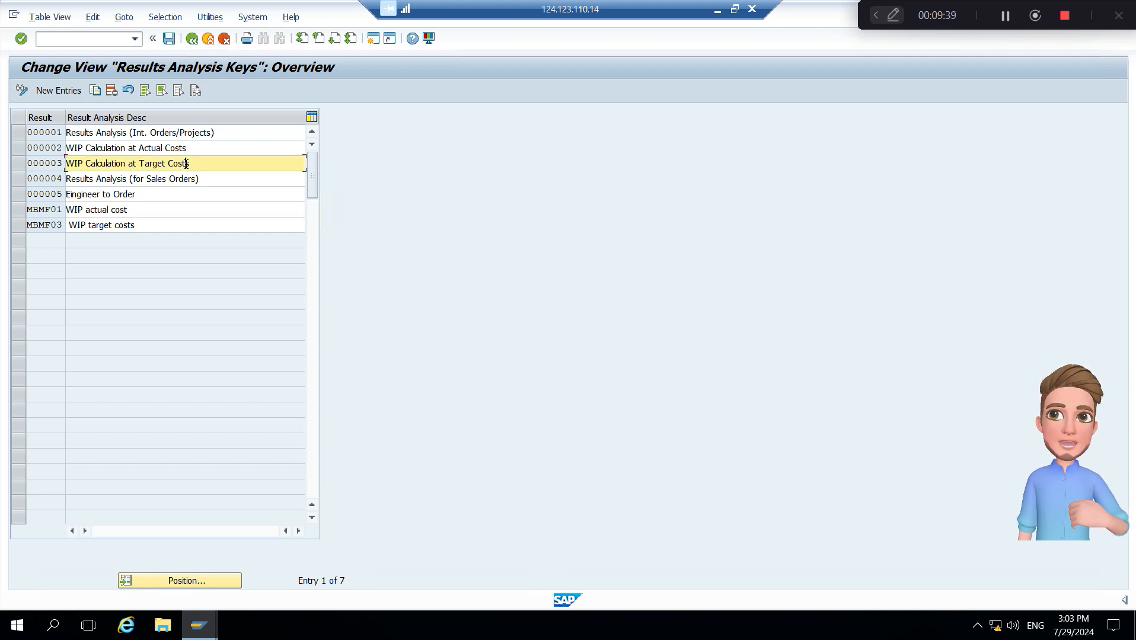
click(40, 147)
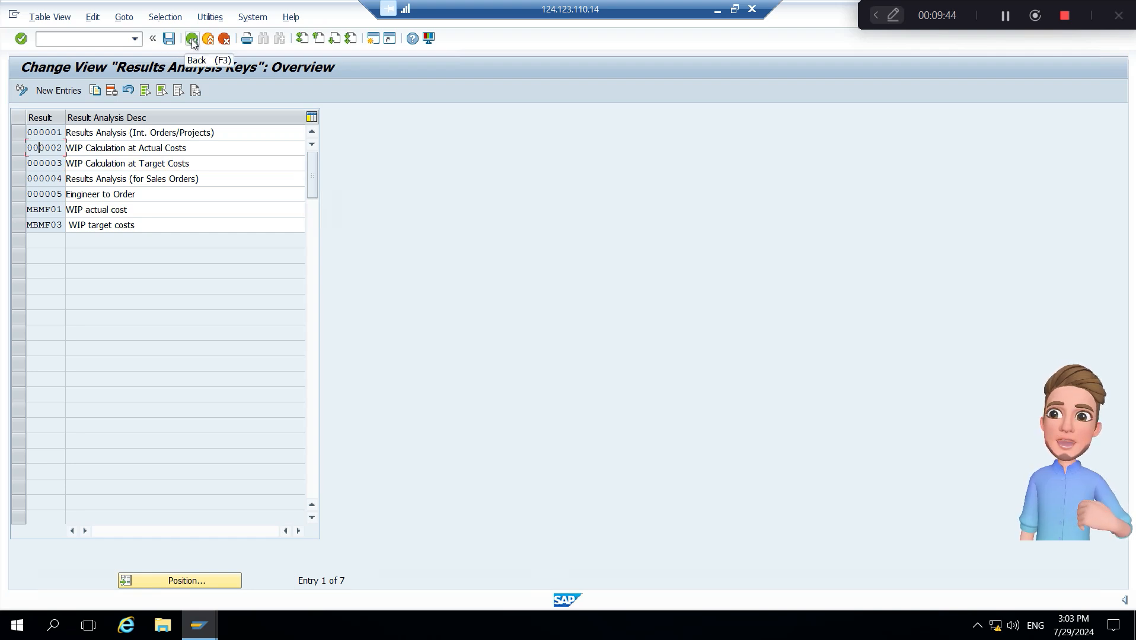
click(193, 40)
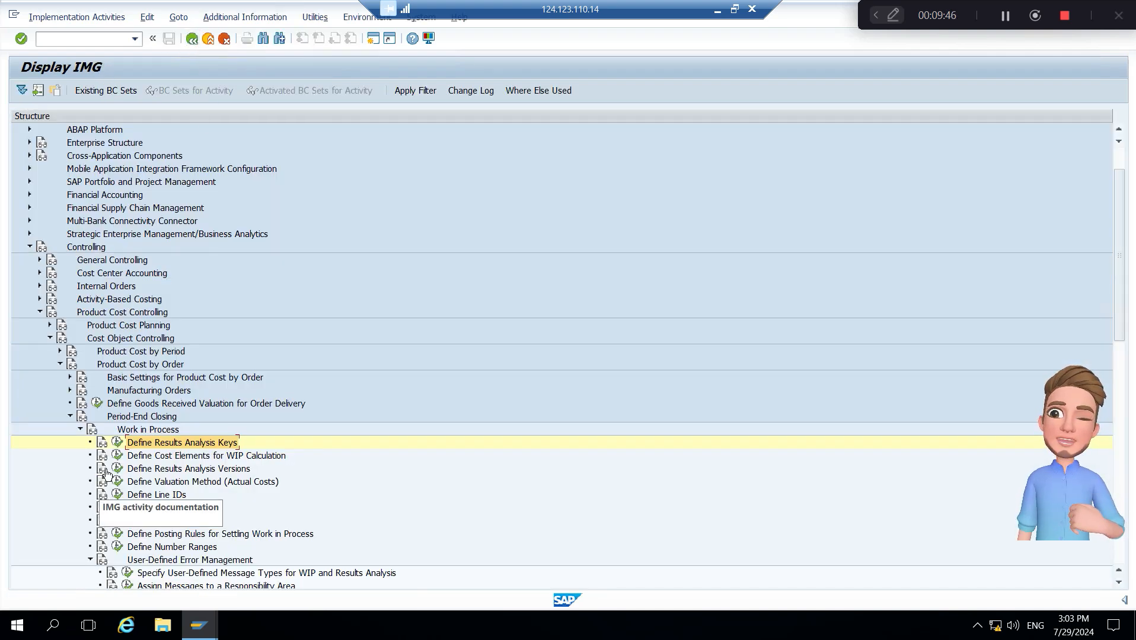
Open the Define Results Analysis Versions activity and display the details of version 0 for controlling area K100.
click(203, 457)
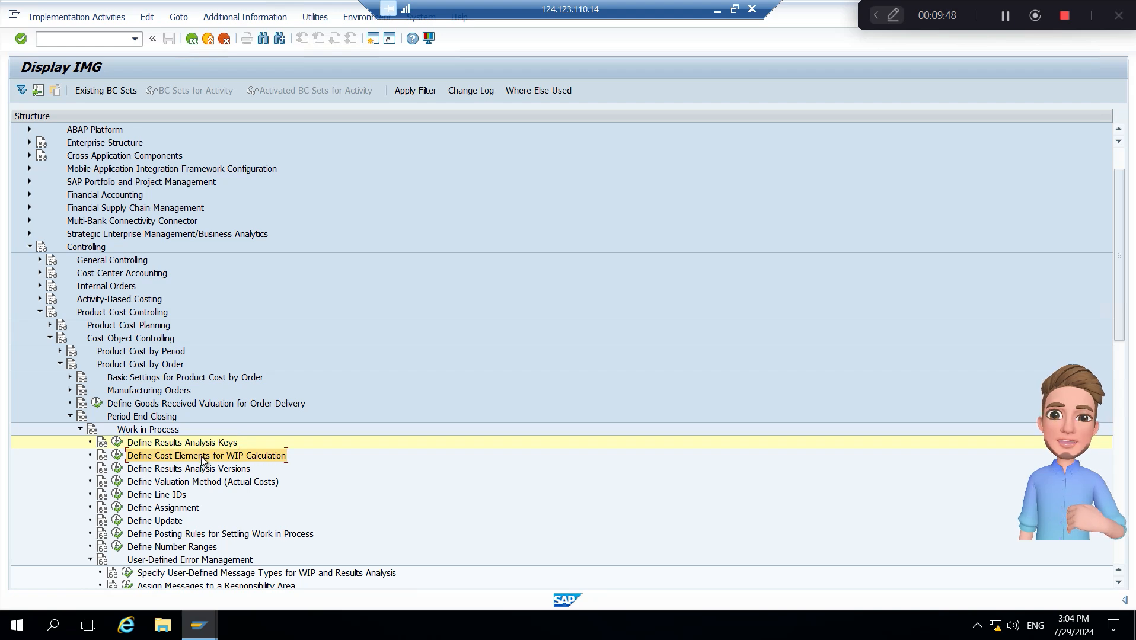
click(118, 471)
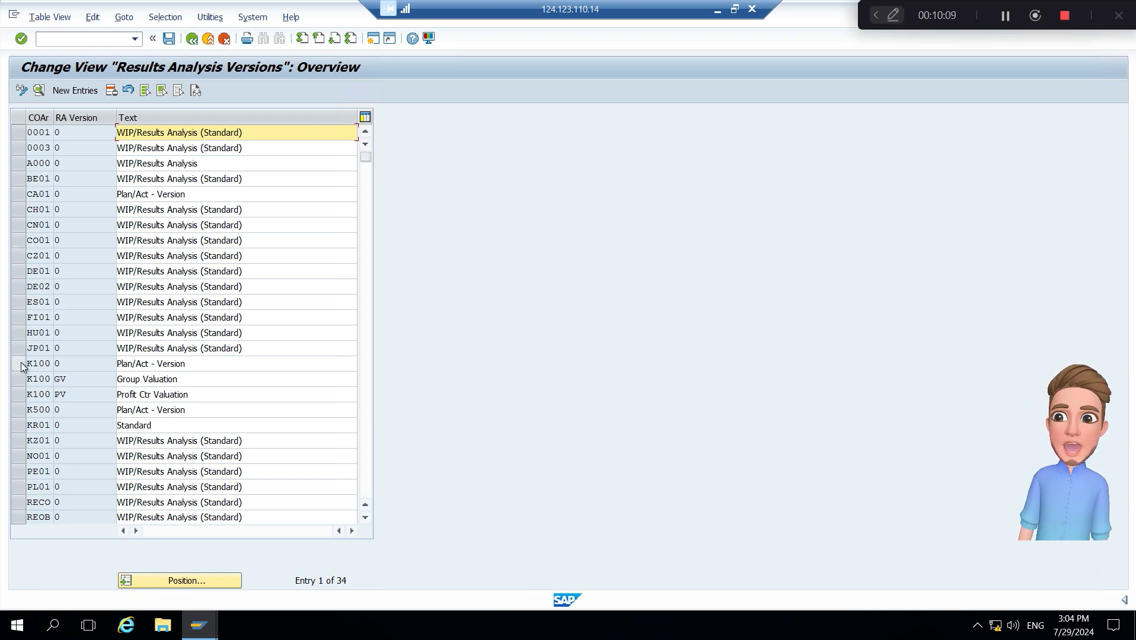
double_click(40, 364)
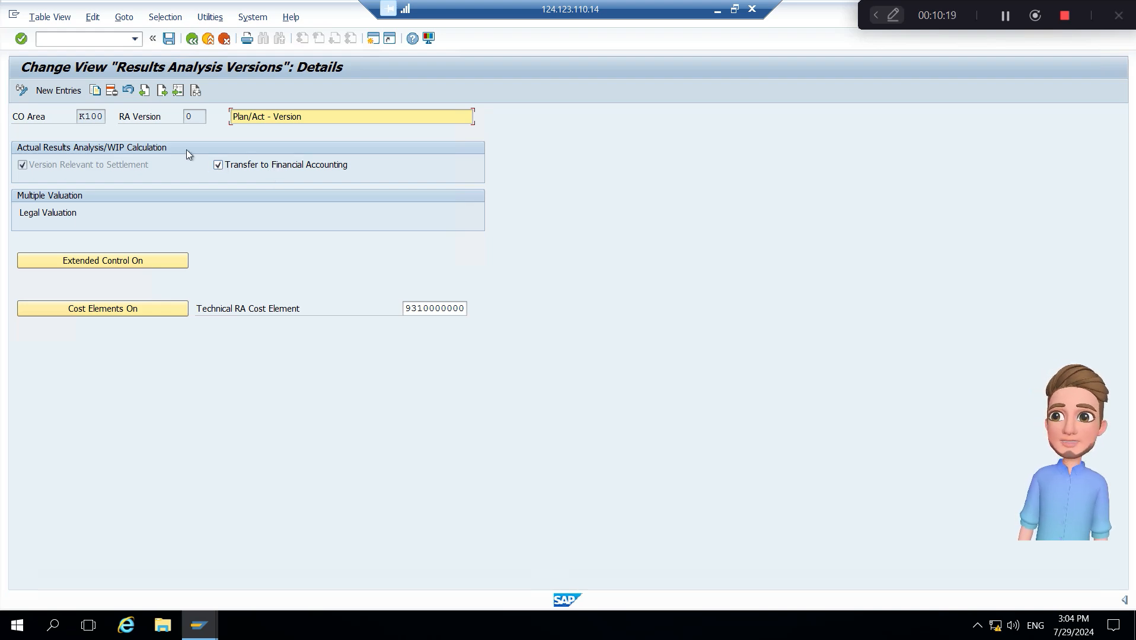
click(96, 91)
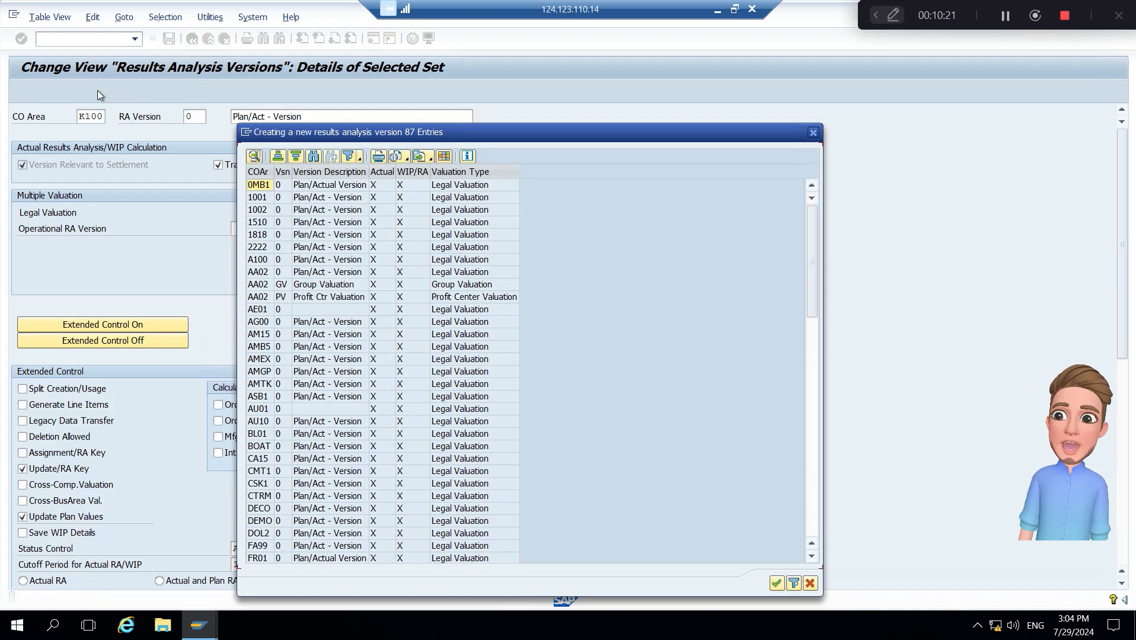
click(812, 133)
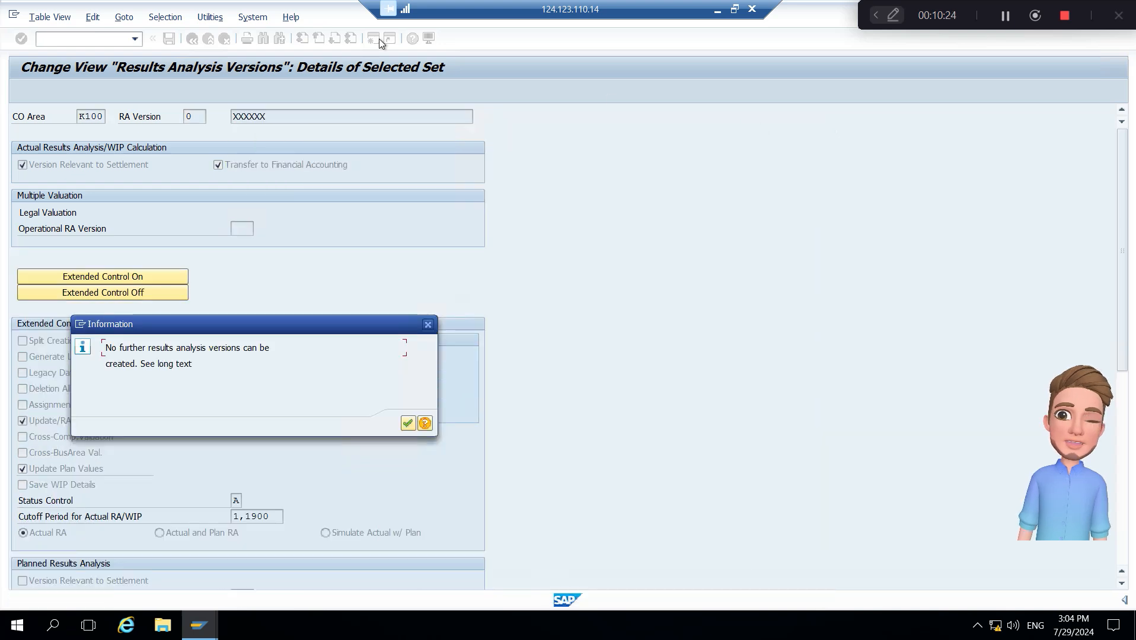
click(427, 325)
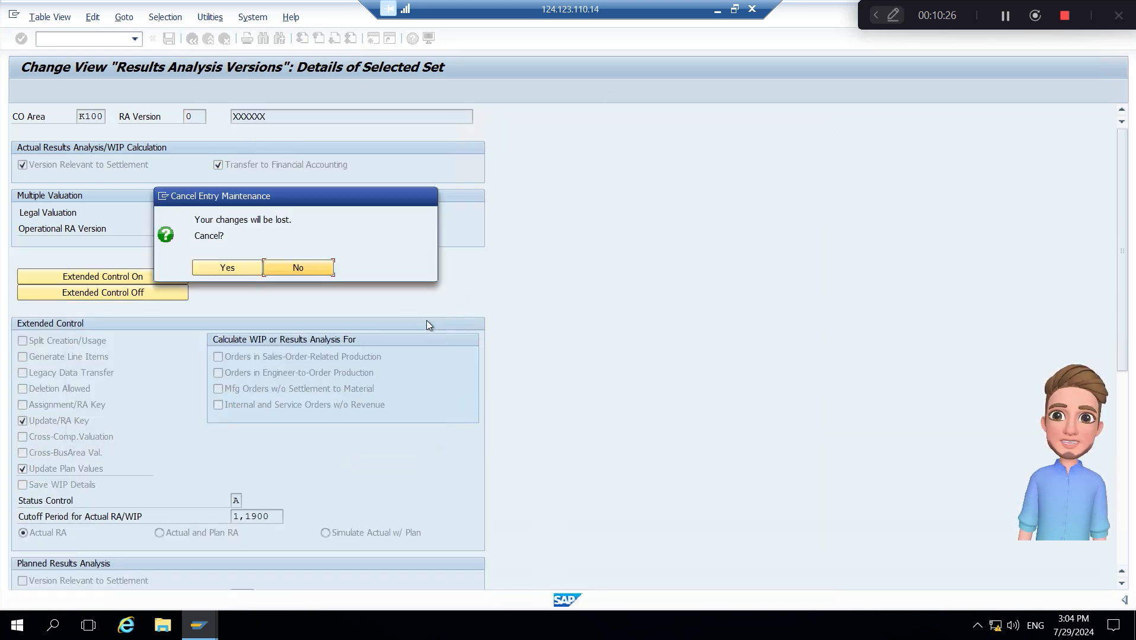
click(242, 267)
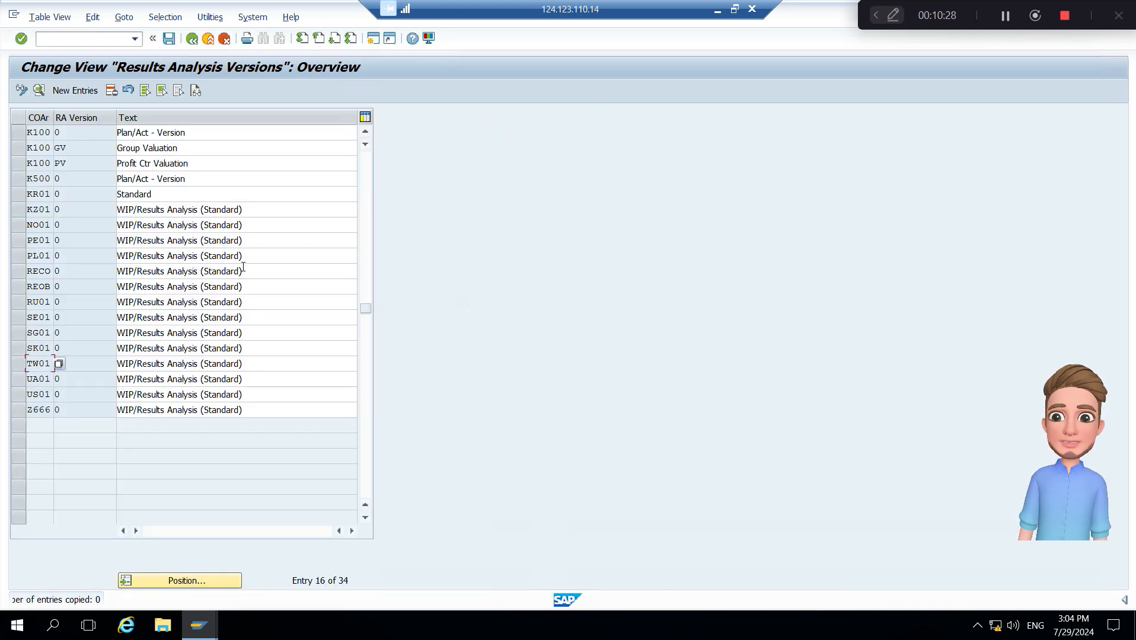
Start a new results analysis version entry, picking version 0 of controlling area T100 from the available versions.
click(90, 93)
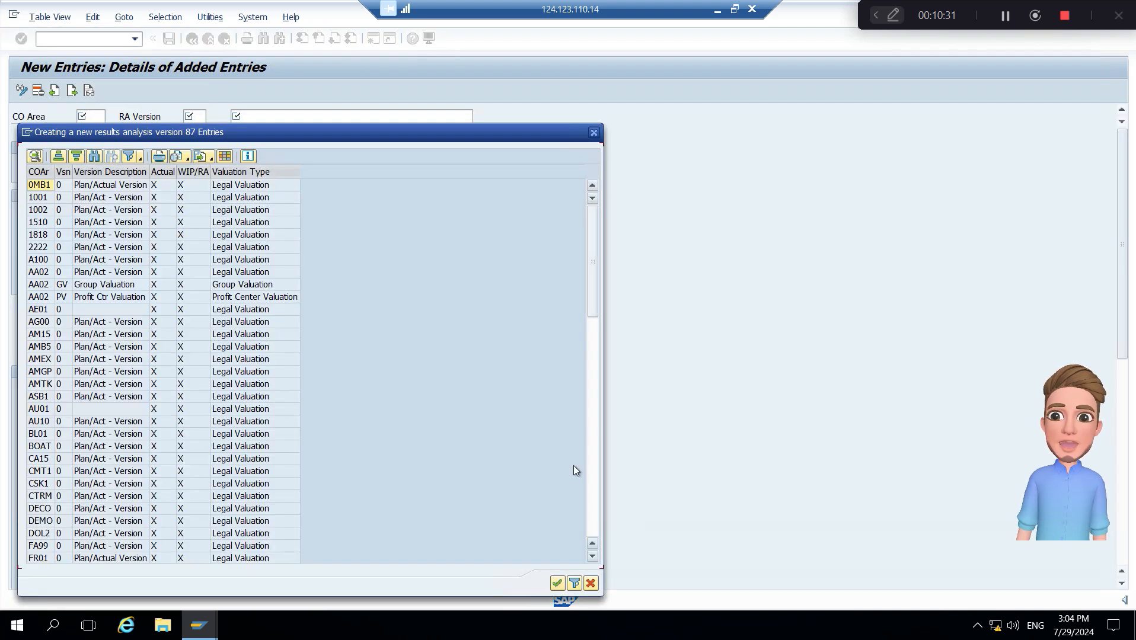
click(593, 473)
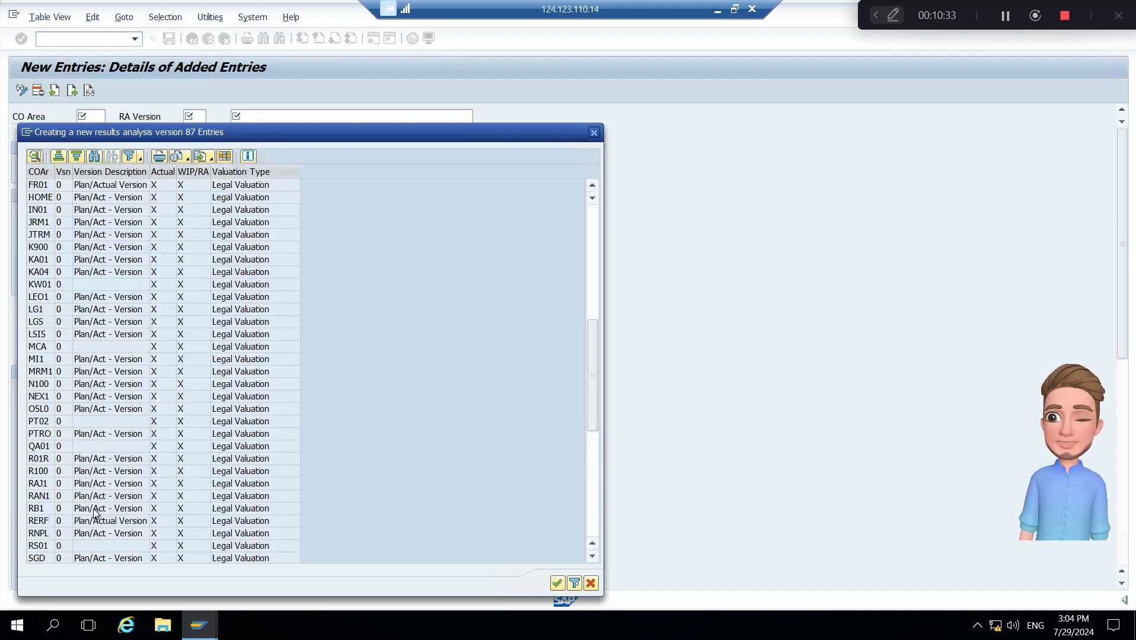
scroll(465, 454, down, 7)
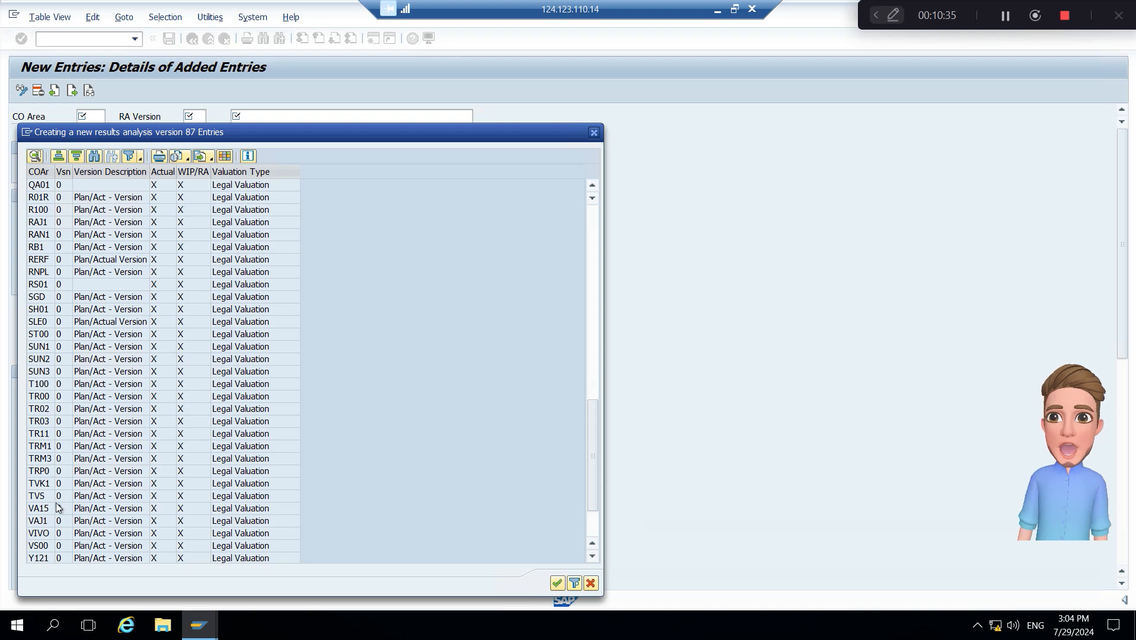
double_click(42, 385)
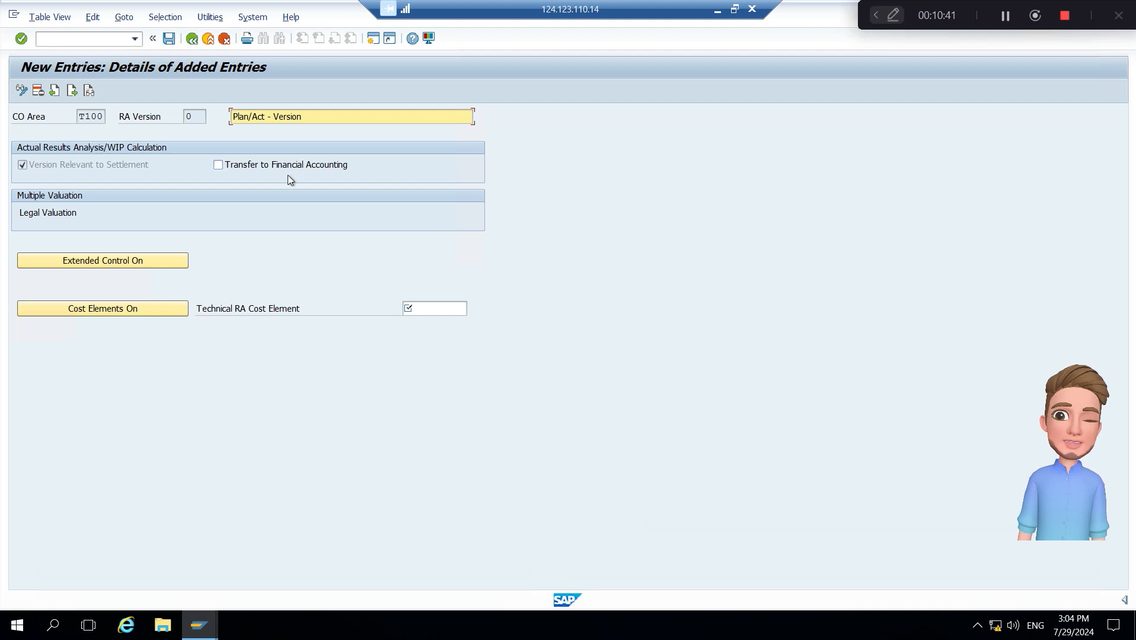
click(420, 311)
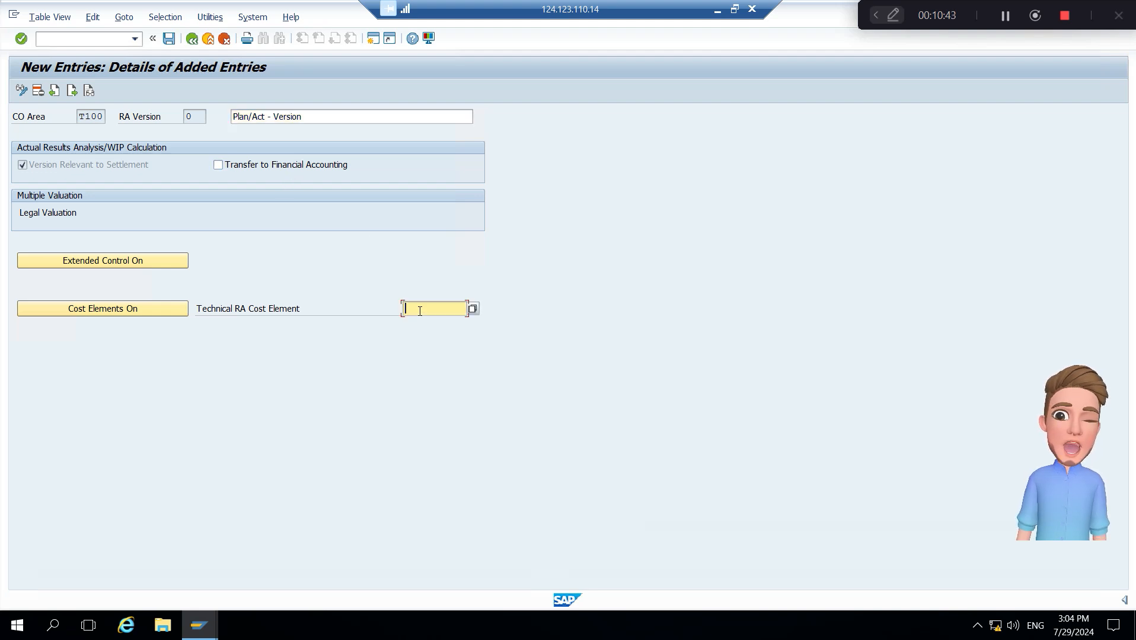
text(931)
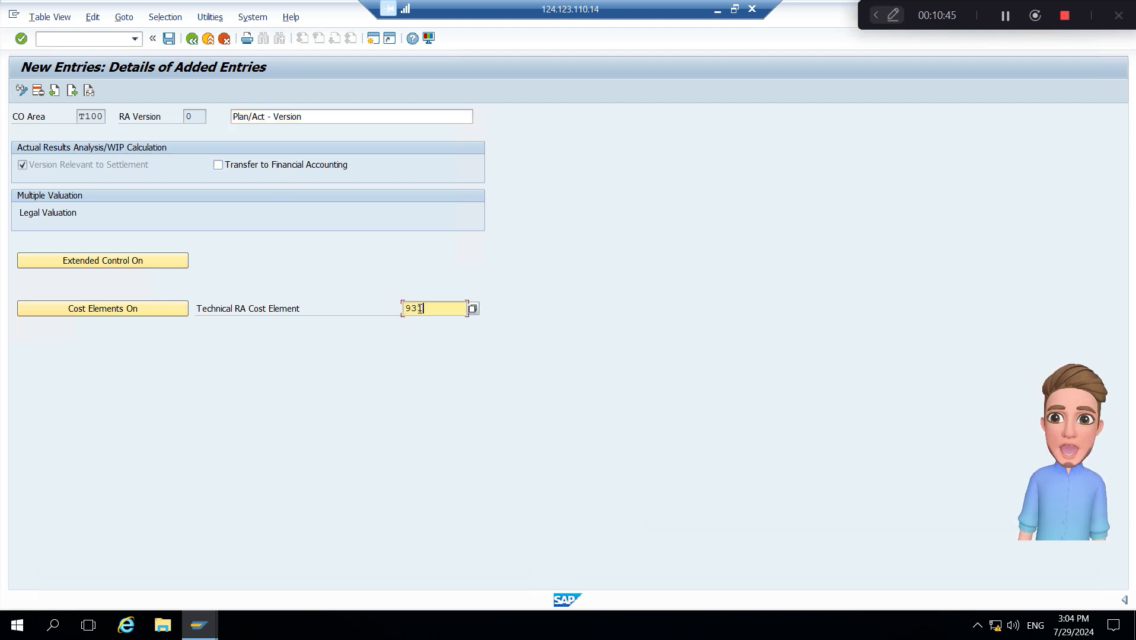
text(0000000)
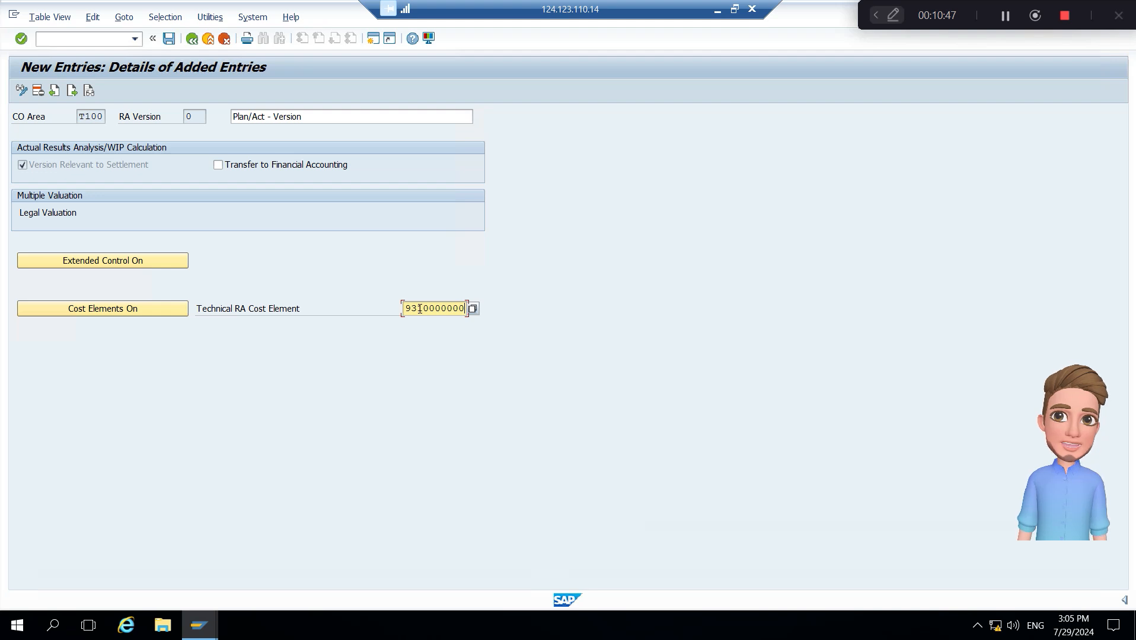
key(Return)
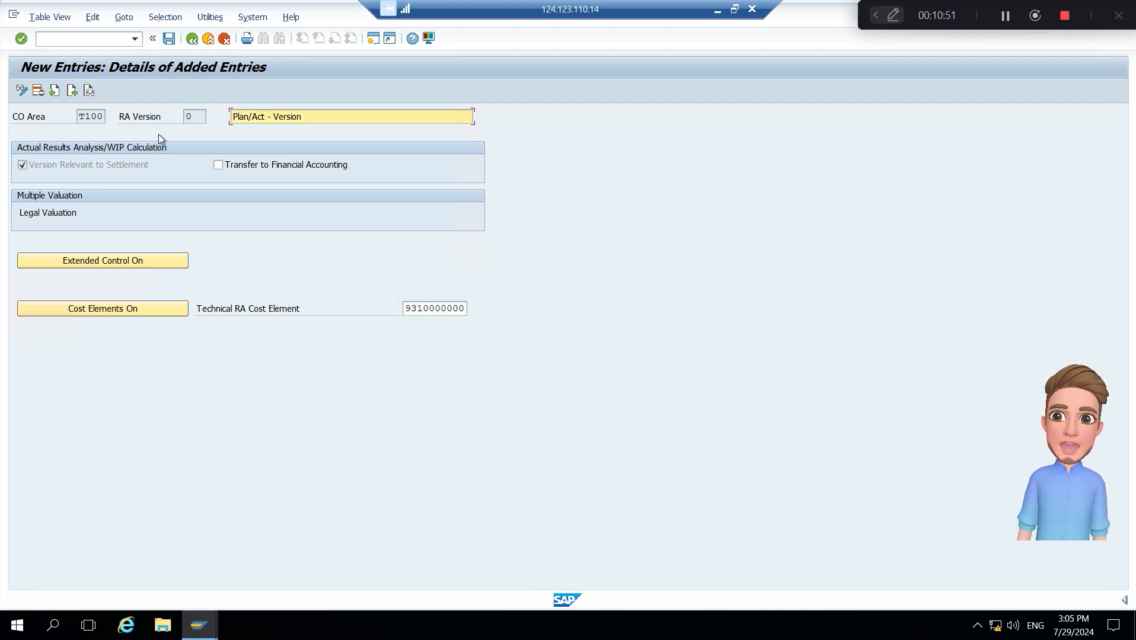
click(170, 42)
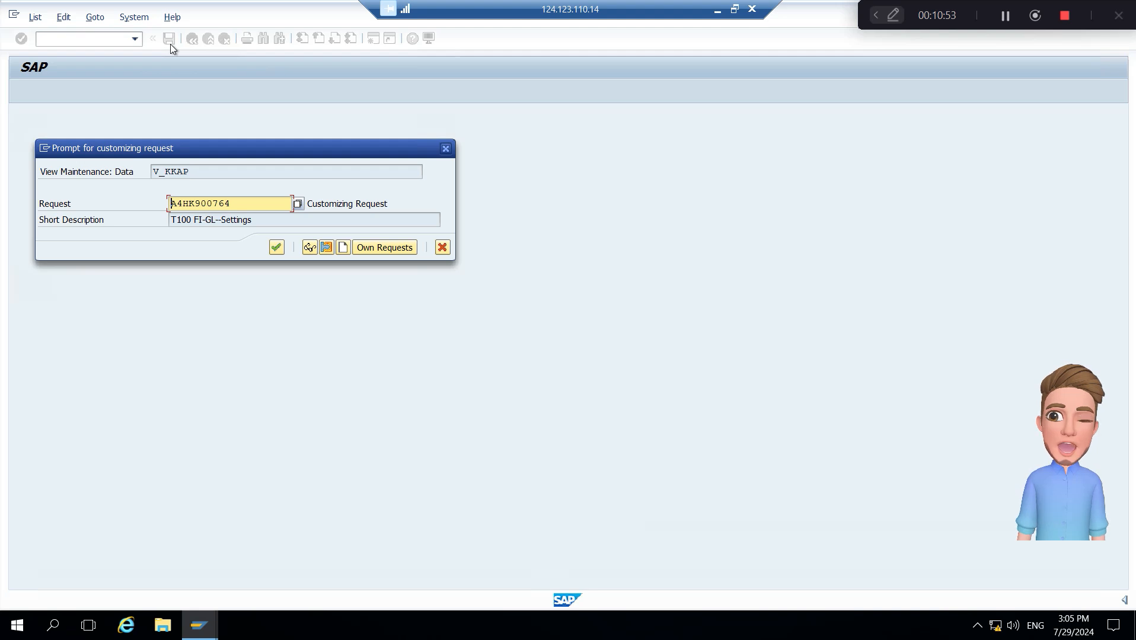
click(276, 252)
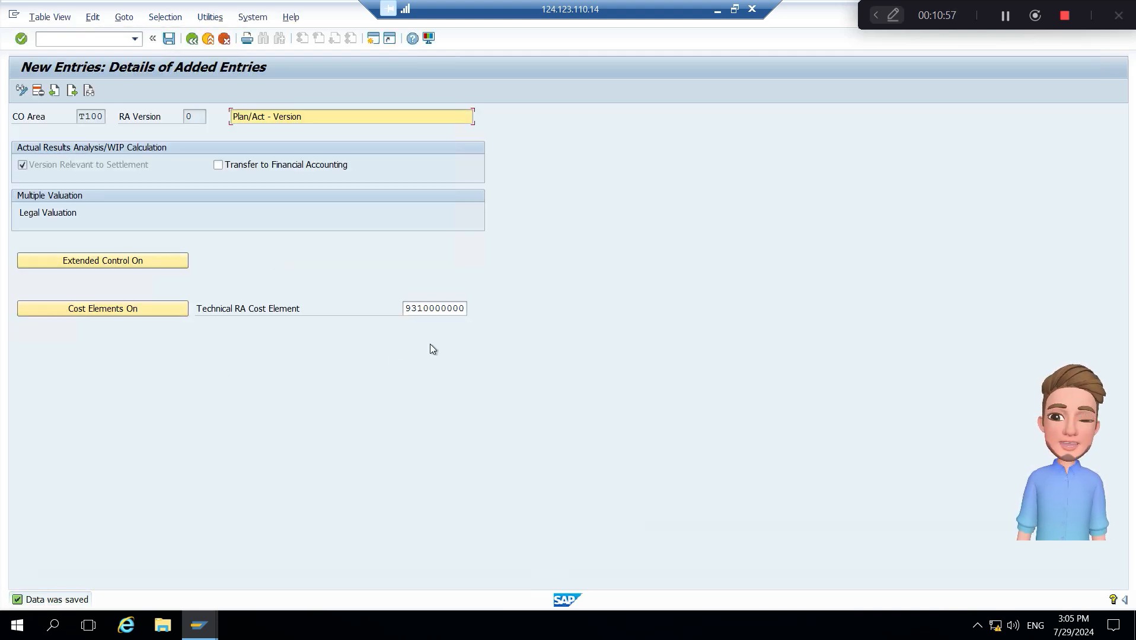
click(170, 39)
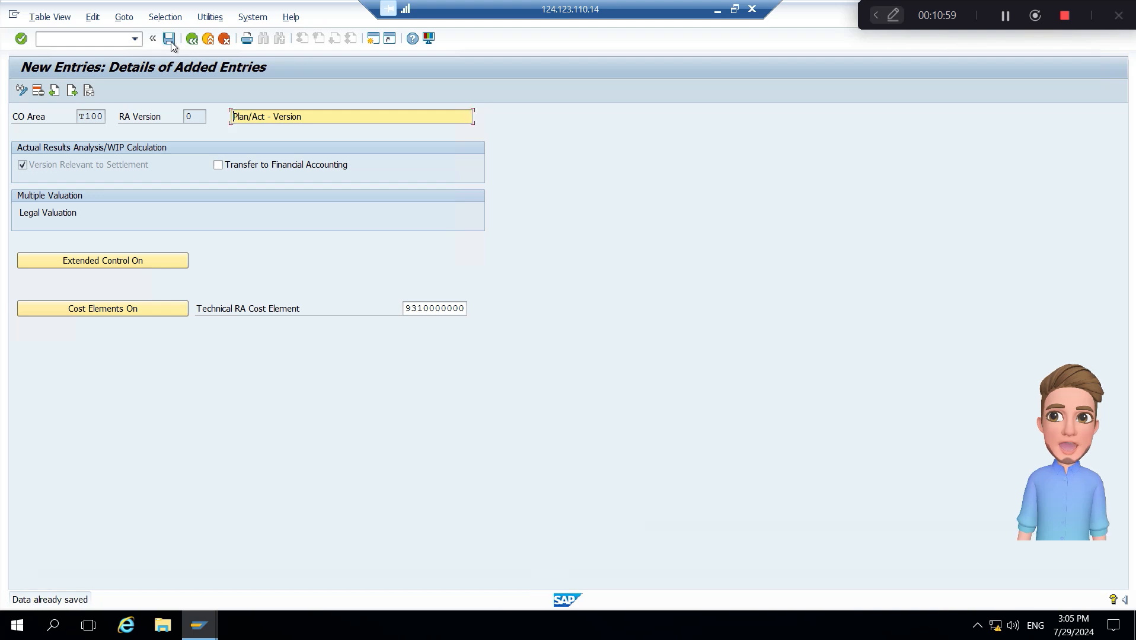
click(191, 39)
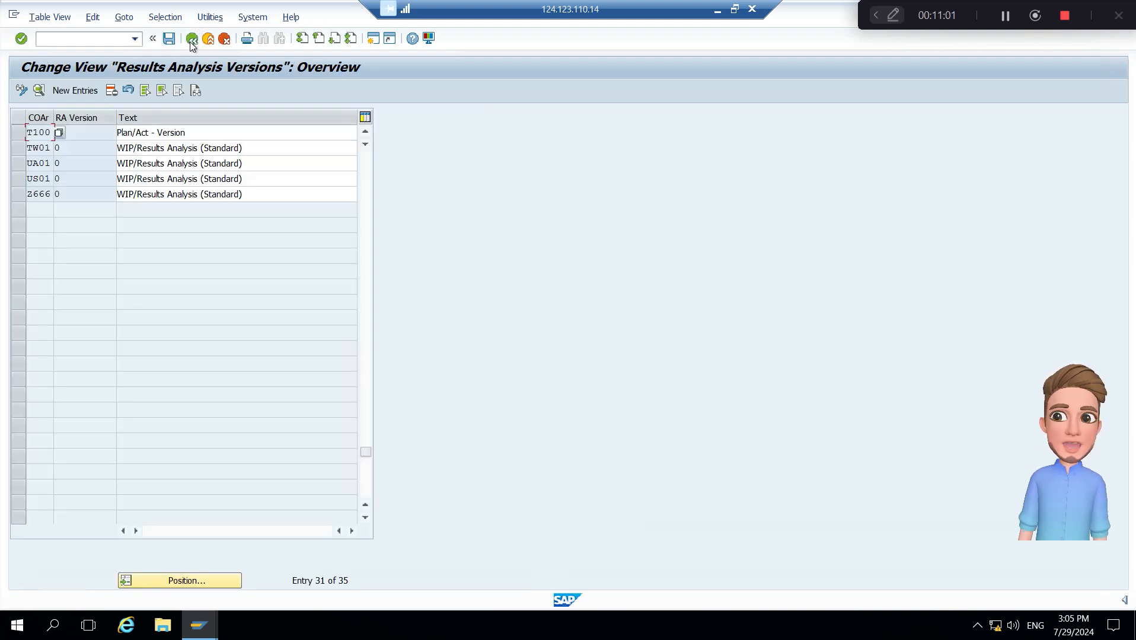
click(191, 41)
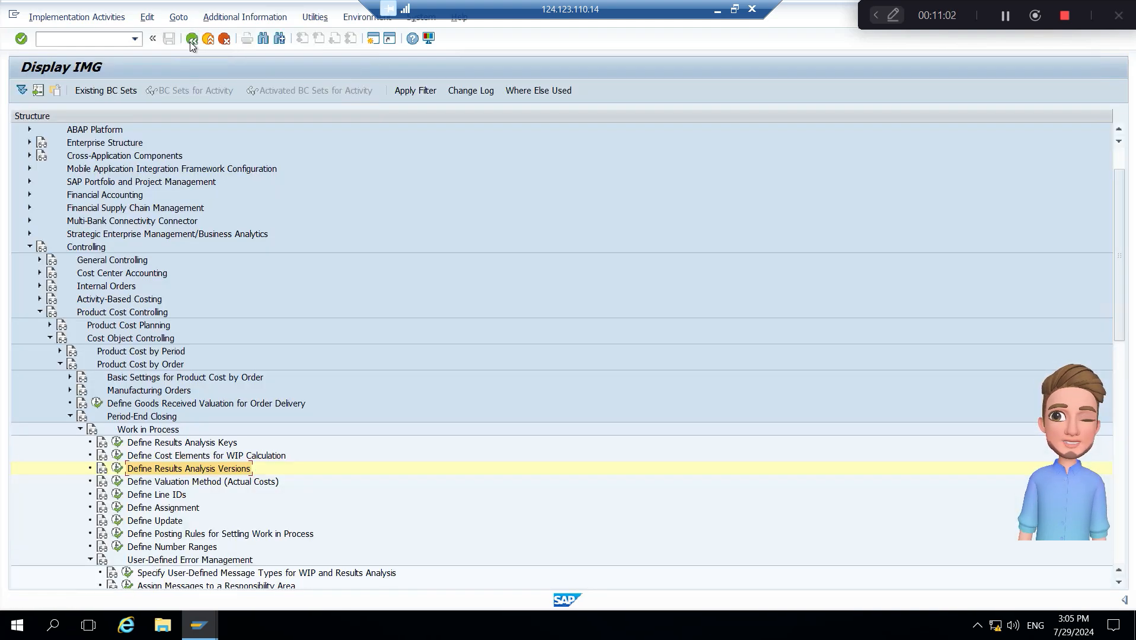
Display the IMG Activity keys as additional information beside the guide structure and widen their column to show the full keys.
click(191, 483)
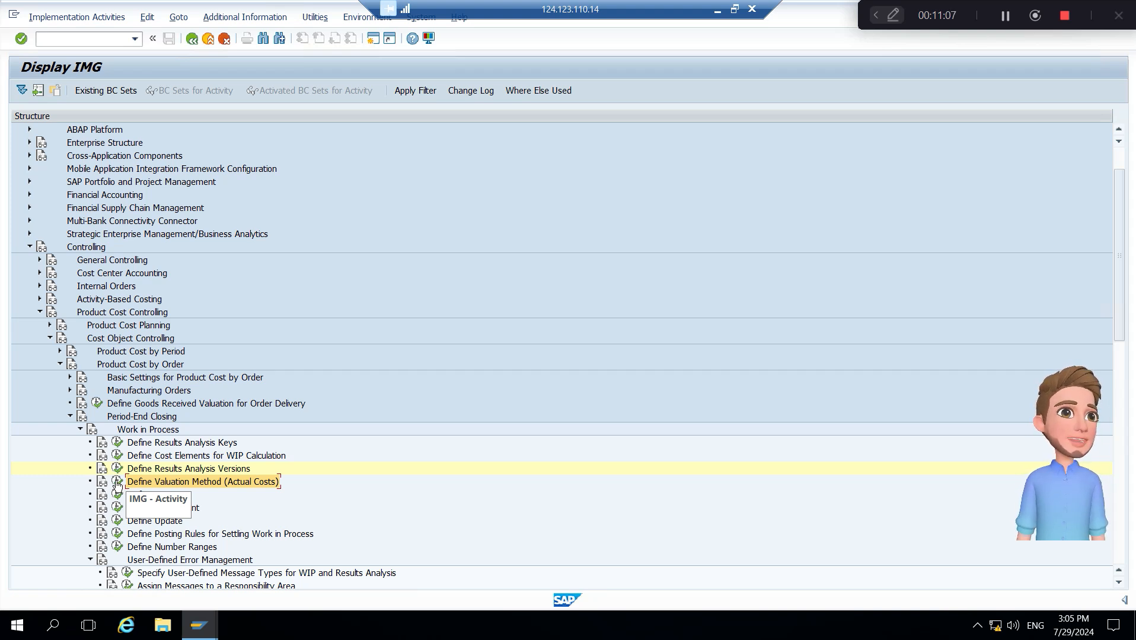
click(219, 20)
mouse_move(293, 35)
mouse_move(401, 53)
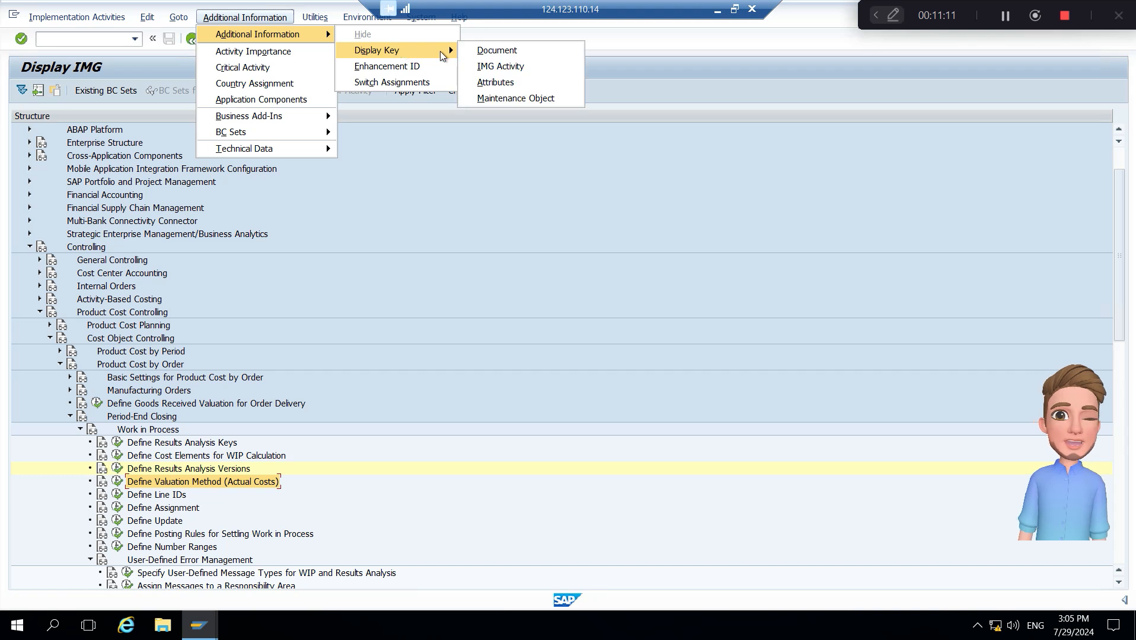
click(504, 71)
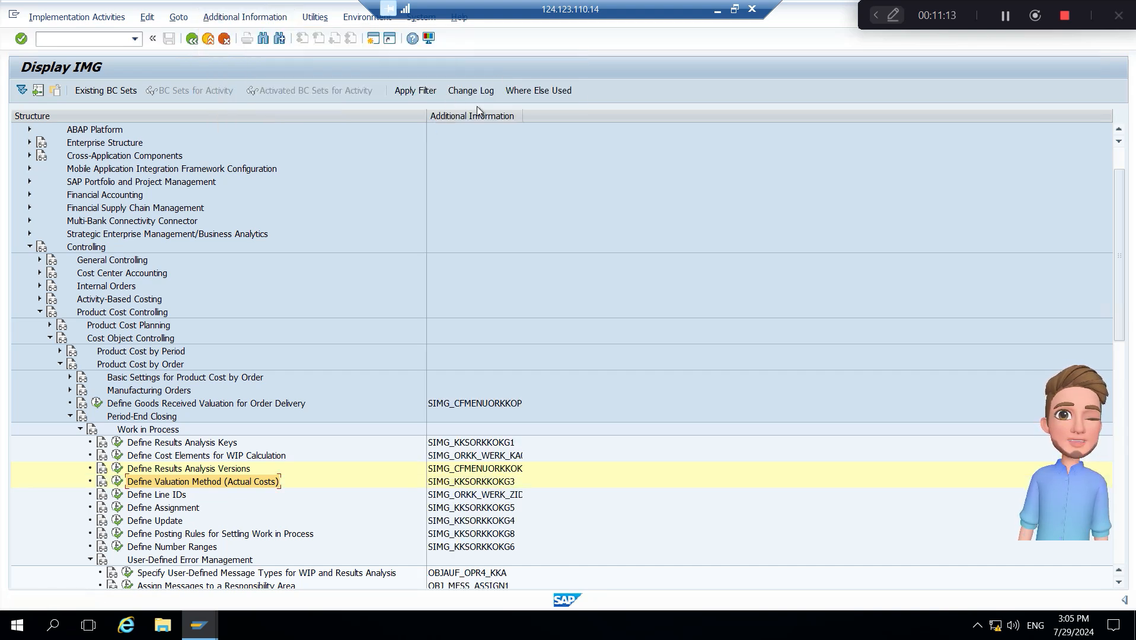
drag(518, 114, 591, 126)
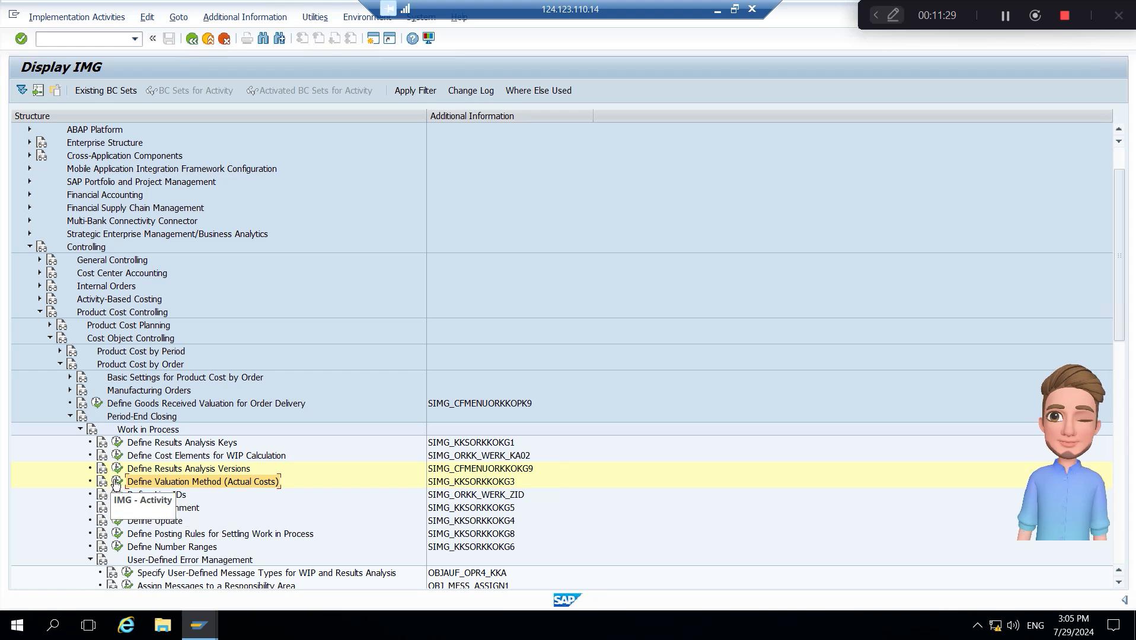
Open Define Valuation Method (Actual Costs) and examine the REL, DLV, PREL and TECO status entries and the possible status values.
click(117, 482)
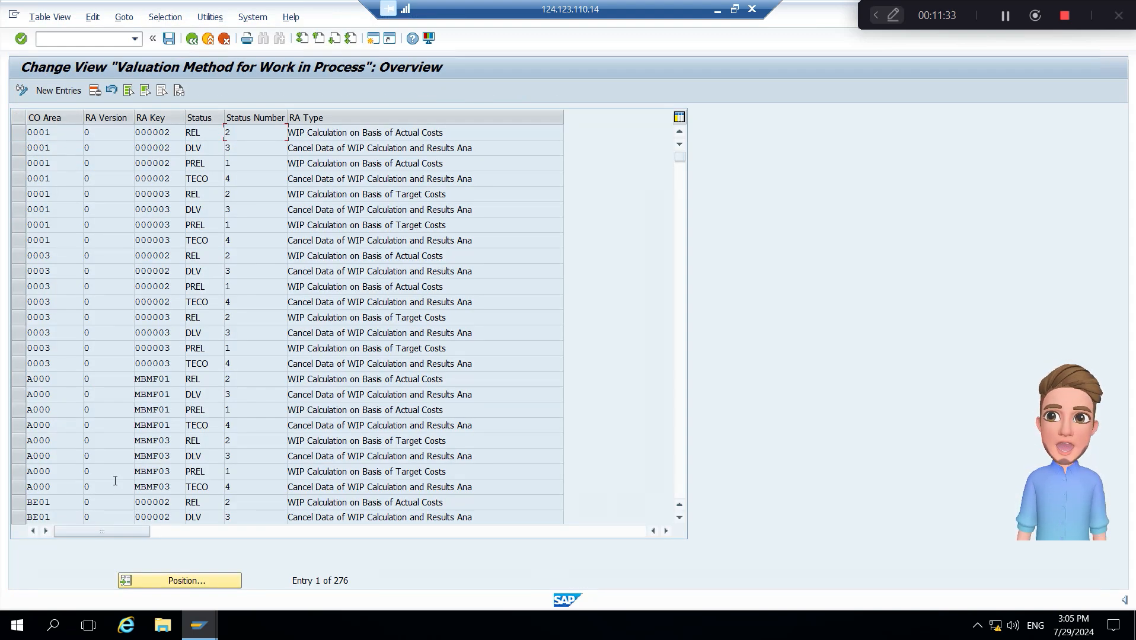
click(213, 132)
click(212, 144)
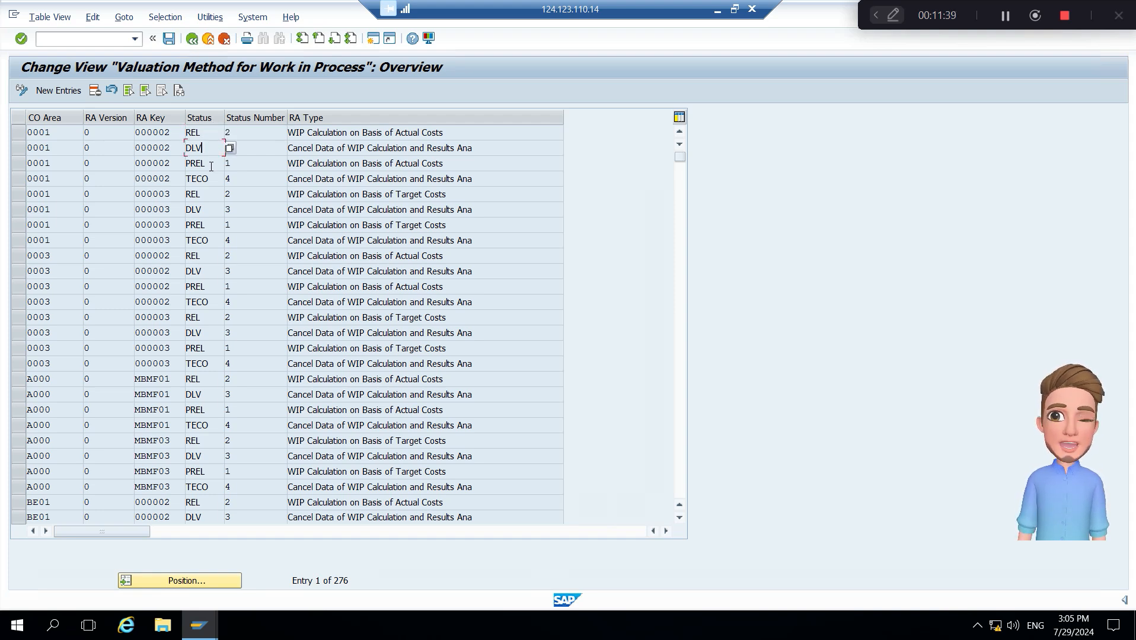
click(212, 165)
click(223, 174)
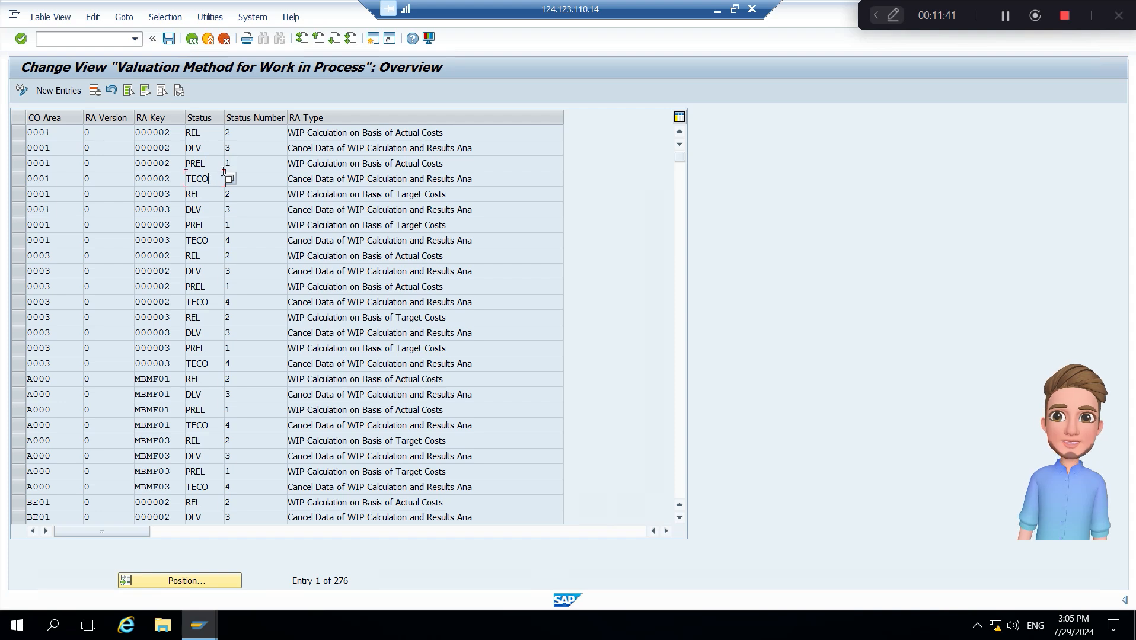
click(230, 179)
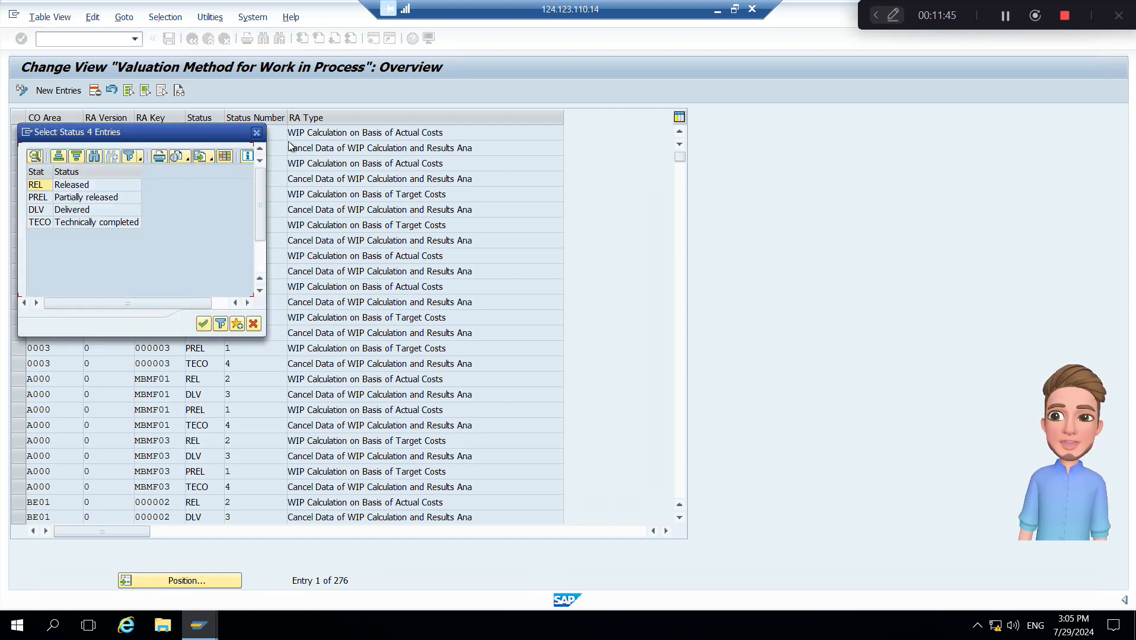
click(256, 132)
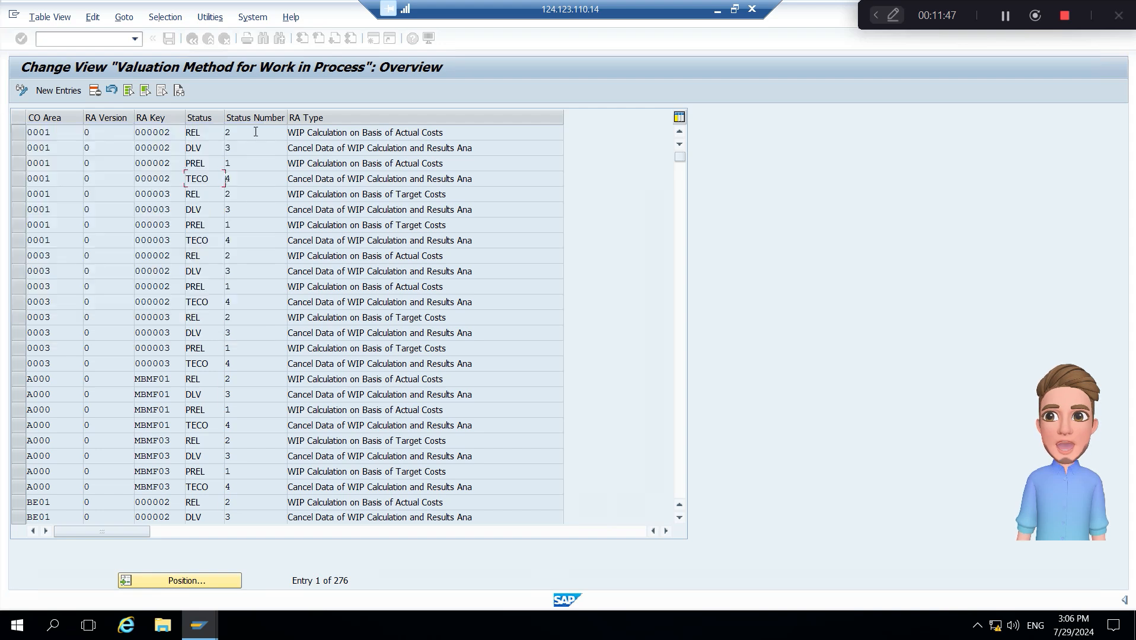
click(18, 132)
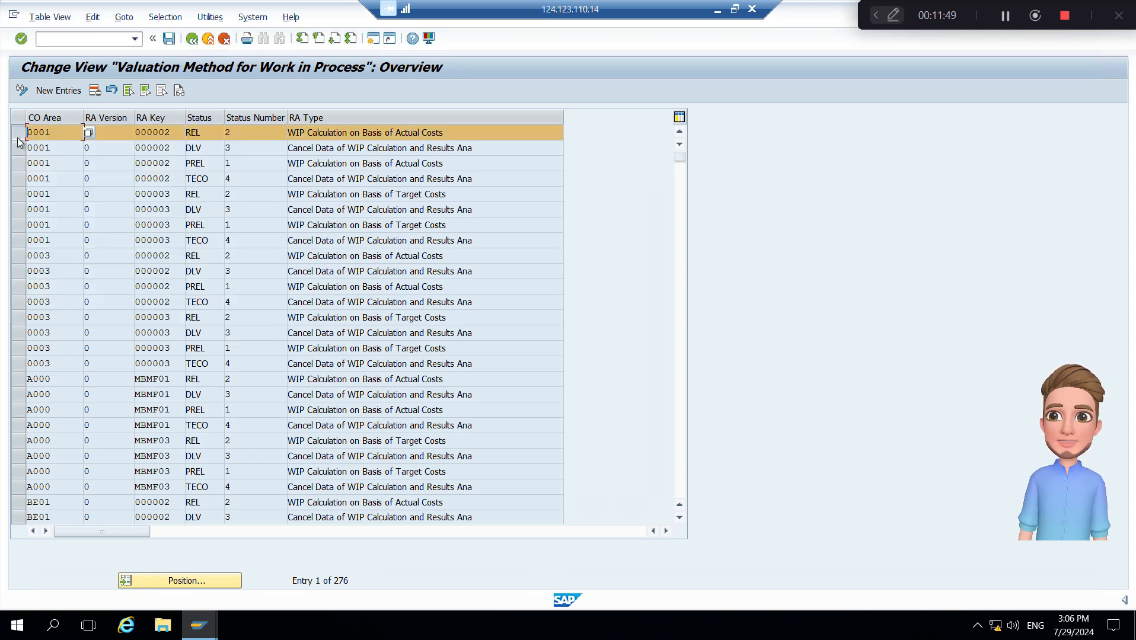
click(18, 148)
click(18, 164)
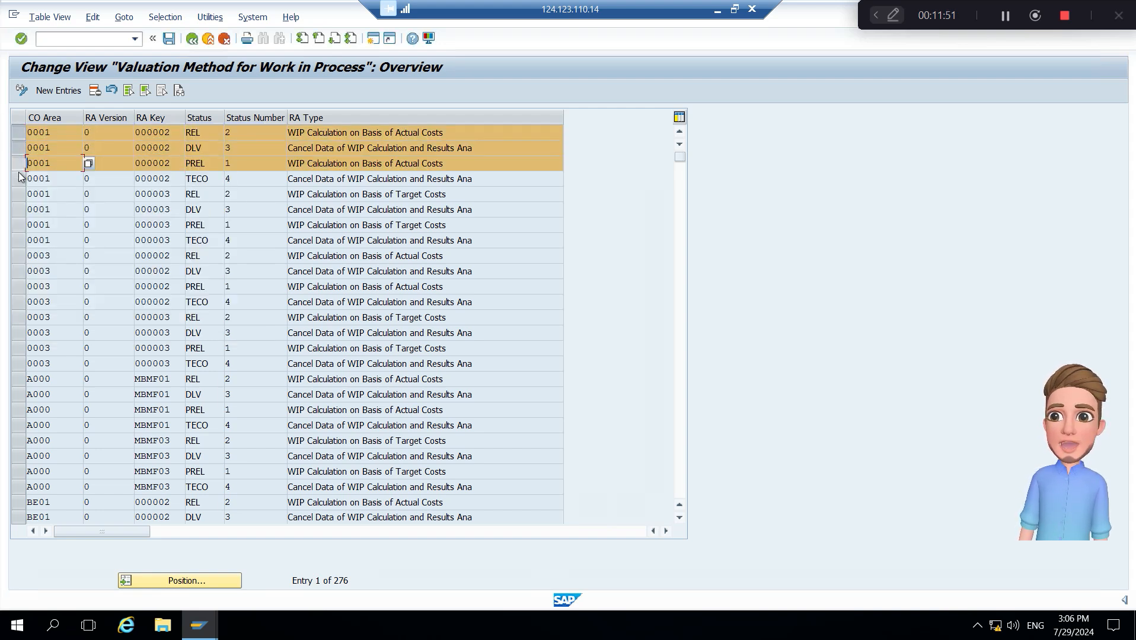
click(21, 180)
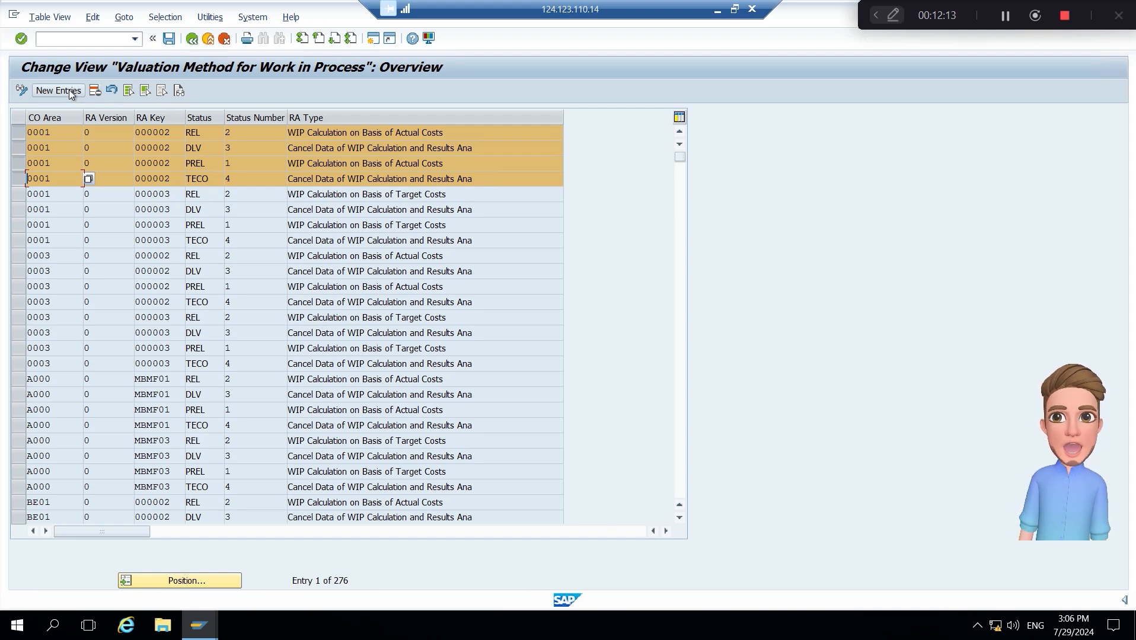
click(190, 40)
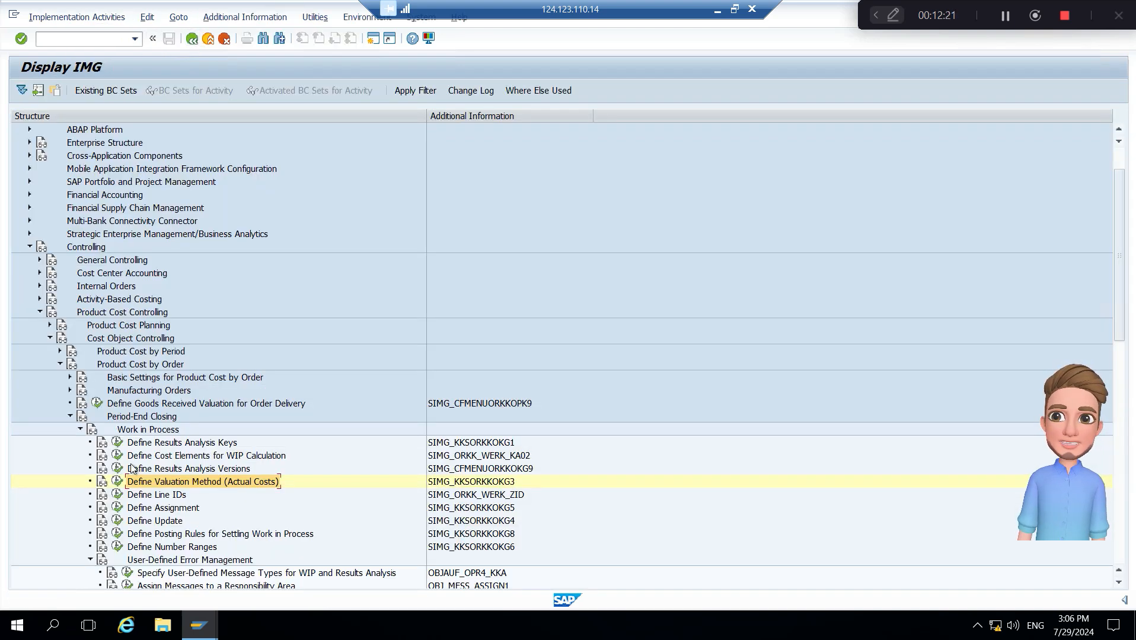
click(117, 481)
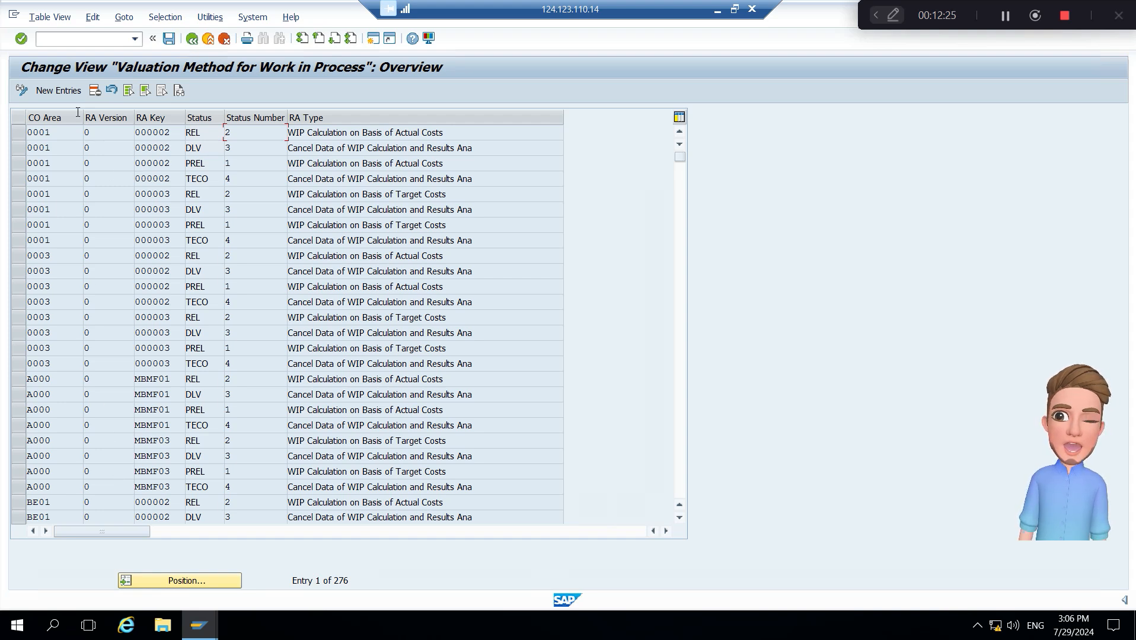
Create a new WIP valuation based on actual costs for controlling area T100, RA version 0 and RA key 000002.
click(69, 92)
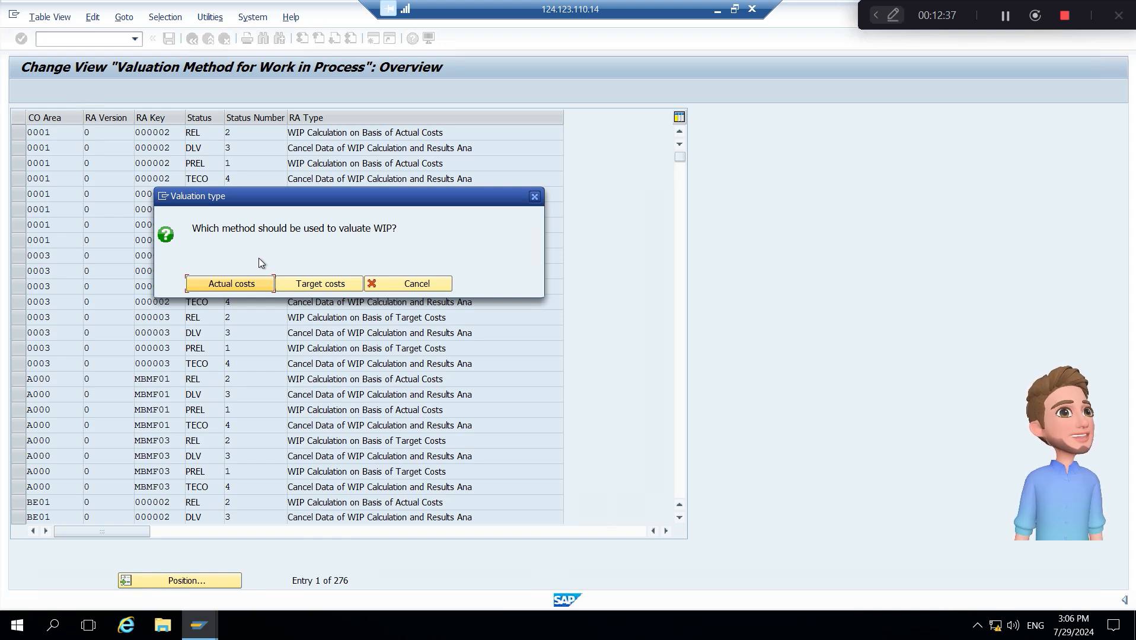
click(232, 284)
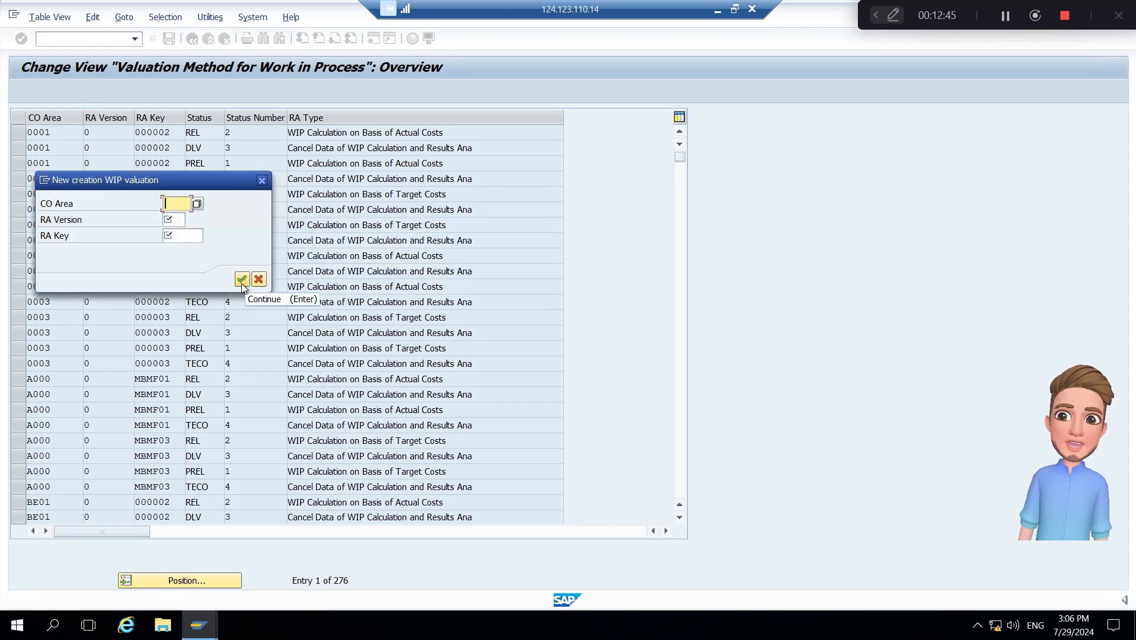
key(Caps_Lock)
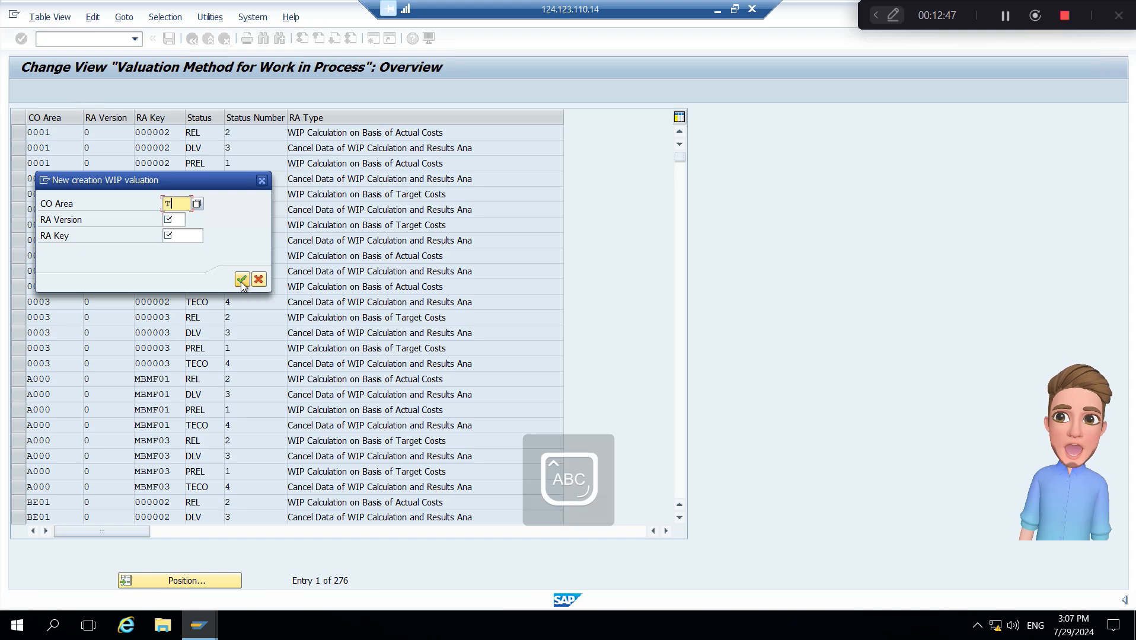
text(T)
key(Down)
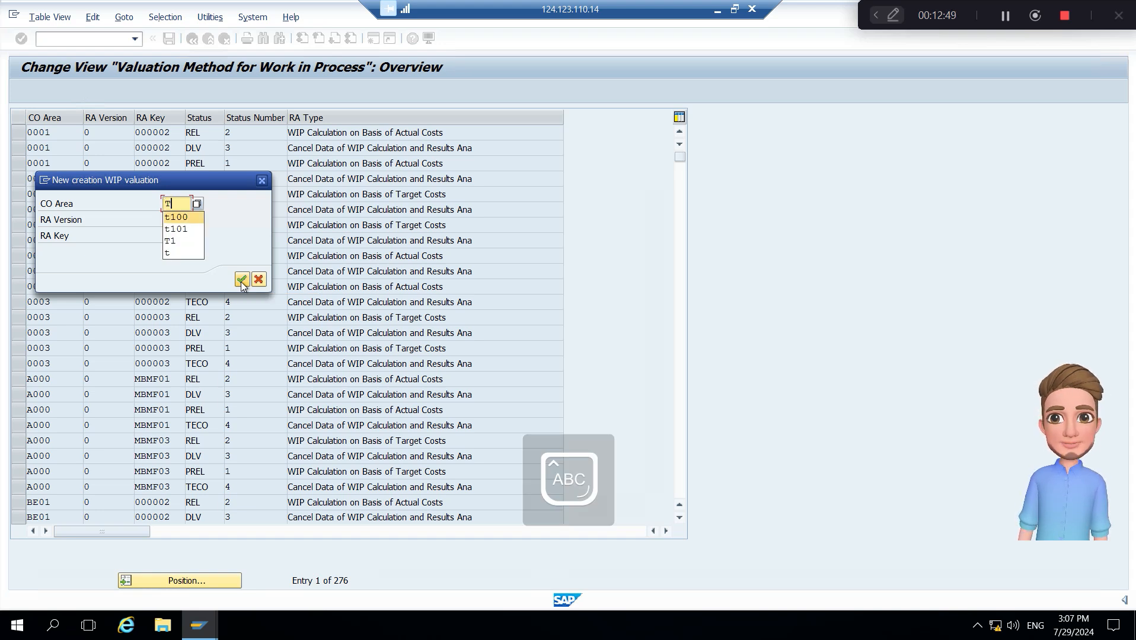
key(Return)
key(Tab)
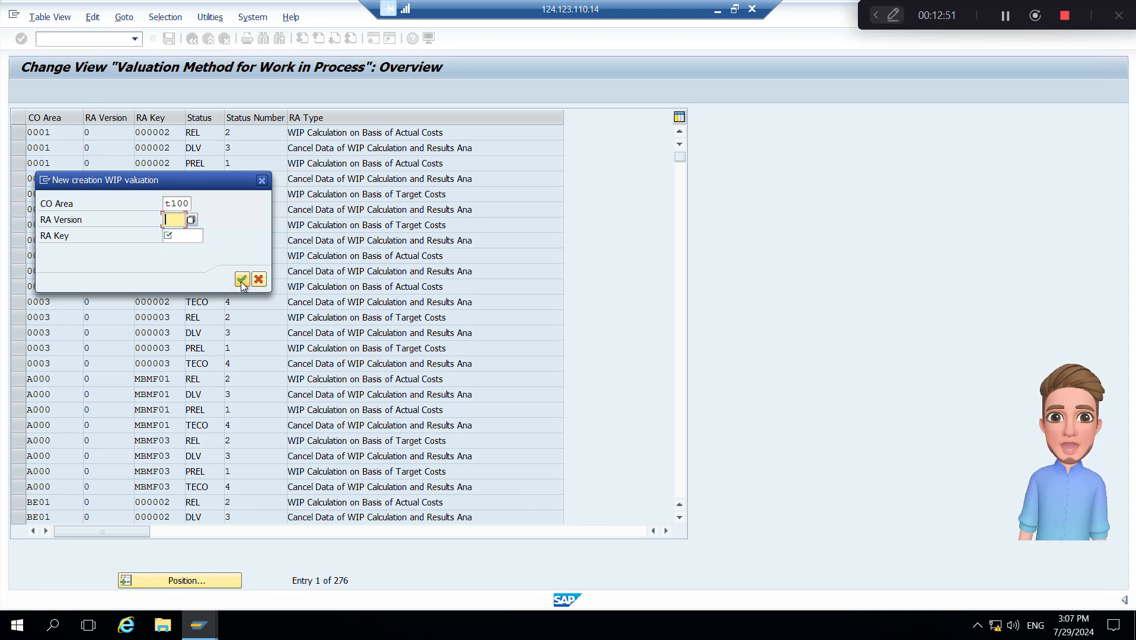
text(0)
key(Tab)
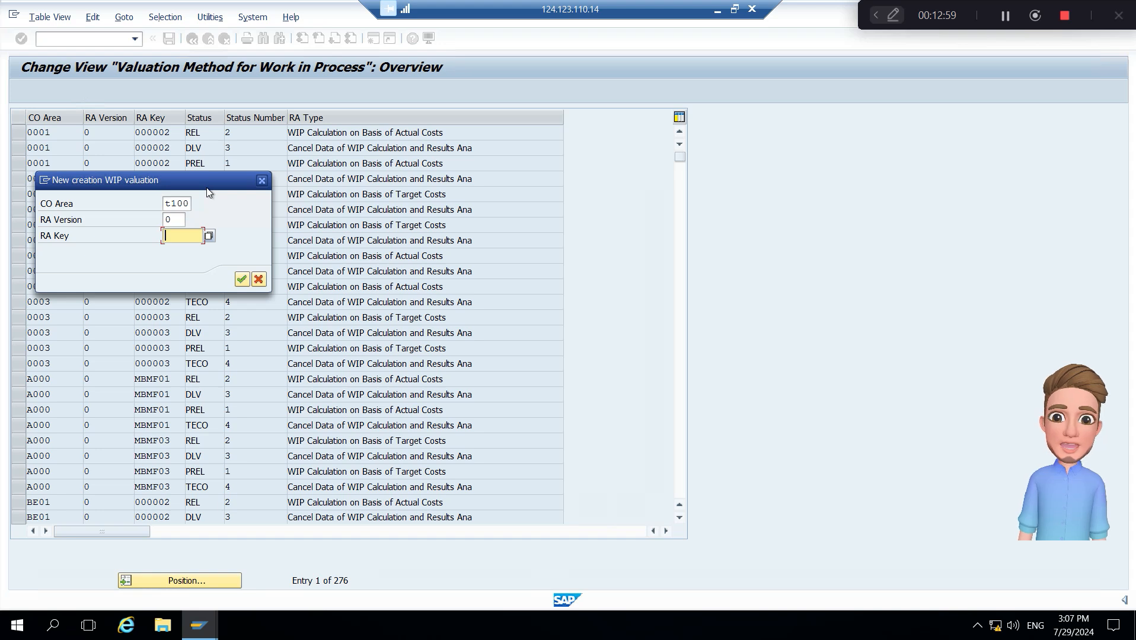
text(00000)
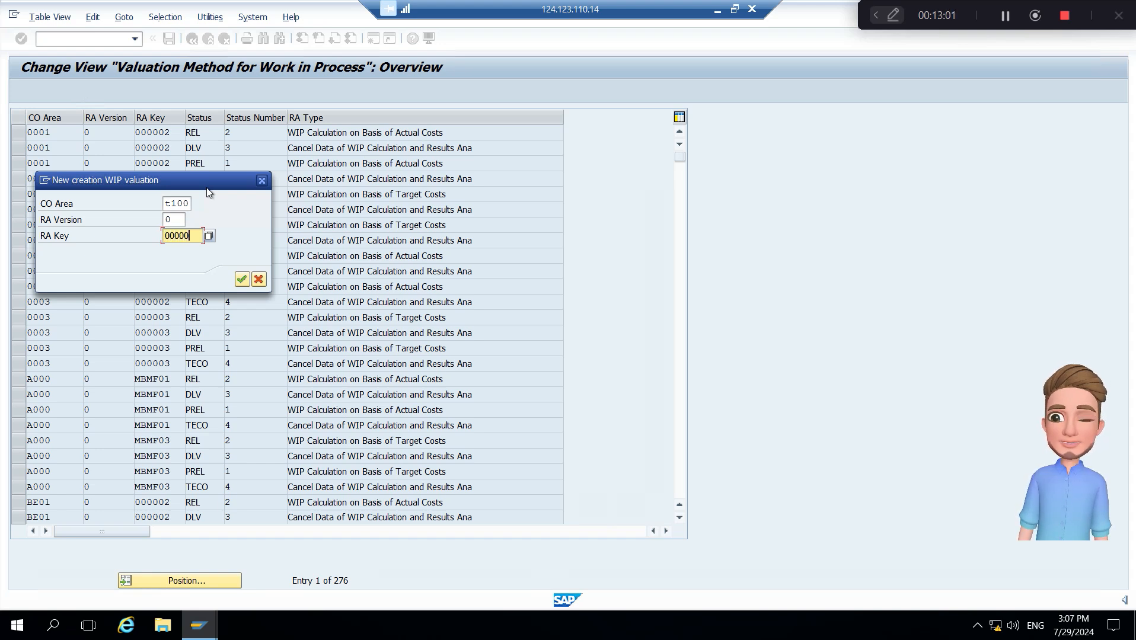
text(2)
key(Return)
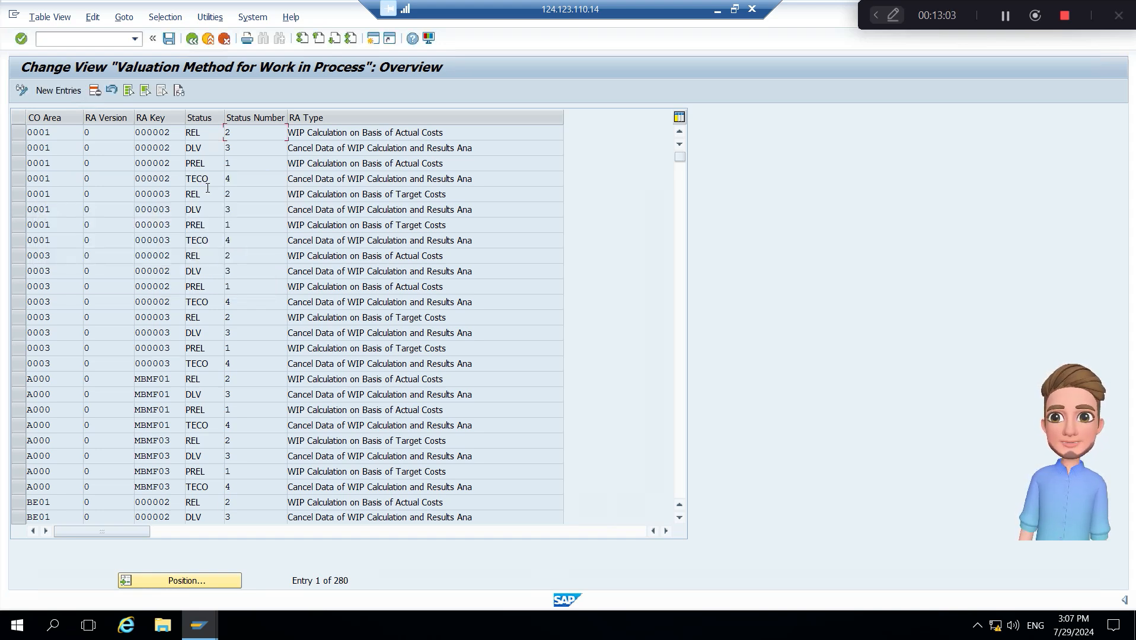
Position the list at the T100 valuation entries, save them, and return to the implementation guide.
click(181, 579)
text(T)
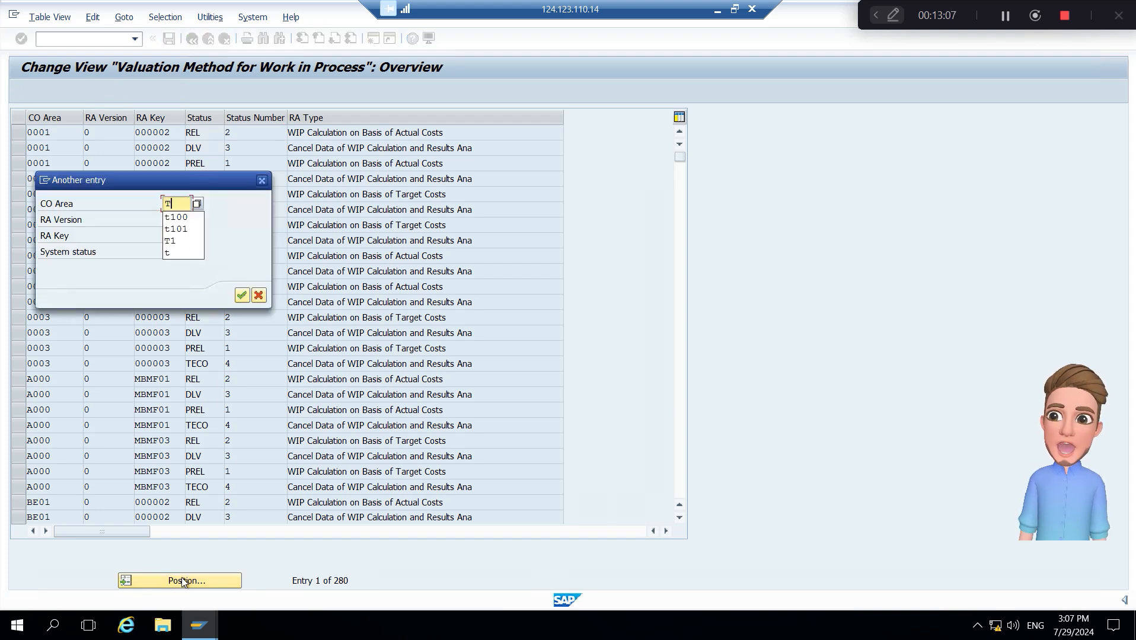
text(100)
key(Return)
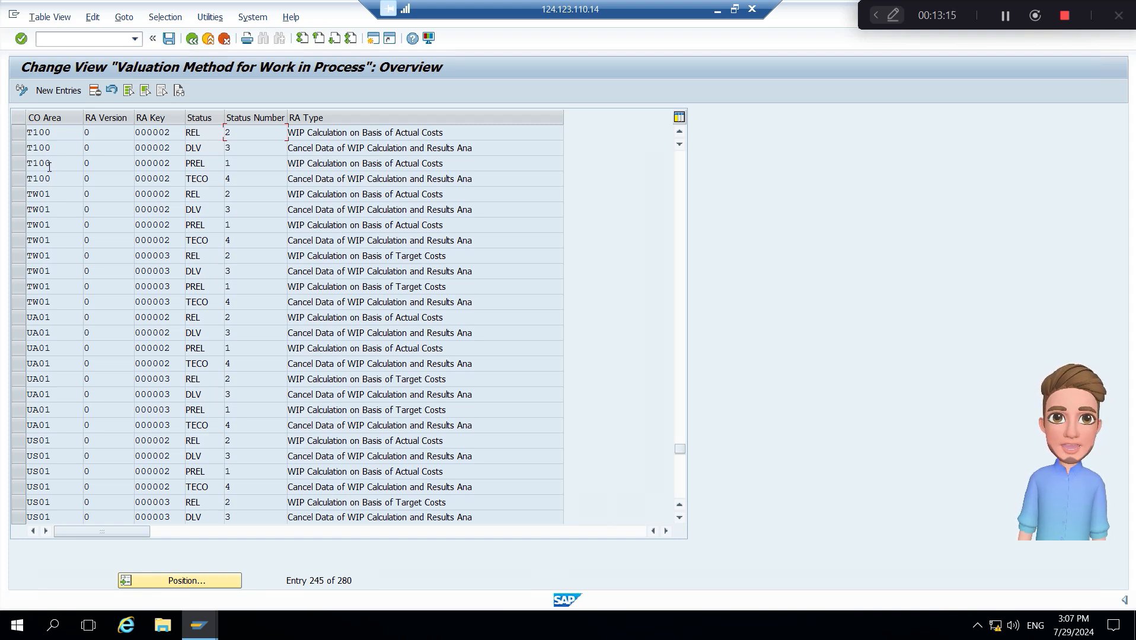
click(168, 39)
key(Return)
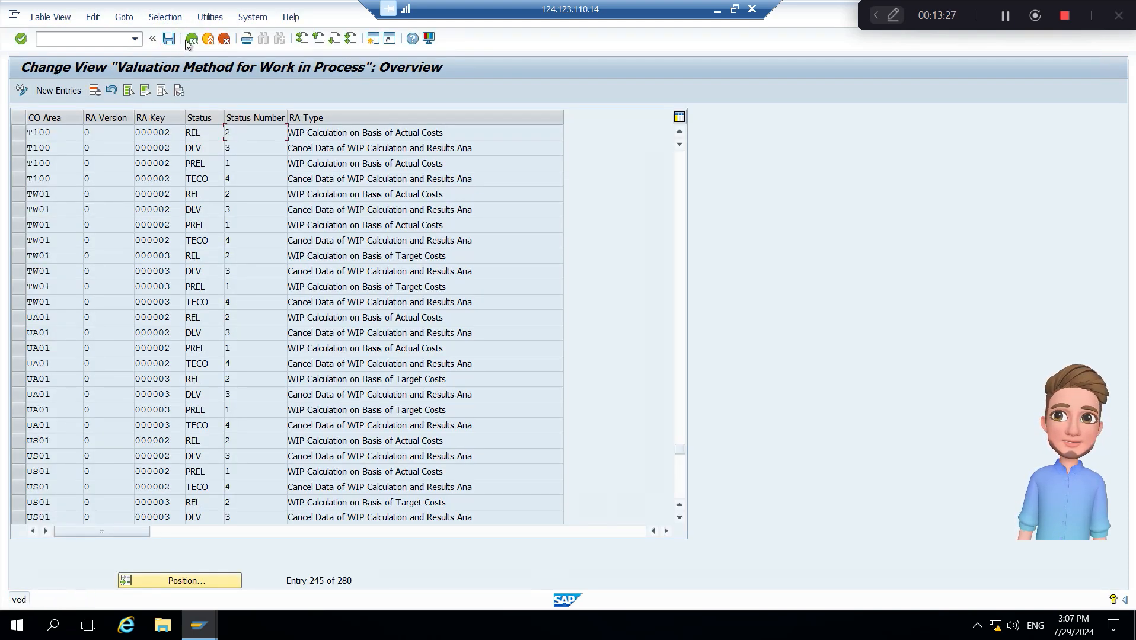
click(191, 39)
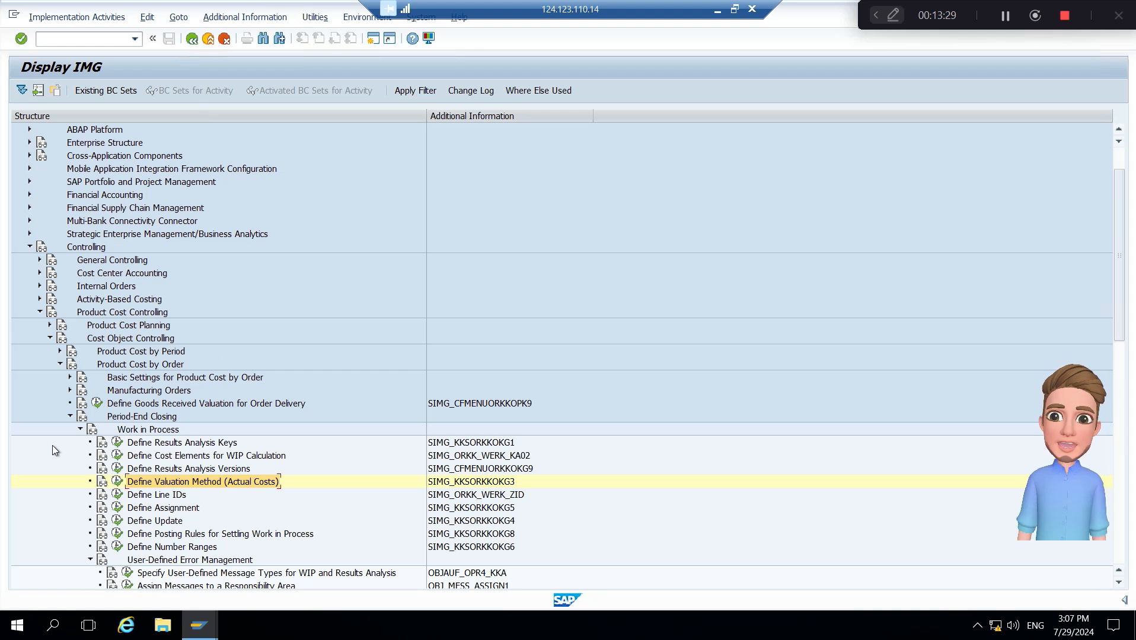
Open Define Line IDs and copy controlling area A000's LBR, MAT, OVH, REV and STL entries as templates.
click(119, 494)
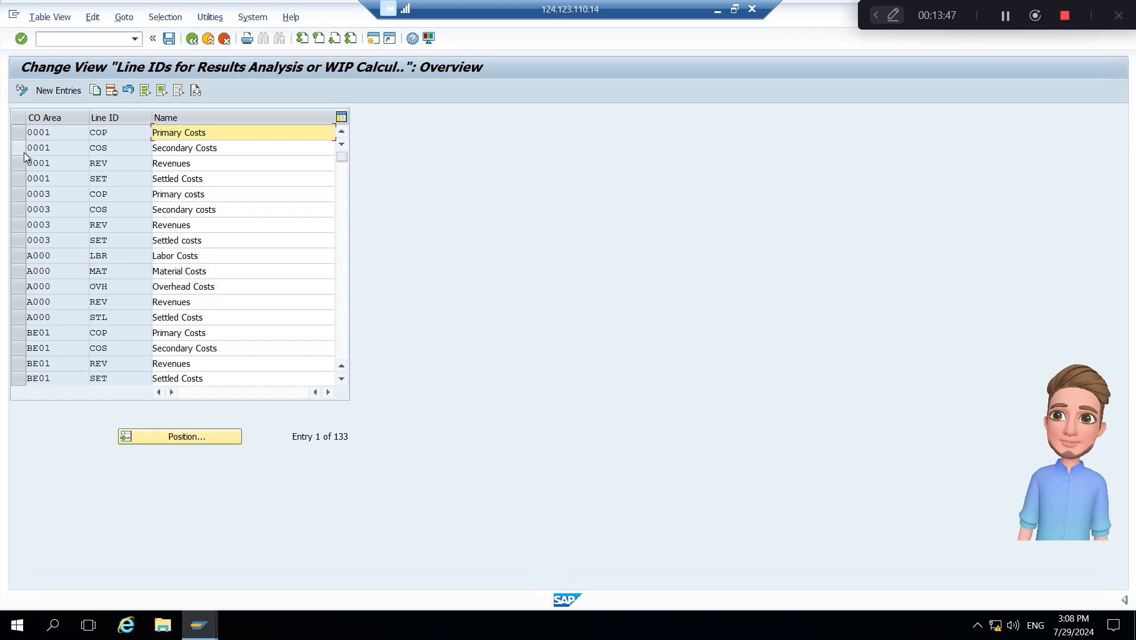
click(17, 273)
click(17, 273)
click(19, 289)
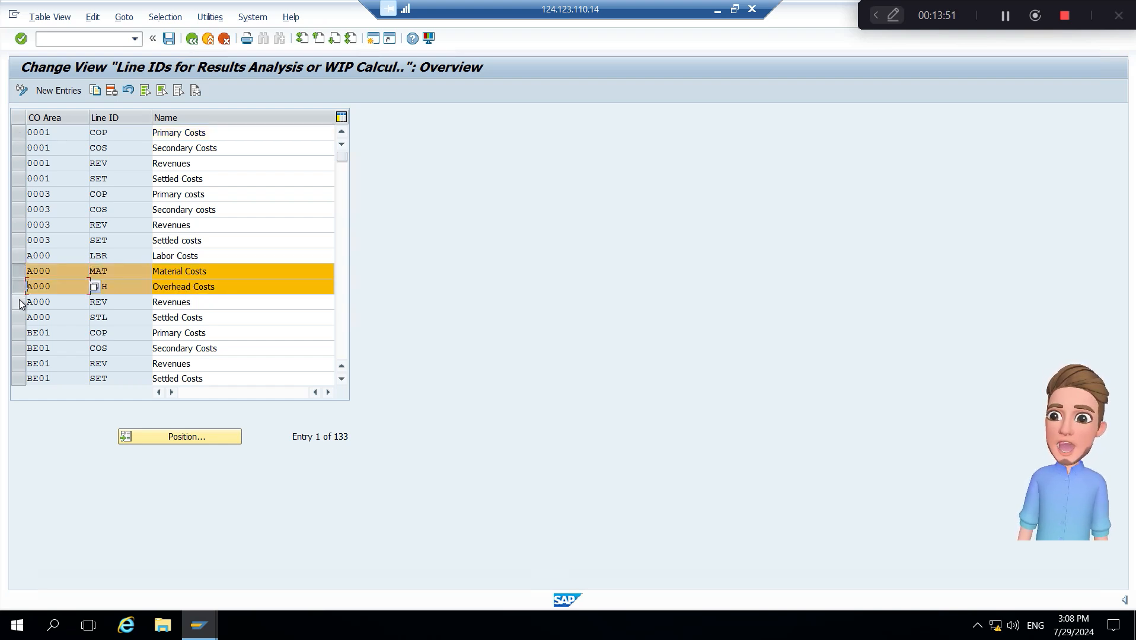
click(19, 303)
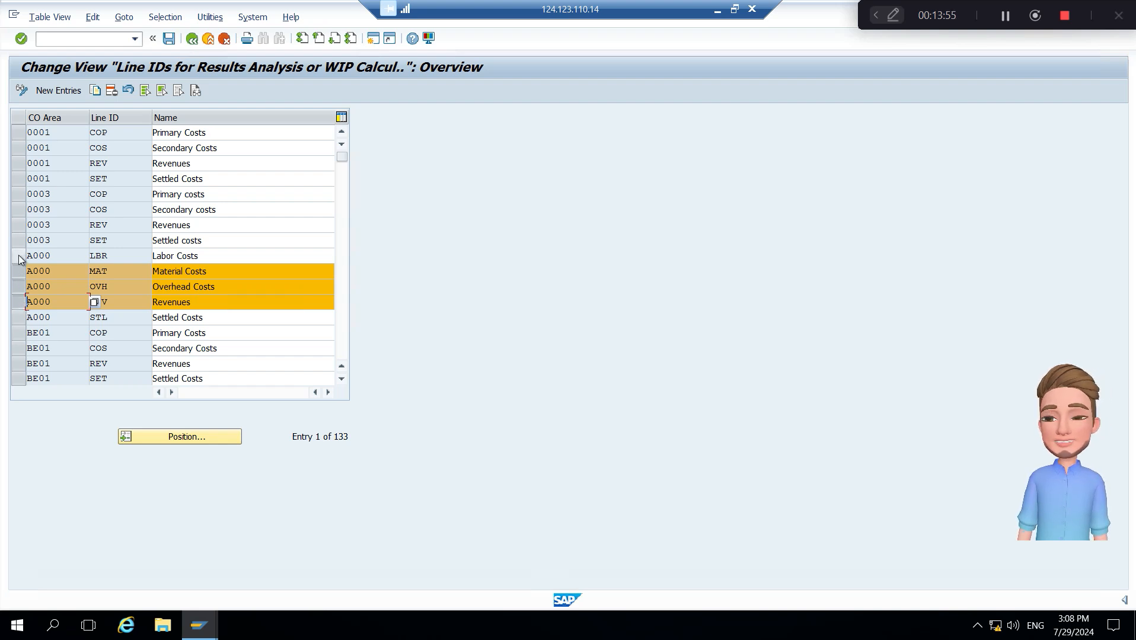
click(20, 259)
click(17, 319)
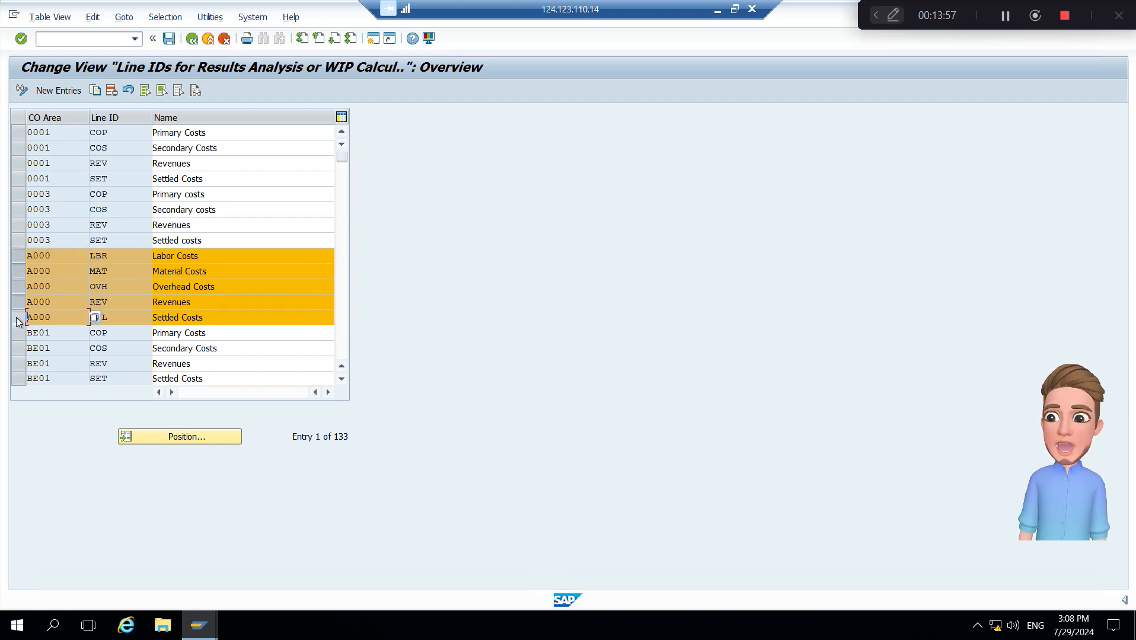
click(96, 90)
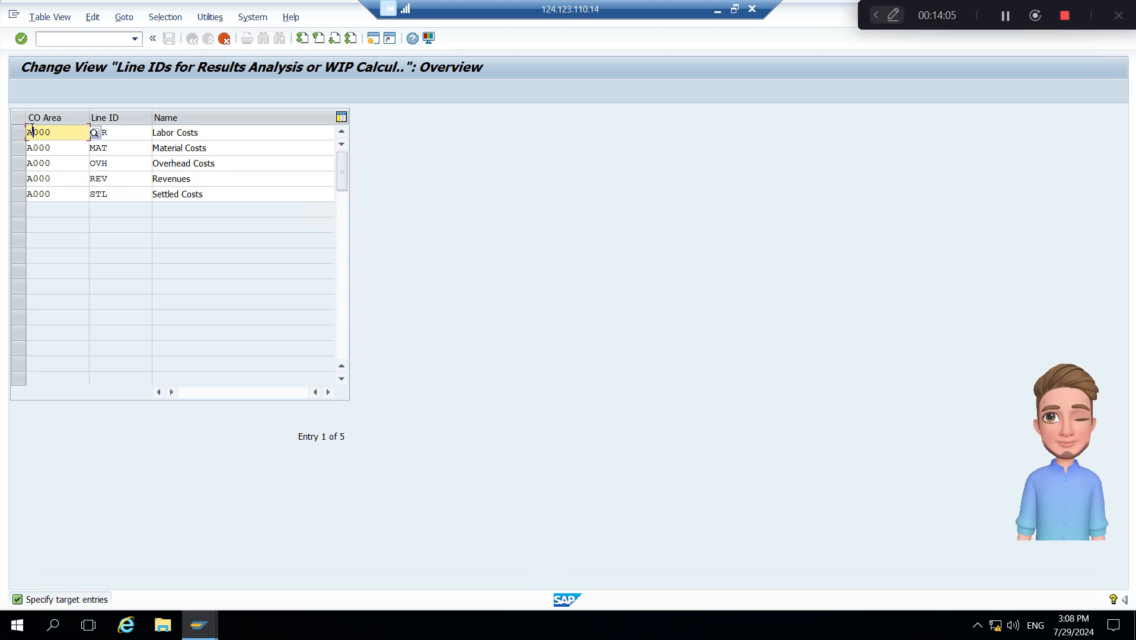
Set the controlling area to T100 for all five copied line IDs.
key(BackSpace)
key(BackSpace)
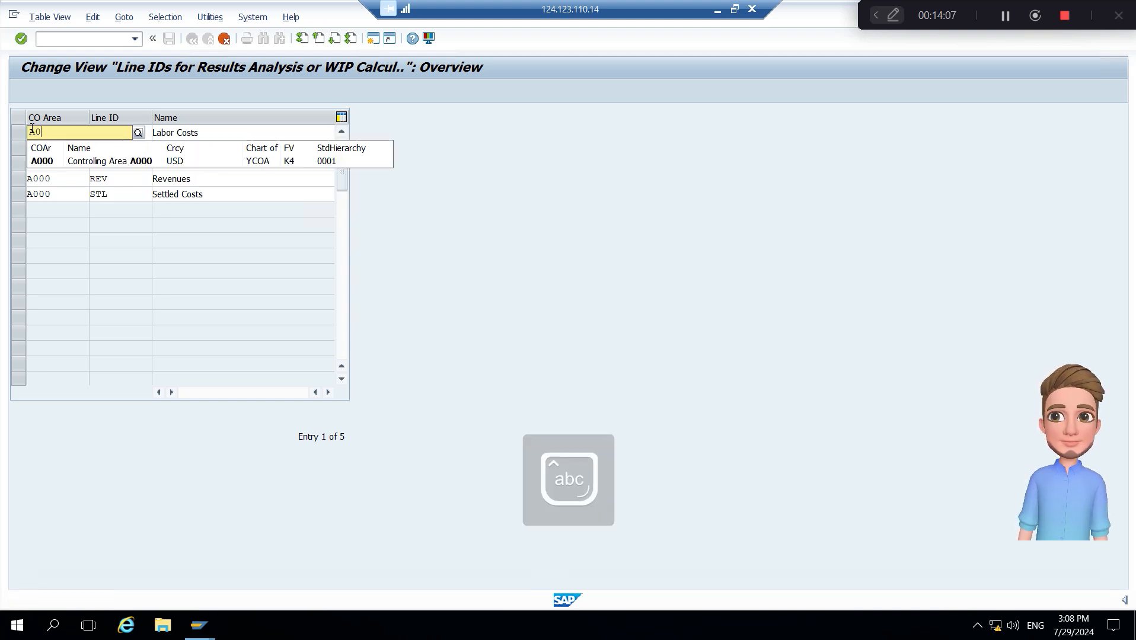
key(BackSpace)
key(BackSpace)
text(T100)
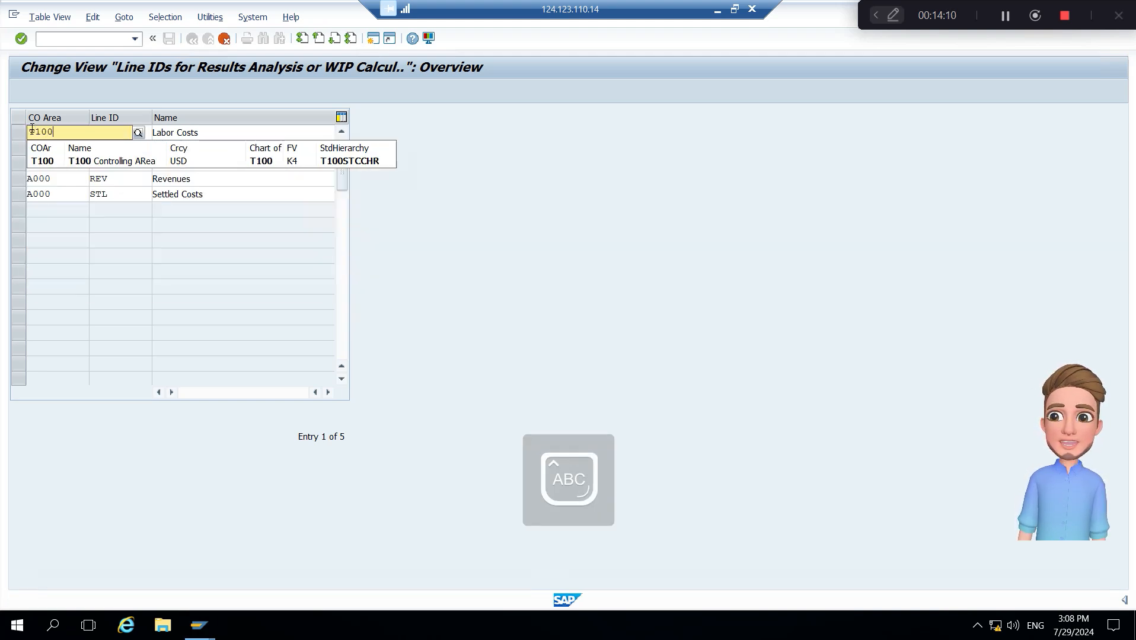
key(ctrl+a)
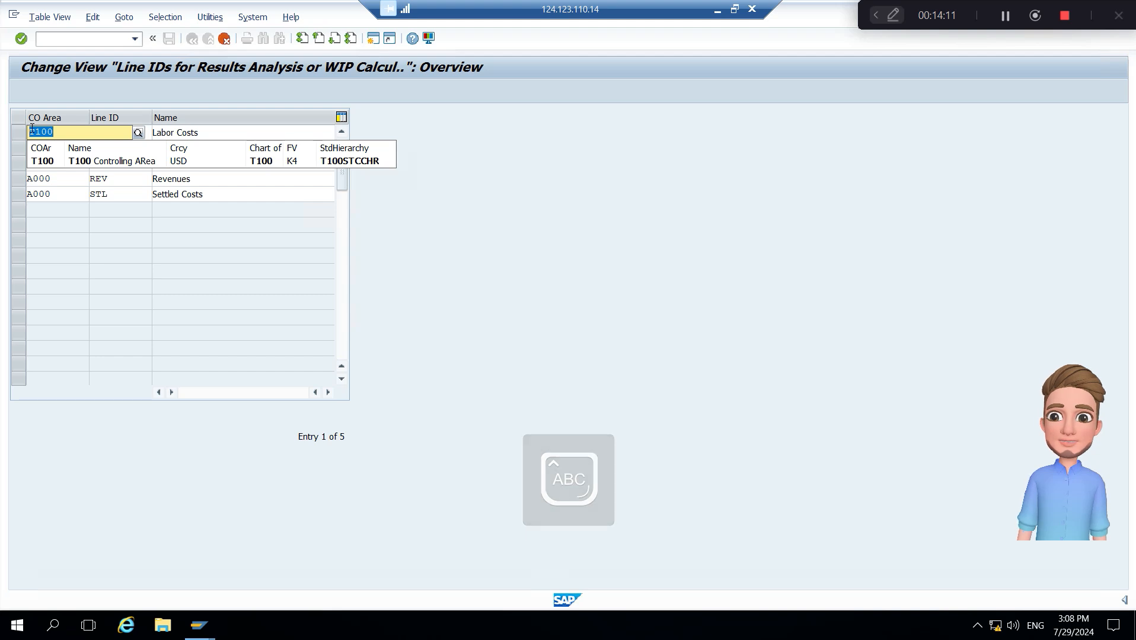
key(ctrl+c)
key(Down)
key(shift+Home)
key(ctrl+v)
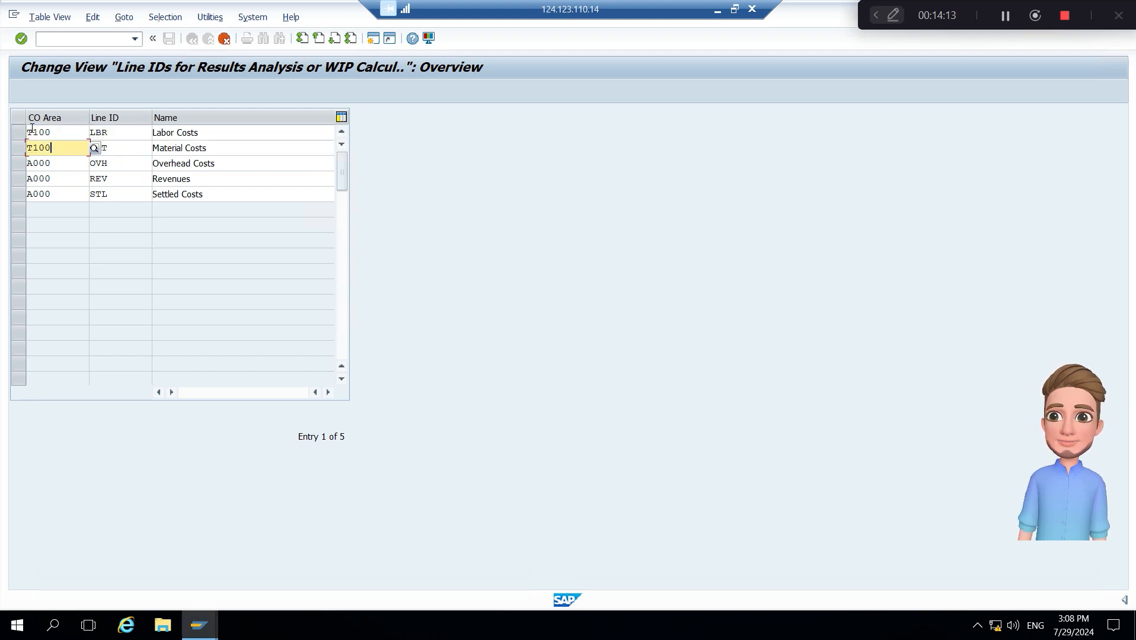
key(Down)
key(shift+Home)
key(ctrl+v)
key(Down)
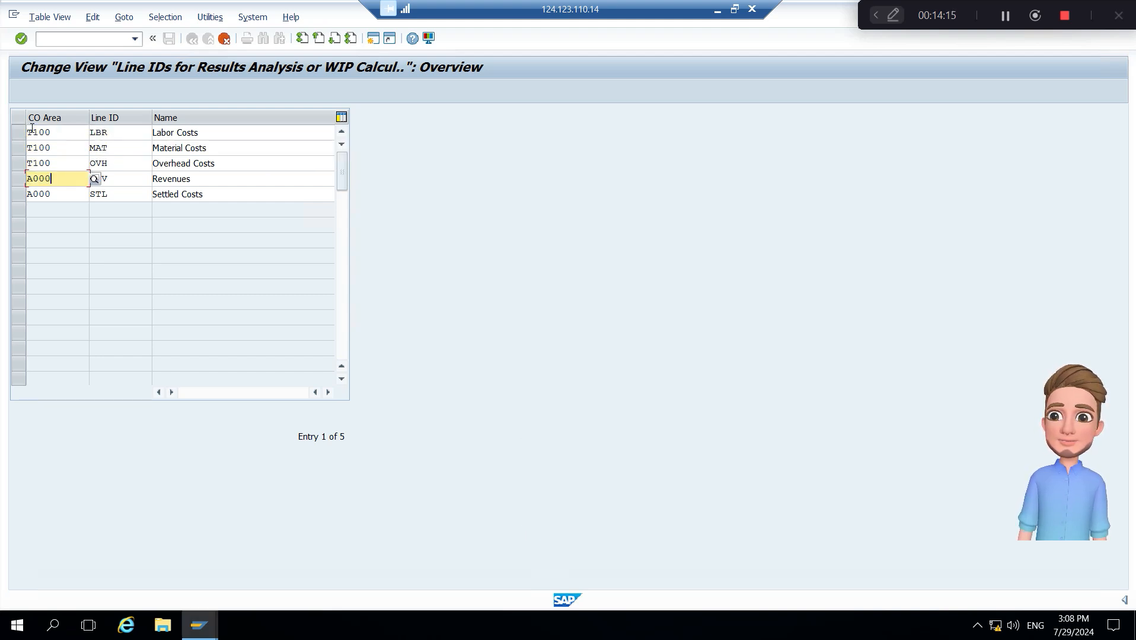
key(shift+Home)
key(ctrl+v)
key(Down)
key(shift+Home)
key(ctrl+v)
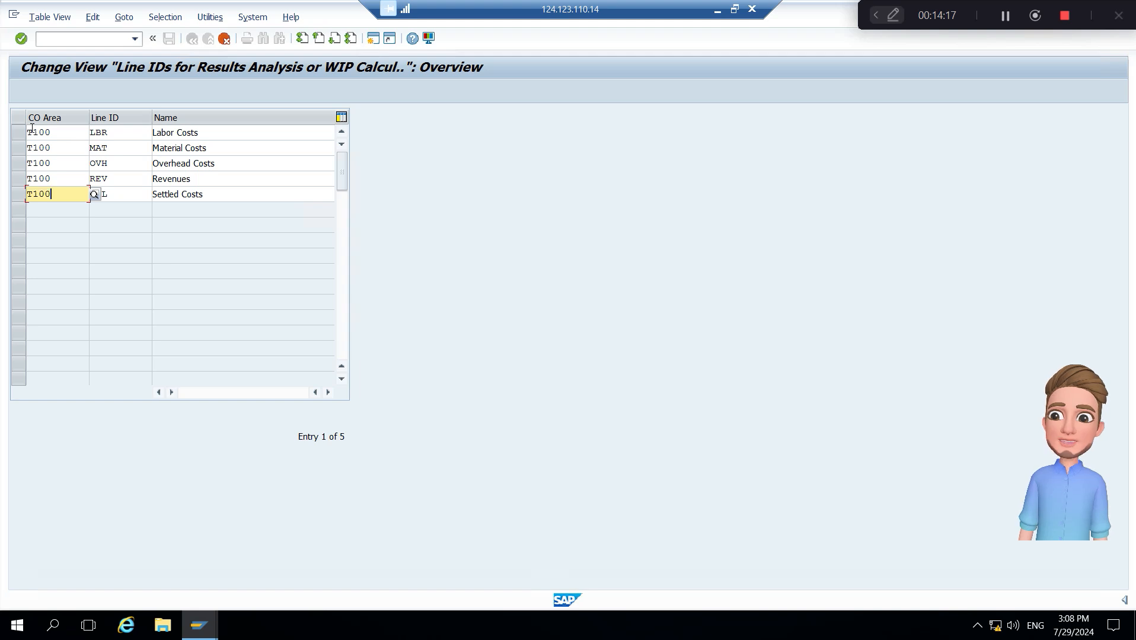
Change the labor line's ID to CON and its name to Conversion costs, accept the copied entries and save them.
click(120, 133)
key(BackSpace)
key(BackSpace)
key(BackSpace)
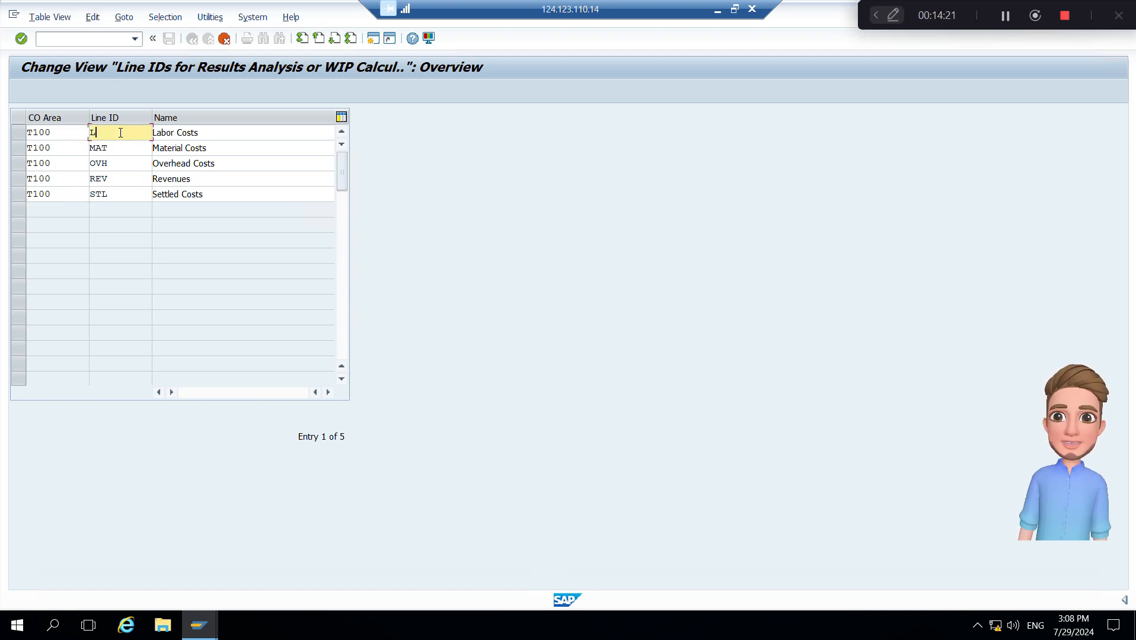
text(C)
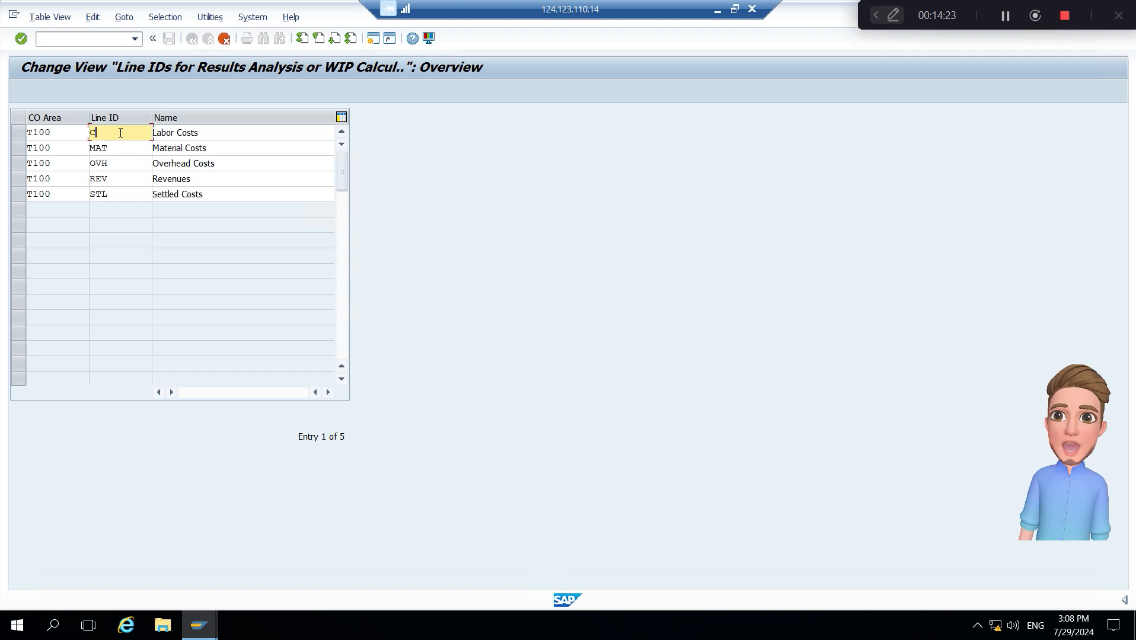
text(ON)
key(Tab)
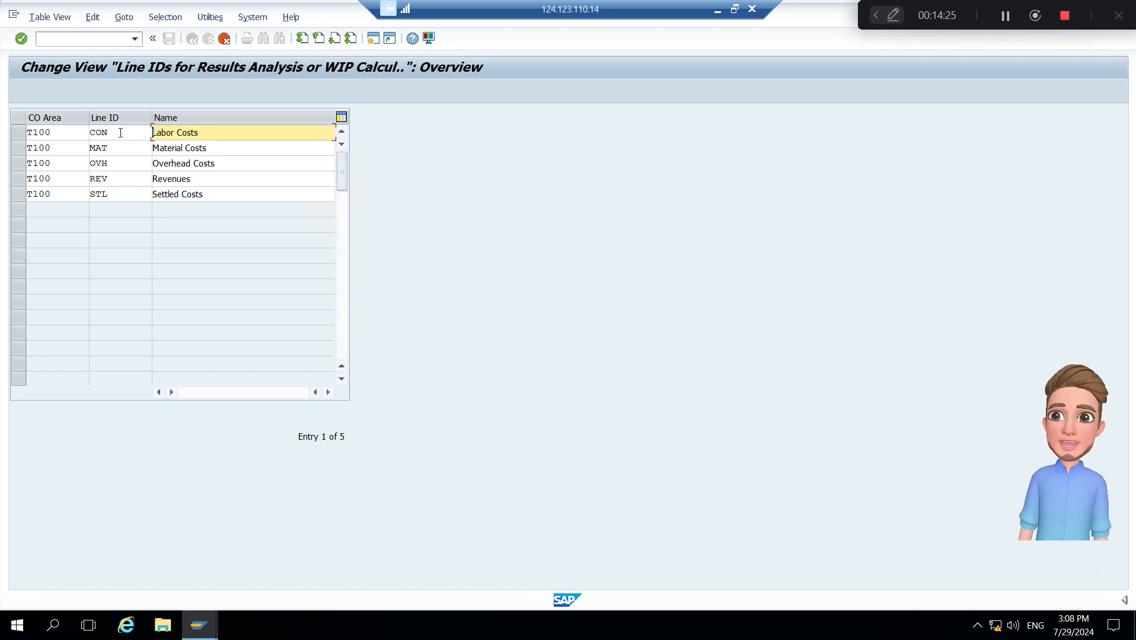
key(shift+End)
text(Conversion c)
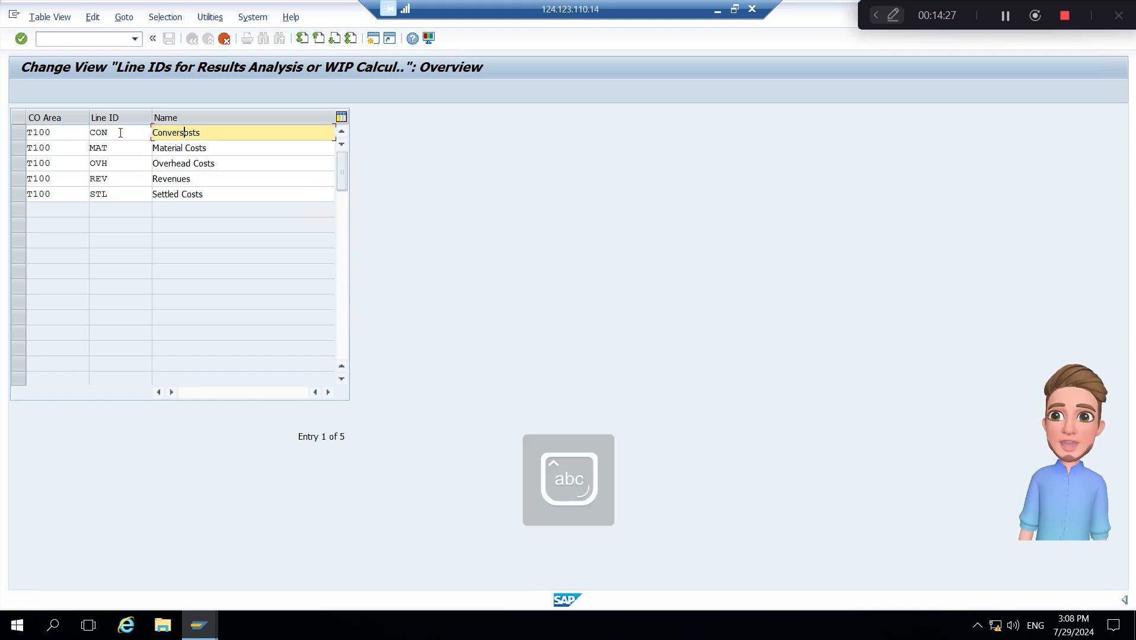
text(osts)
key(Return)
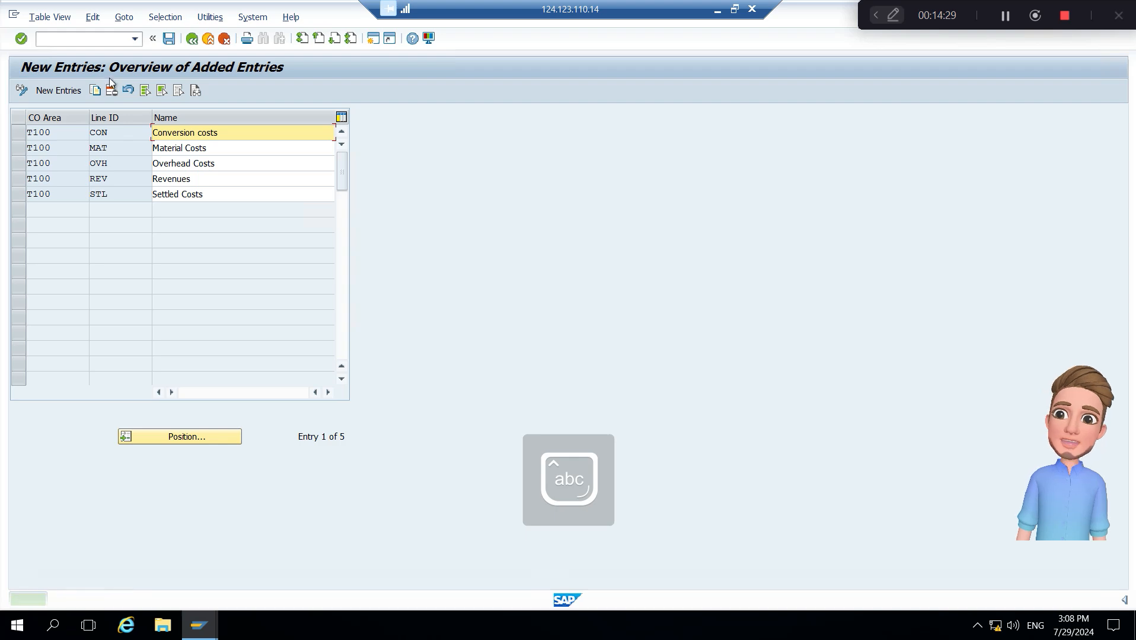
click(169, 38)
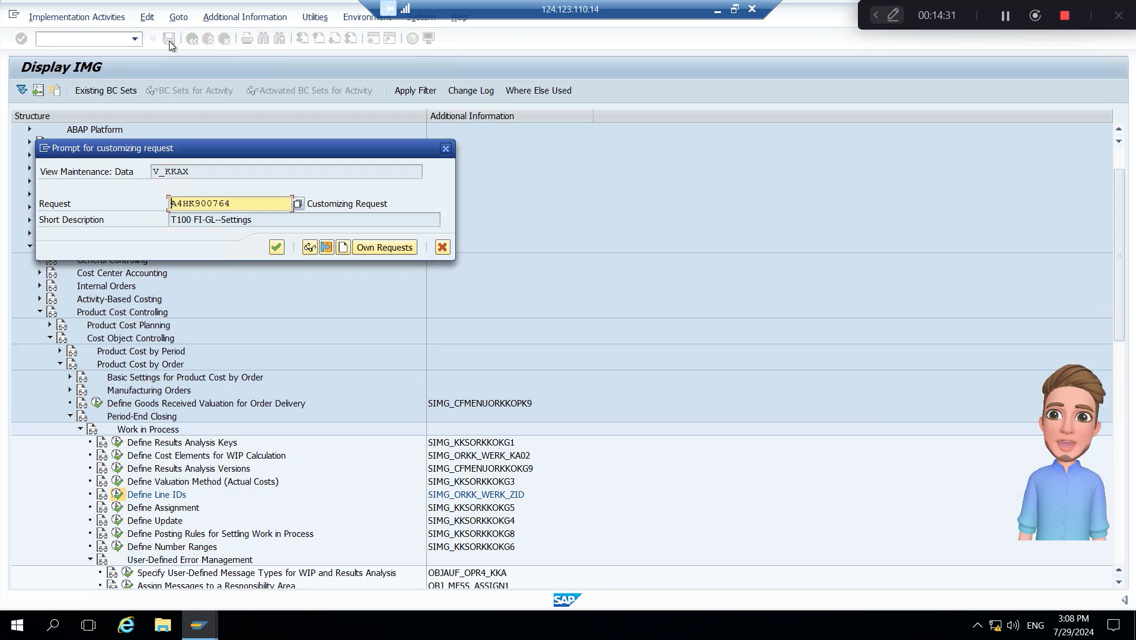
Save the T100 line IDs under customizing request A4HK900764 and return to the IMG structure.
key(Return)
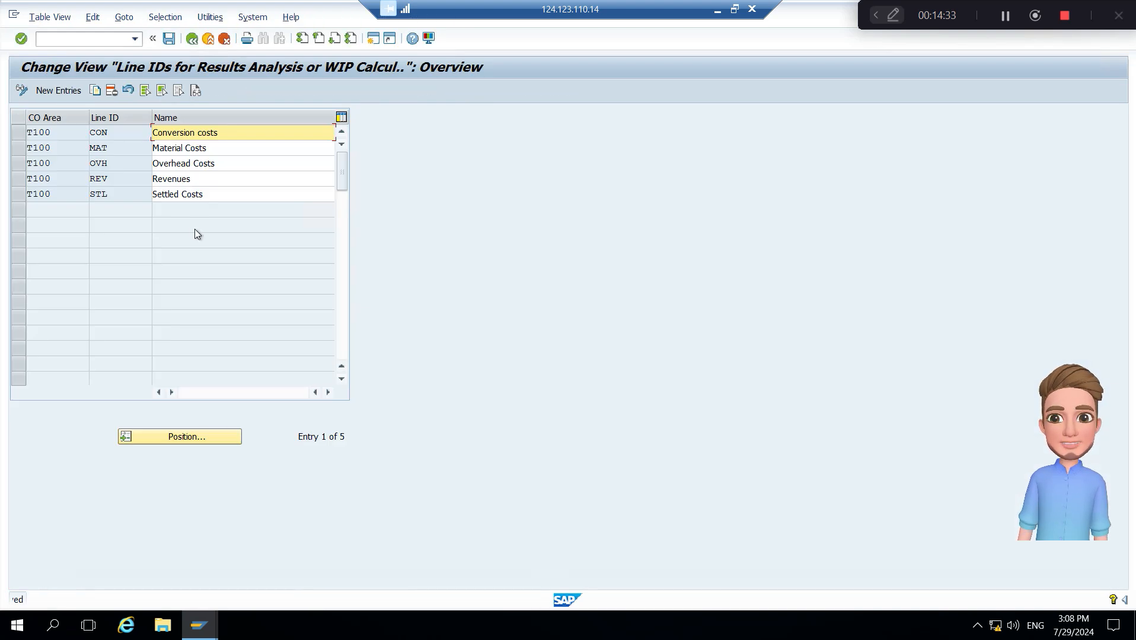
click(169, 39)
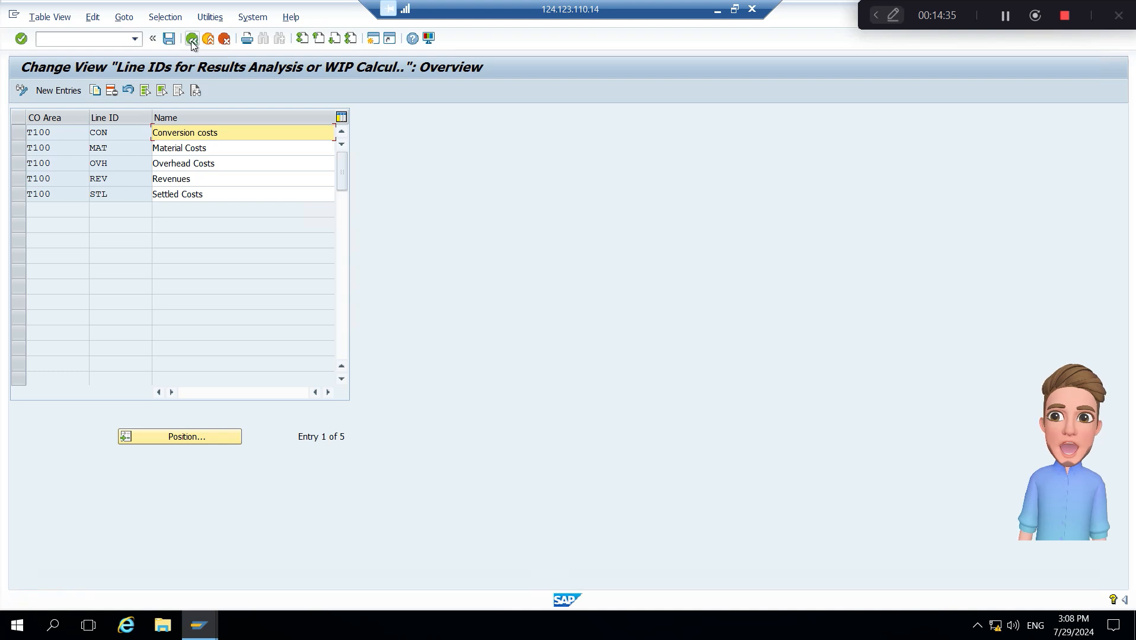
click(191, 39)
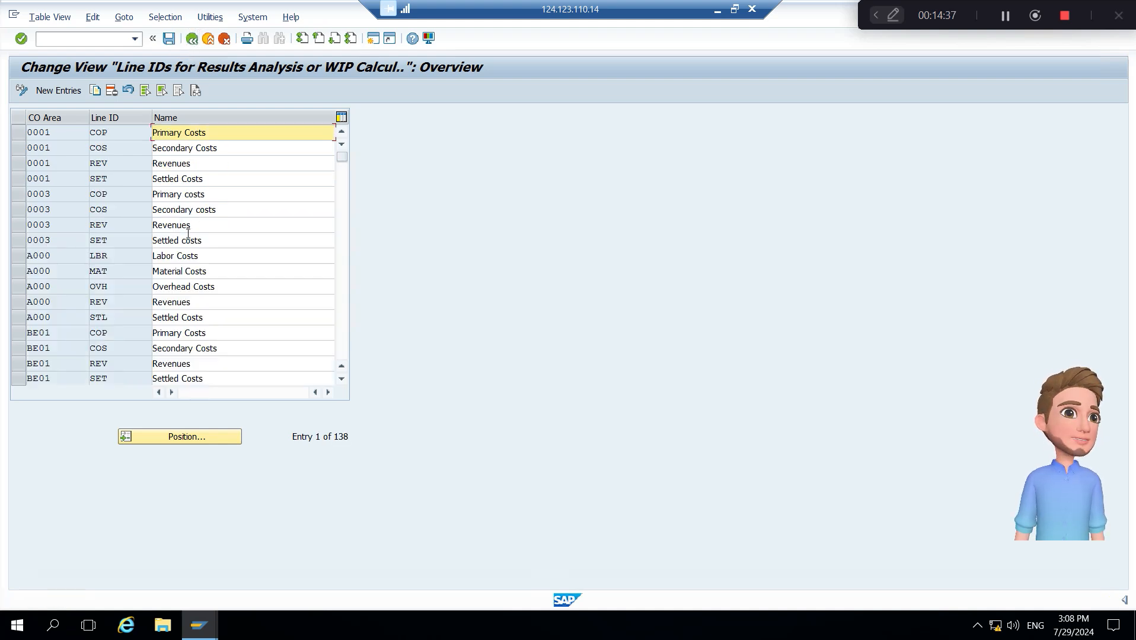
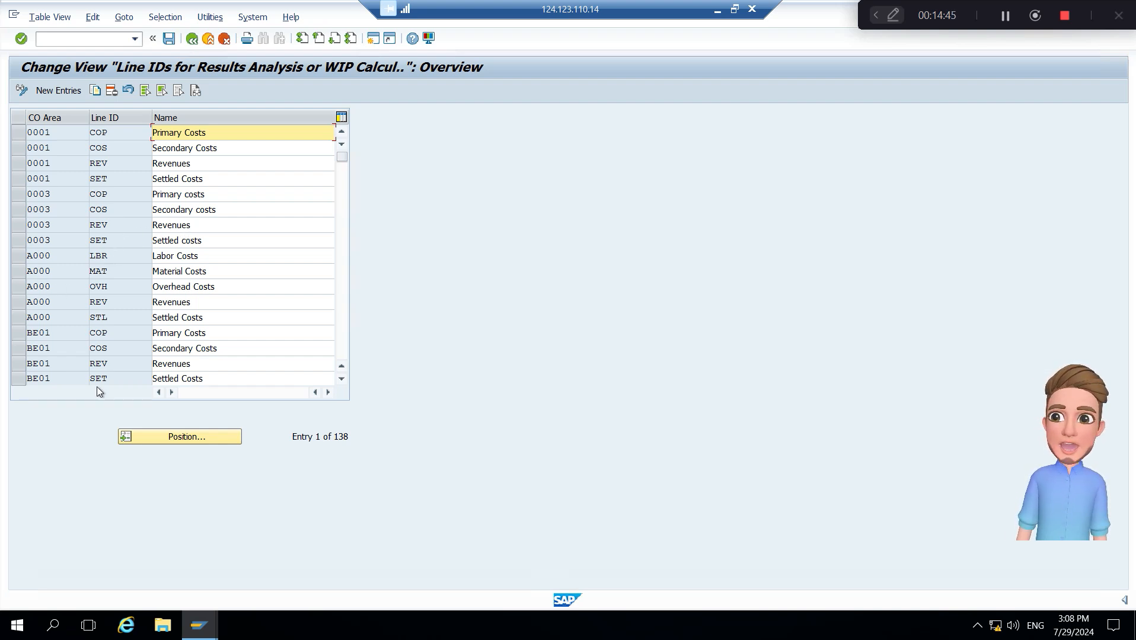
click(191, 39)
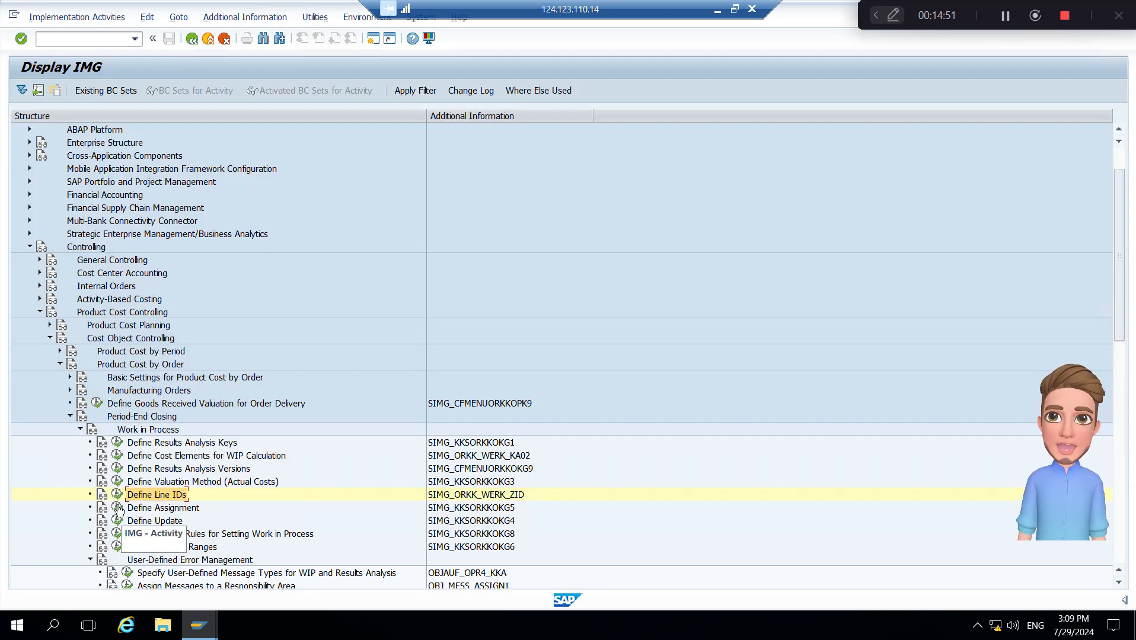
Open the Define Assignment activity under Work in Process and position the cost element assignments at controlling area K100.
click(117, 509)
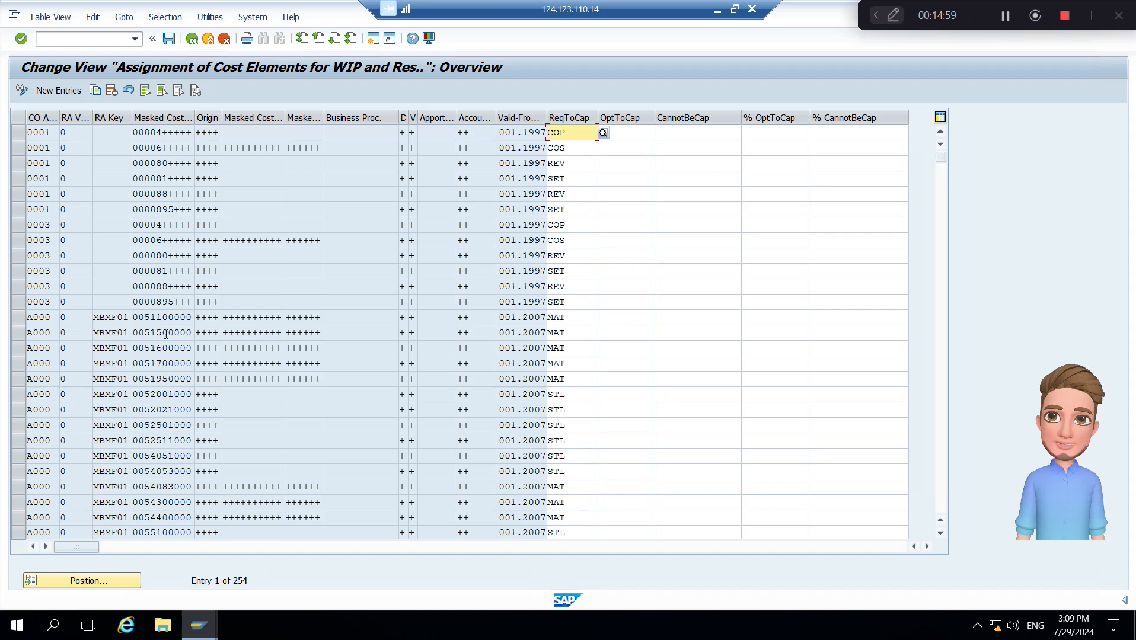
click(65, 583)
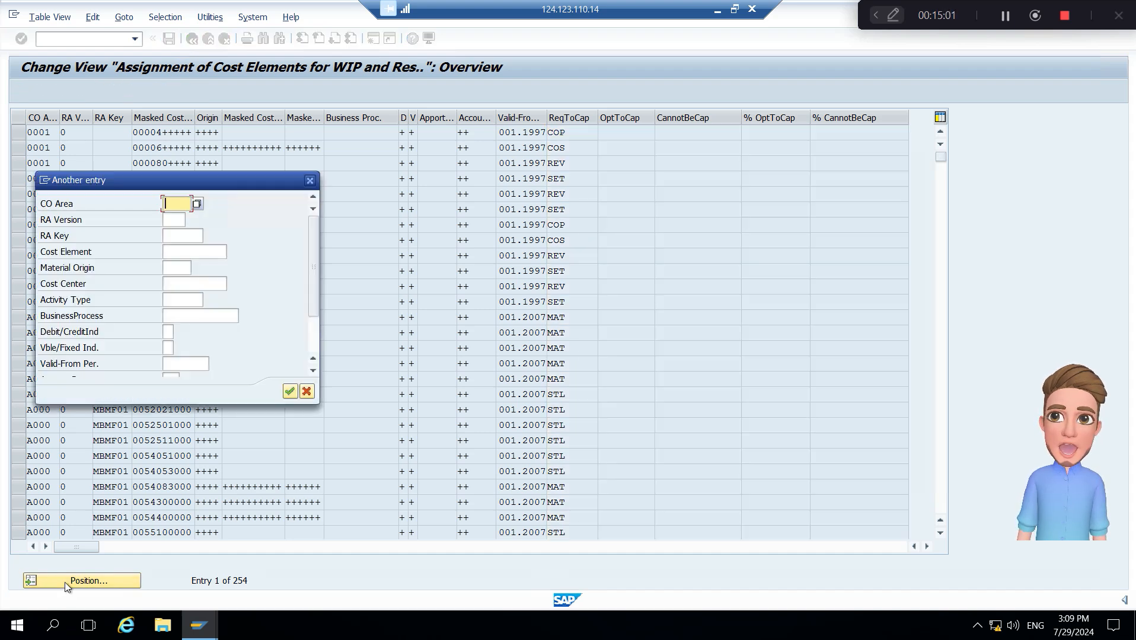
text(k100)
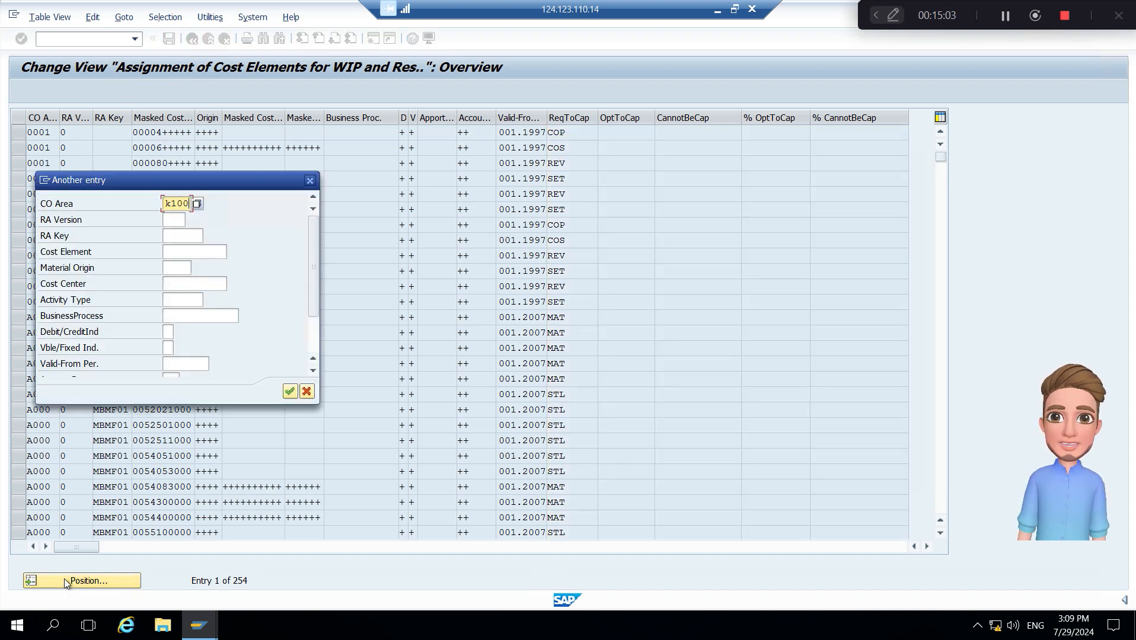
key(Return)
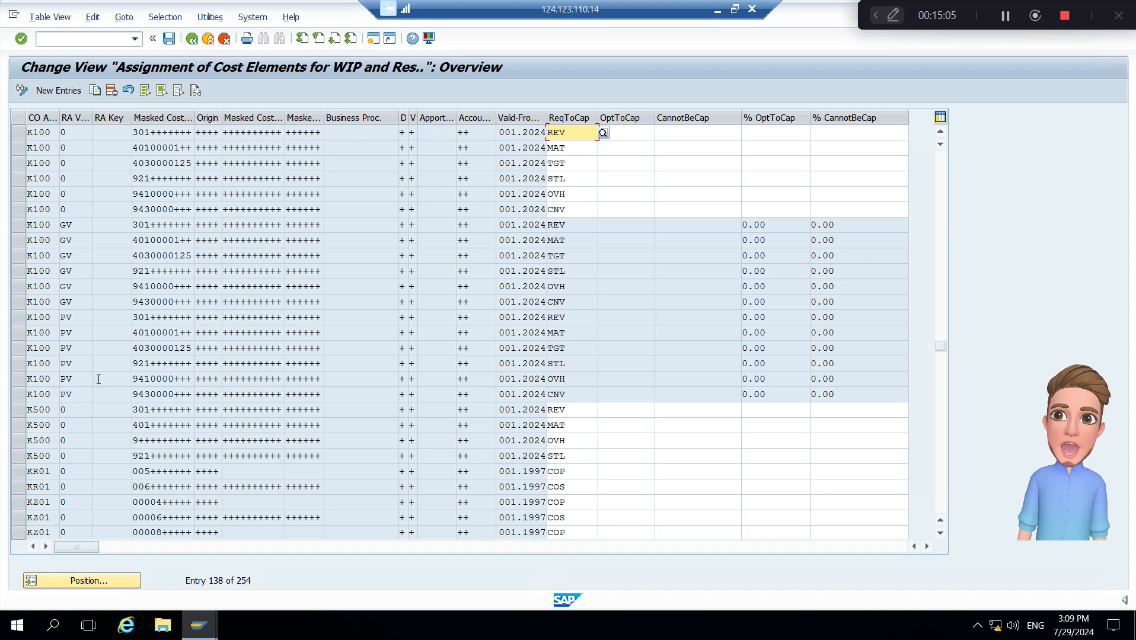
Copy the K100 version 0 assignment rows for REV, MAT, TGT and STL, leaving out OVH and CNV.
click(14, 135)
click(15, 135)
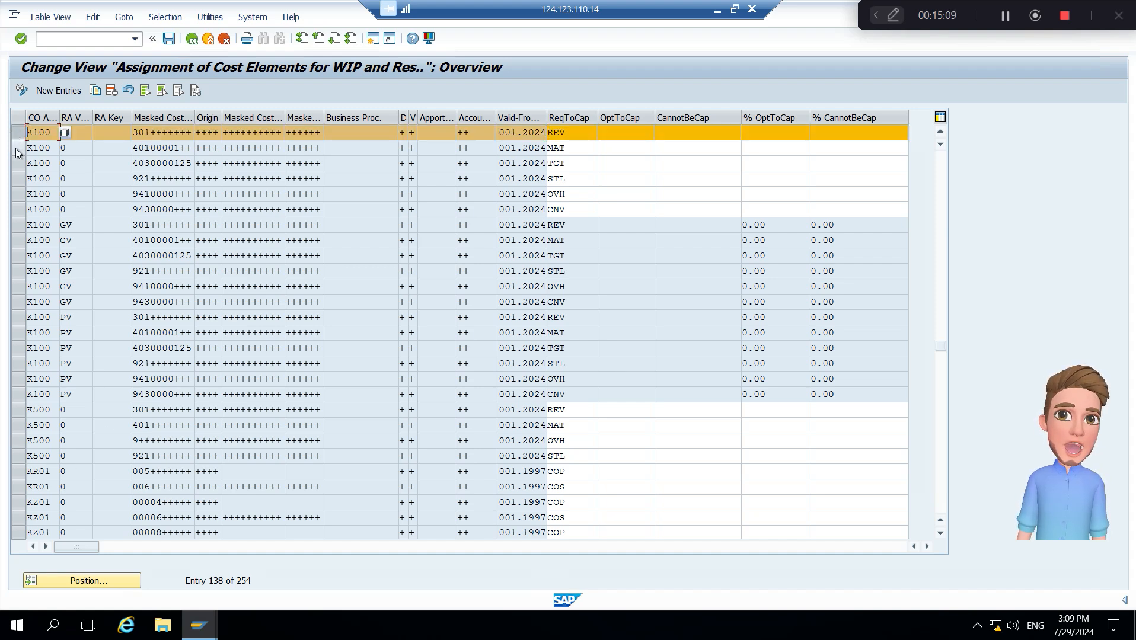
click(23, 151)
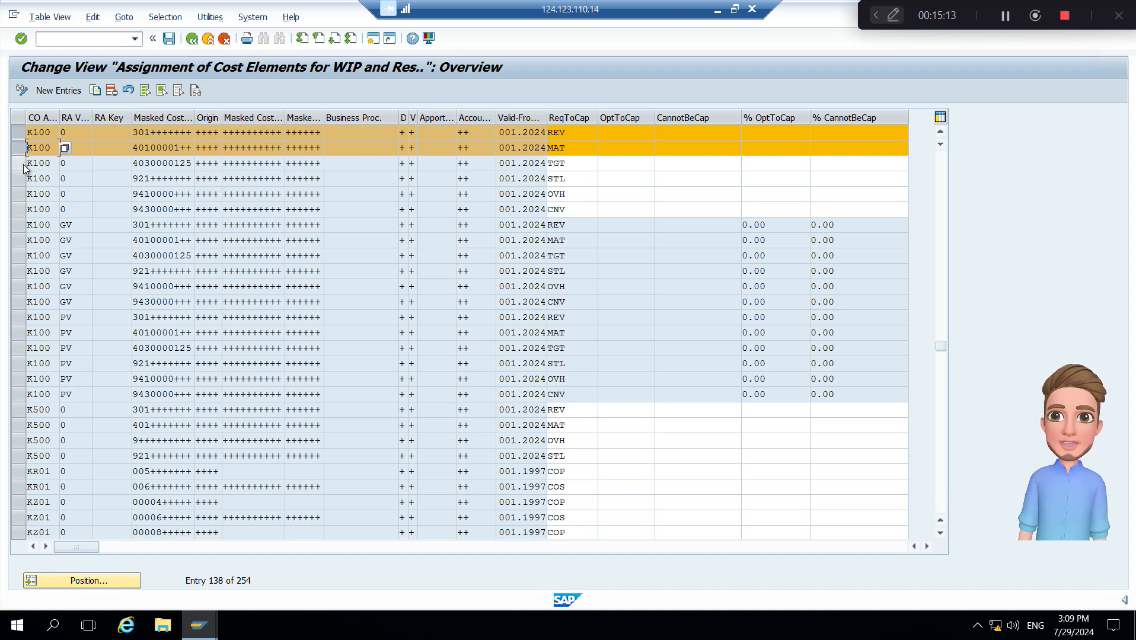
click(24, 167)
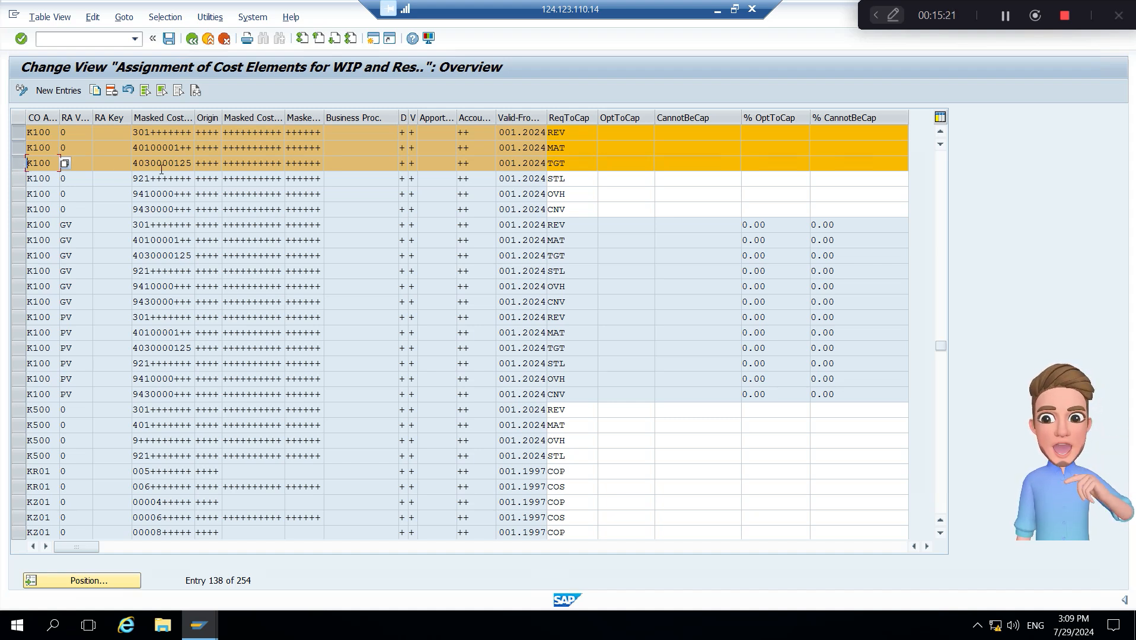
click(20, 183)
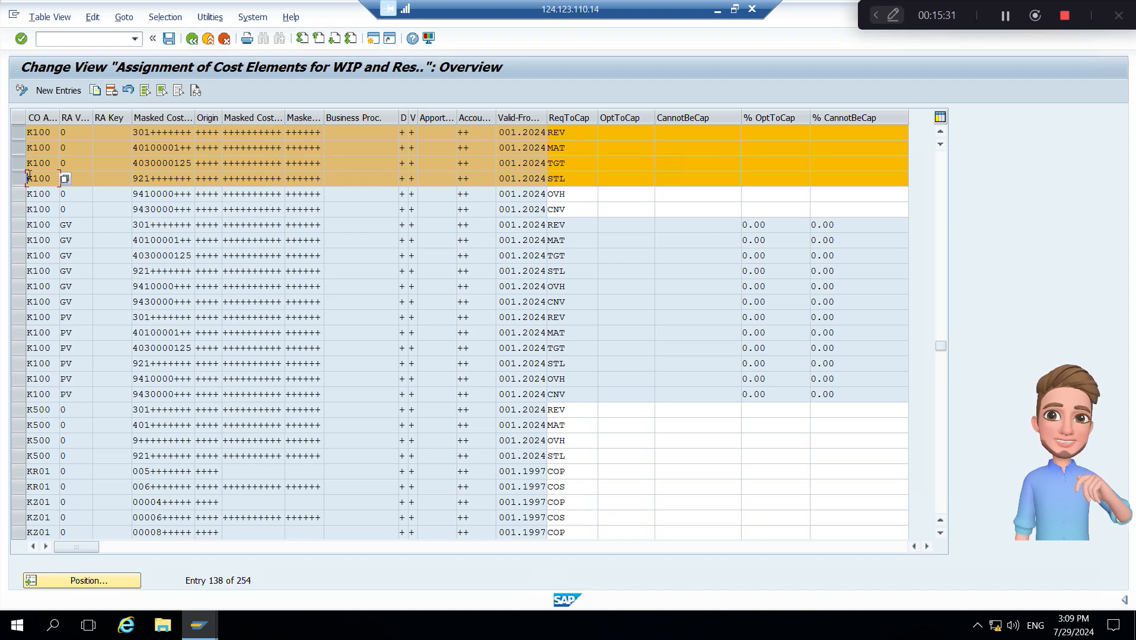
click(18, 194)
click(18, 209)
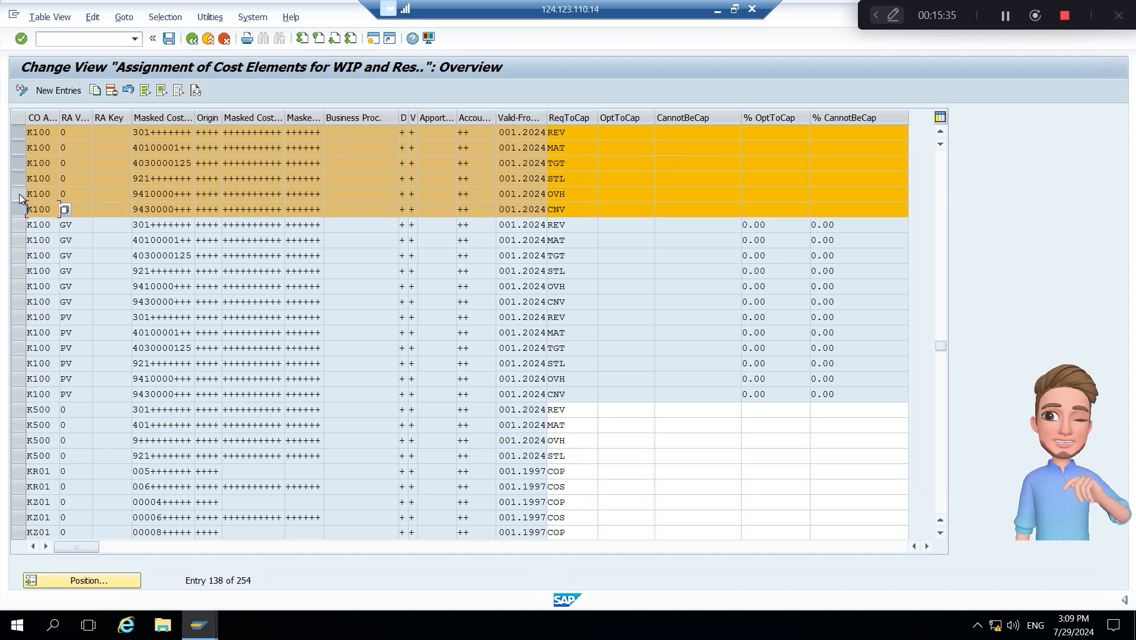
click(19, 196)
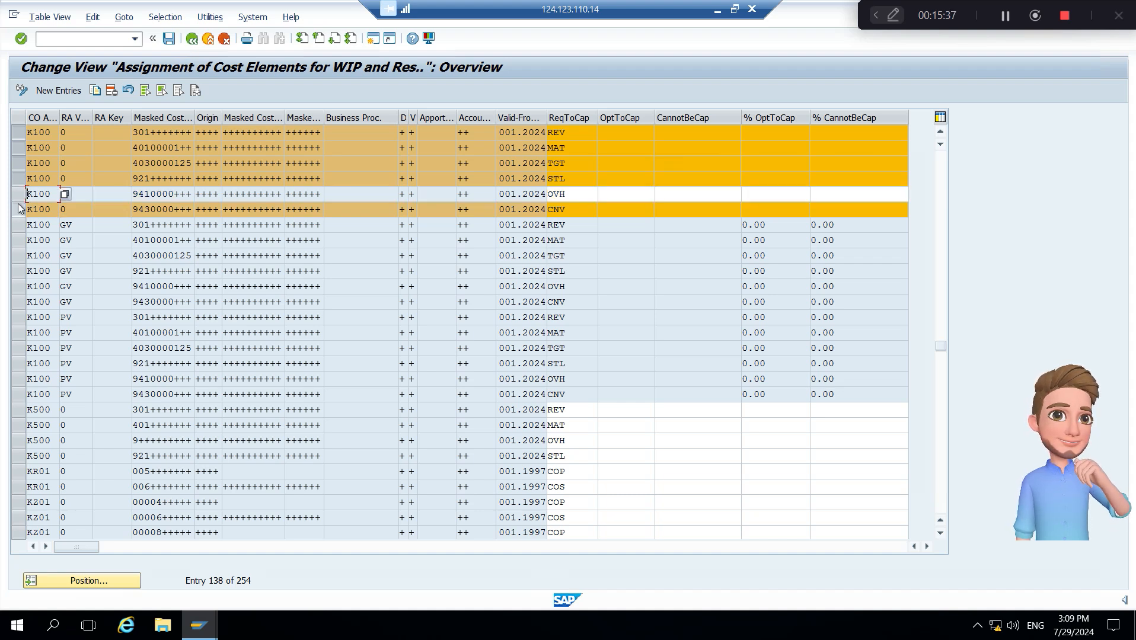
click(22, 211)
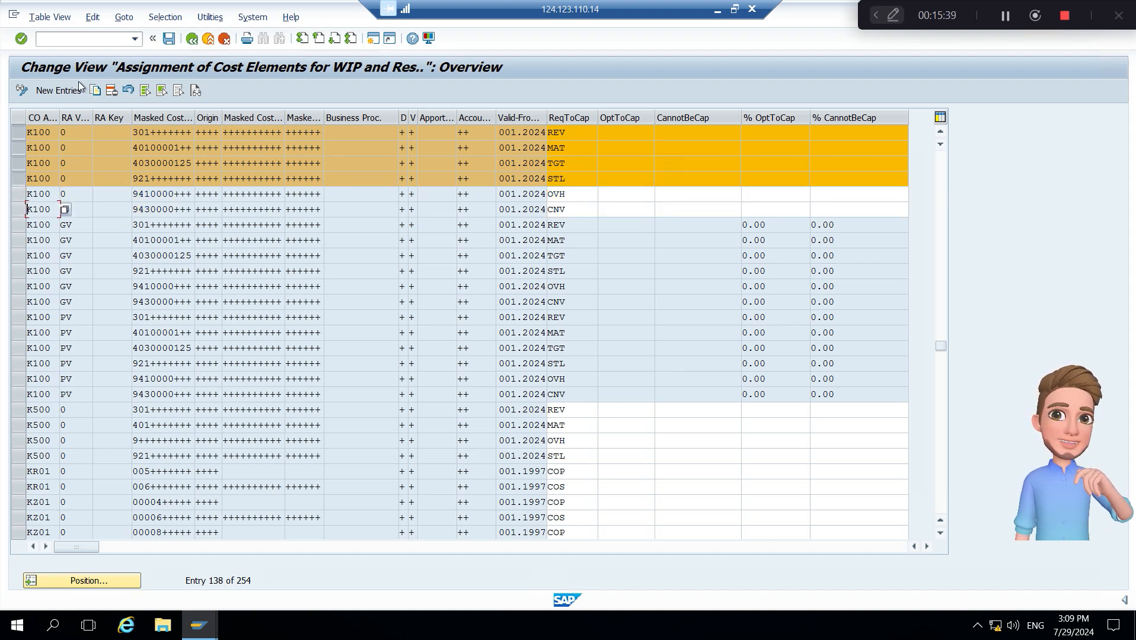
click(95, 91)
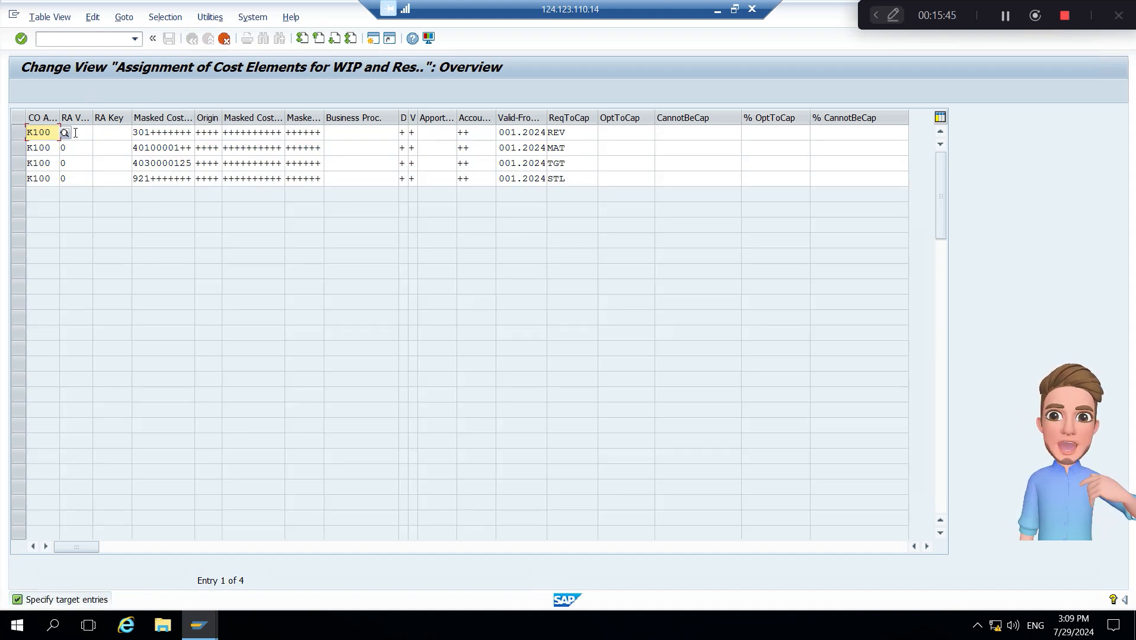
Set the controlling area of the copied REV row to T100.
key(Caps_Lock)
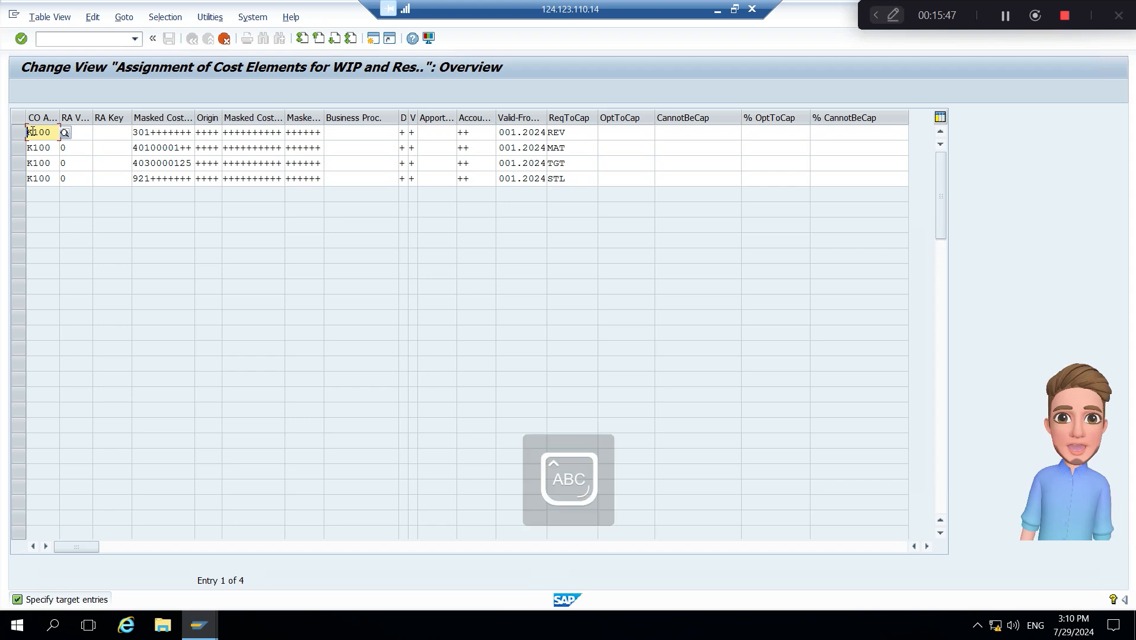
text(T)
key(BackSpace)
key(BackSpace)
key(BackSpace)
key(BackSpace)
key(BackSpace)
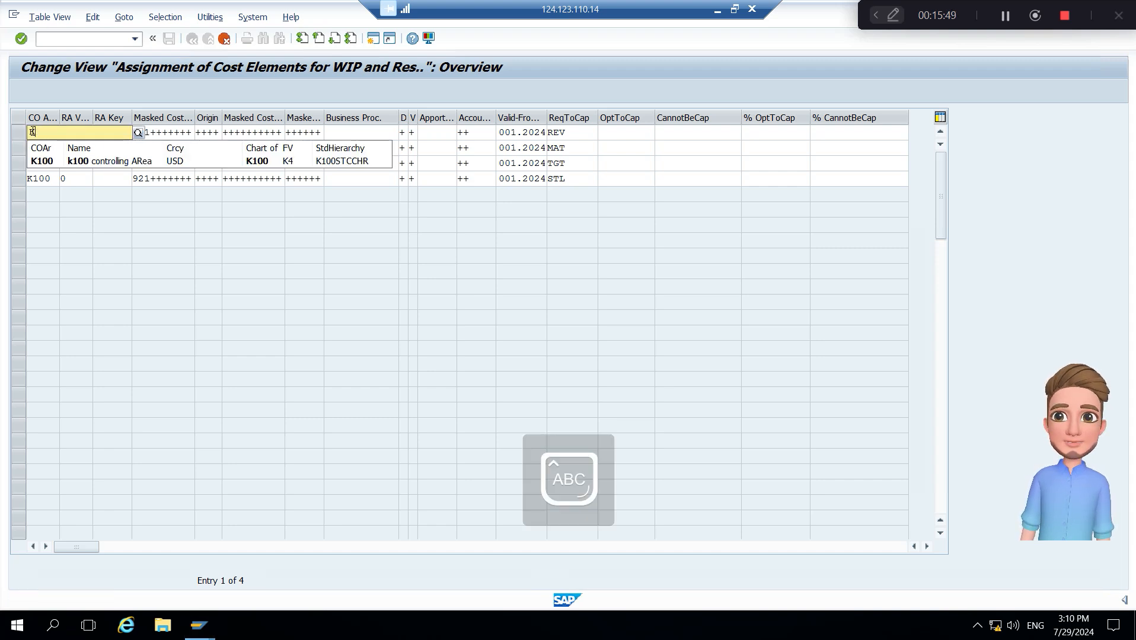
text(T100)
key(Tab)
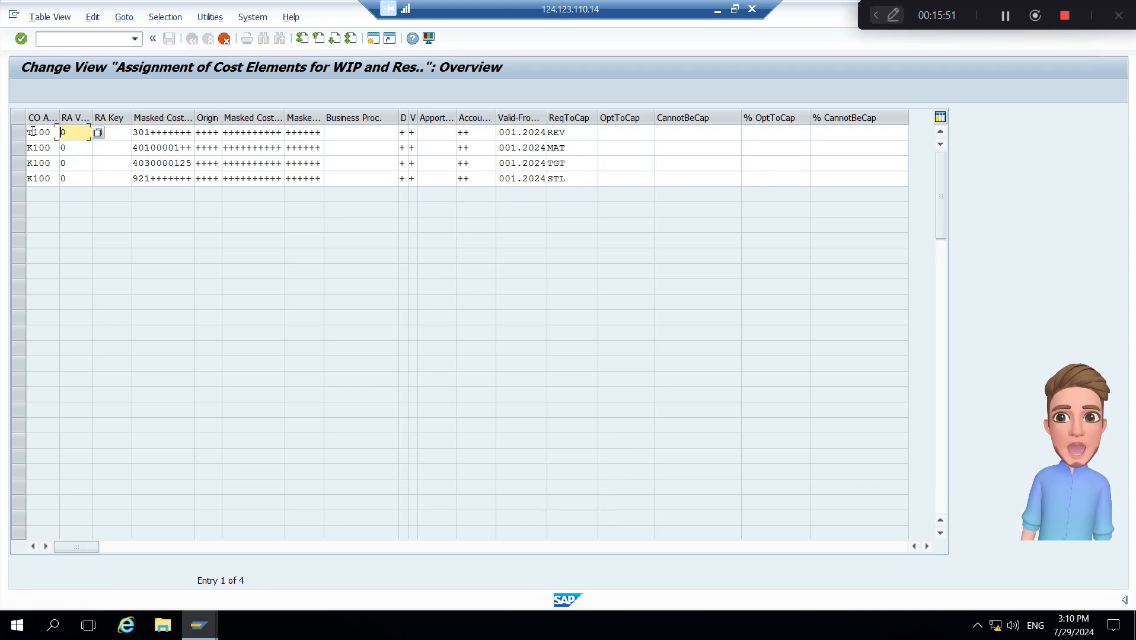
key(Tab)
key(Tab)
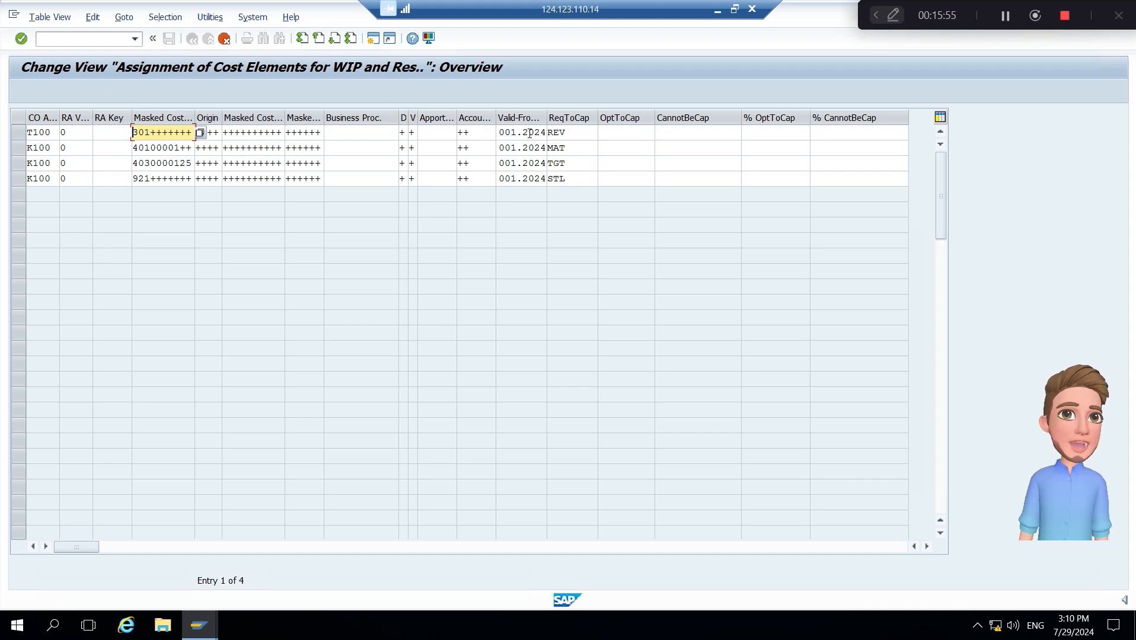
Replace the required-to-capitalize line ID TGT in the third copied row with CON.
click(581, 137)
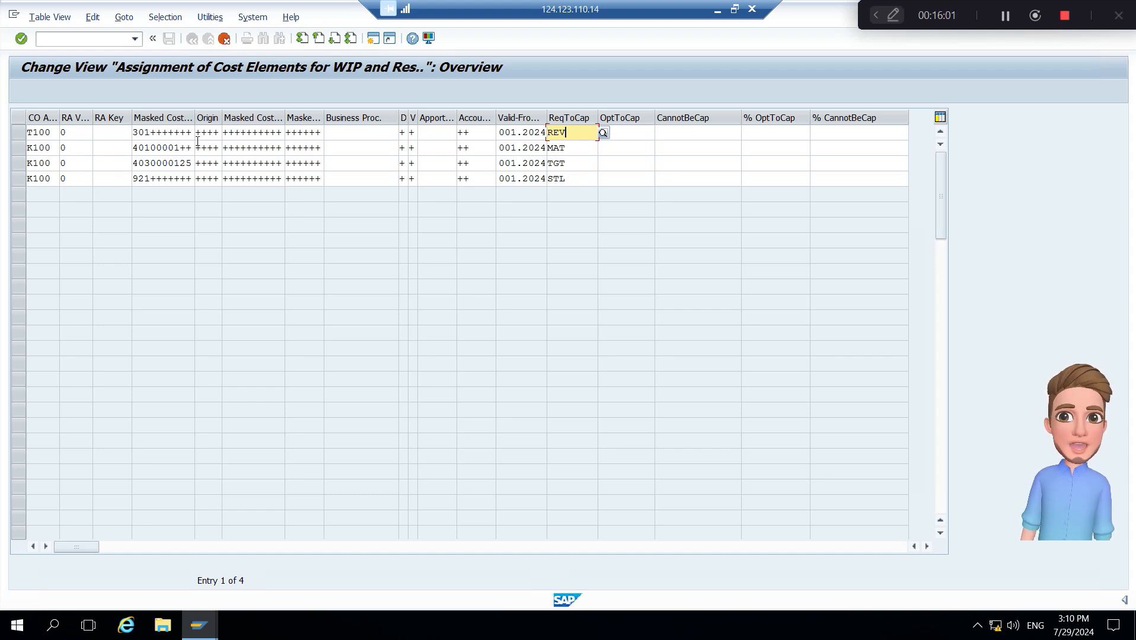
click(574, 148)
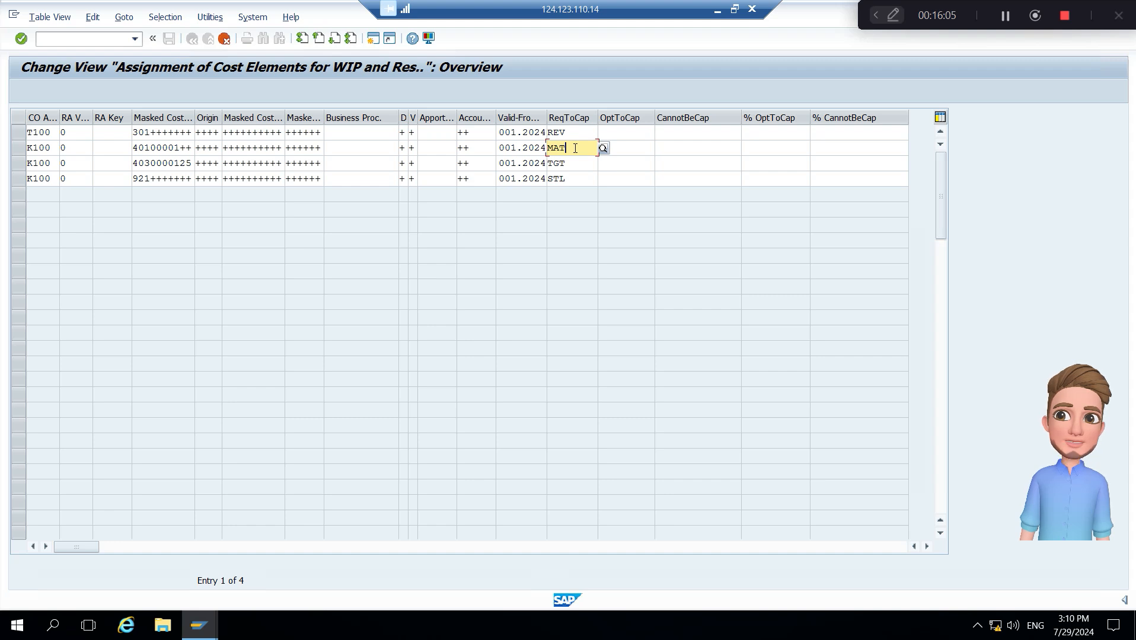
click(149, 162)
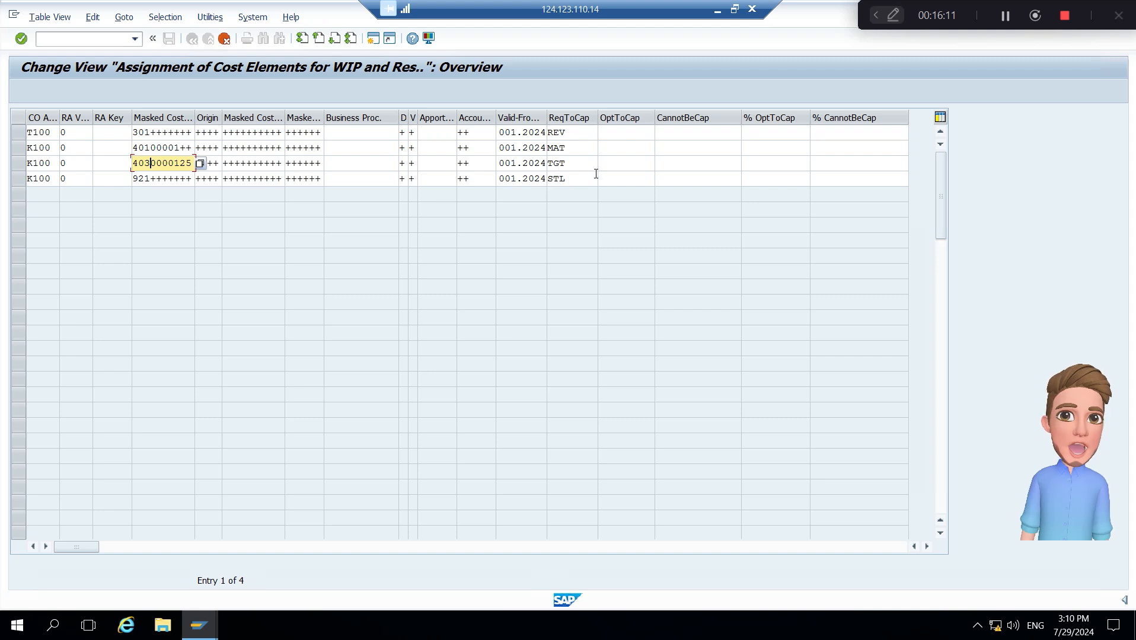
click(574, 162)
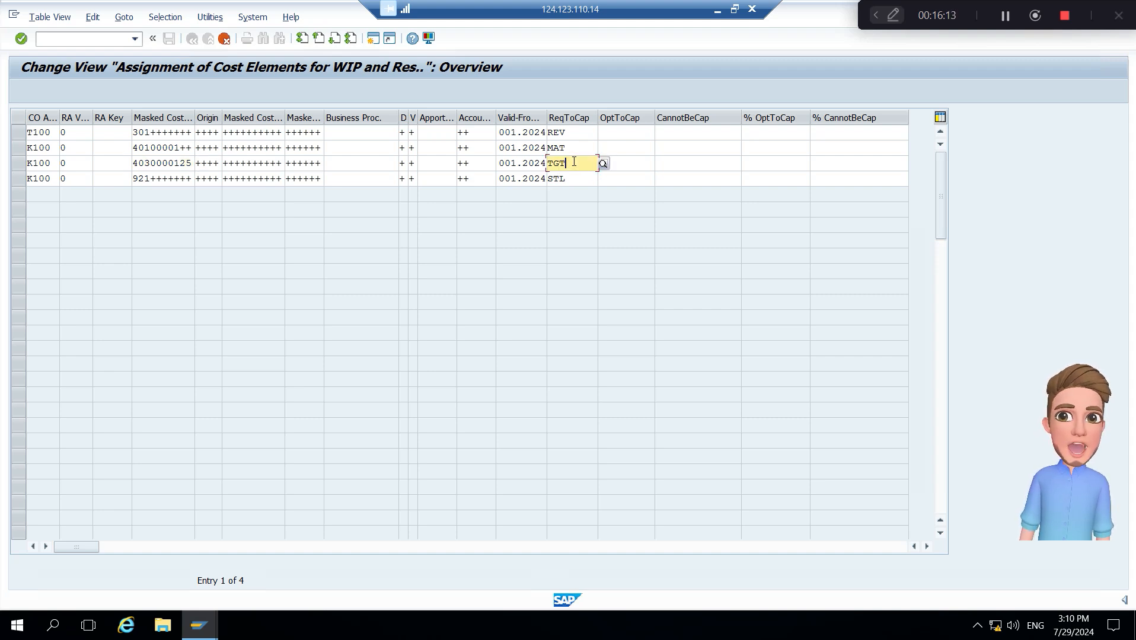
key(BackSpace)
key(BackSpace)
key(BackSpace)
text(con)
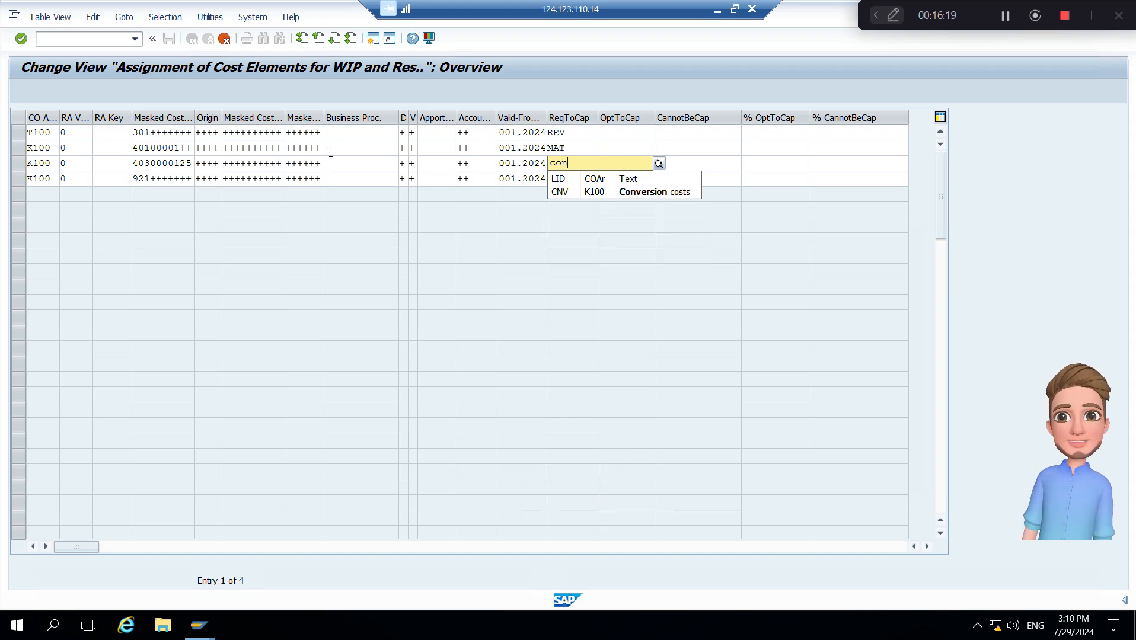
Set the masked cost element of the CON row to 943+++++++ and confirm the entry.
click(145, 162)
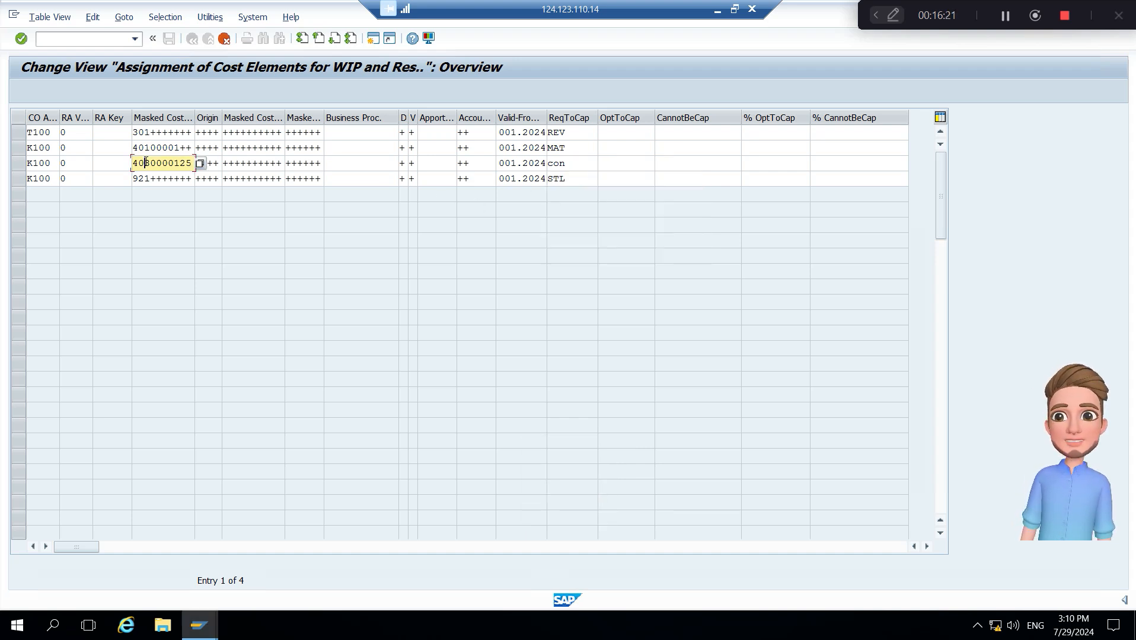
double_click(145, 162)
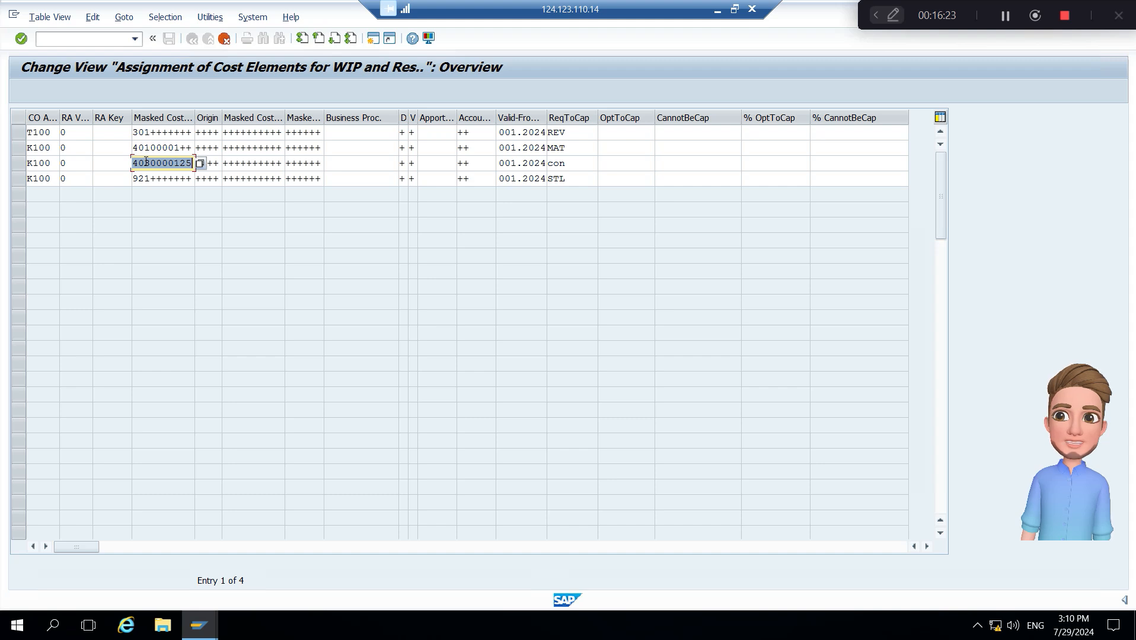
text(9)
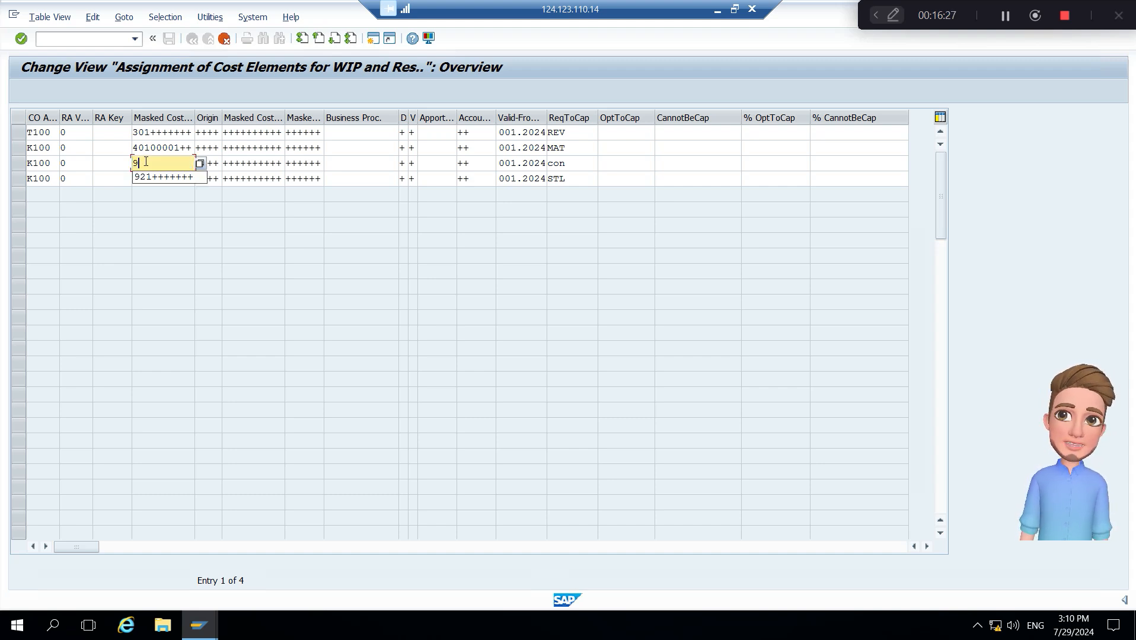
text(43)
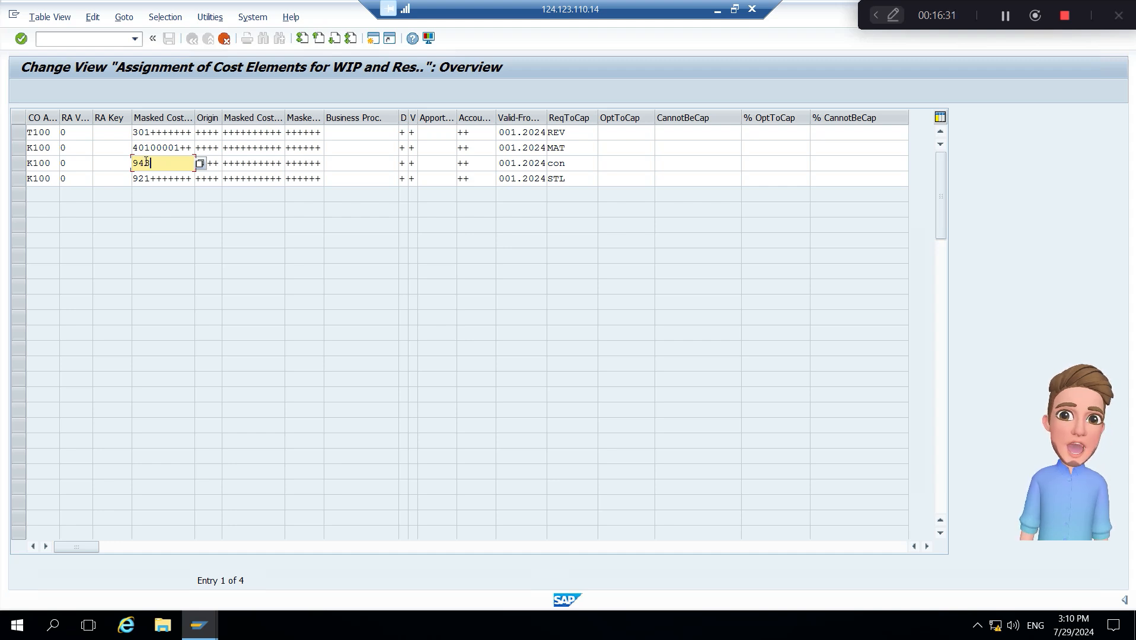
text(+++++++)
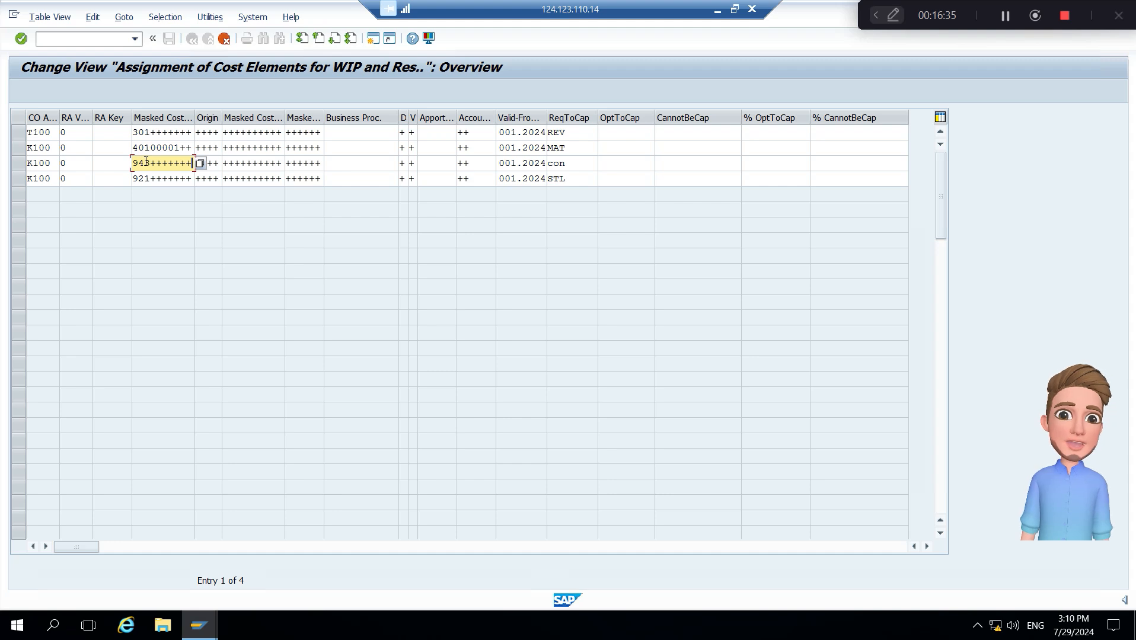
key(Return)
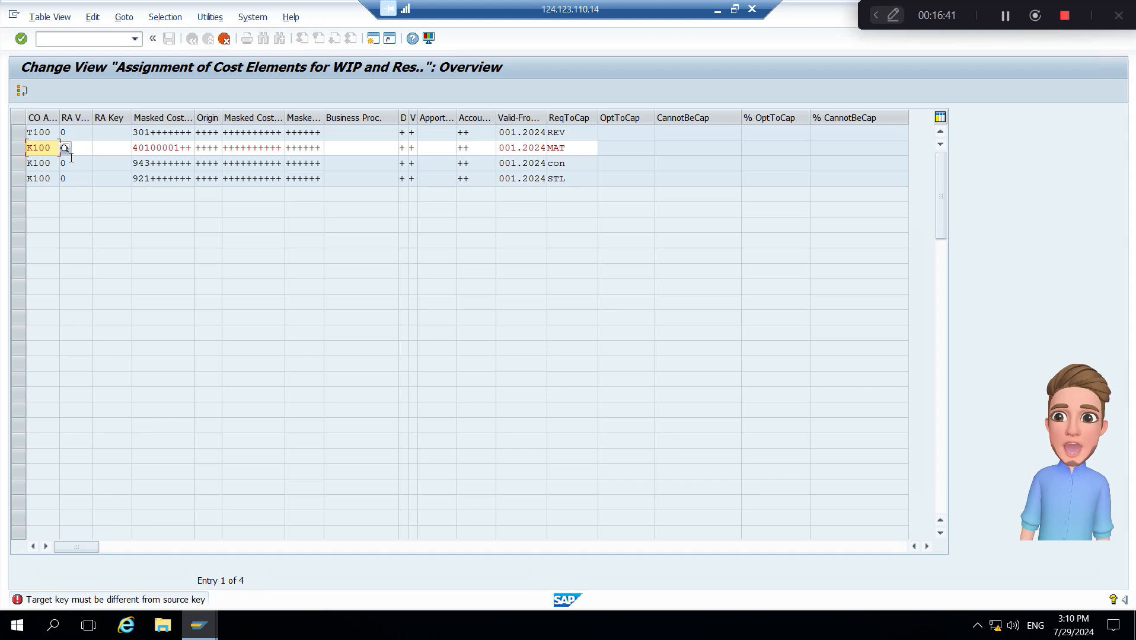
Set the controlling area of the copied MAT row to T100 and confirm the entry.
key(Caps_Lock)
text(T)
key(BackSpace)
key(BackSpace)
key(BackSpace)
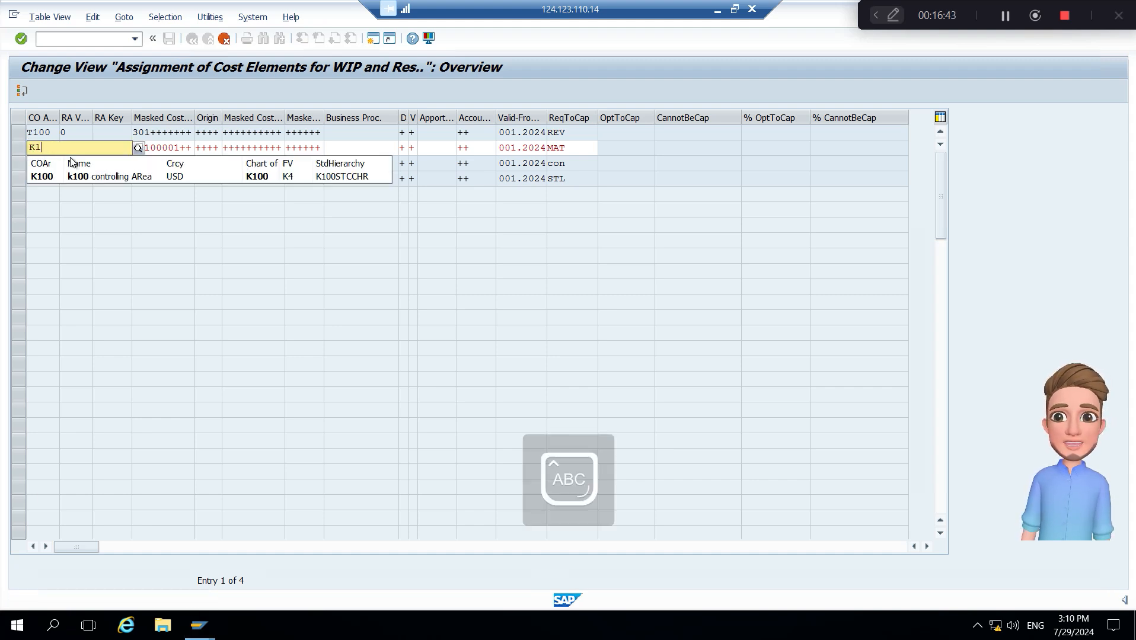
key(BackSpace)
key(BackSpace)
text(T10)
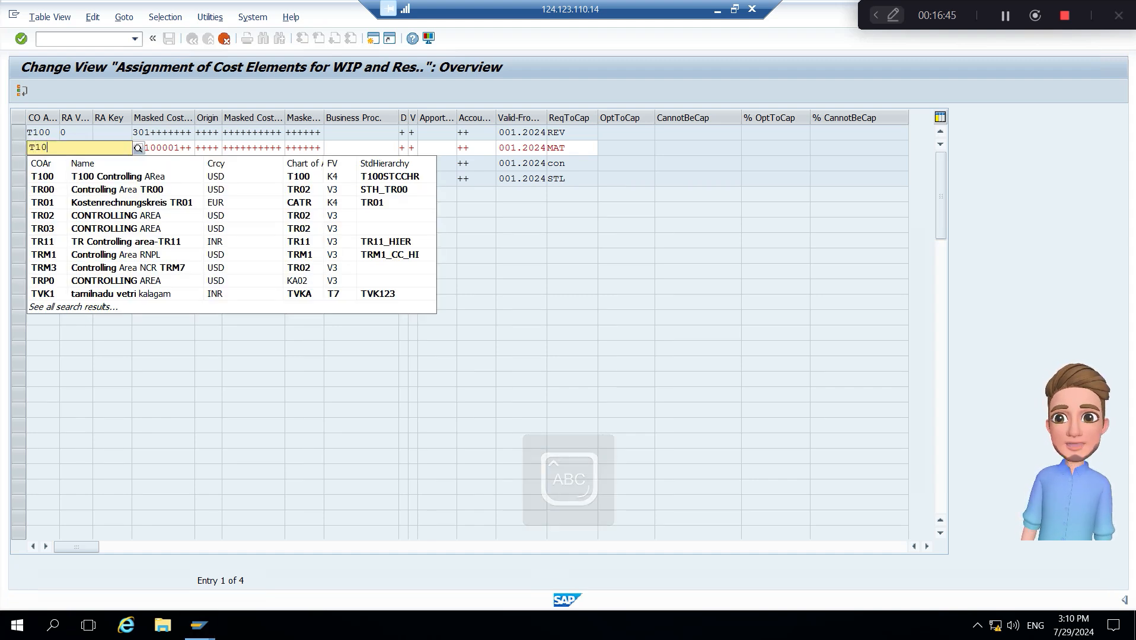
text(0)
key(Return)
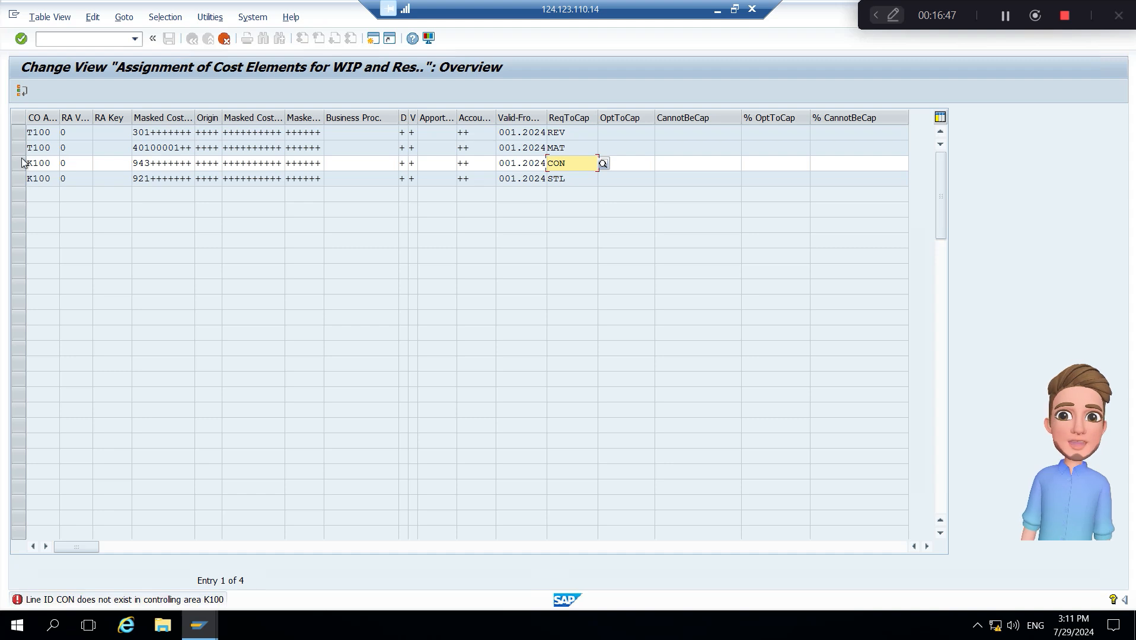
Set the controlling area of the copied CON row to T100 and confirm the entry.
click(33, 163)
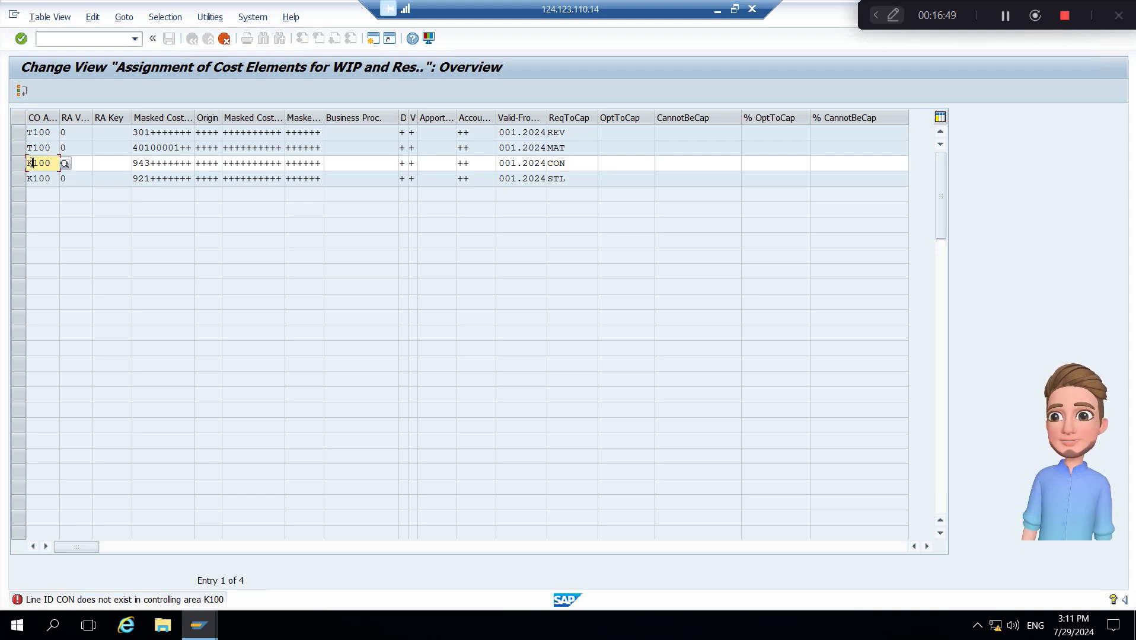
key(BackSpace)
key(BackSpace)
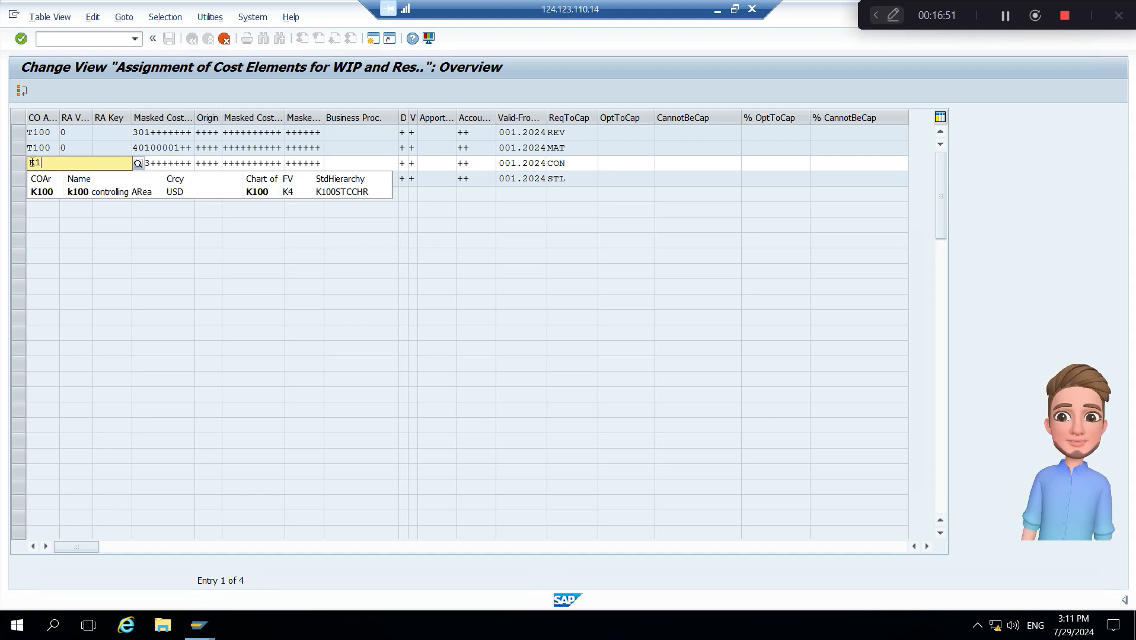
key(BackSpace)
key(BackSpace)
text(T100)
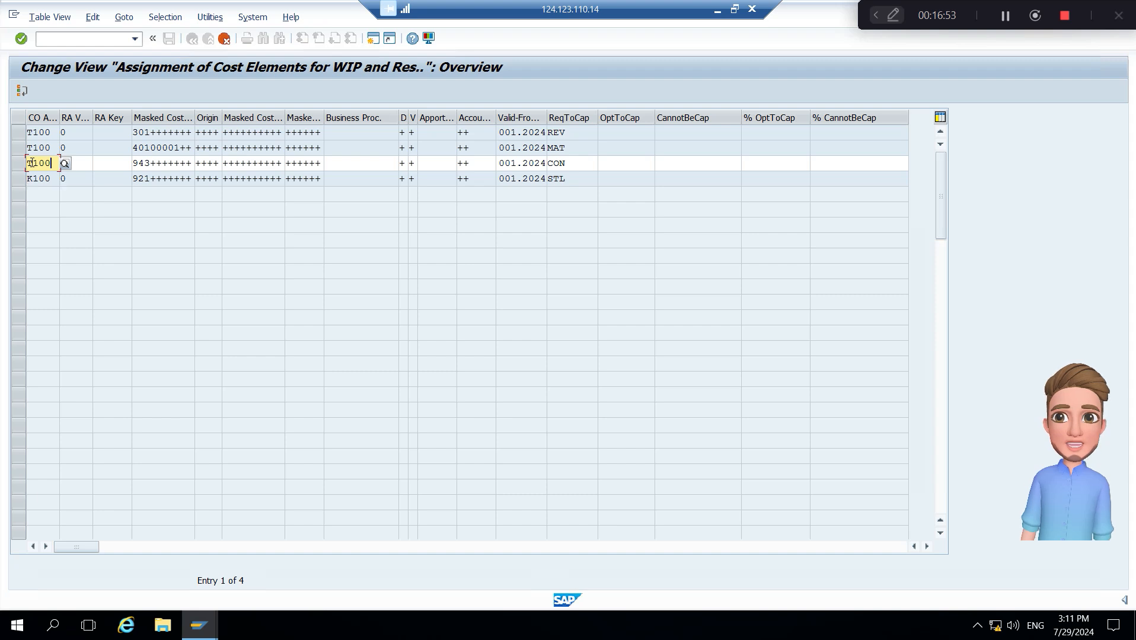
key(Return)
Replace the controlling area of the copied STL row with T100 and confirm the entry to complete the copy.
text(T)
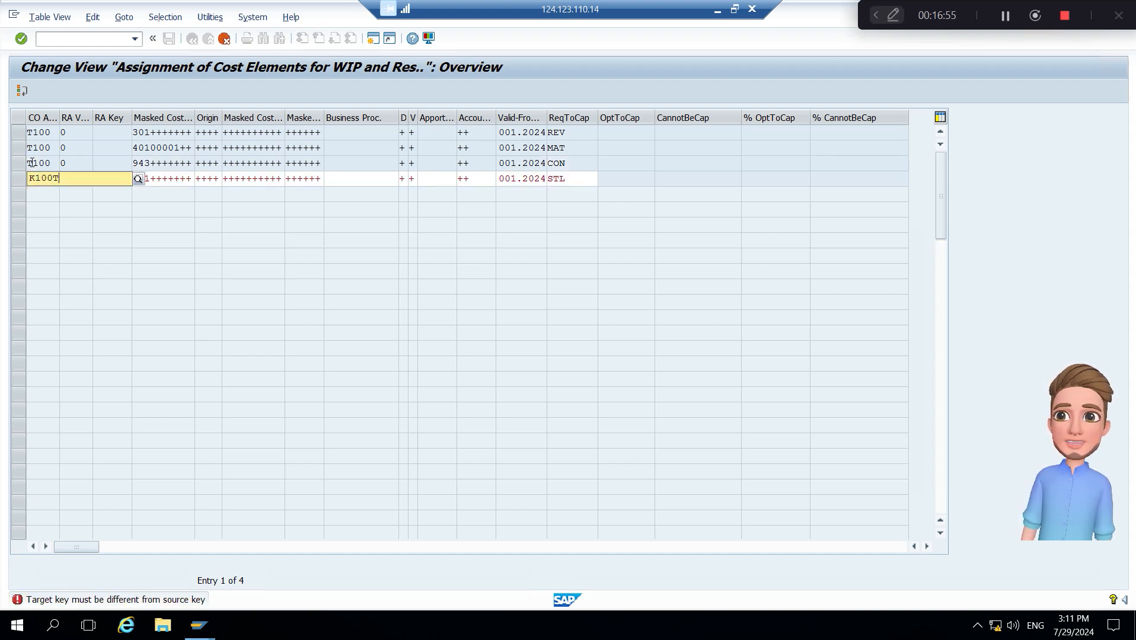
key(BackSpace)
key(BackSpace)
key(BackSpace)
key(BackSpace)
key(BackSpace)
text(T)
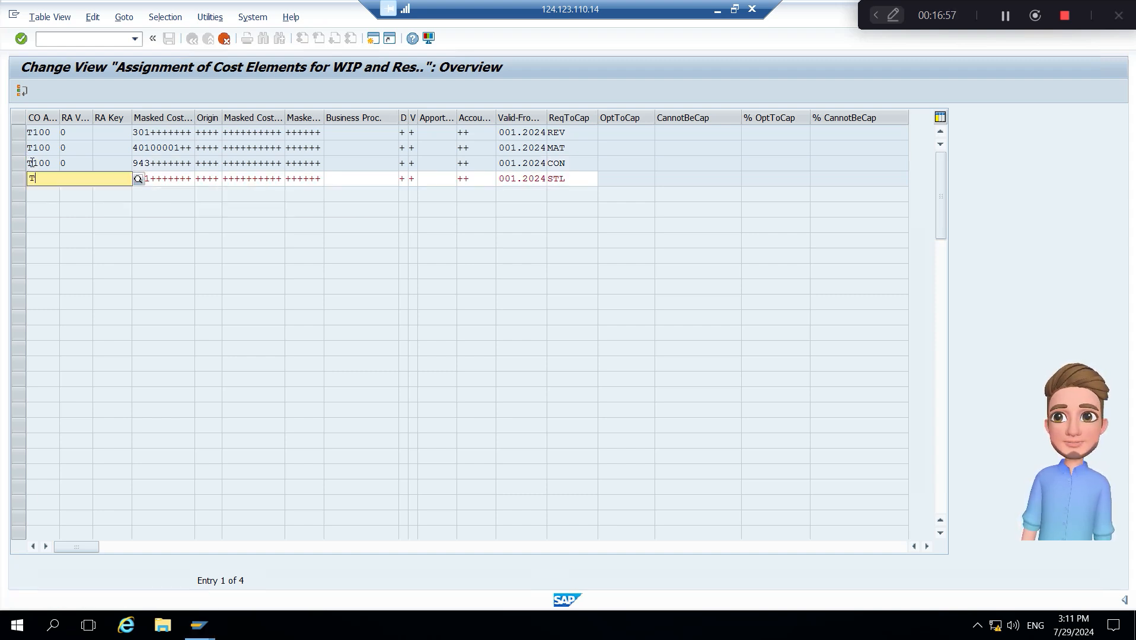
text(100)
key(Return)
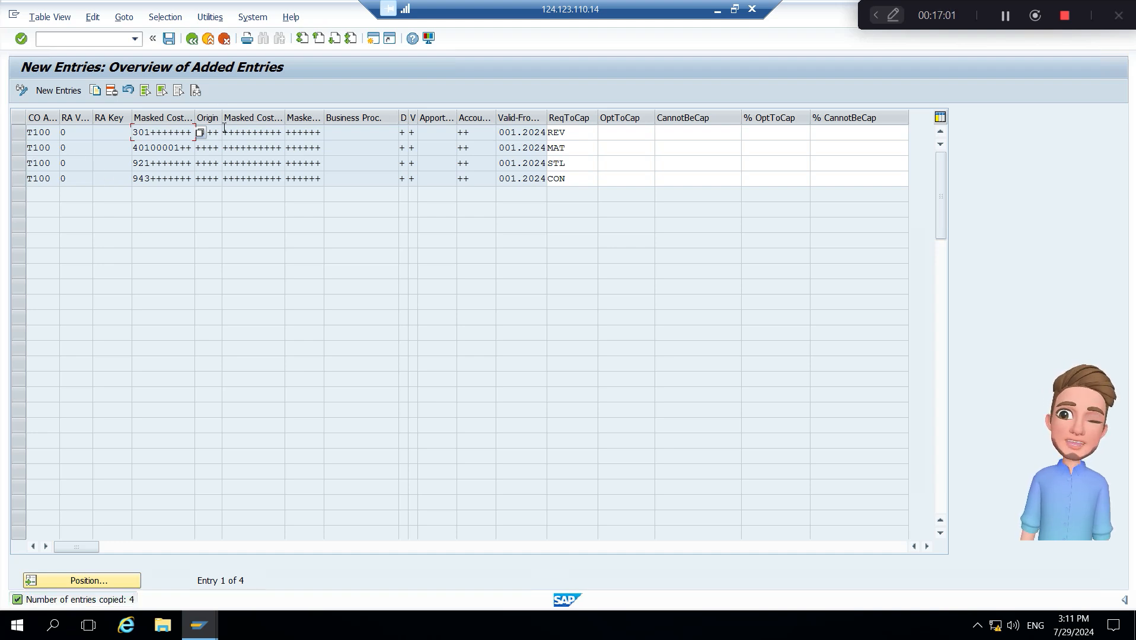
Copy the T100 CON row as a new entry and set its masked cost element to 941+++++++.
click(575, 179)
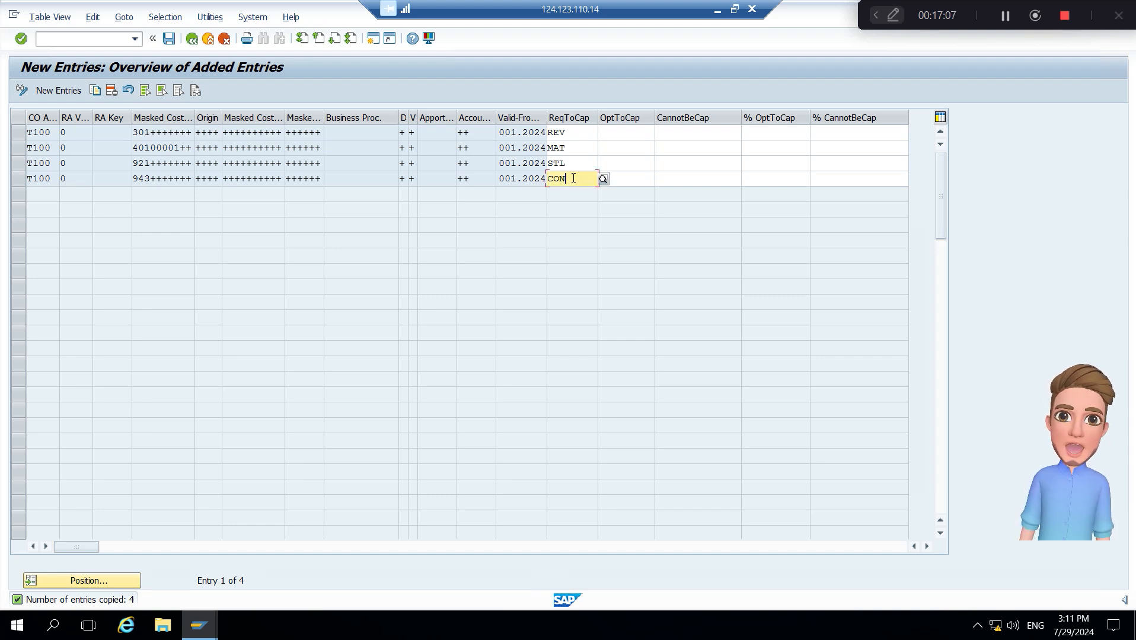
click(22, 179)
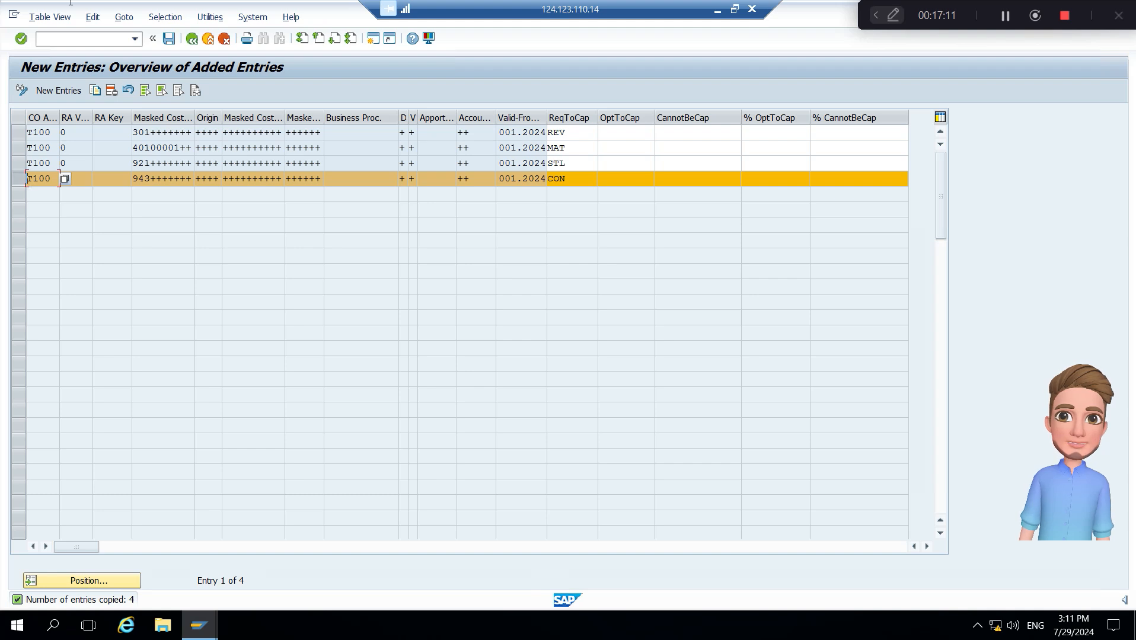
click(95, 90)
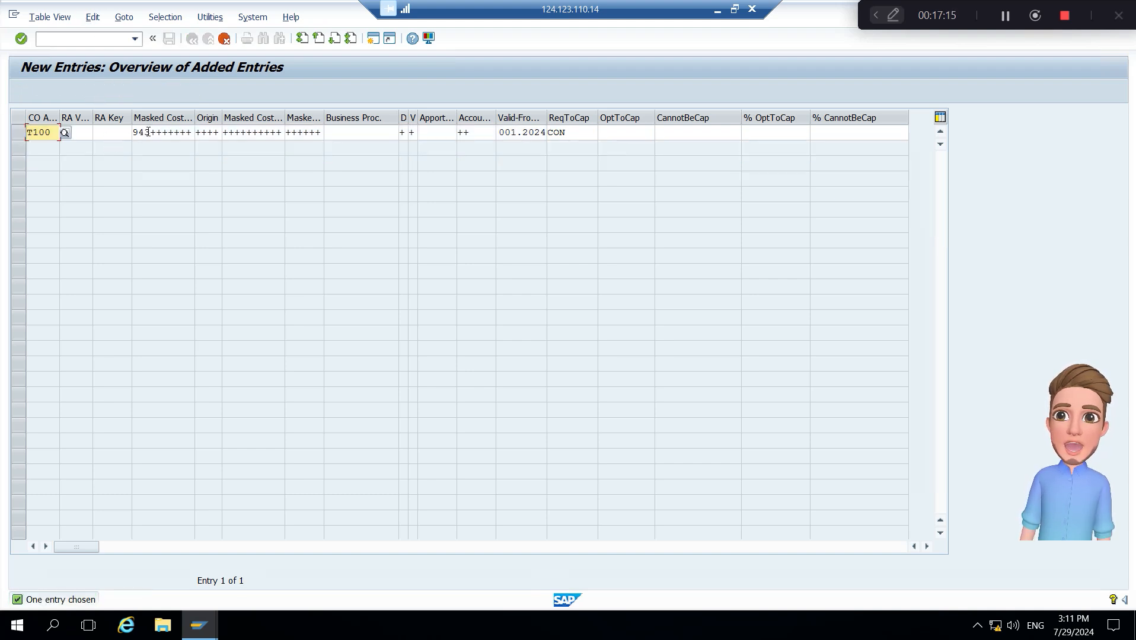
click(150, 132)
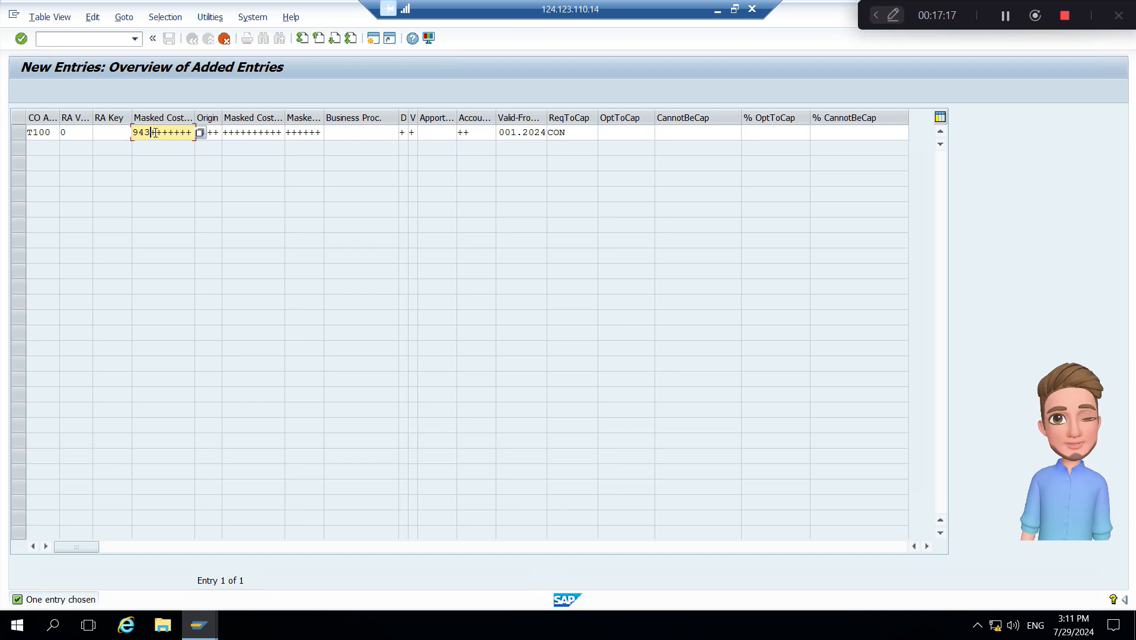
key(BackSpace)
text(1)
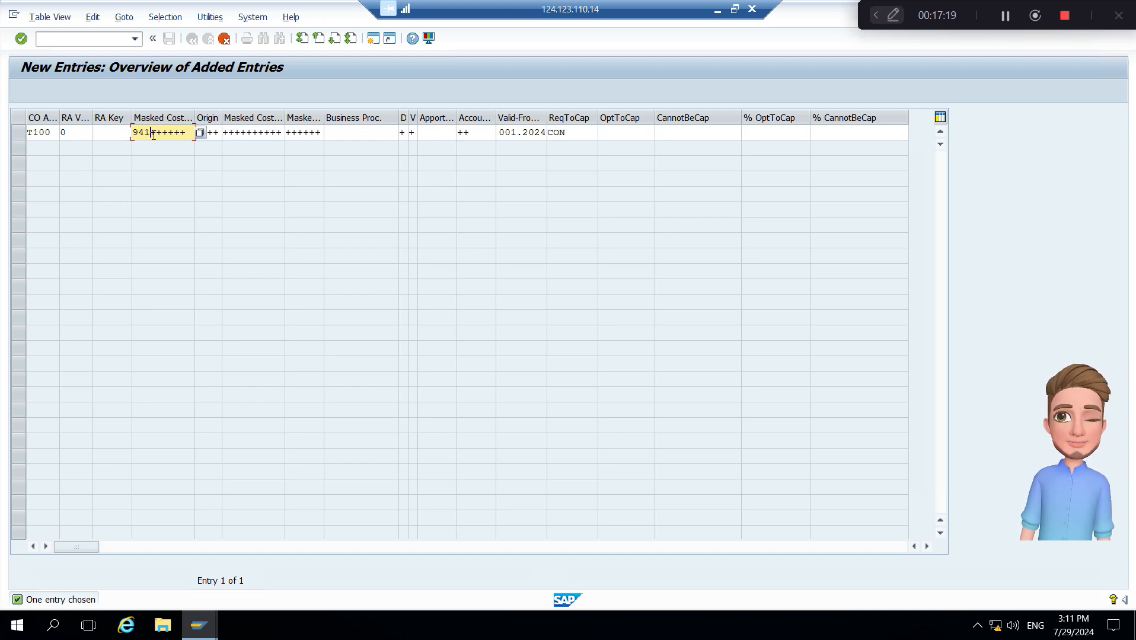
click(187, 132)
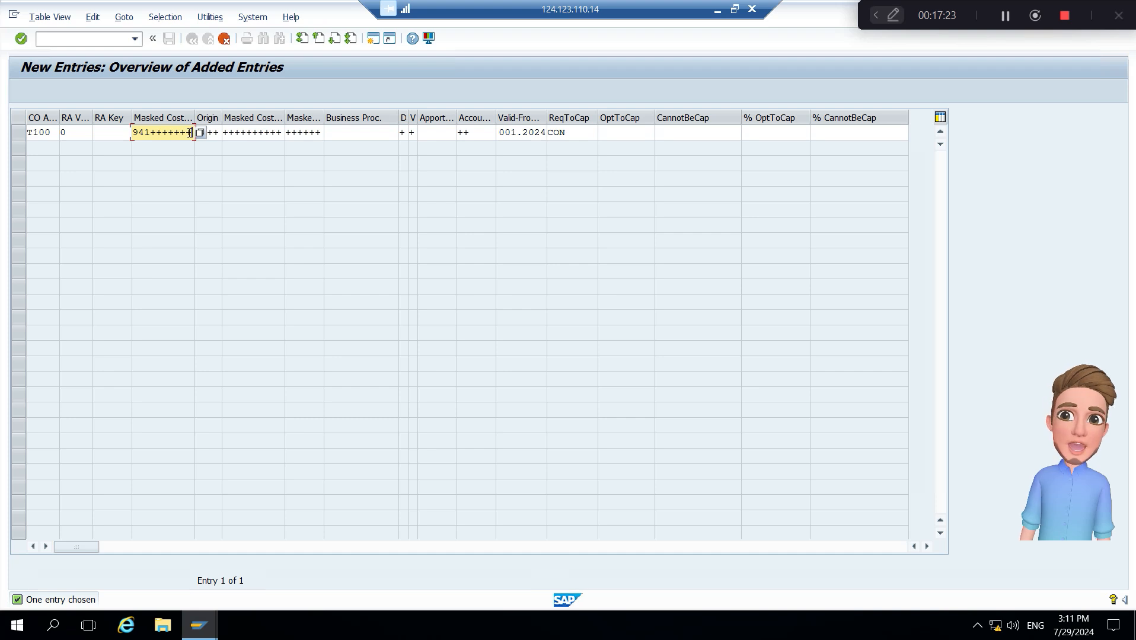
Replace the required-to-capitalize line ID of the 941+++++++ entry with OVH and confirm the copy.
click(567, 132)
key(BackSpace)
key(BackSpace)
key(BackSpace)
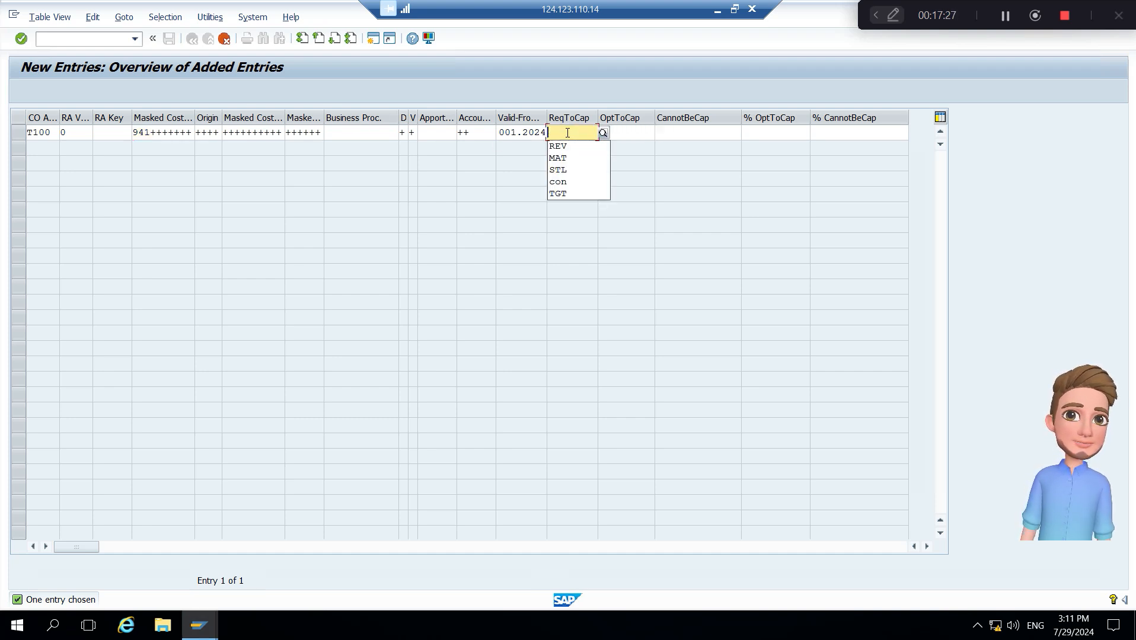
key(Caps_Lock)
text(cvh)
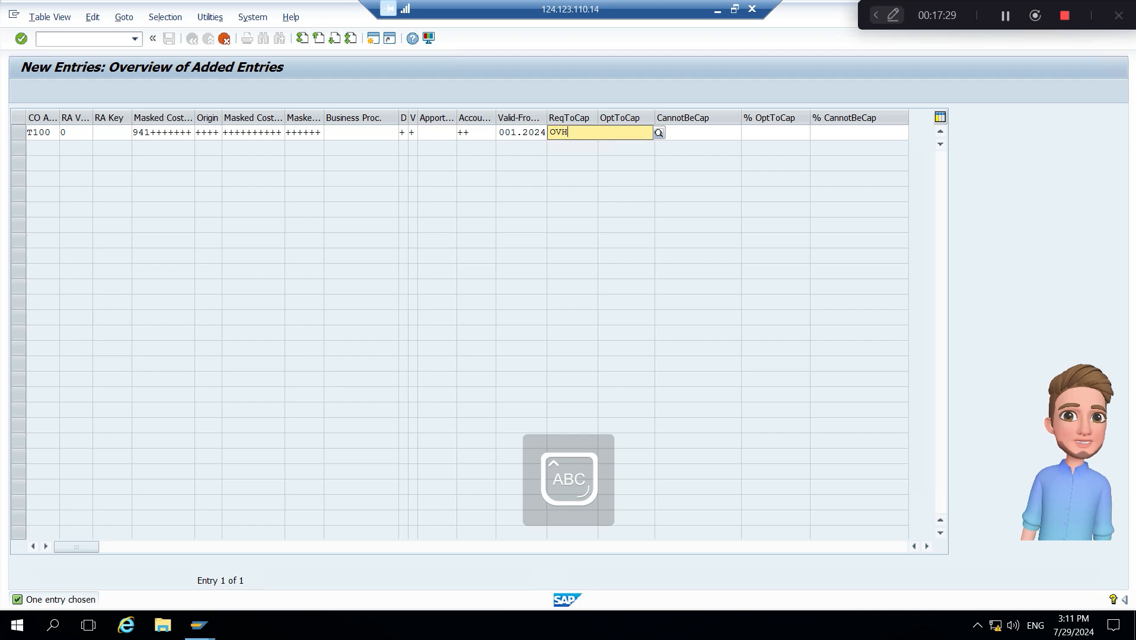
key(Return)
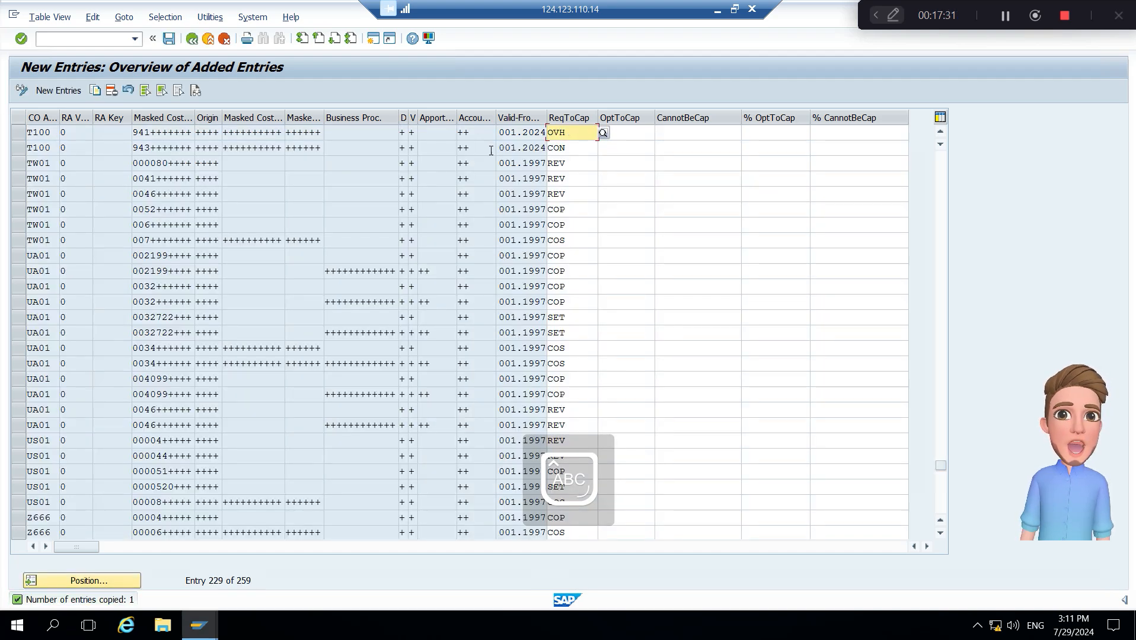
Save the cost element assignments under the proposed customizing request and return to the IMG structure.
click(172, 36)
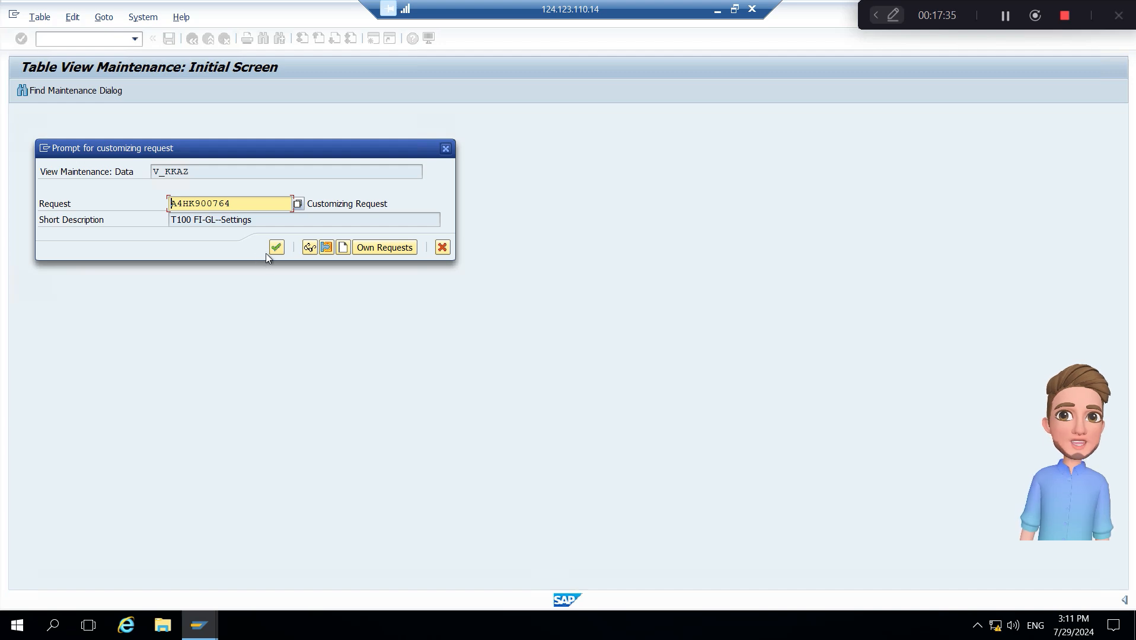
click(276, 248)
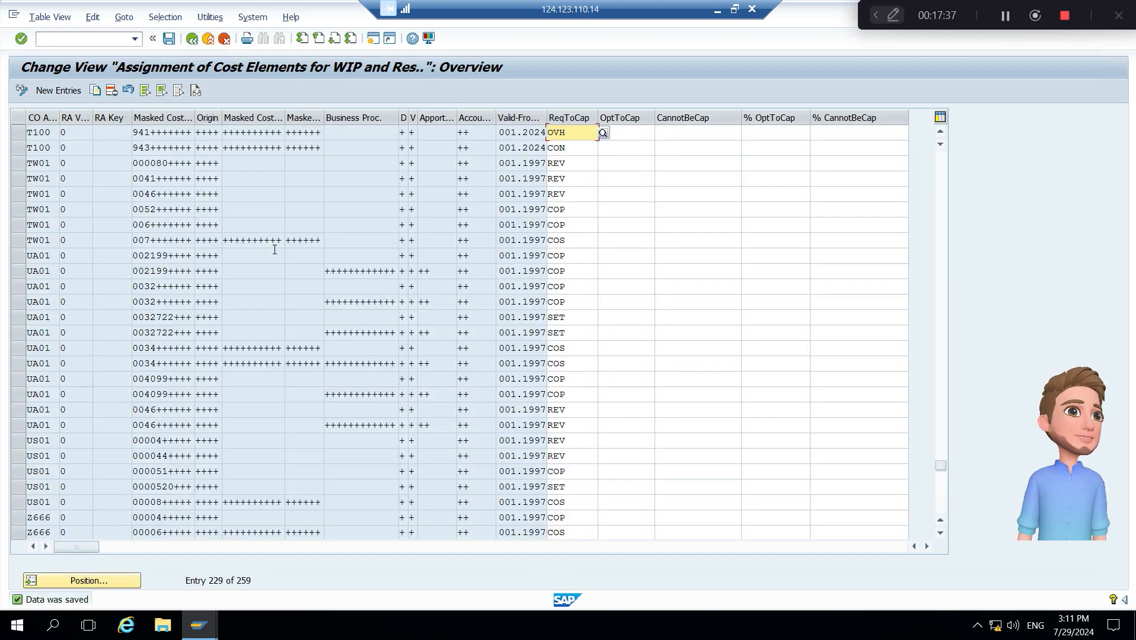
click(169, 41)
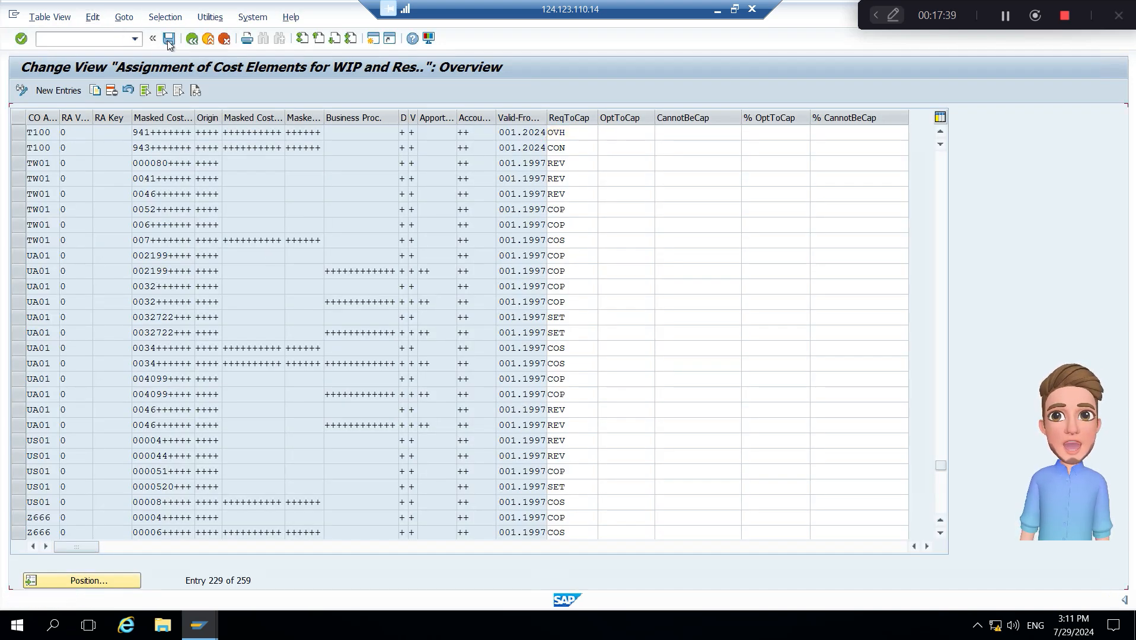
click(192, 41)
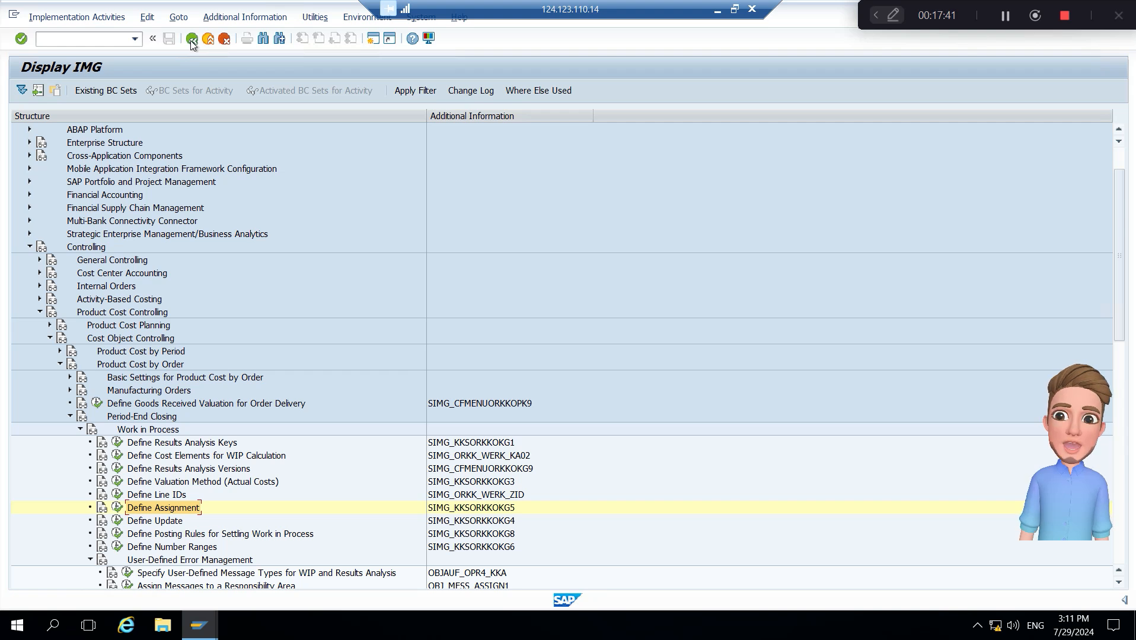
Open the Define Update activity for work in process and position the entry list at controlling area K100.
click(119, 522)
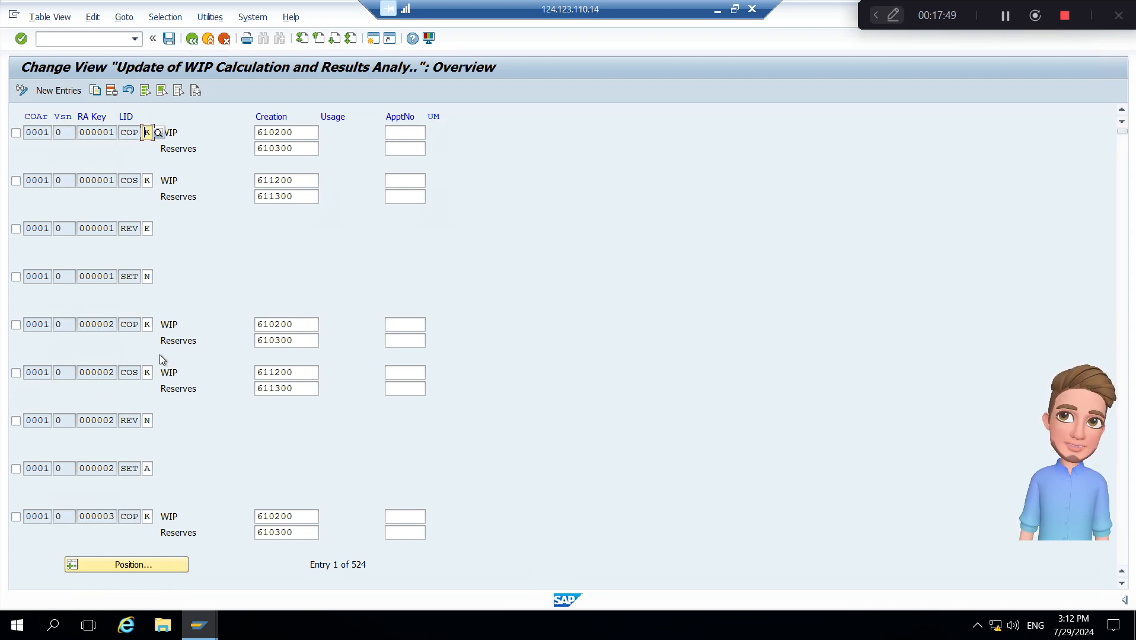
click(145, 562)
text(K100)
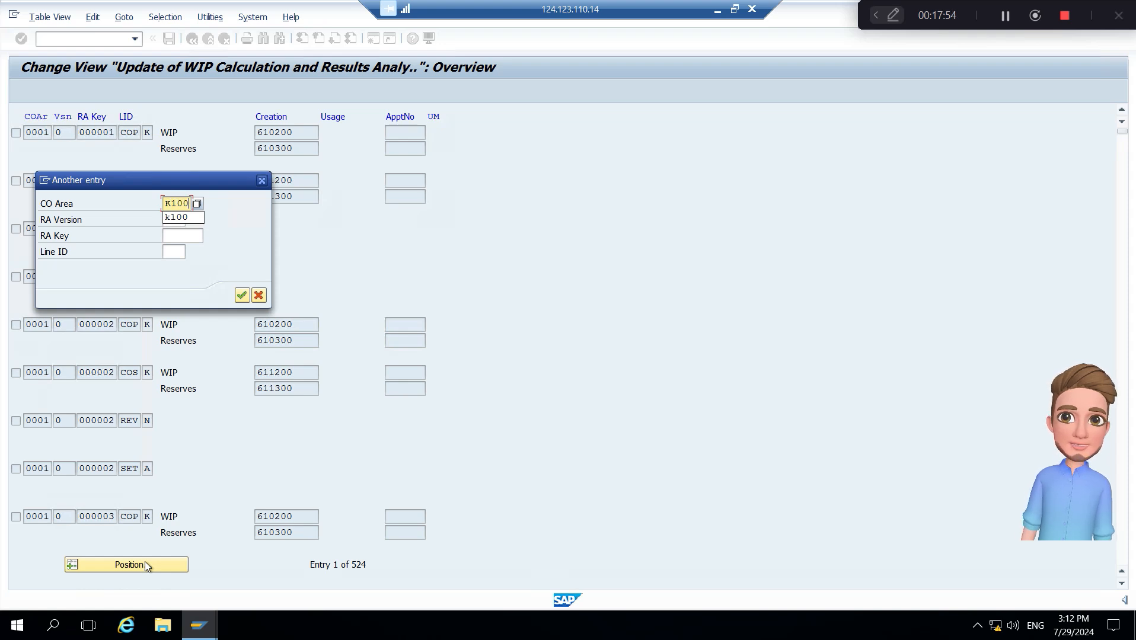
key(Return)
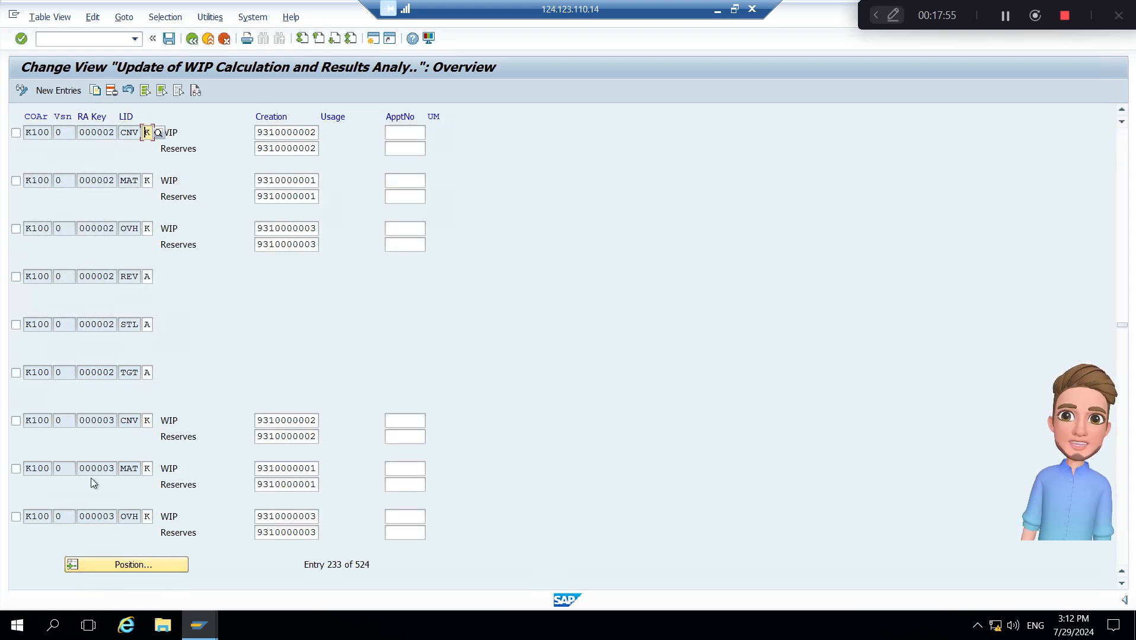
Select the K100 update entries CNV, MAT, OVH, REV, STL and TGT with RA key 000002 and start copying them.
click(16, 133)
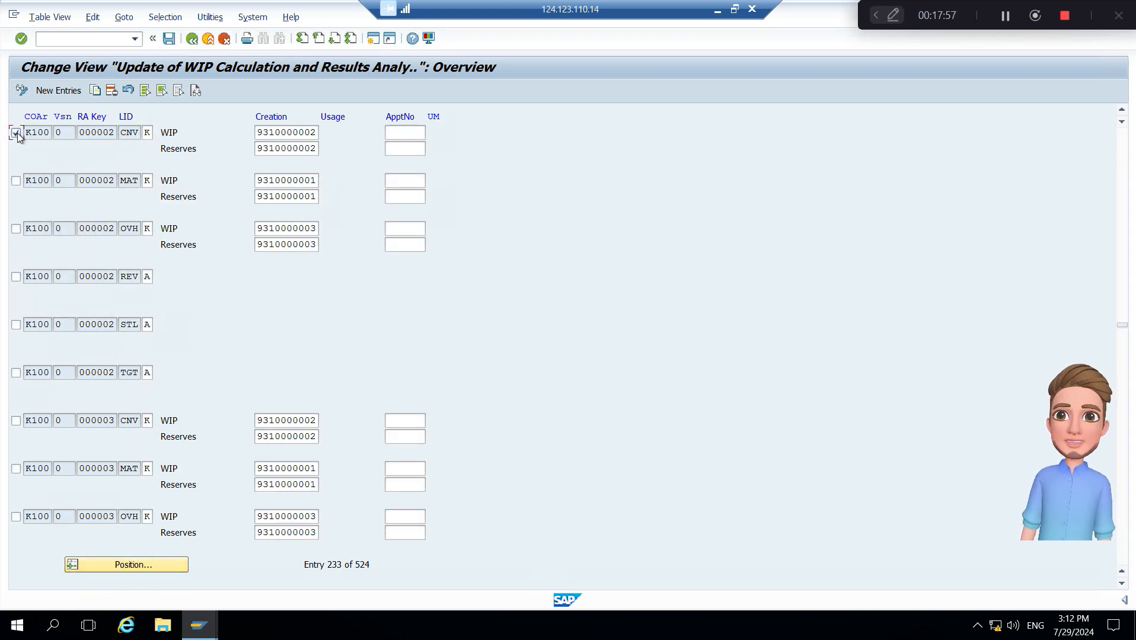
click(17, 181)
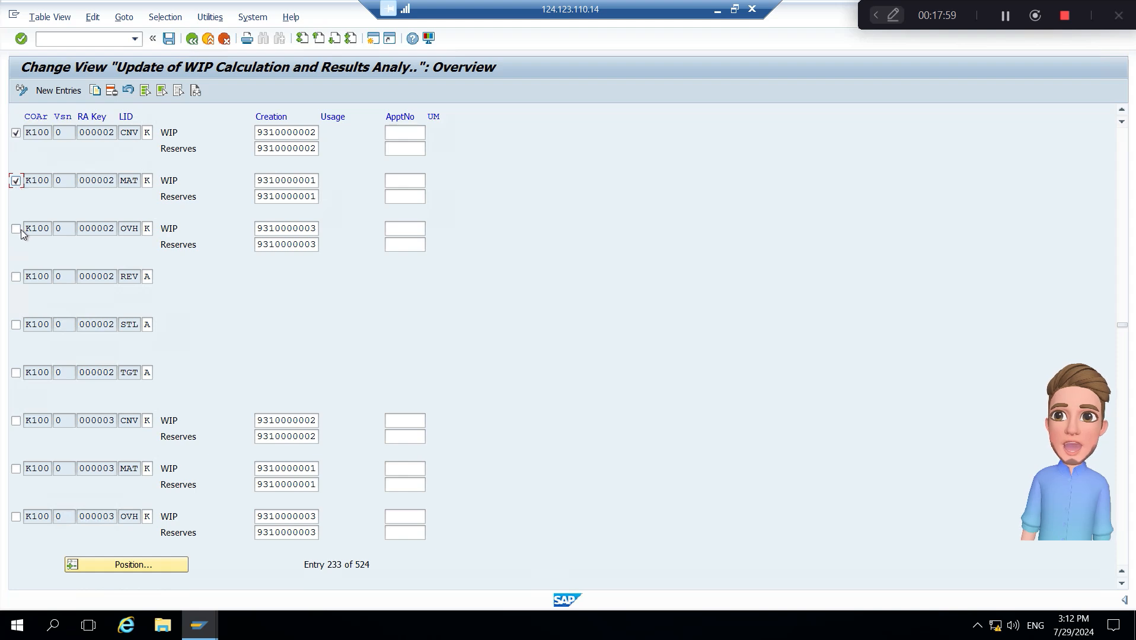
click(16, 229)
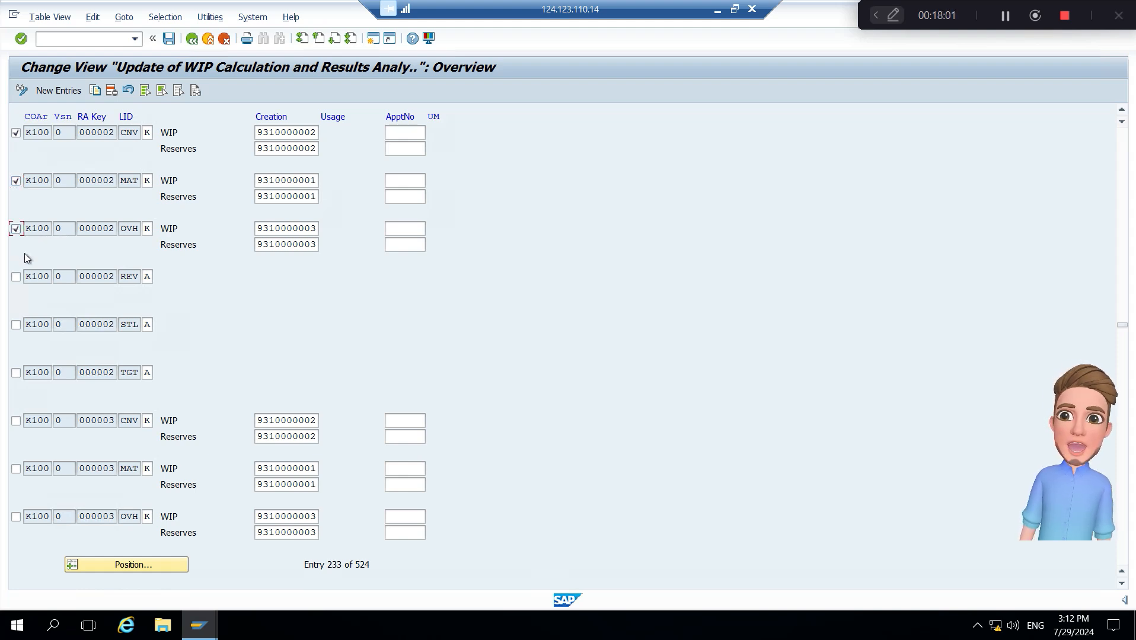
click(17, 277)
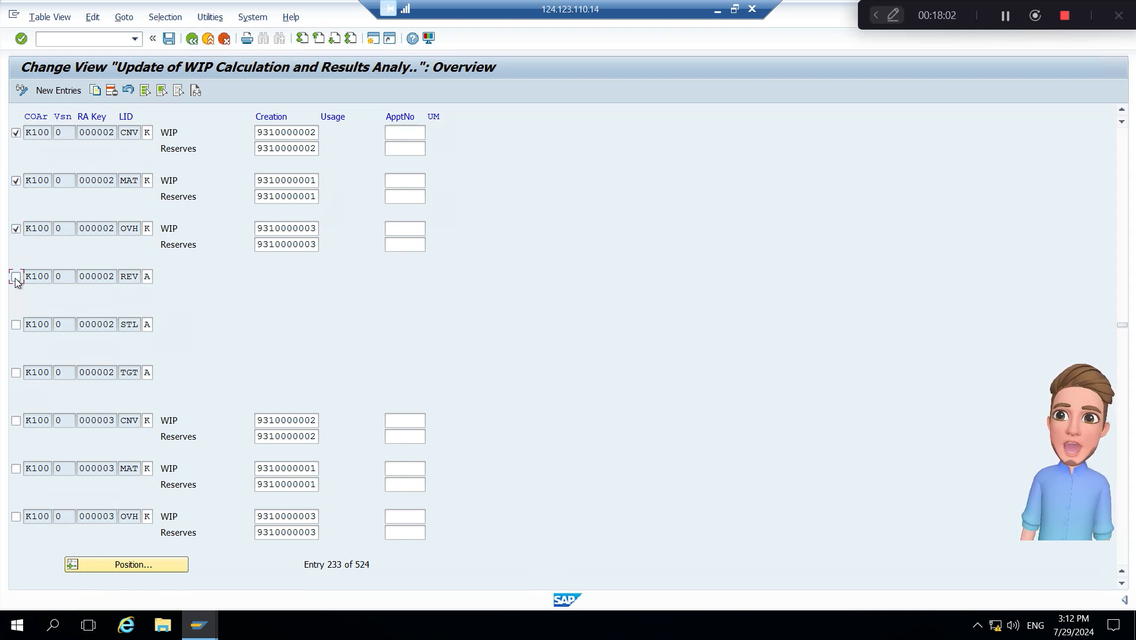
click(16, 325)
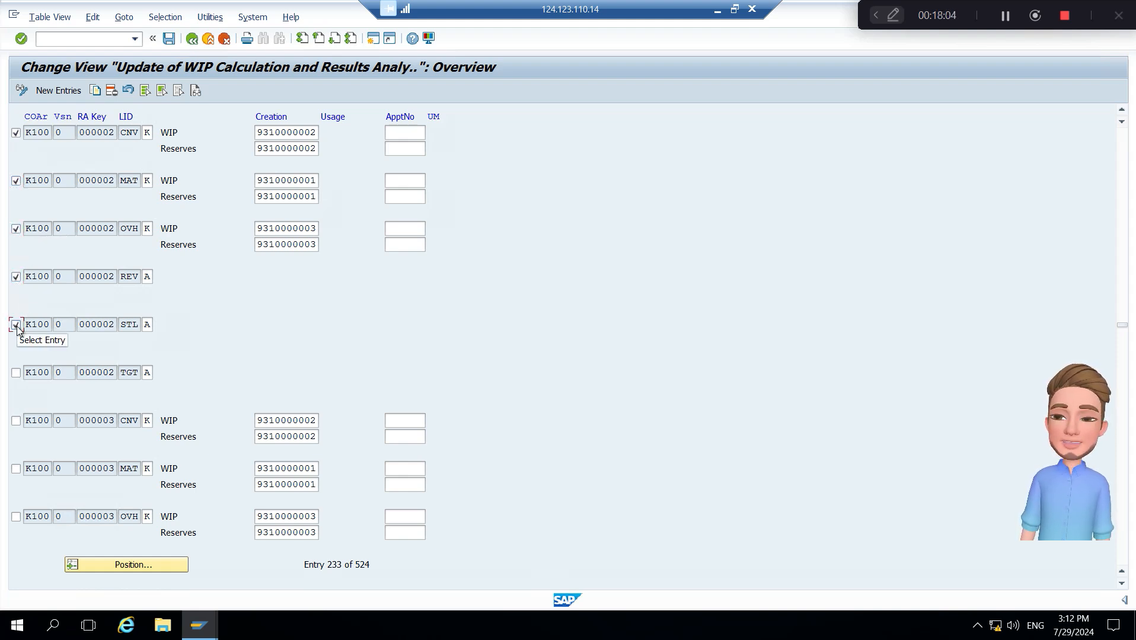
click(17, 373)
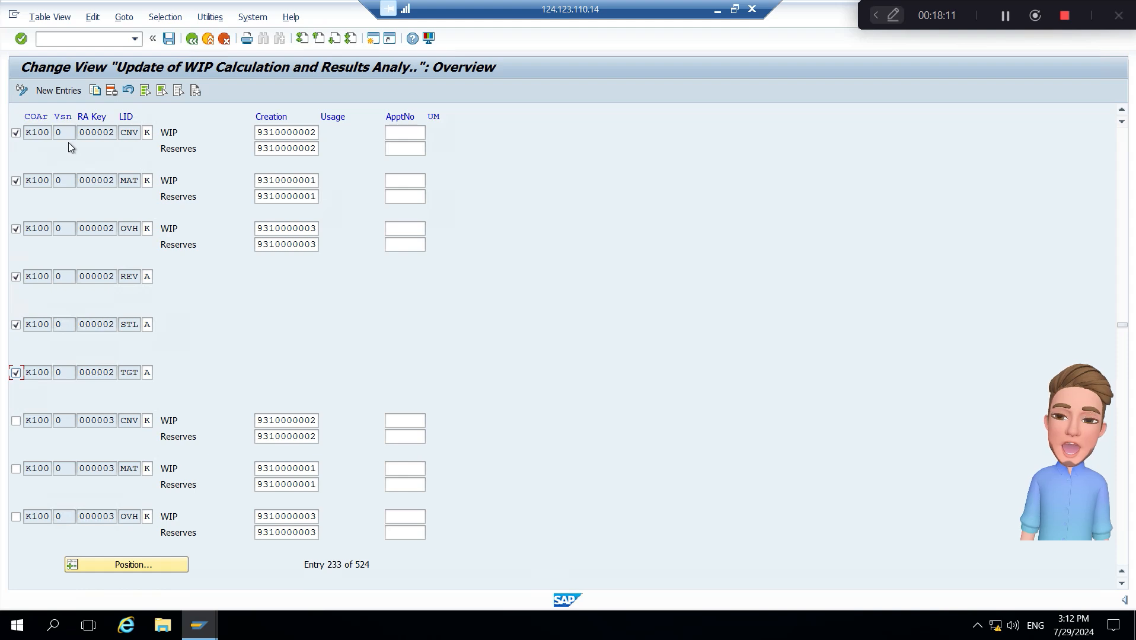
click(95, 91)
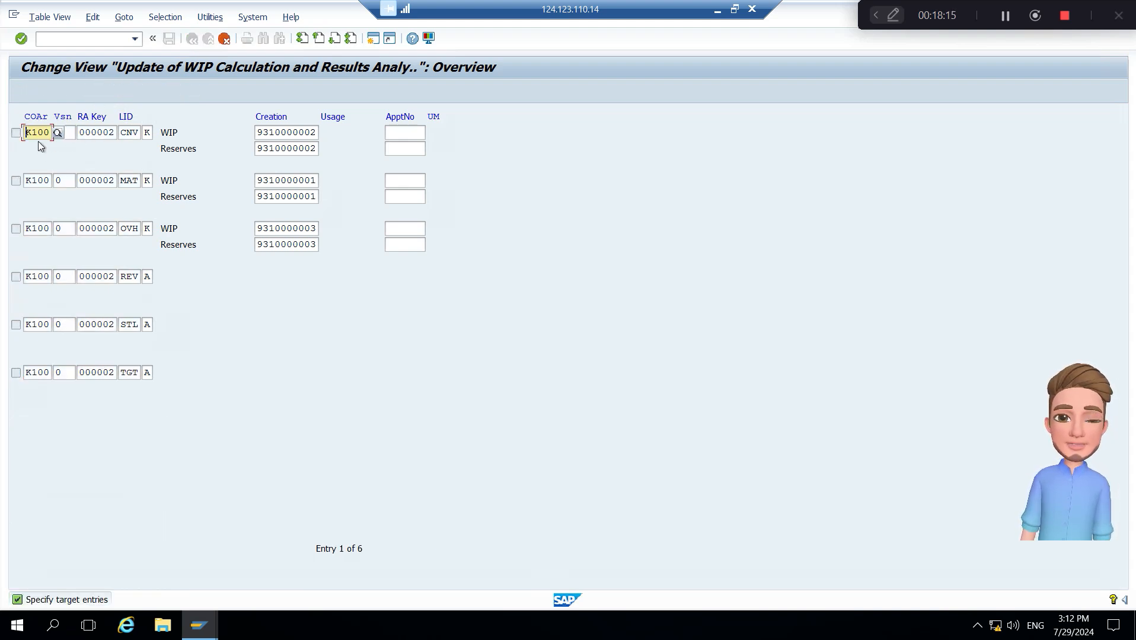
Replace the controlling area of the copied CNV update entry with T100.
key(BackSpace)
key(BackSpace)
key(BackSpace)
key(BackSpace)
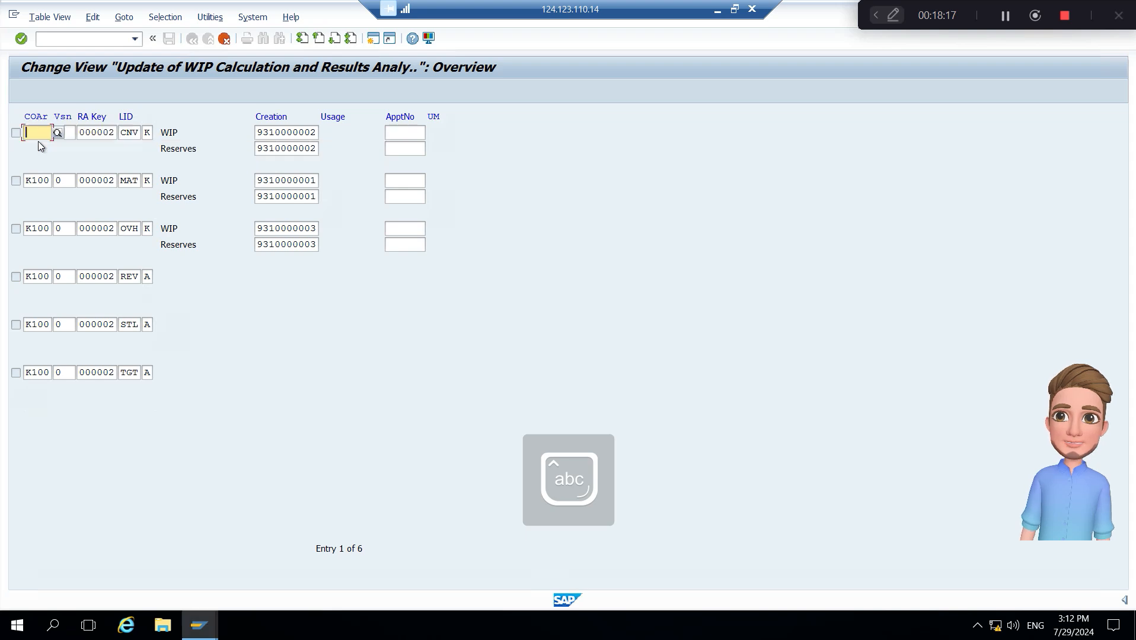
text(t100)
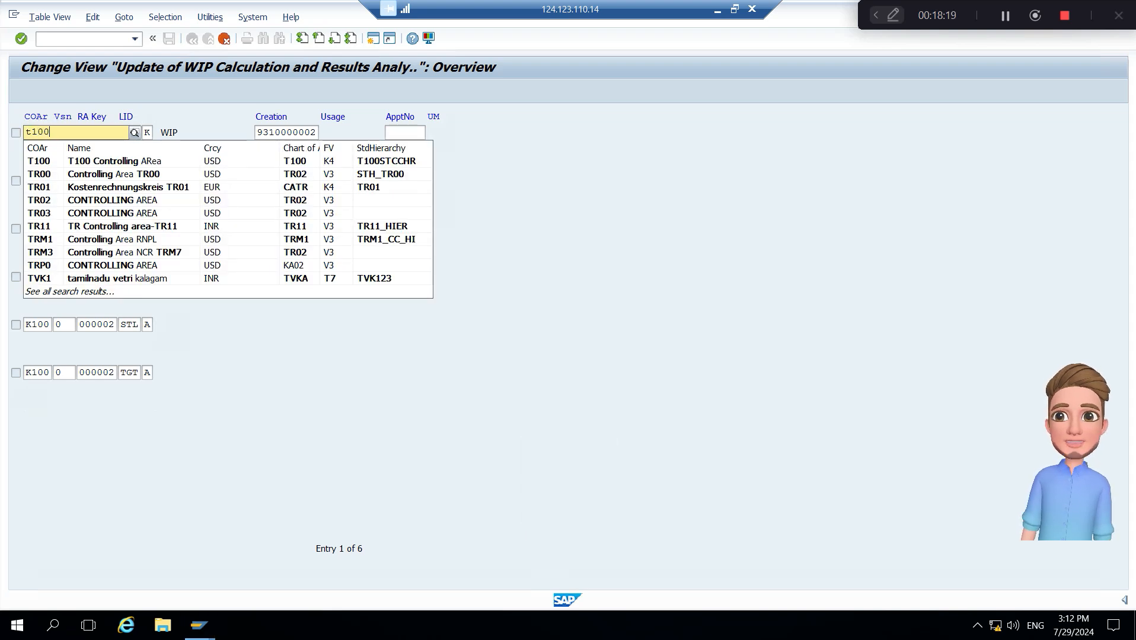
key(Tab)
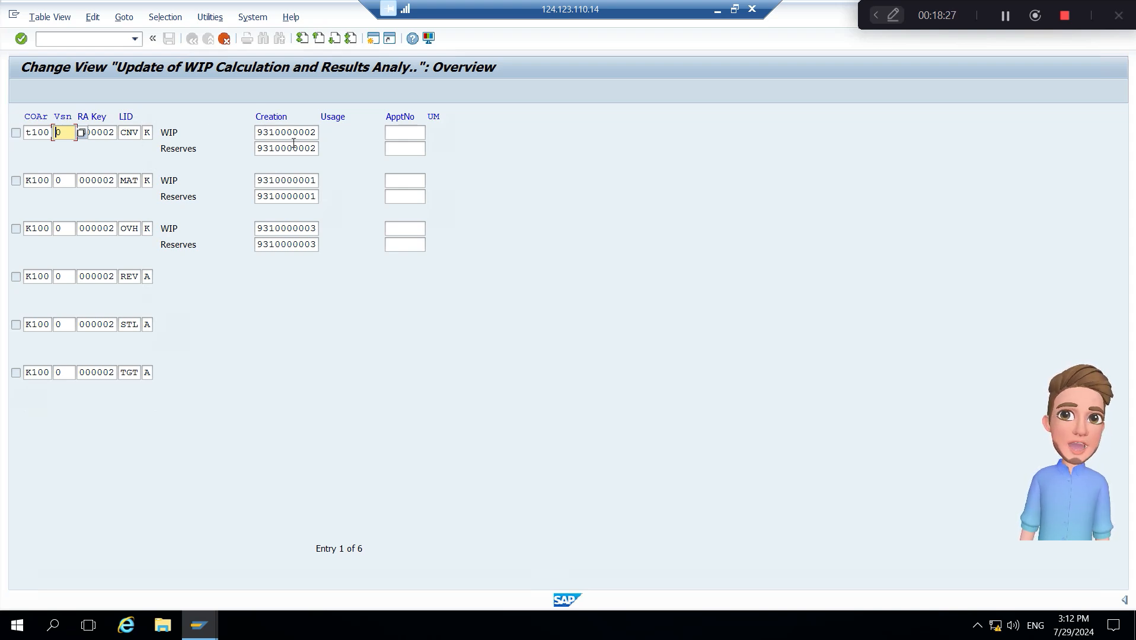
Look up possible cost elements for the CNV entry's WIP creation, close the list, and check the WIP accounts in chart of accounts T100.
click(305, 132)
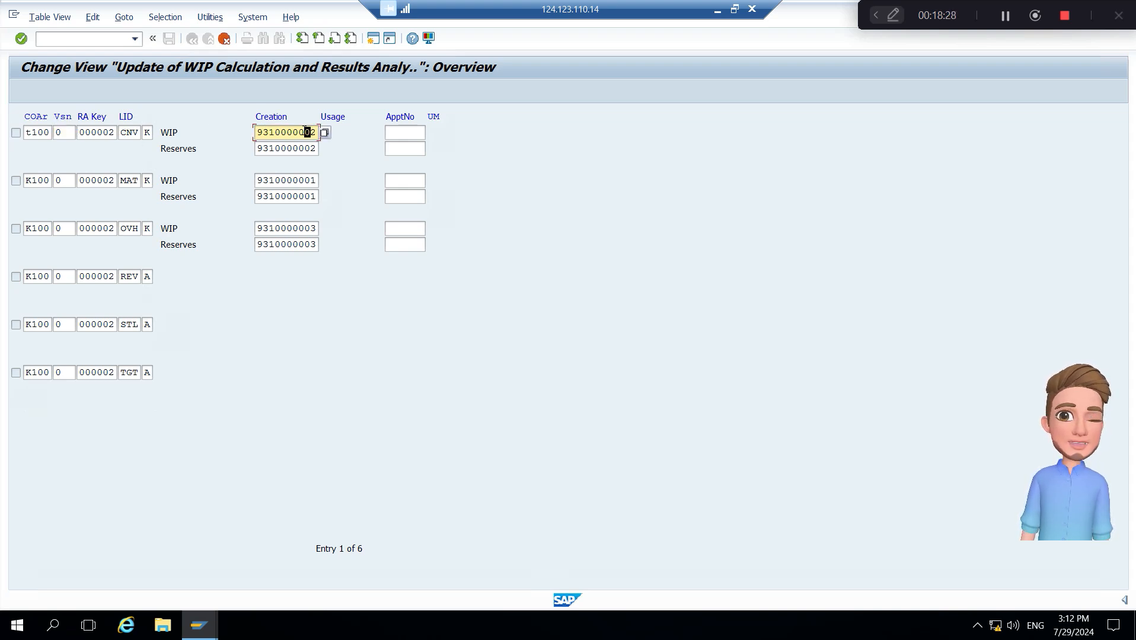
click(325, 132)
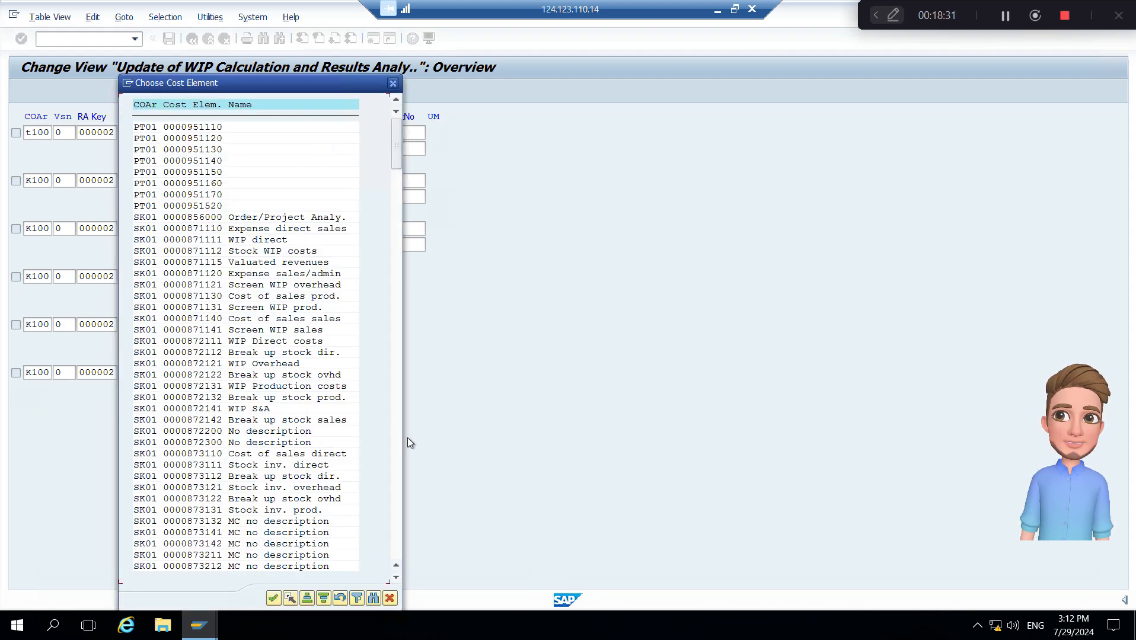
click(393, 83)
key(alt+Tab)
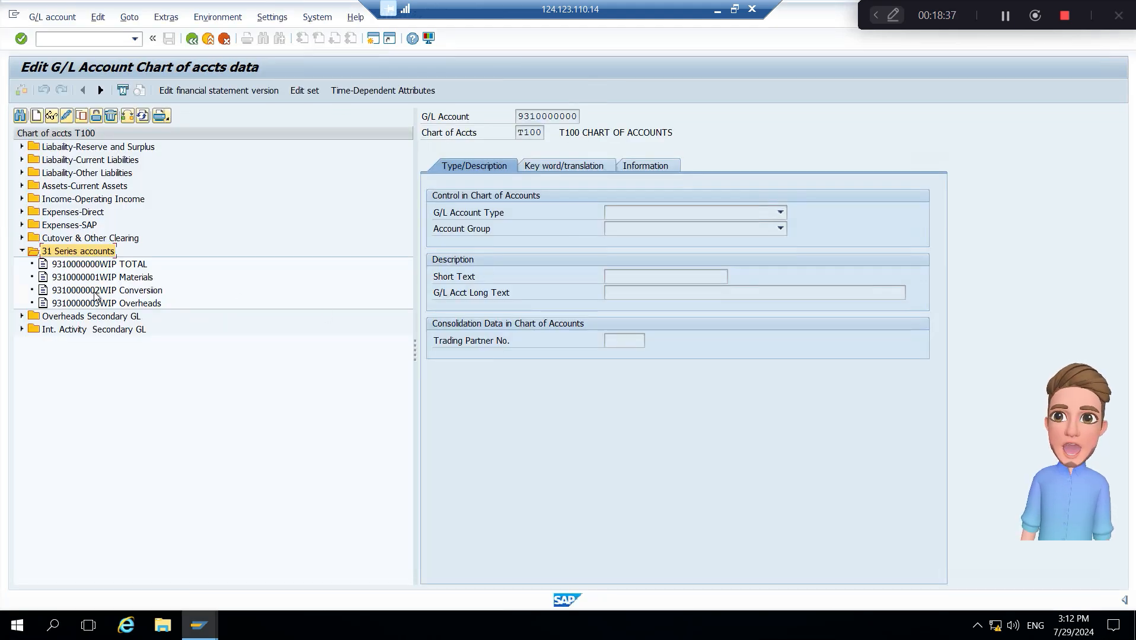
Compare the WIP Conversion, WIP Materials and WIP Overheads accounts in chart of accounts T100 with the accounts in the copied update entries.
click(139, 292)
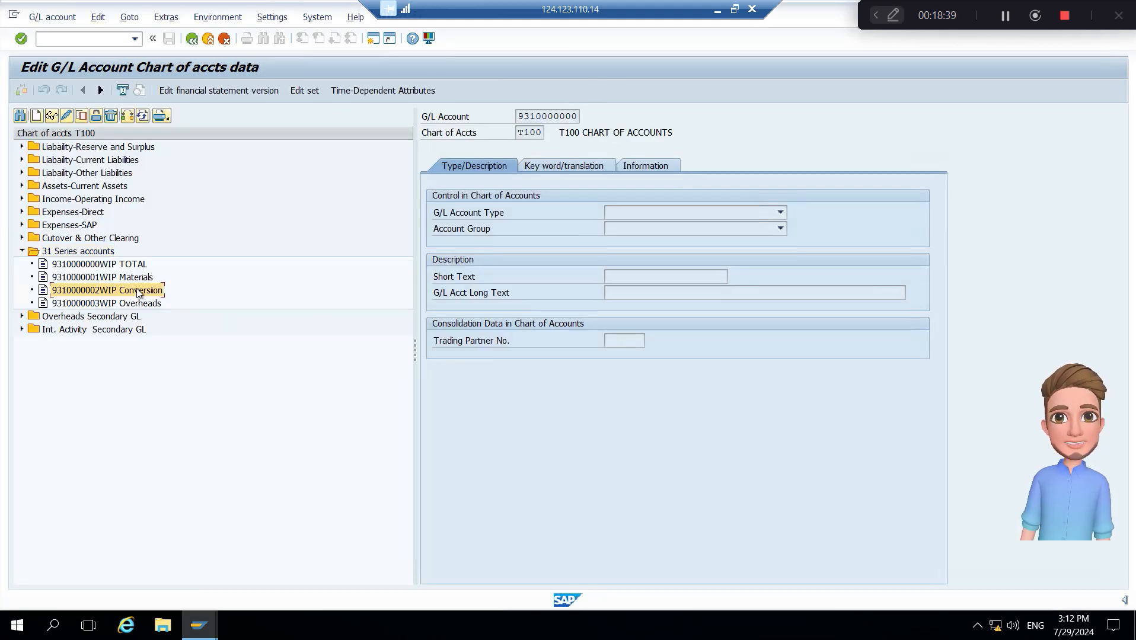
key(alt+Tab)
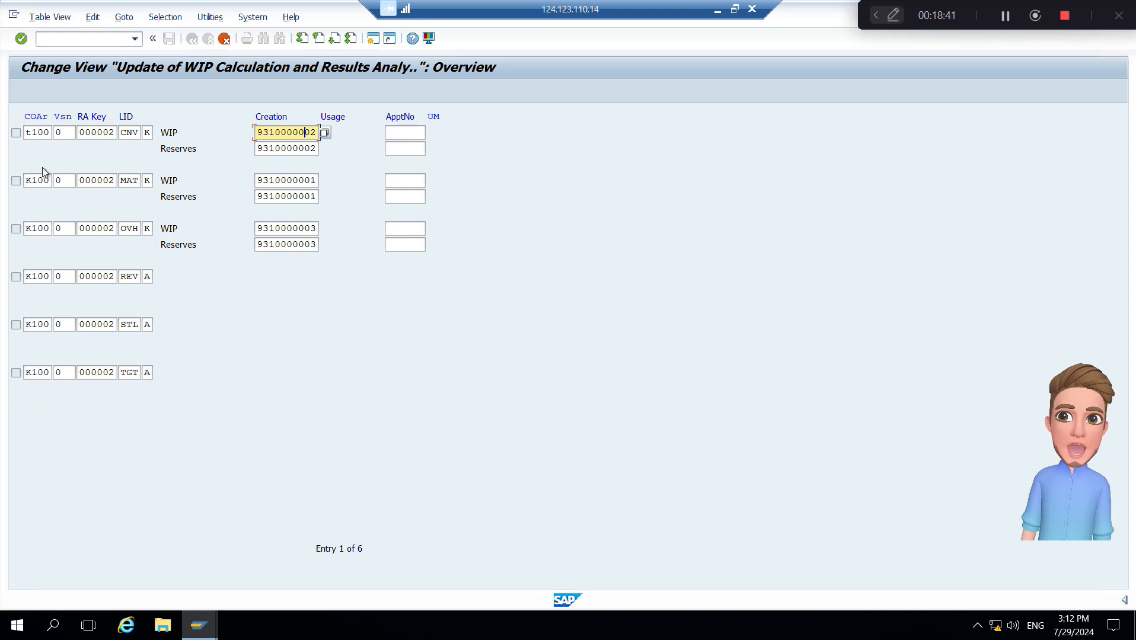
click(96, 180)
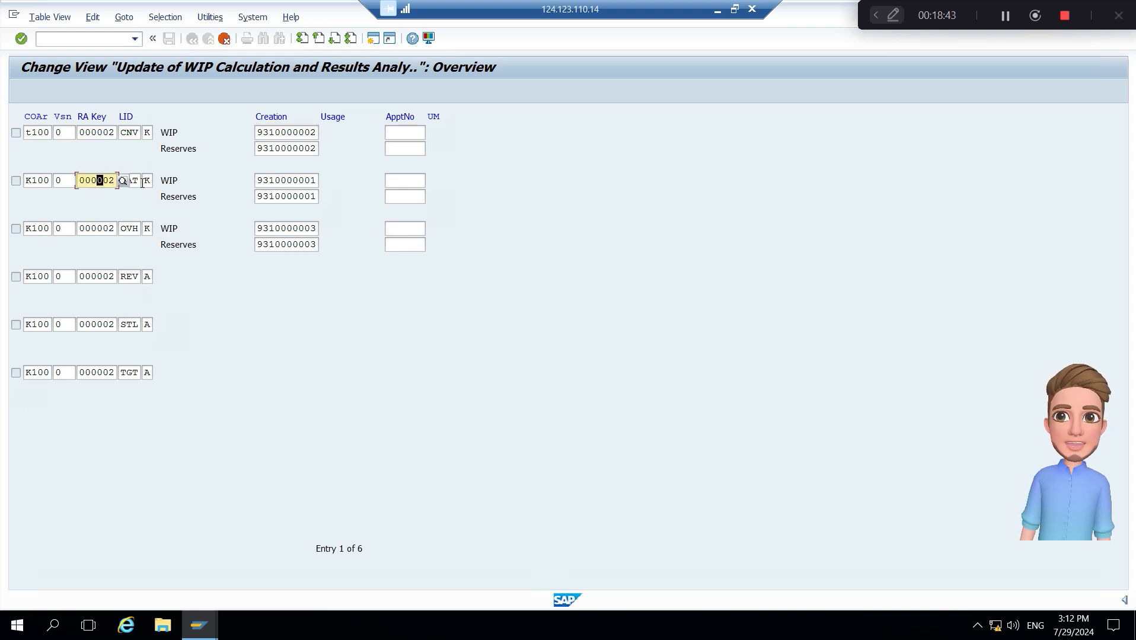
click(293, 180)
key(alt+Tab)
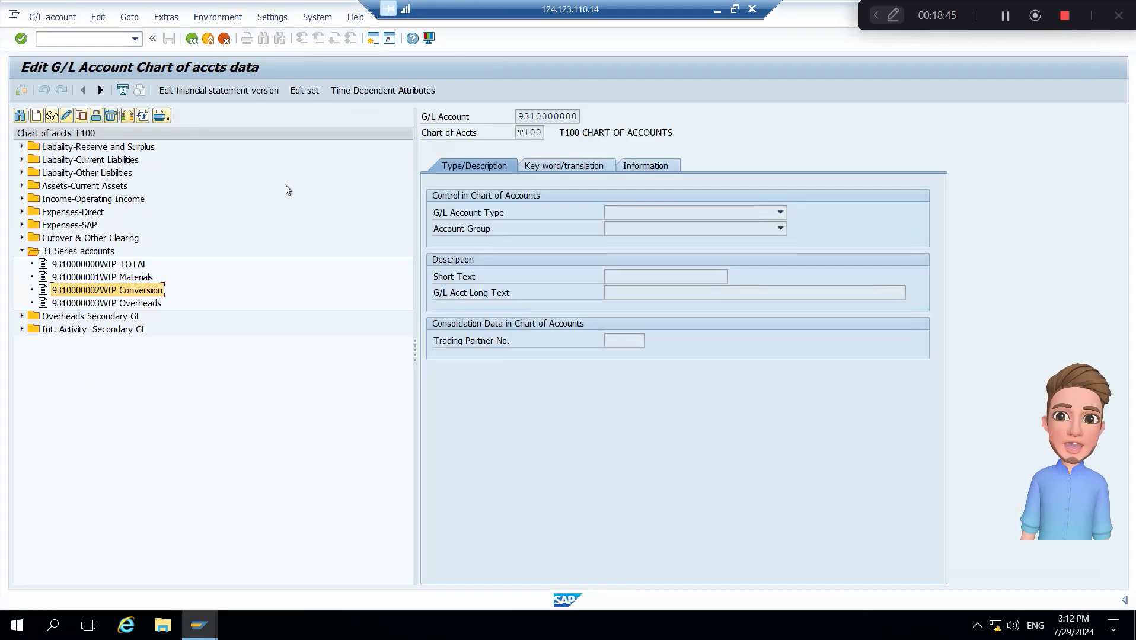
click(105, 279)
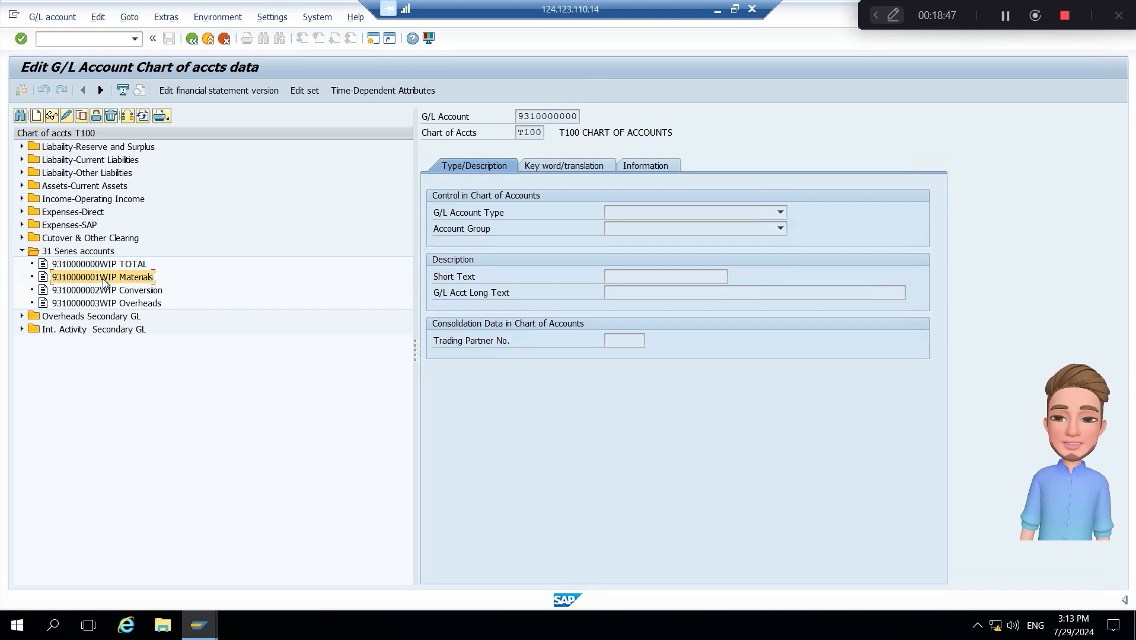
click(99, 304)
key(alt+Tab)
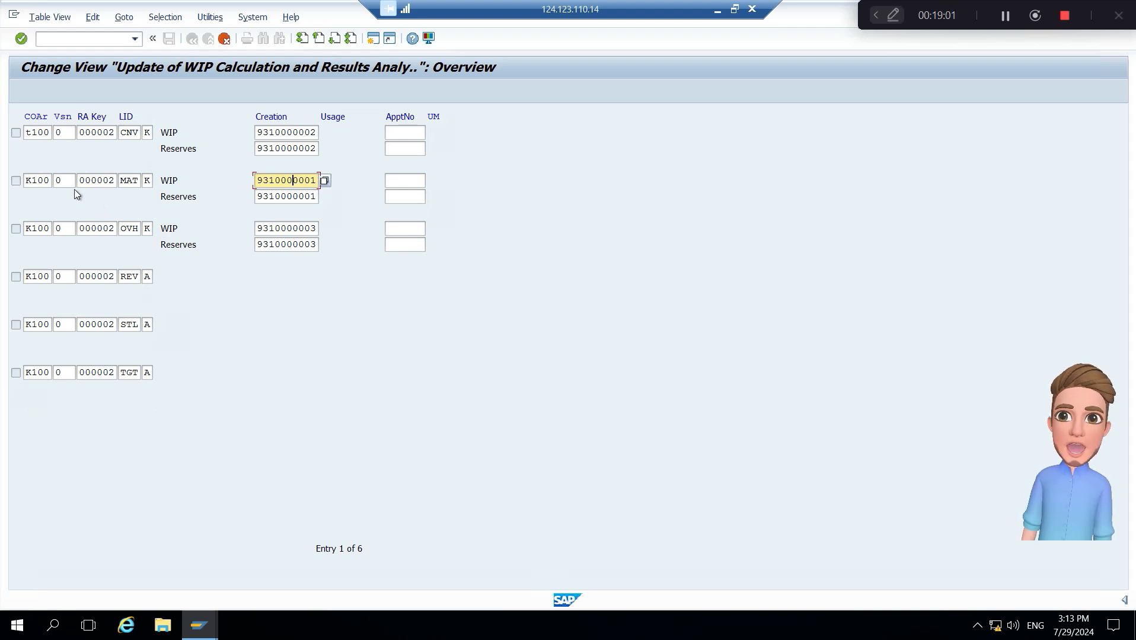
Replace the controlling area of the copied MAT update entry with T100.
click(28, 181)
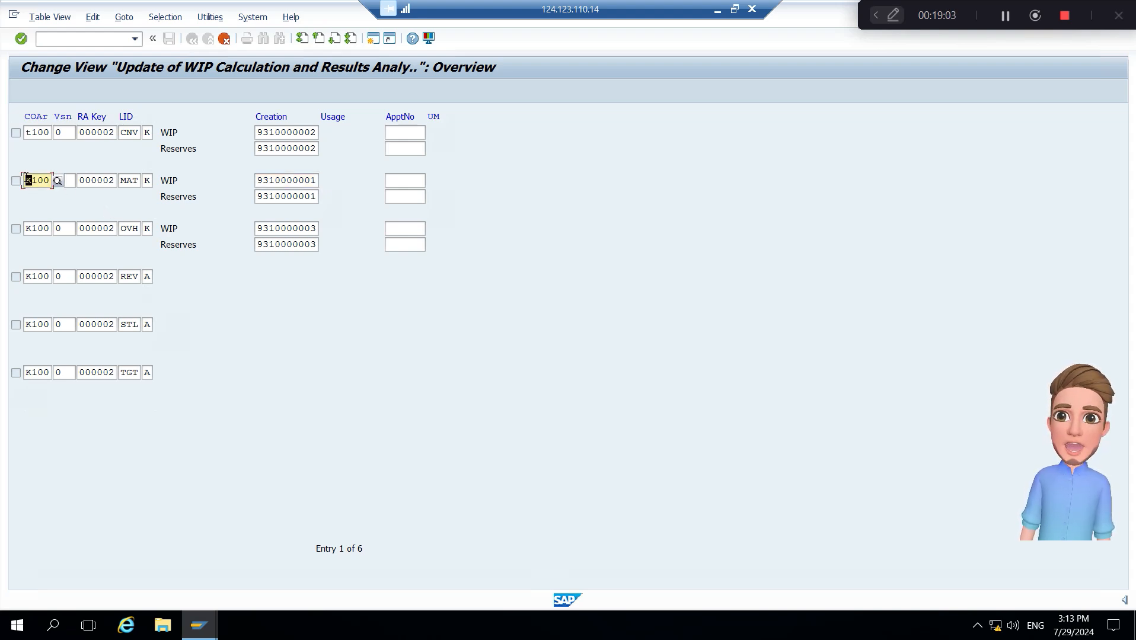
text(t)
key(Down)
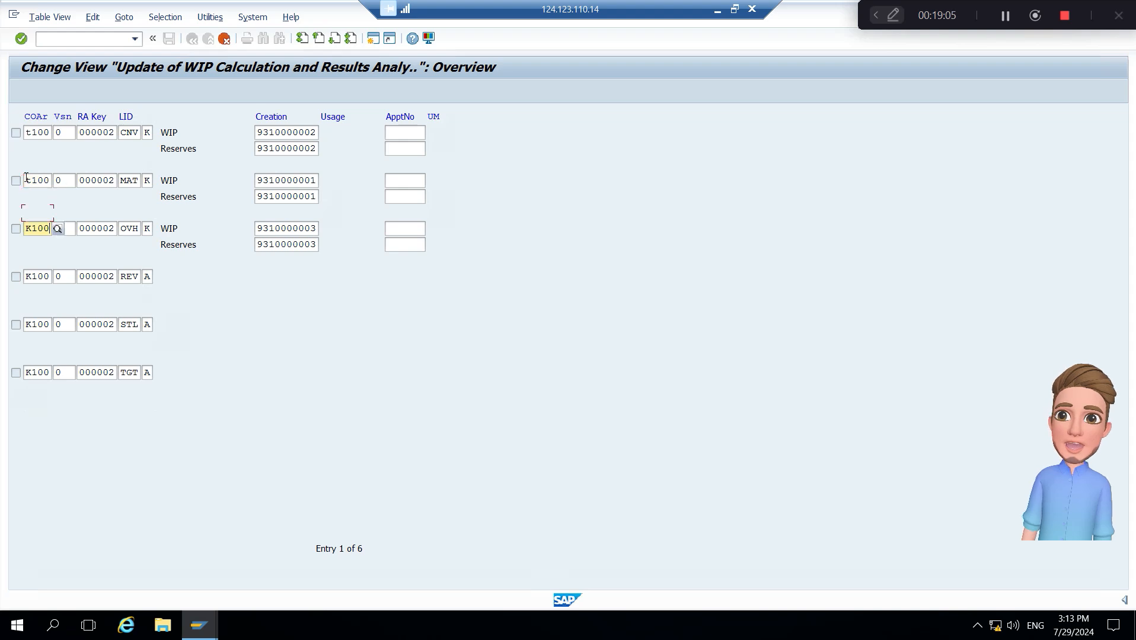
text(100)
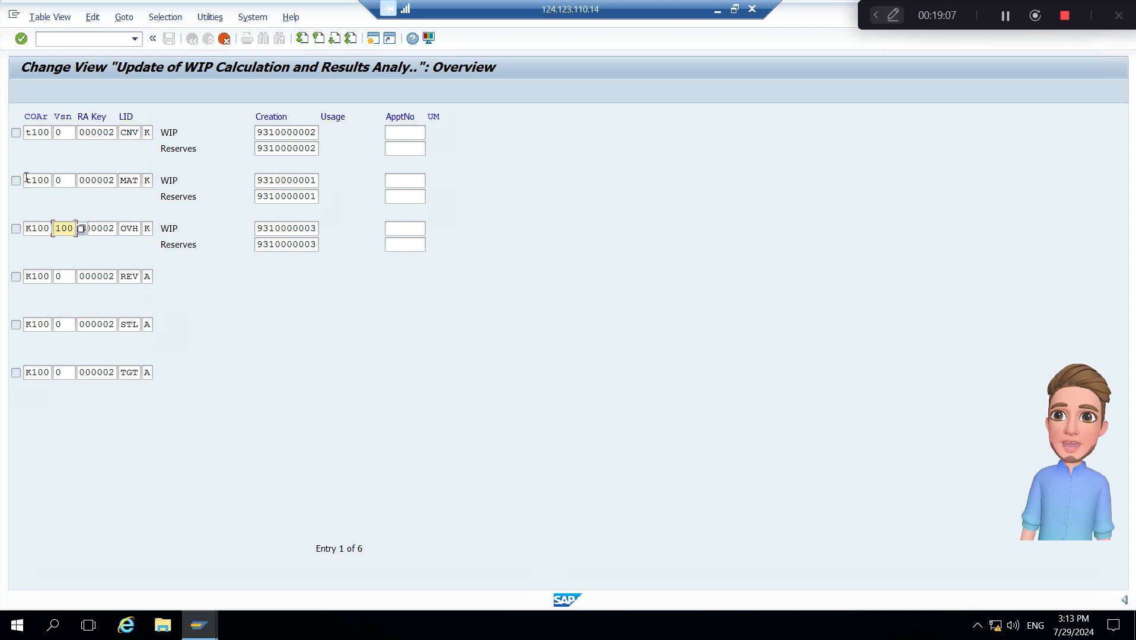
key(Down)
key(Up)
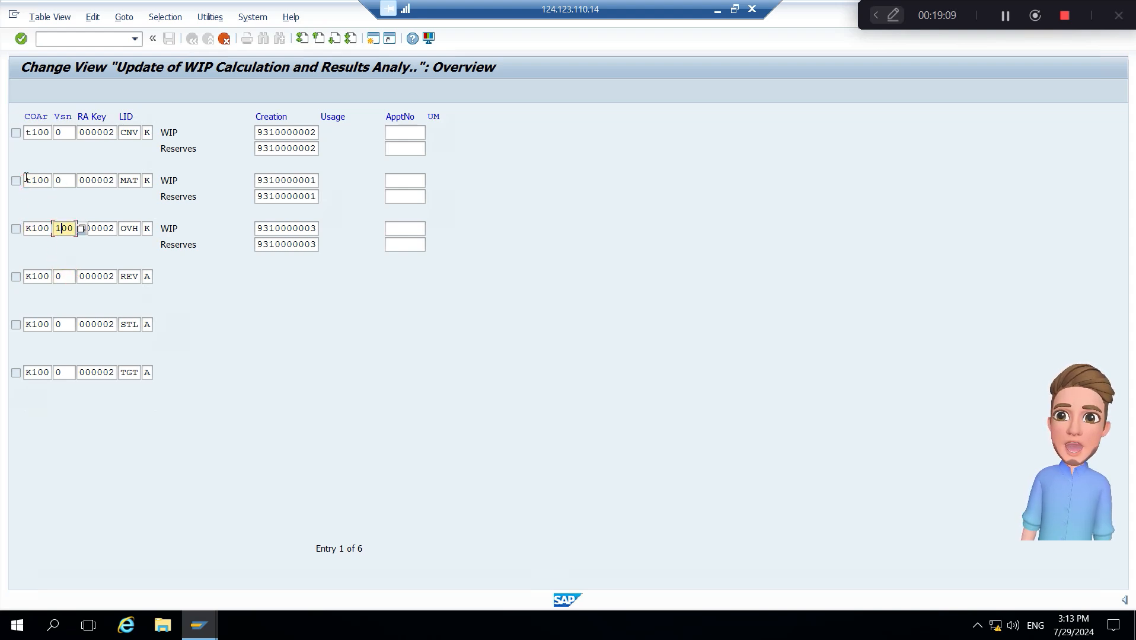
key(BackSpace)
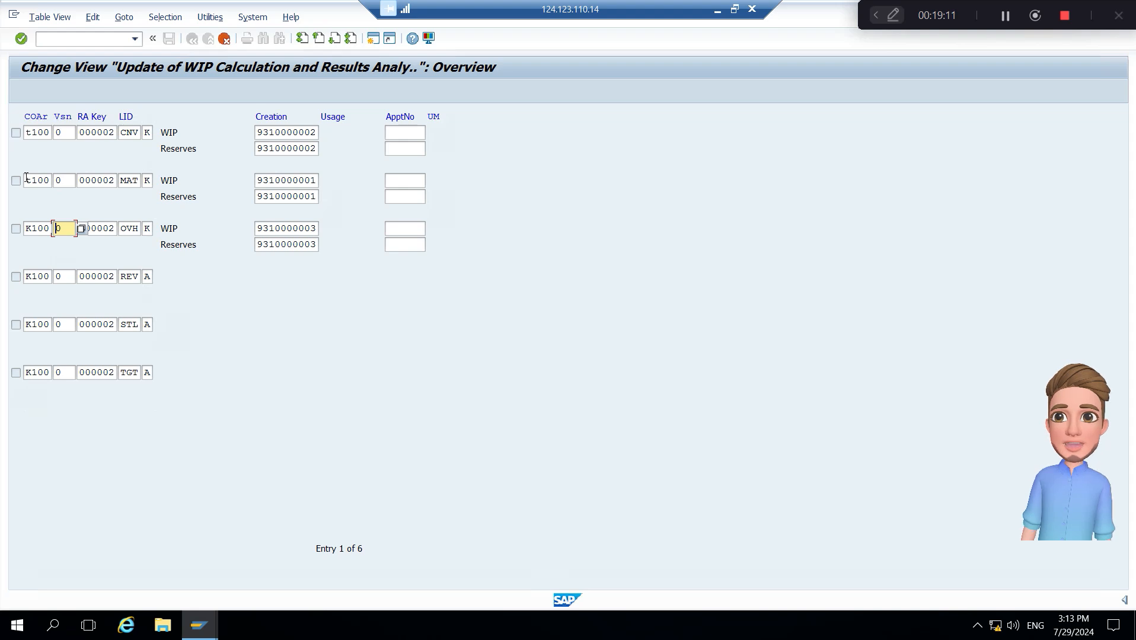
Replace the controlling area of the copied REV update entry with T100.
click(30, 277)
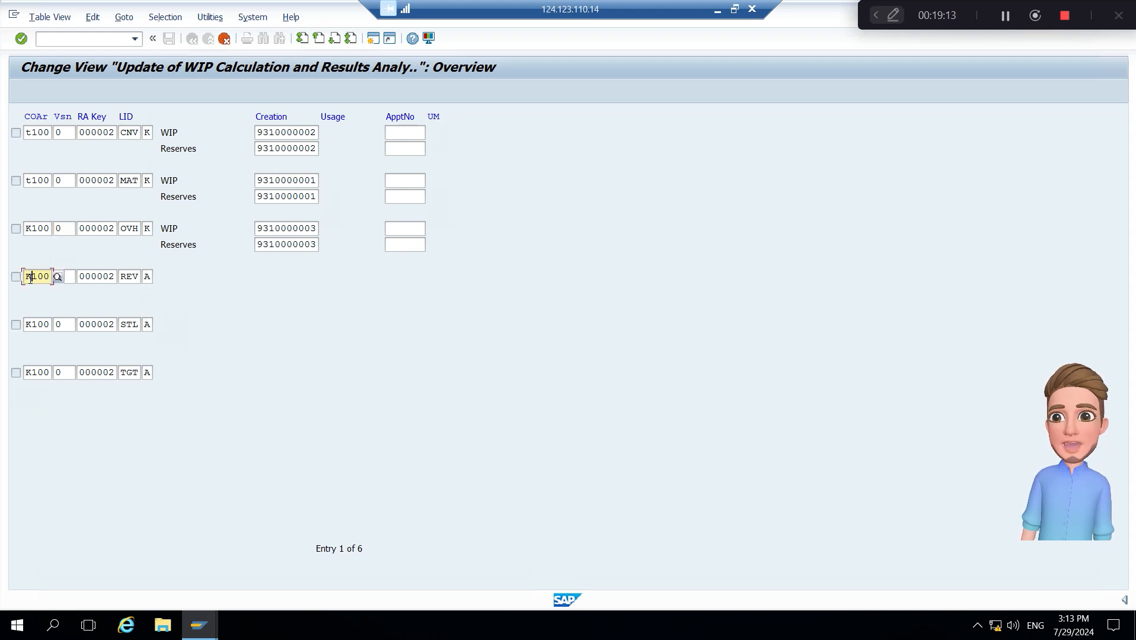
key(End)
text(0)
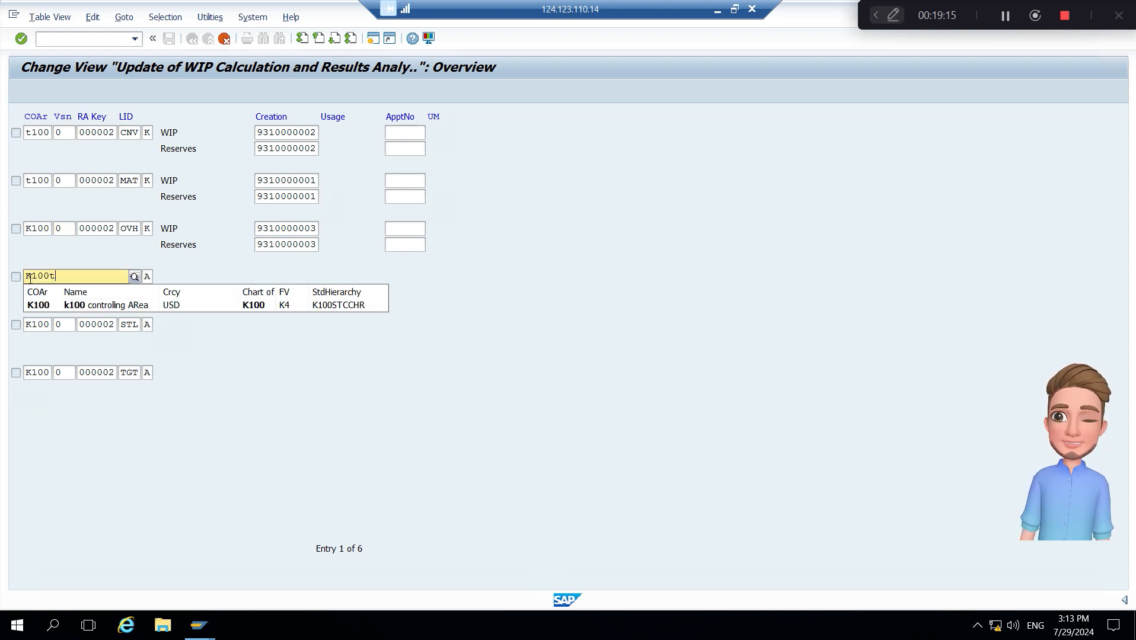
key(BackSpace)
key(BackSpace)
key(BackSpace)
key(BackSpace)
key(BackSpace)
text(t)
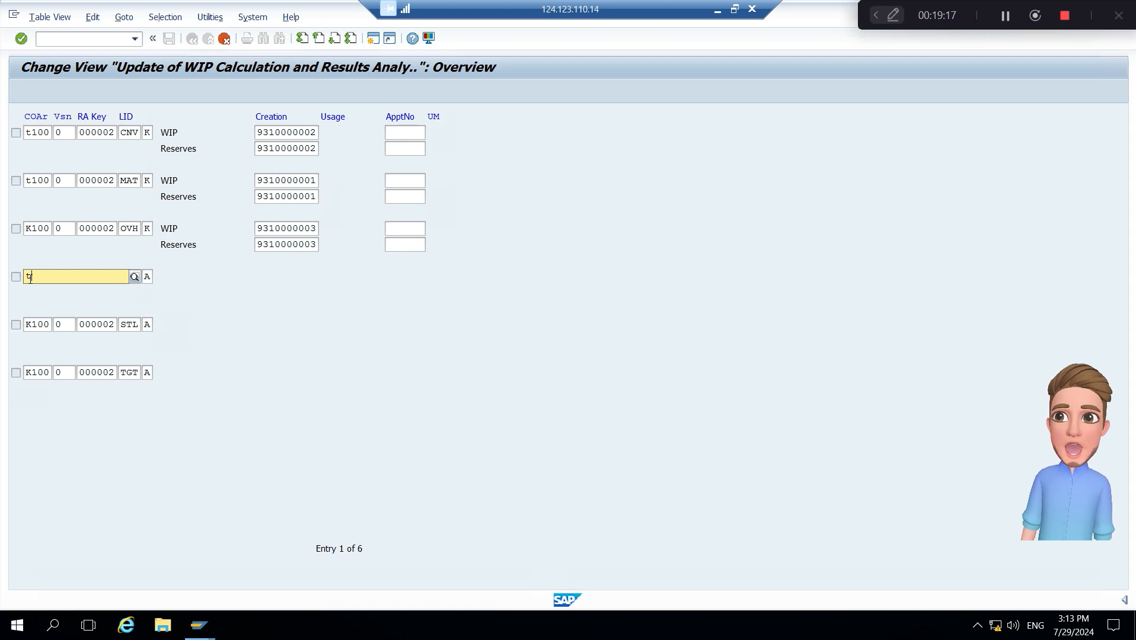
key(BackSpace)
key(Caps_Lock)
text(100)
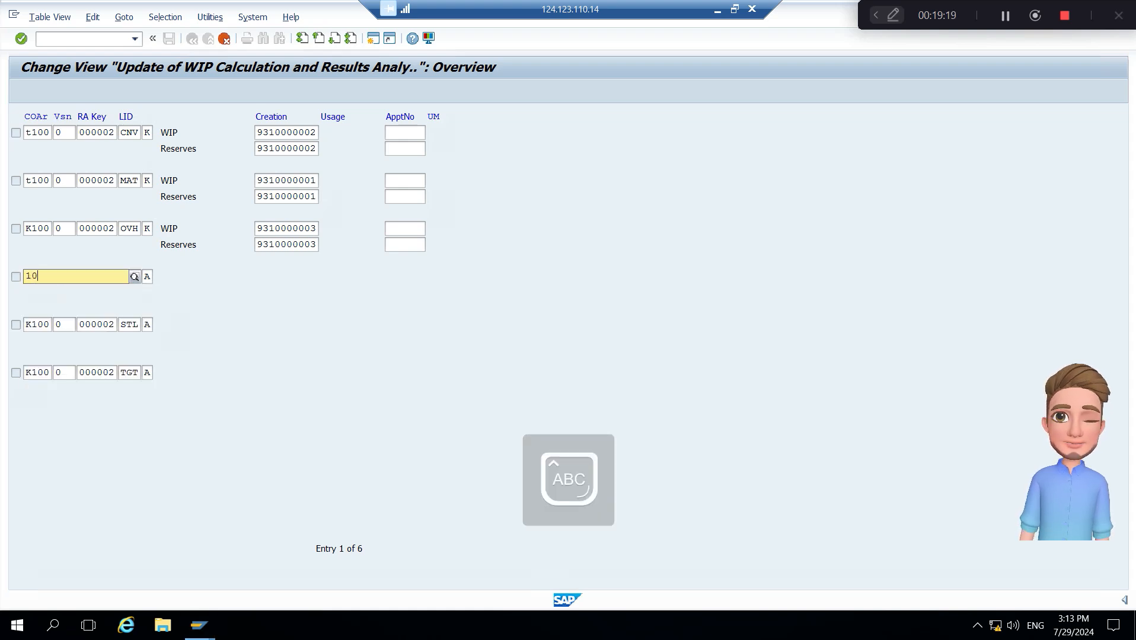
key(Down)
key(Down)
key(Down)
key(Down)
key(Down)
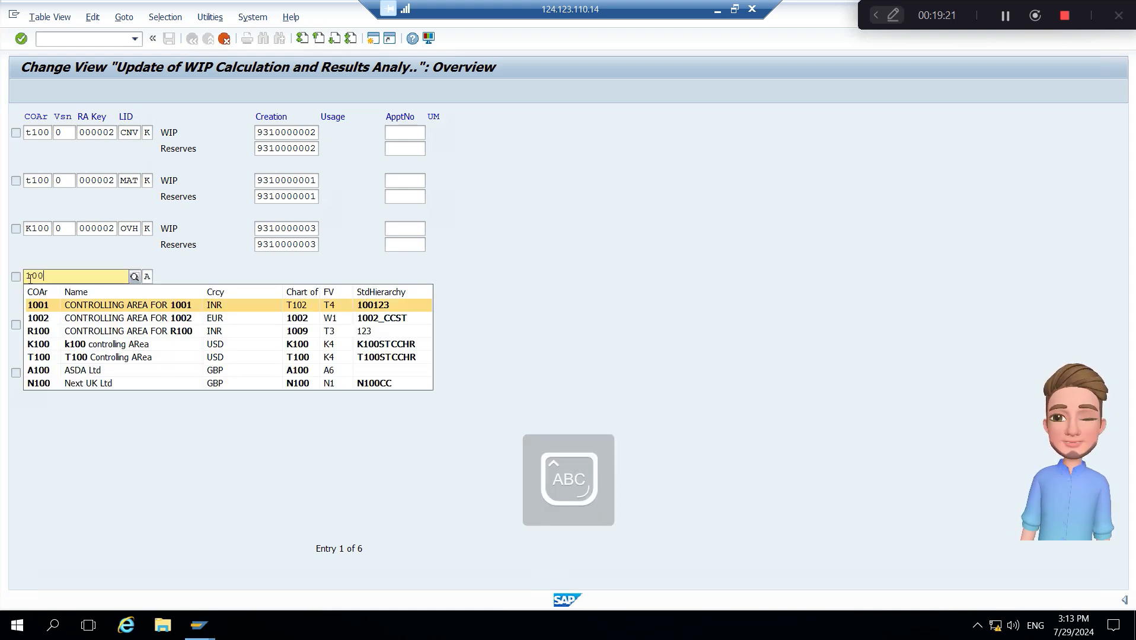
key(Return)
Try to replace the controlling area of the copied STL update entry with T1 and check the entries.
key(Down)
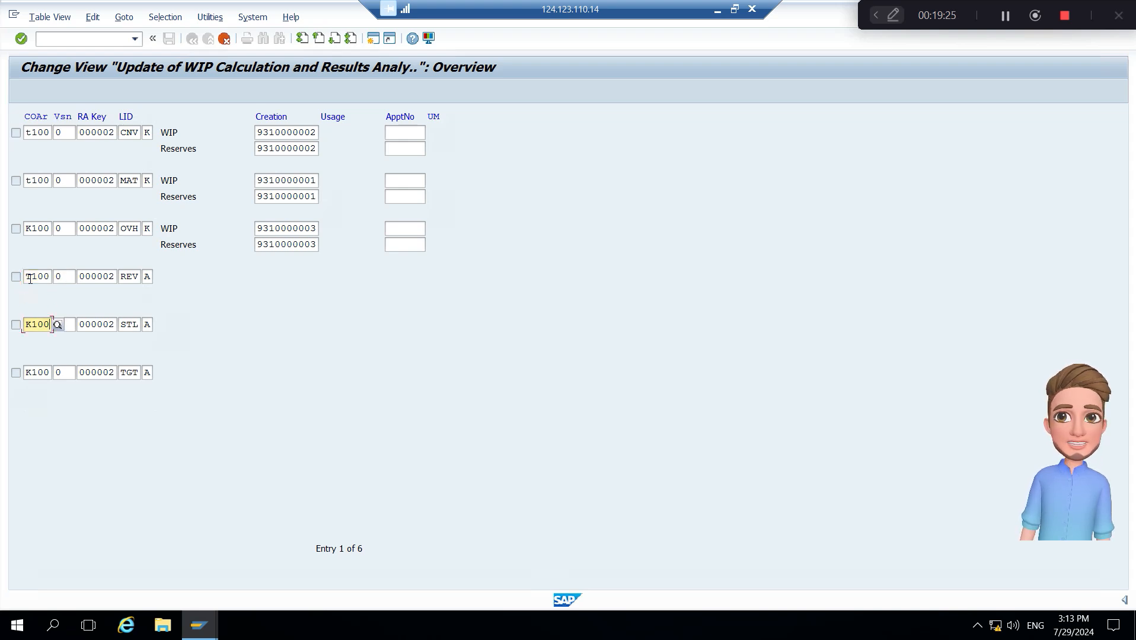
key(BackSpace)
key(BackSpace)
key(BackSpace)
key(BackSpace)
text(T)
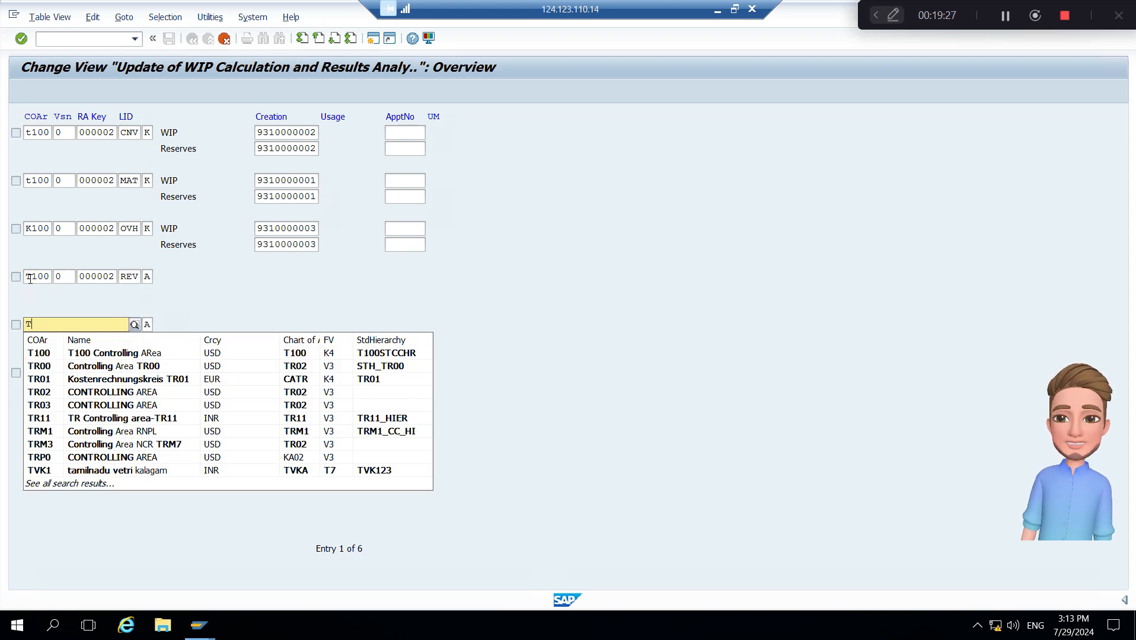
text(1)
key(Return)
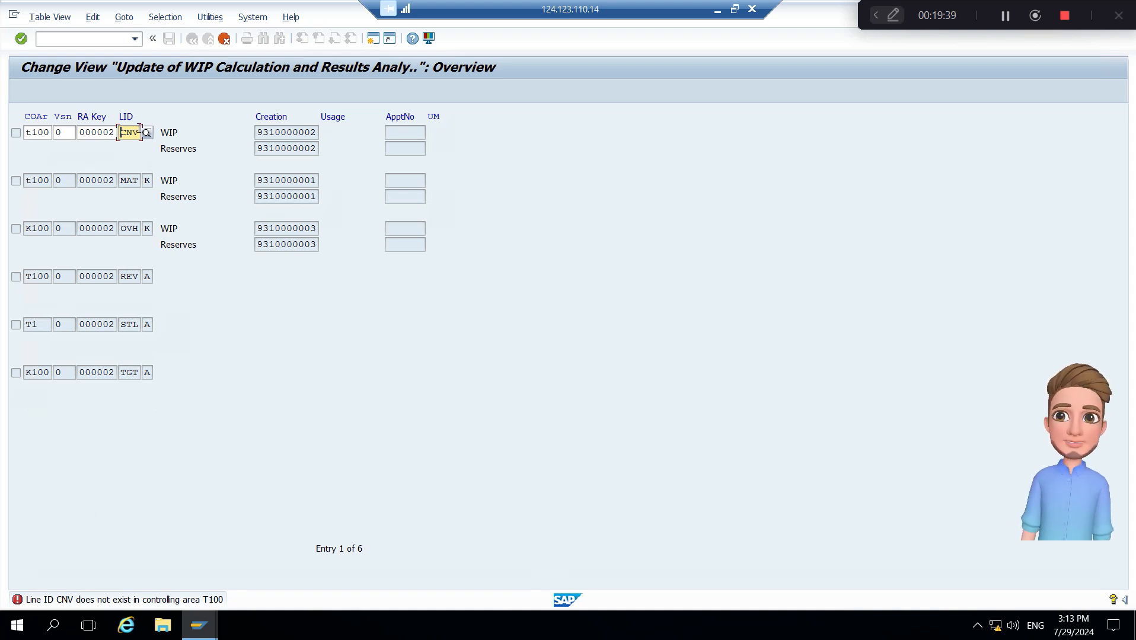
Change the line ID of the copied CNV update entry to CON and check the entries.
click(139, 132)
key(BackSpace)
key(BackSpace)
text(on)
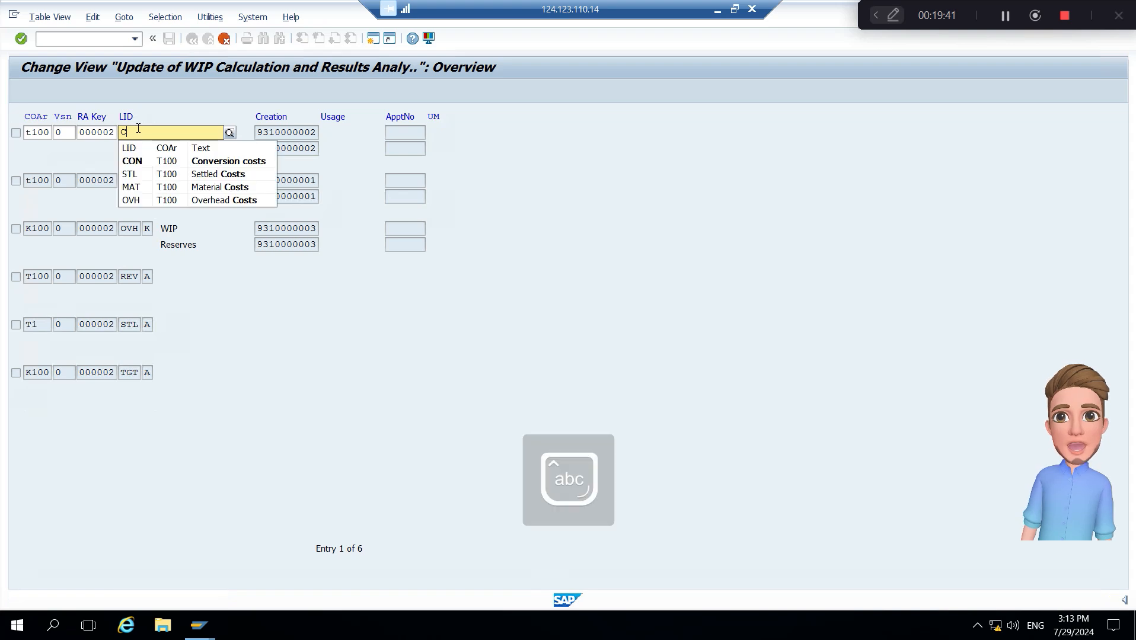
key(Return)
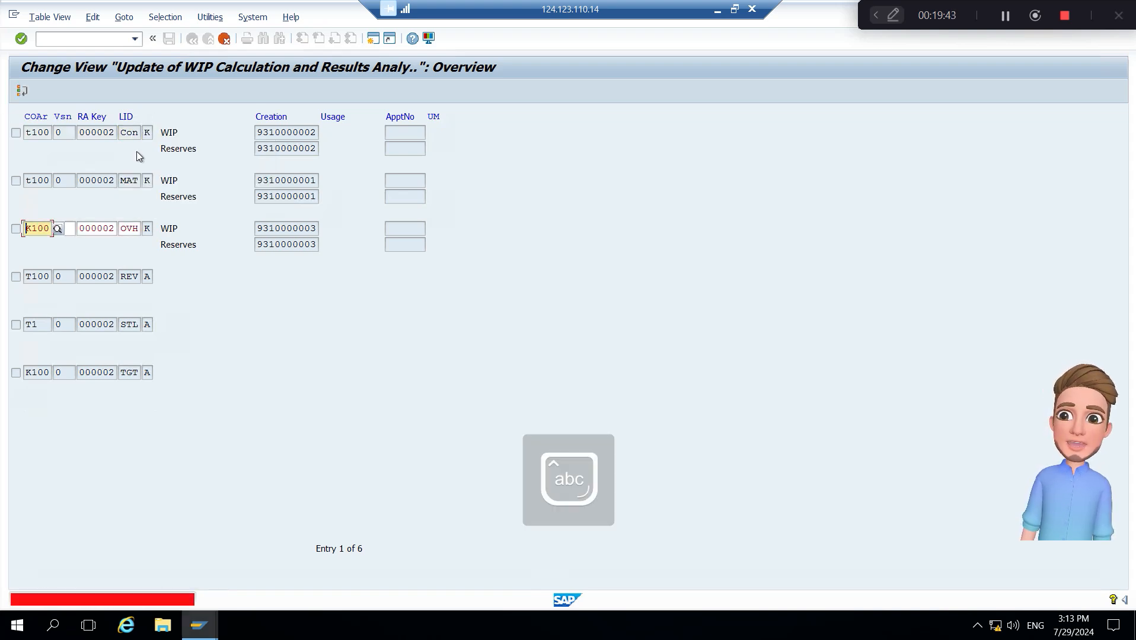
Replace the controlling area of the copied OVH update entry with T100 and check the entries.
key(Caps_Lock)
key(End)
text(T)
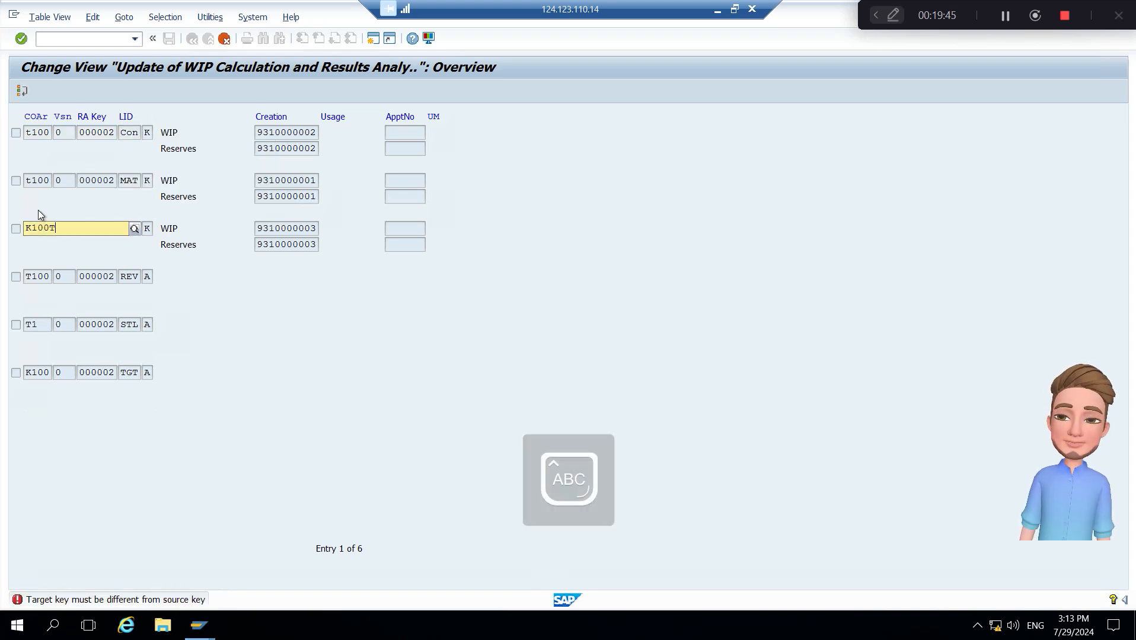
key(shift+Home)
text(T10)
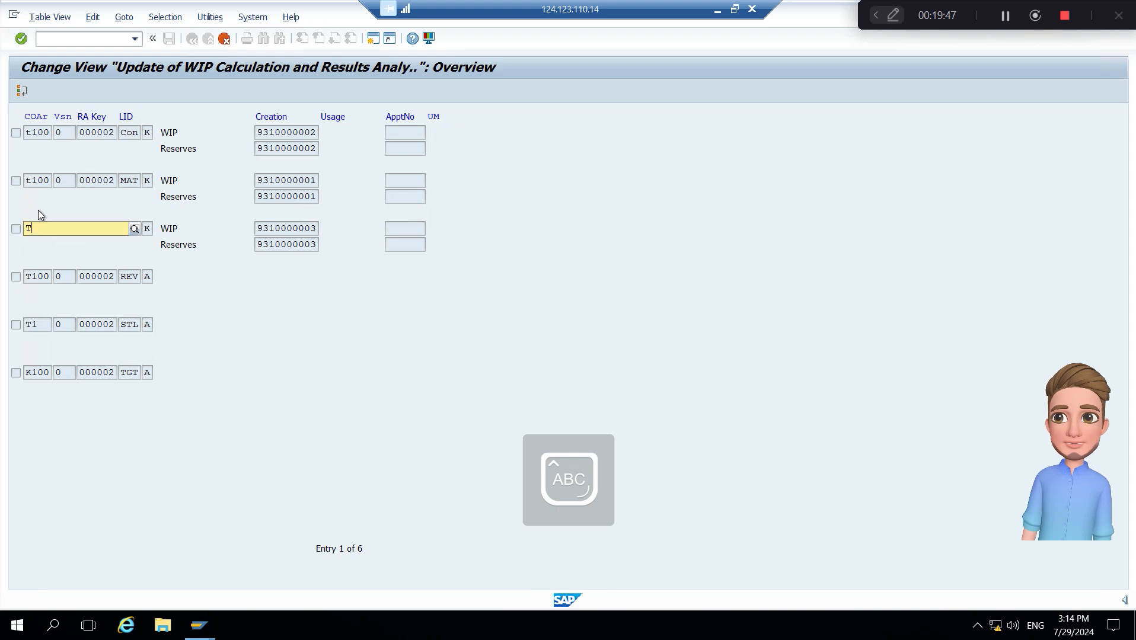
text(0)
key(Return)
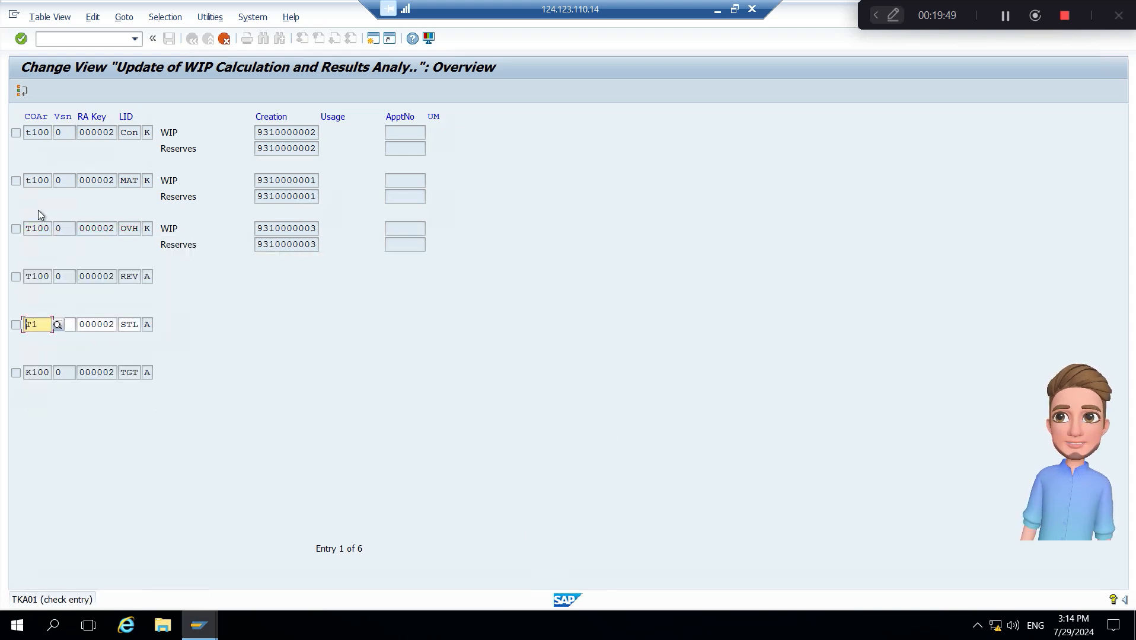
Set the controlling area of the copied STL update entry to T100 and check the entries.
key(End)
text(T100)
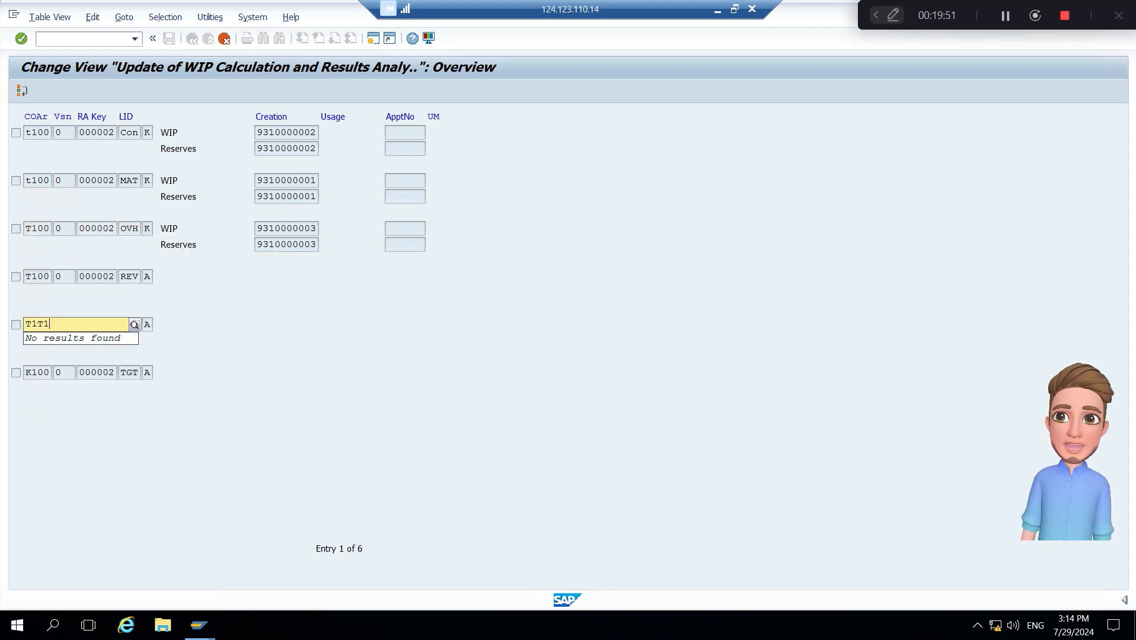
key(BackSpace)
key(BackSpace)
key(BackSpace)
key(BackSpace)
key(BackSpace)
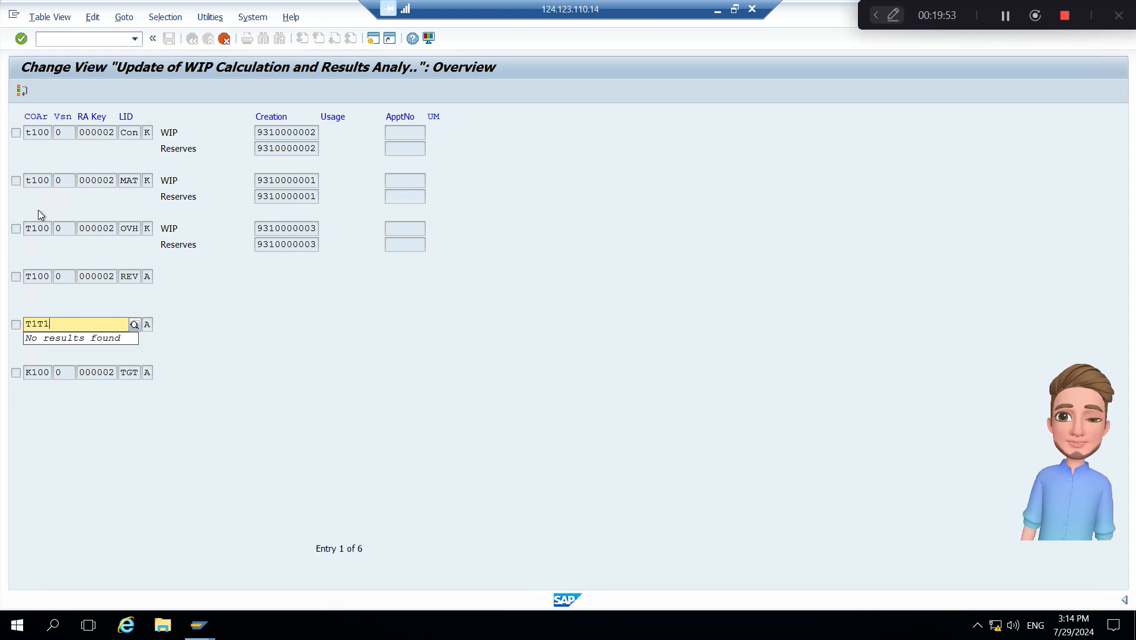
text(100)
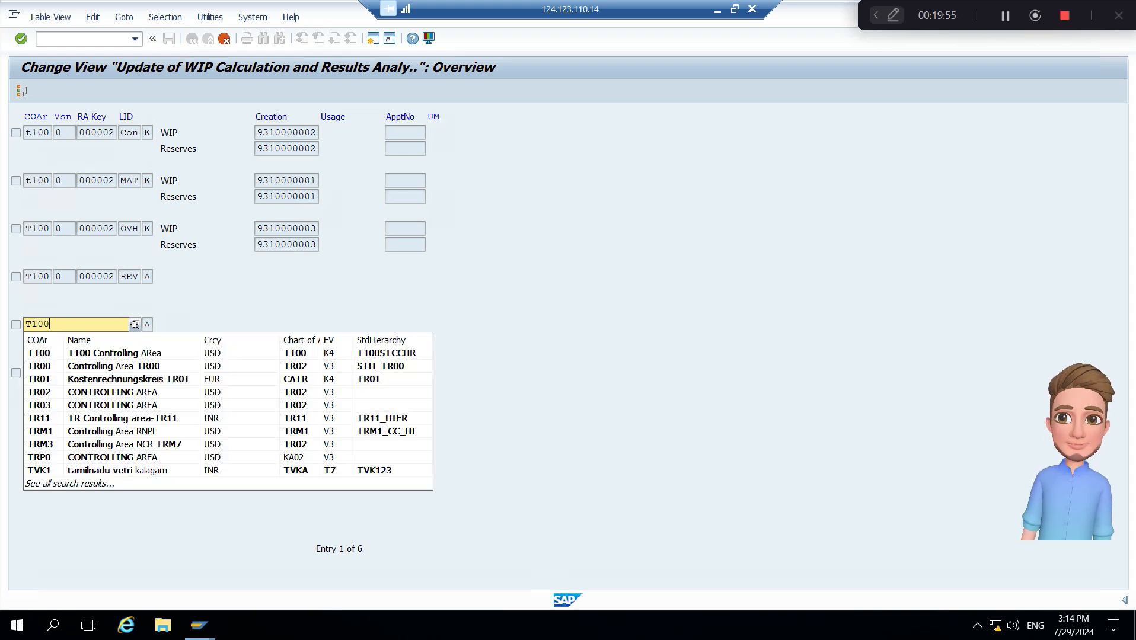
key(Return)
Try to replace the controlling area of the copied TGT update entry with T100.
key(End)
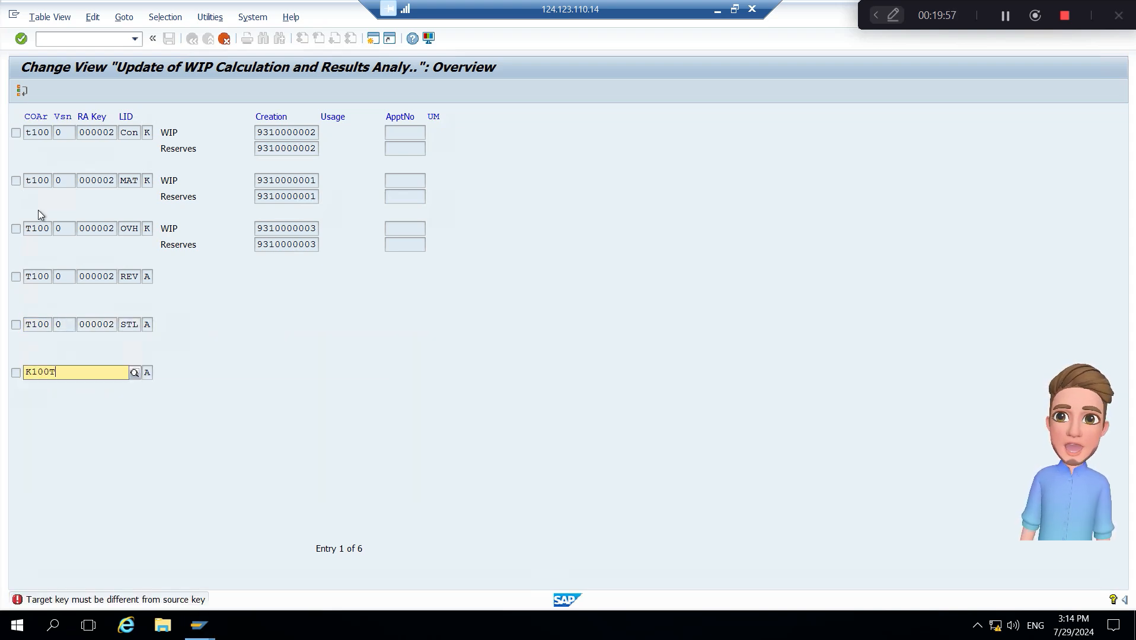
key(BackSpace)
key(BackSpace)
key(BackSpace)
key(BackSpace)
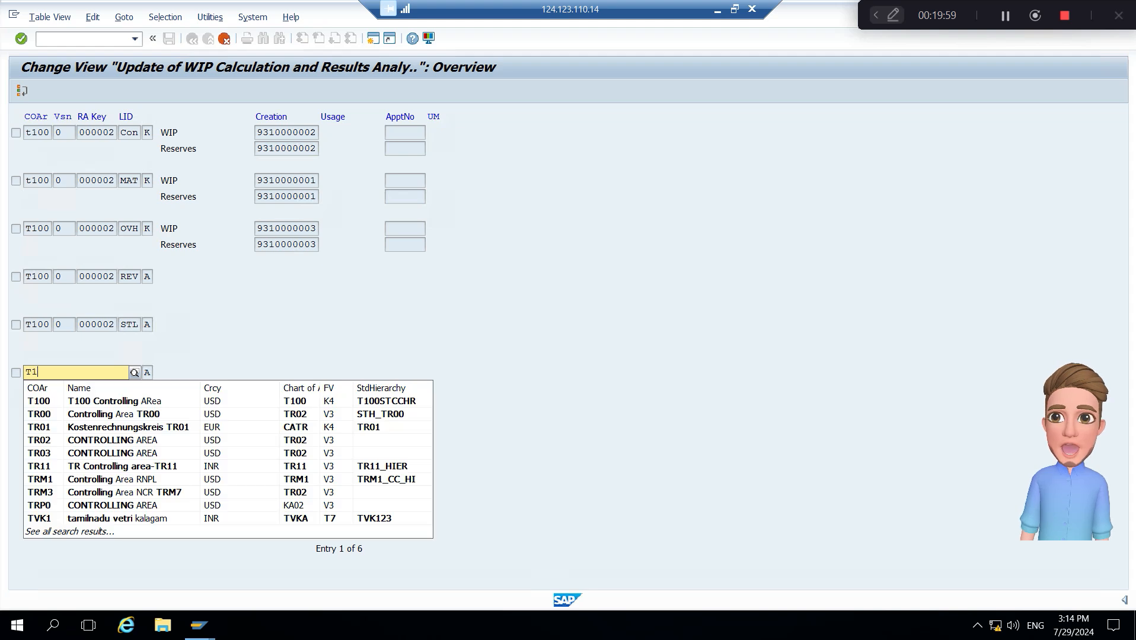
text(T100)
key(Return)
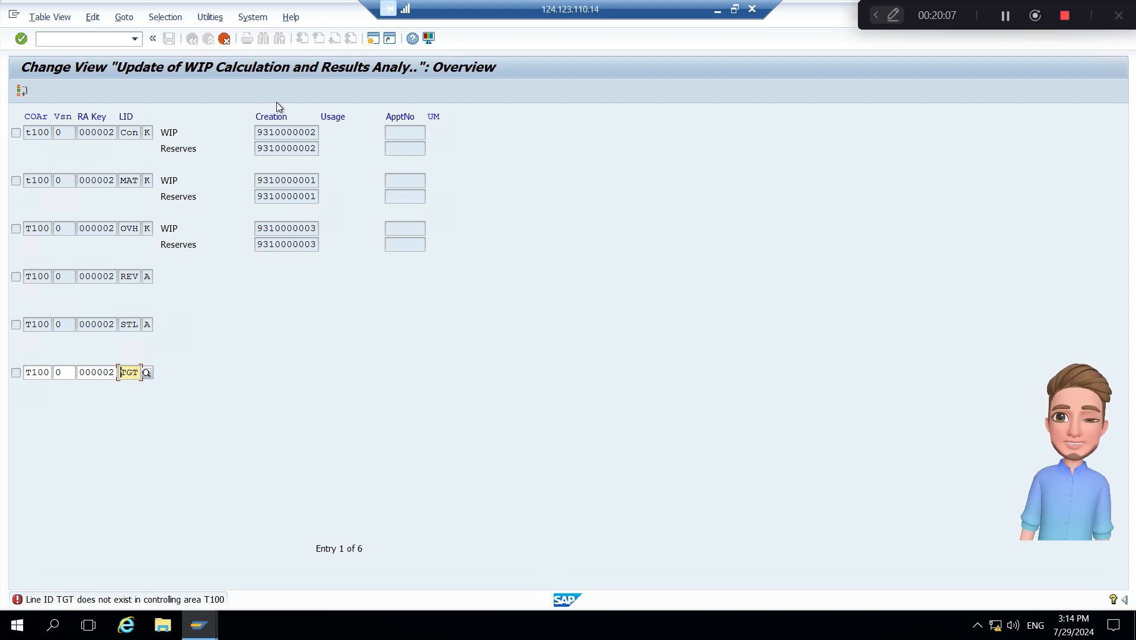
Discard the unfinished TGT entry, save the copied T100 update entries in customizing request A4HK900764, and leave the view.
click(225, 39)
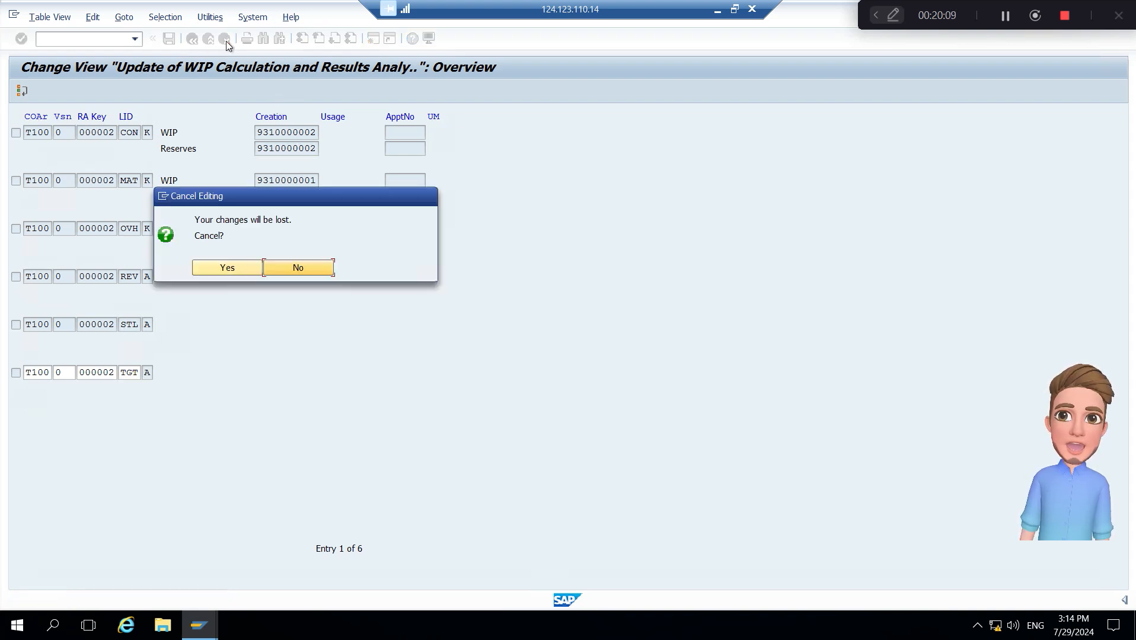
click(234, 270)
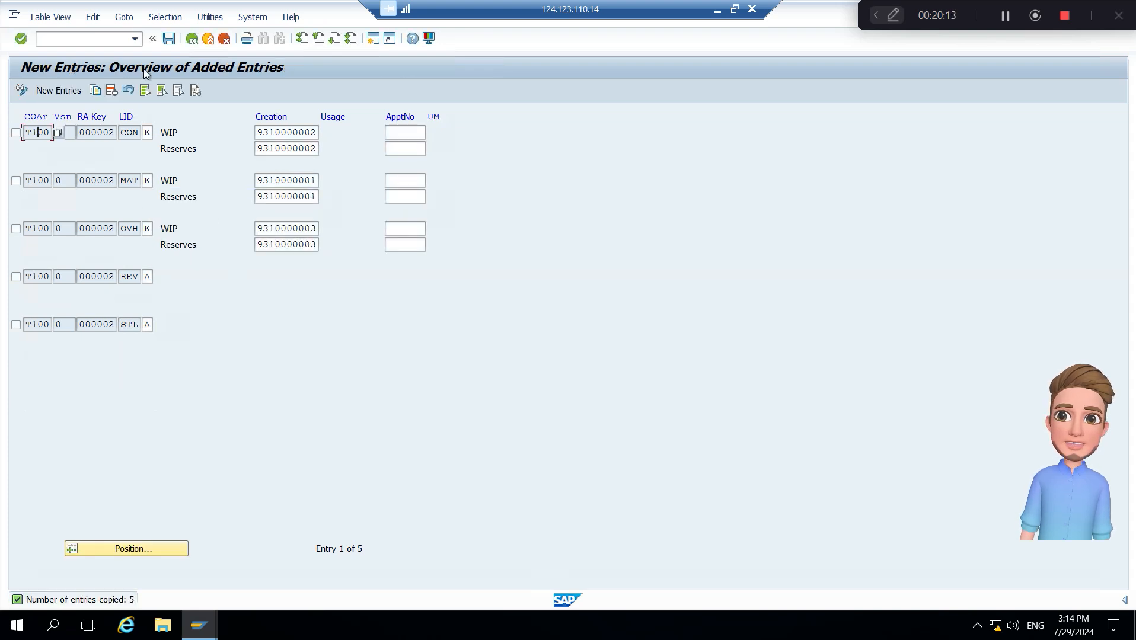
click(169, 39)
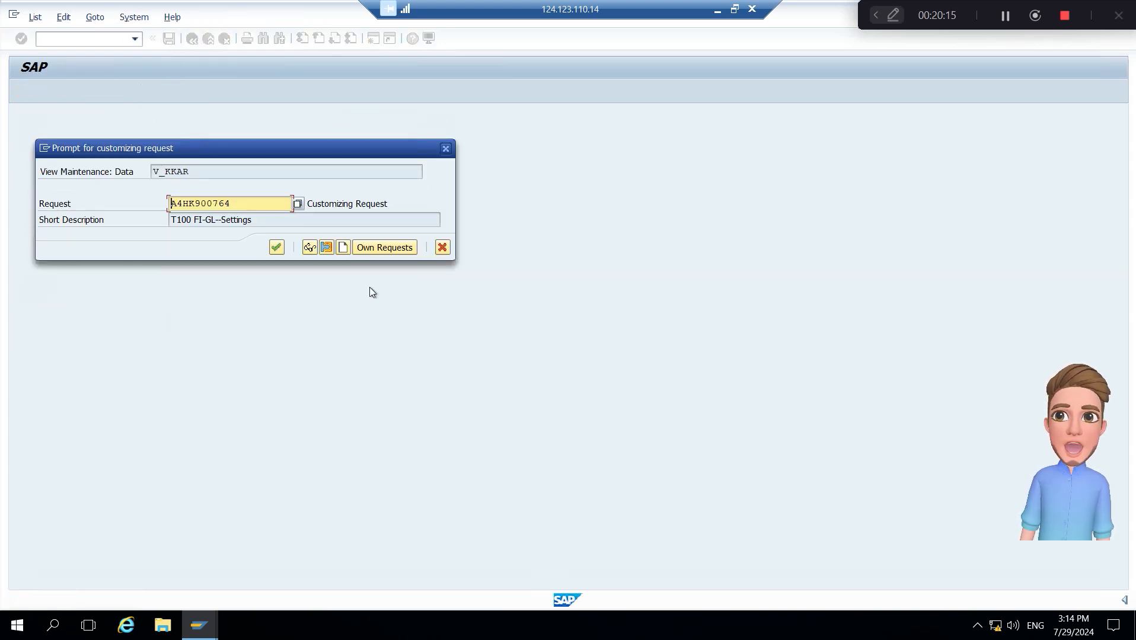
click(277, 248)
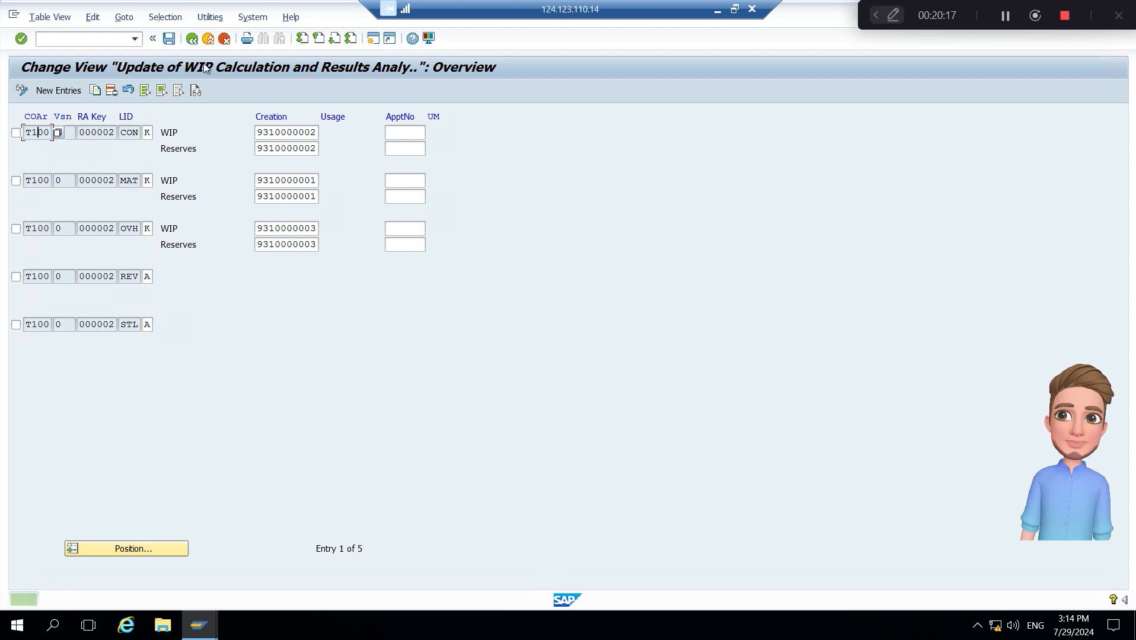
click(193, 40)
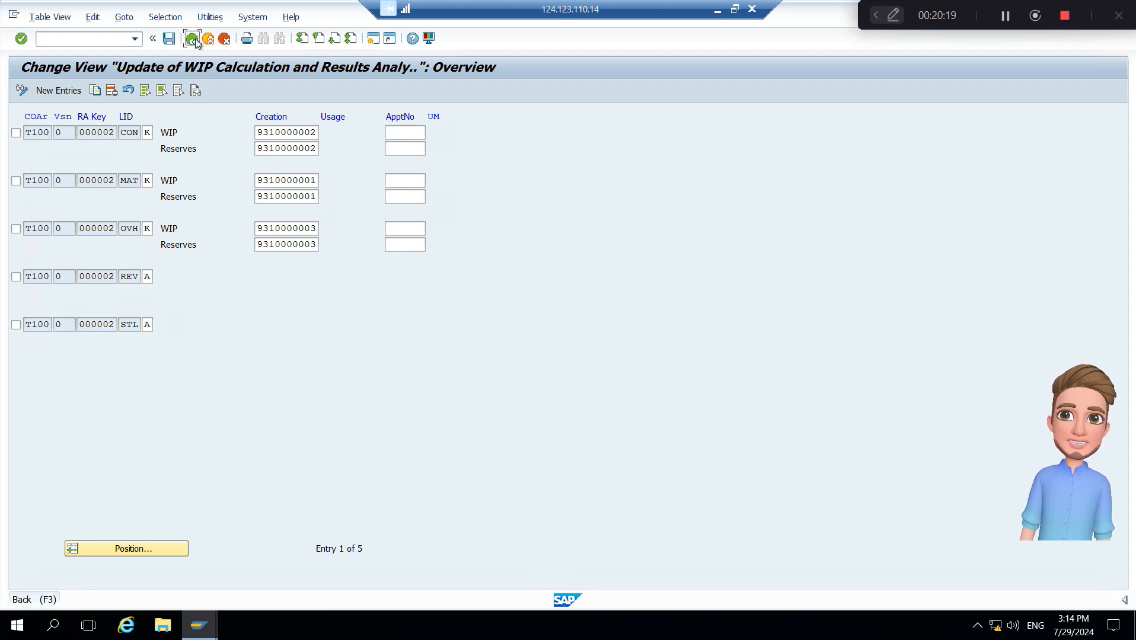
Leave the update view, review the line IDs defined for WIP calculation, and return to the IMG structure.
click(193, 41)
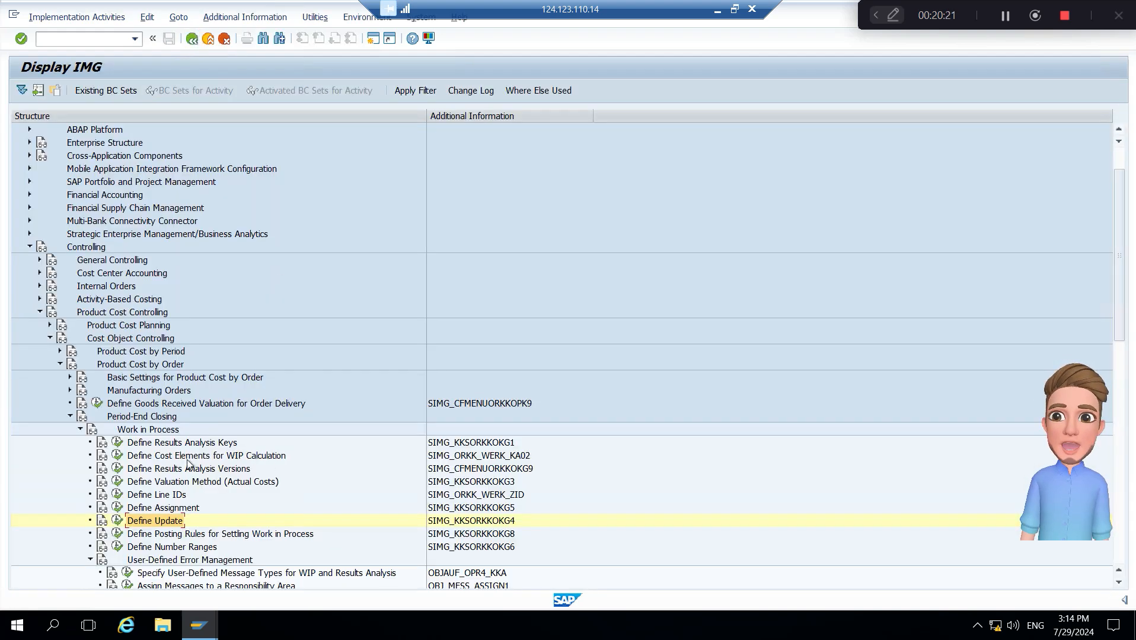
click(117, 495)
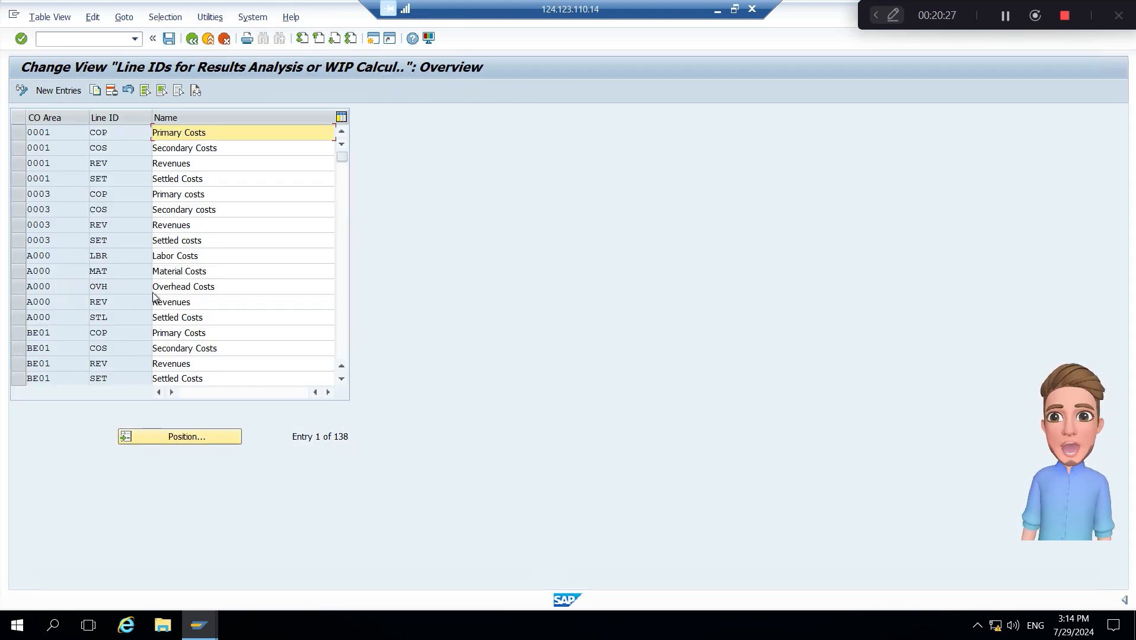
click(112, 320)
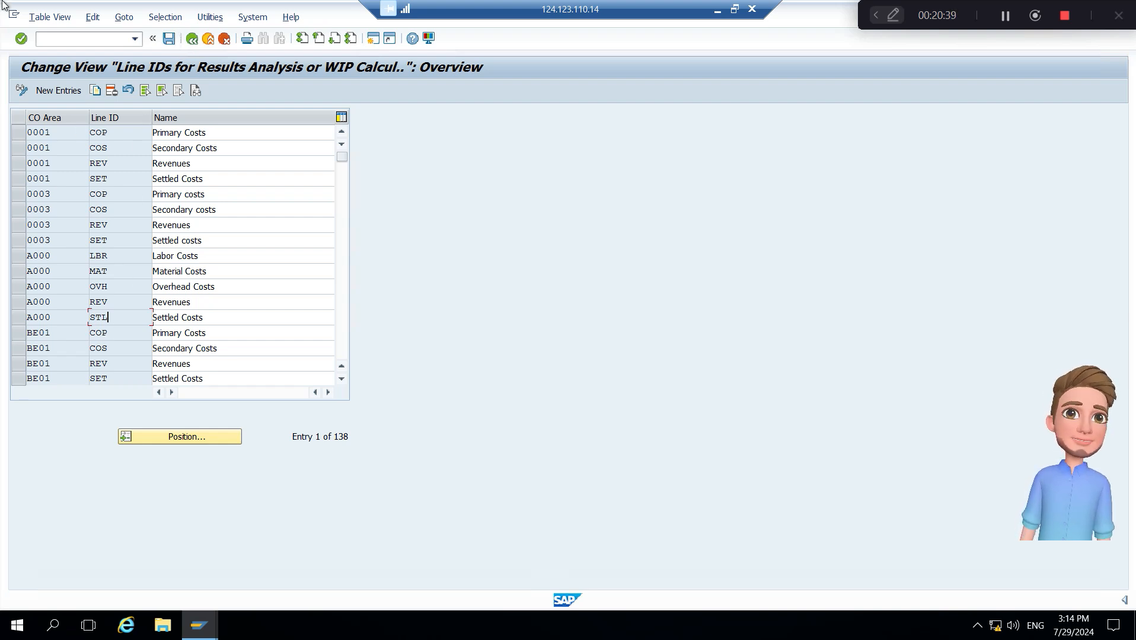
click(169, 38)
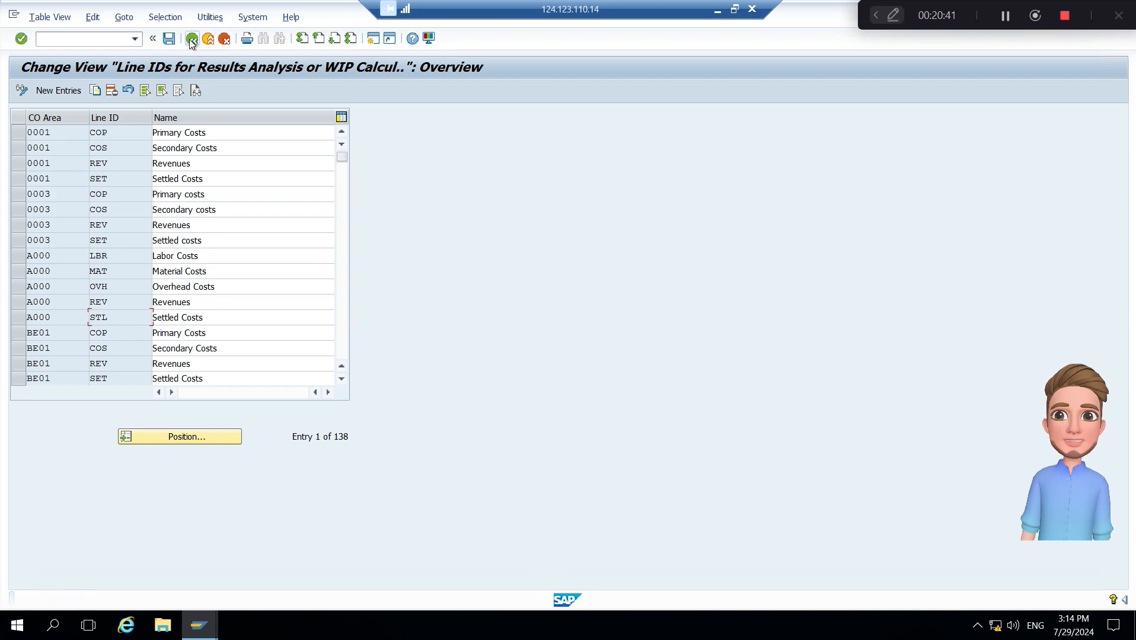
click(192, 39)
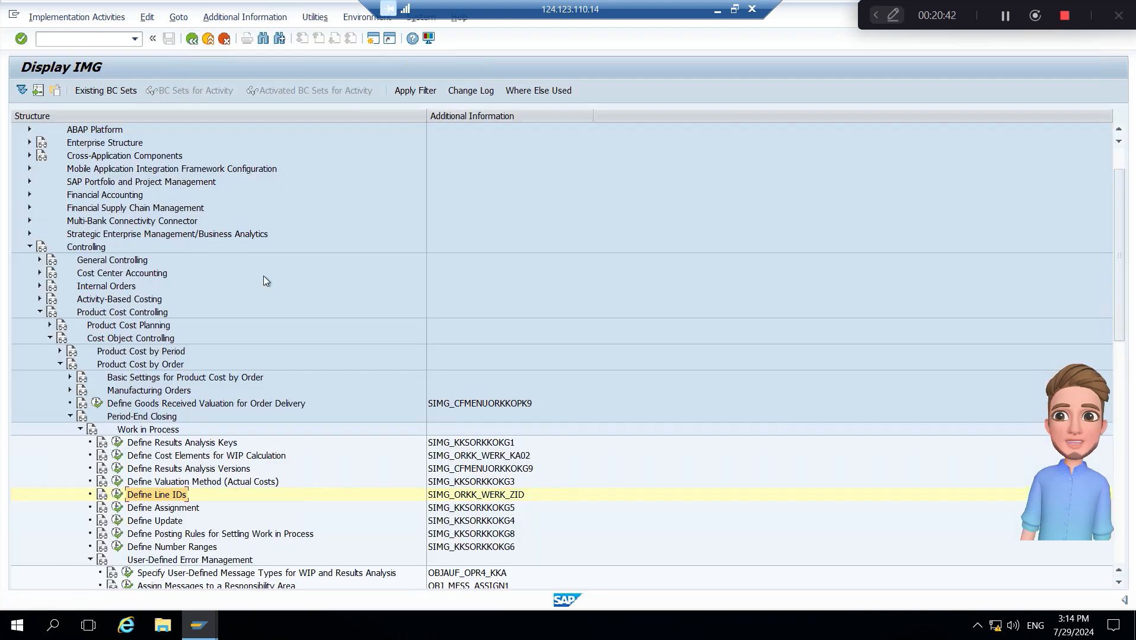
Open the posting rules for settling work in process and select K100's version 0 entries for categories WIPR and RUCR.
click(153, 538)
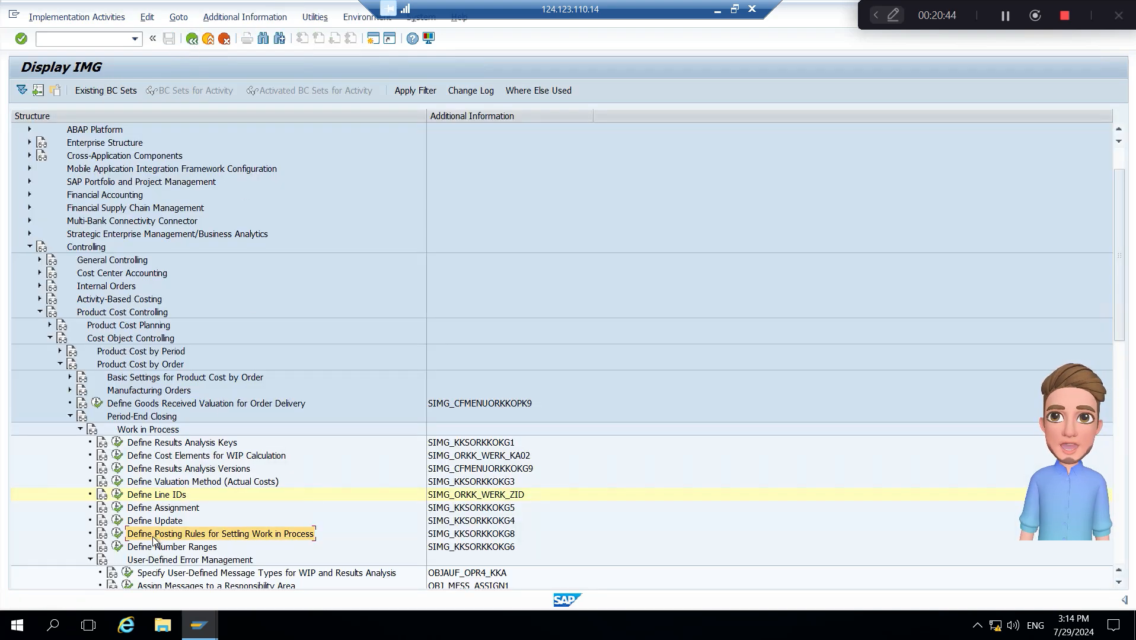
click(116, 536)
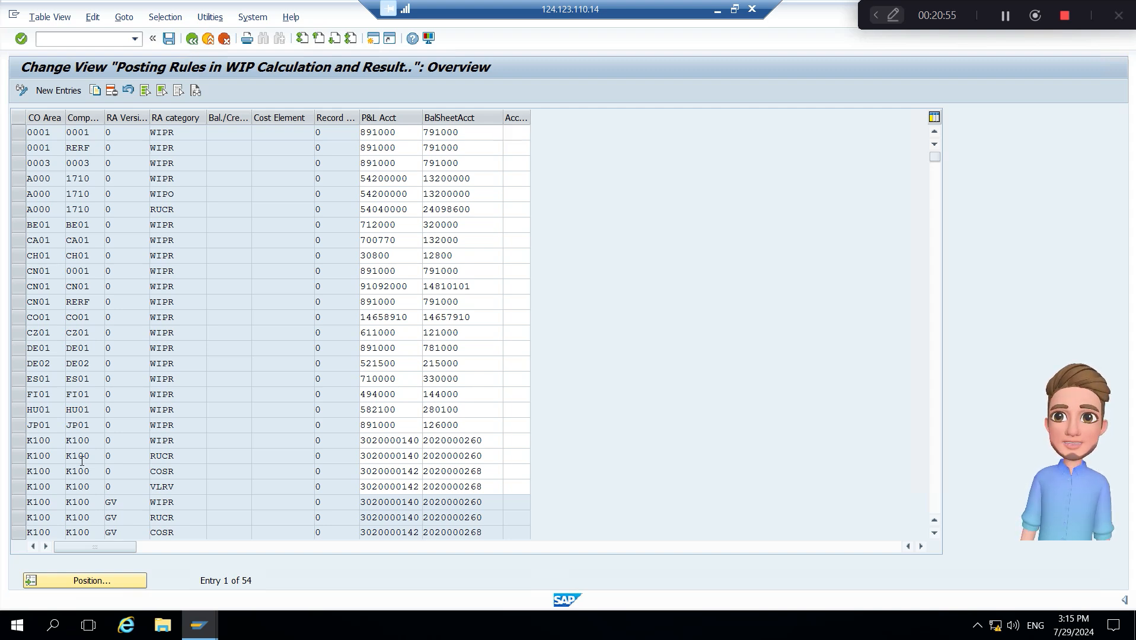
scroll(82, 461, down, 2)
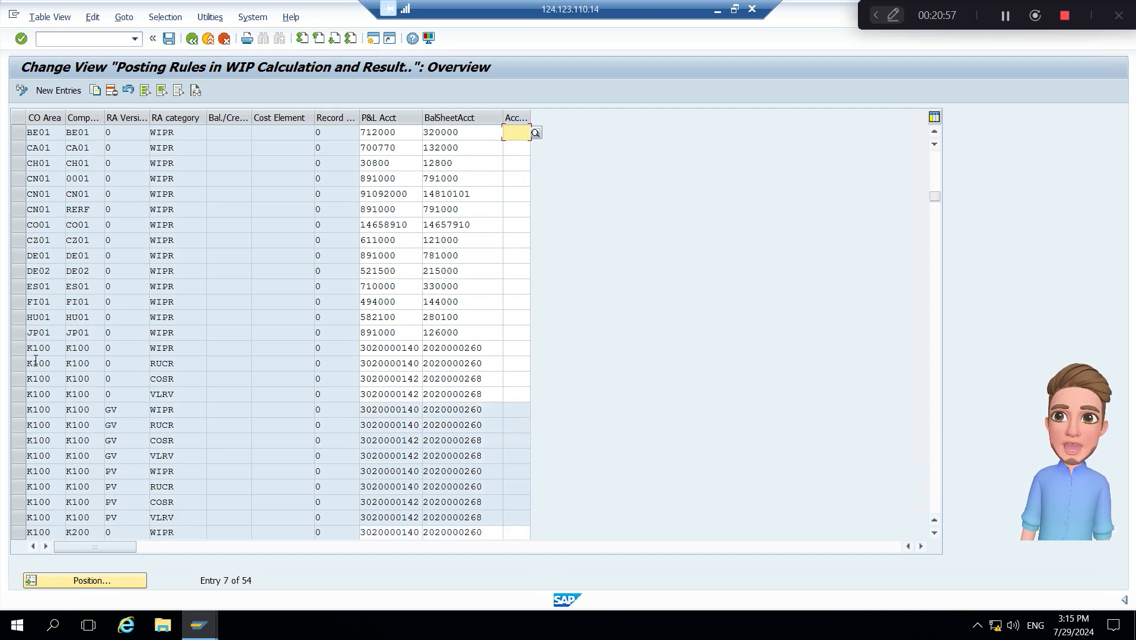
click(18, 351)
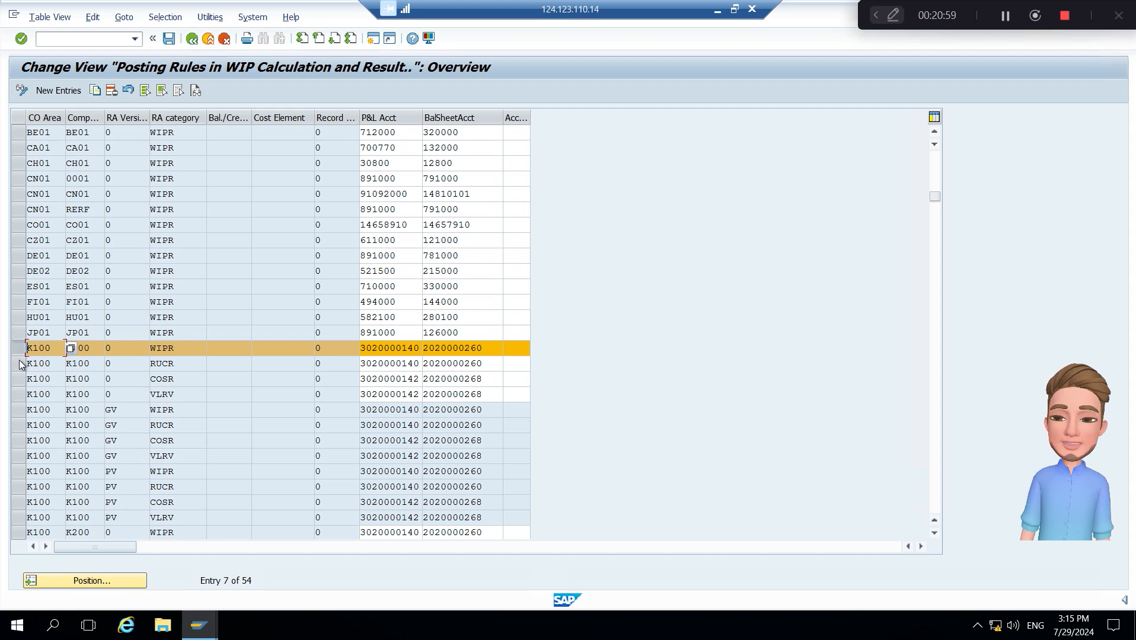
click(22, 367)
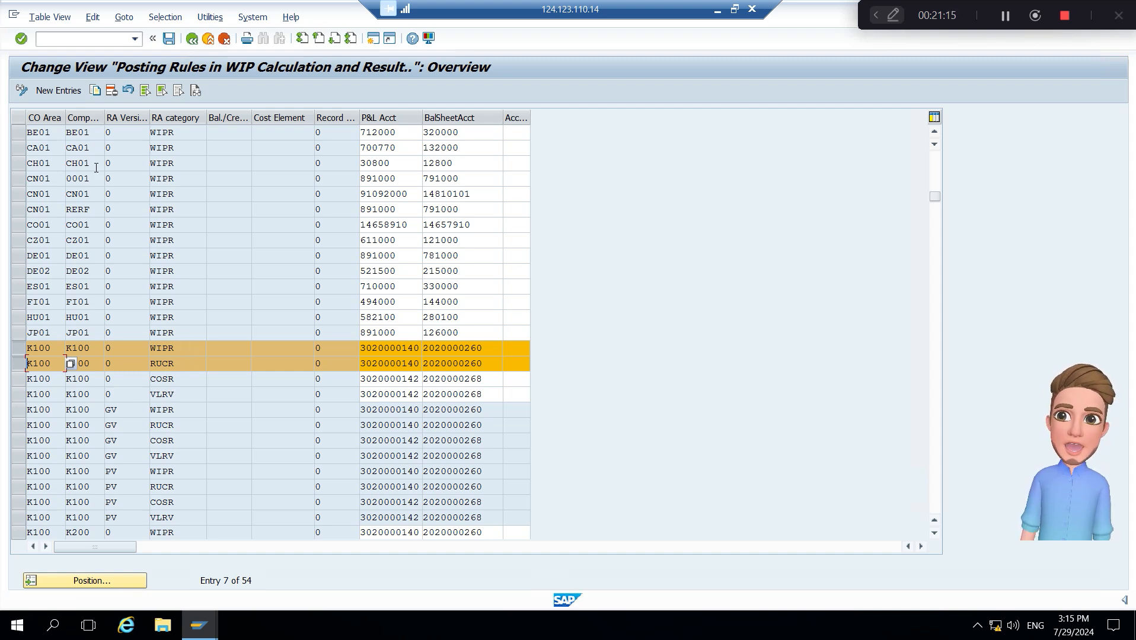
Copy the selected WIPR and RUCR posting rules and set the controlling area of both copies to T100.
click(96, 93)
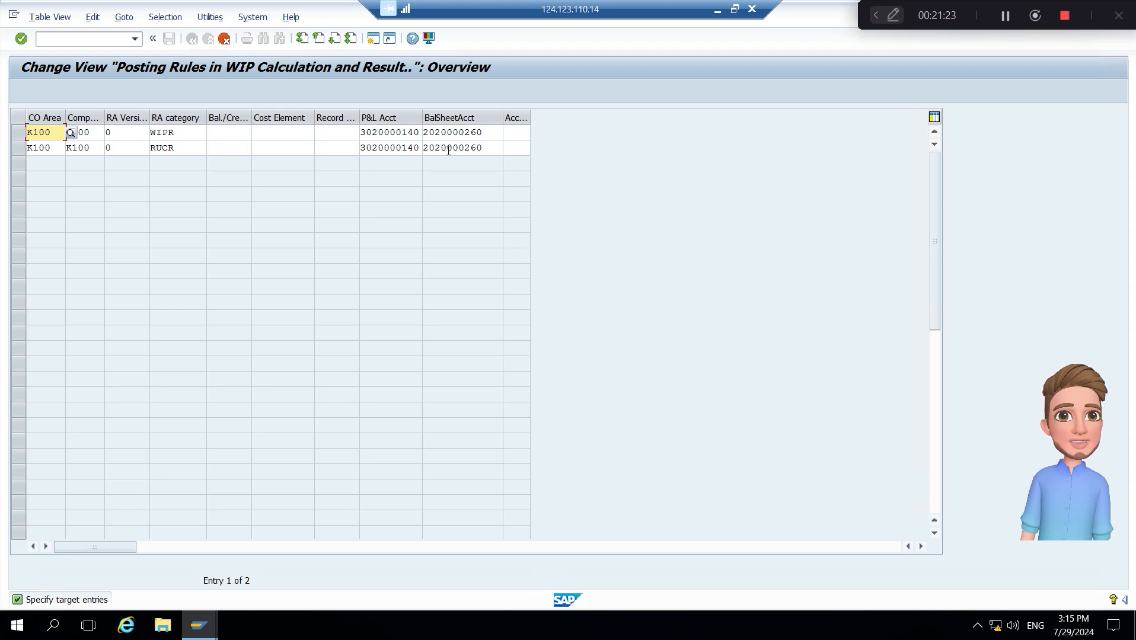
click(395, 136)
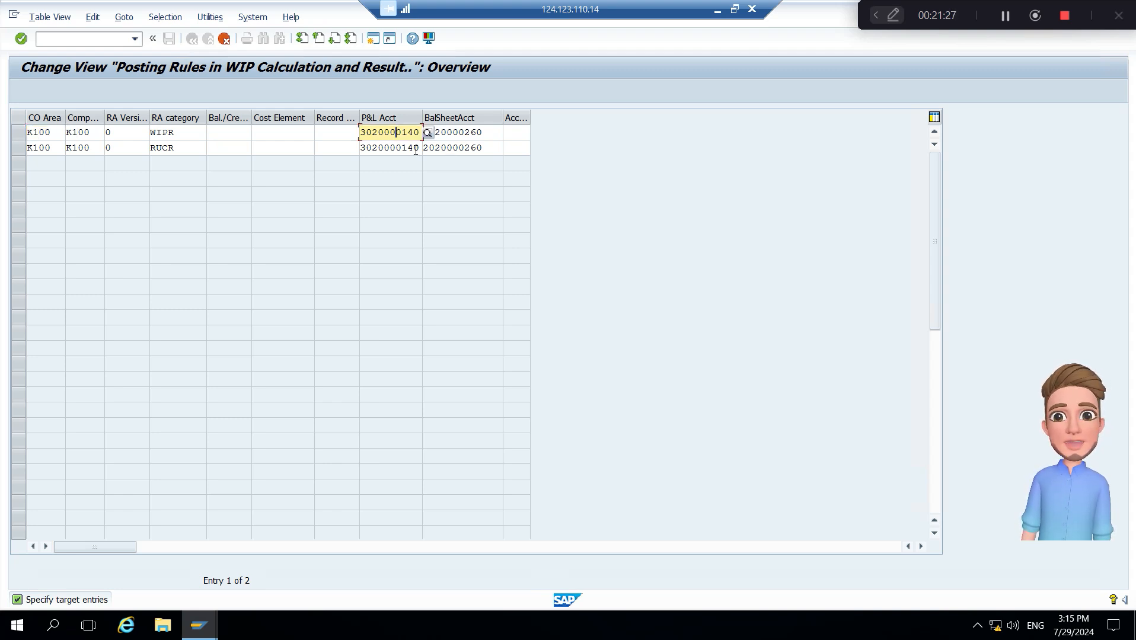
click(34, 134)
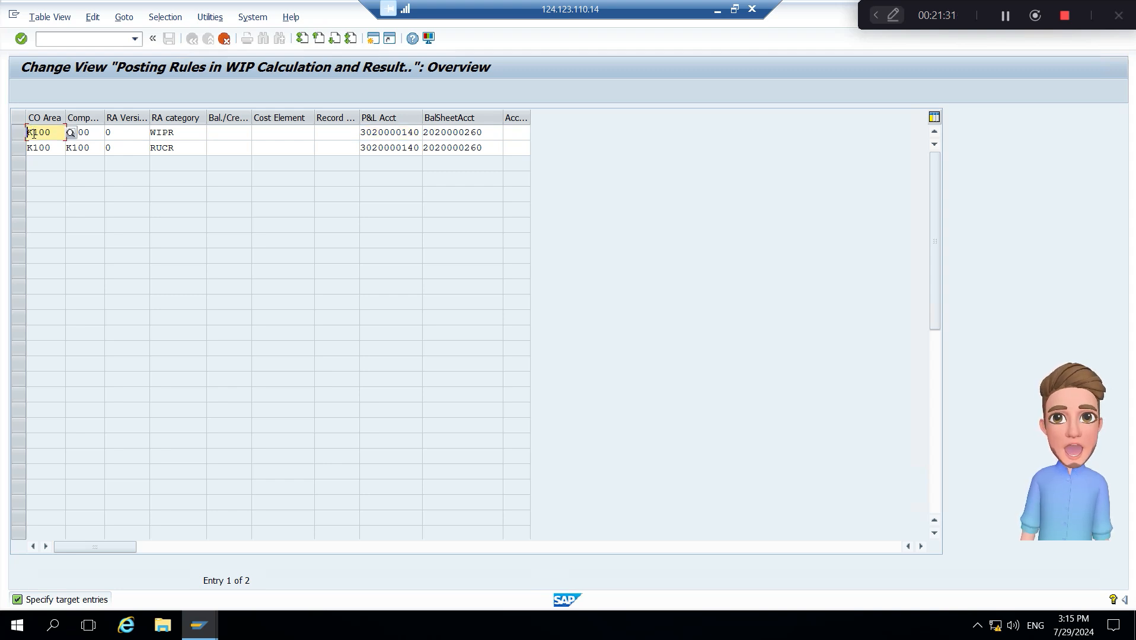
key(BackSpace)
key(BackSpace)
key(BackSpace)
key(BackSpace)
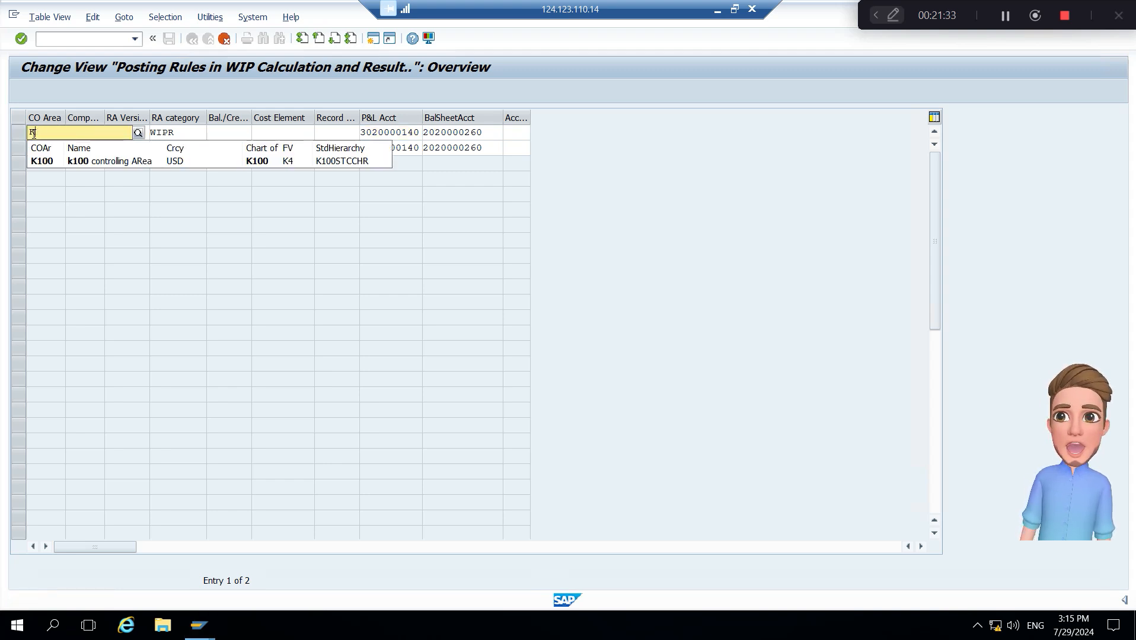
text(T100)
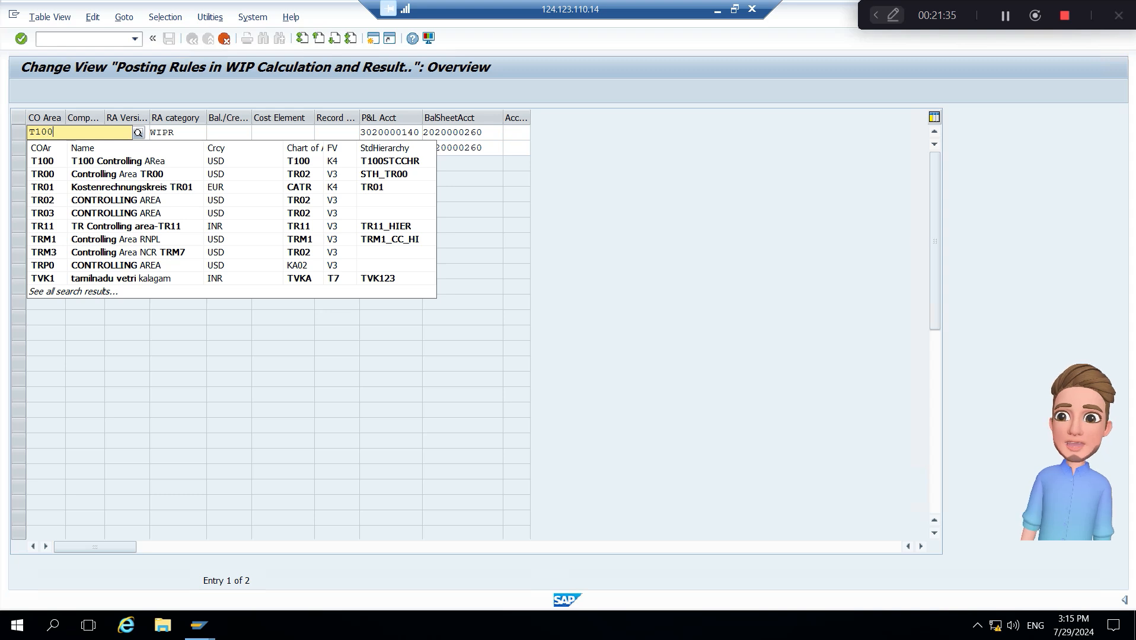
key(Down)
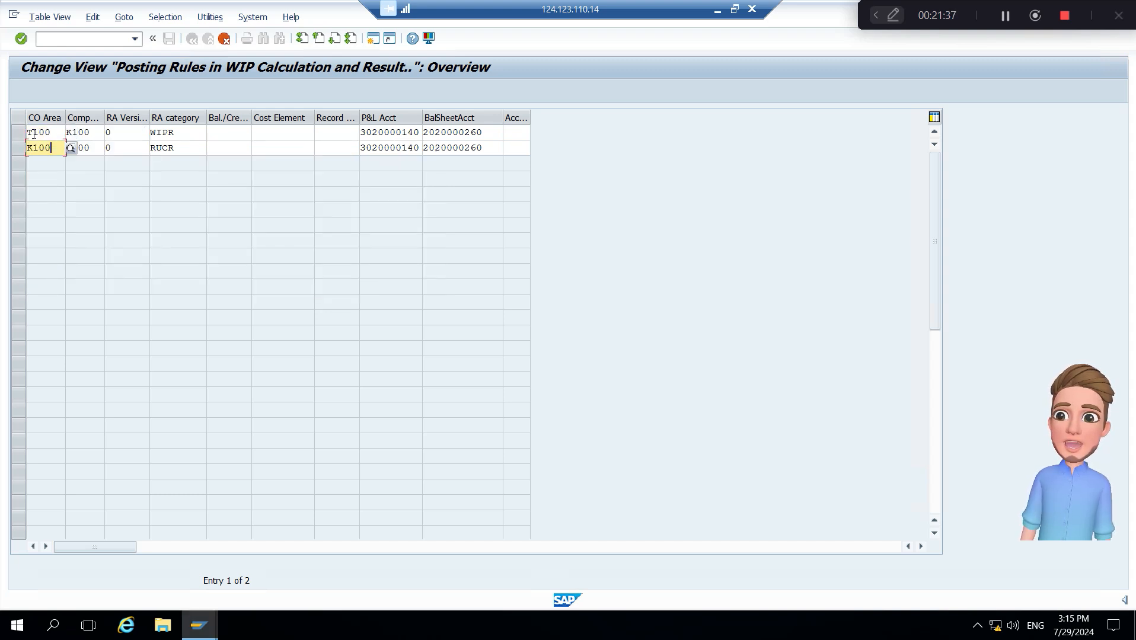
key(ctrl+a)
text(T100)
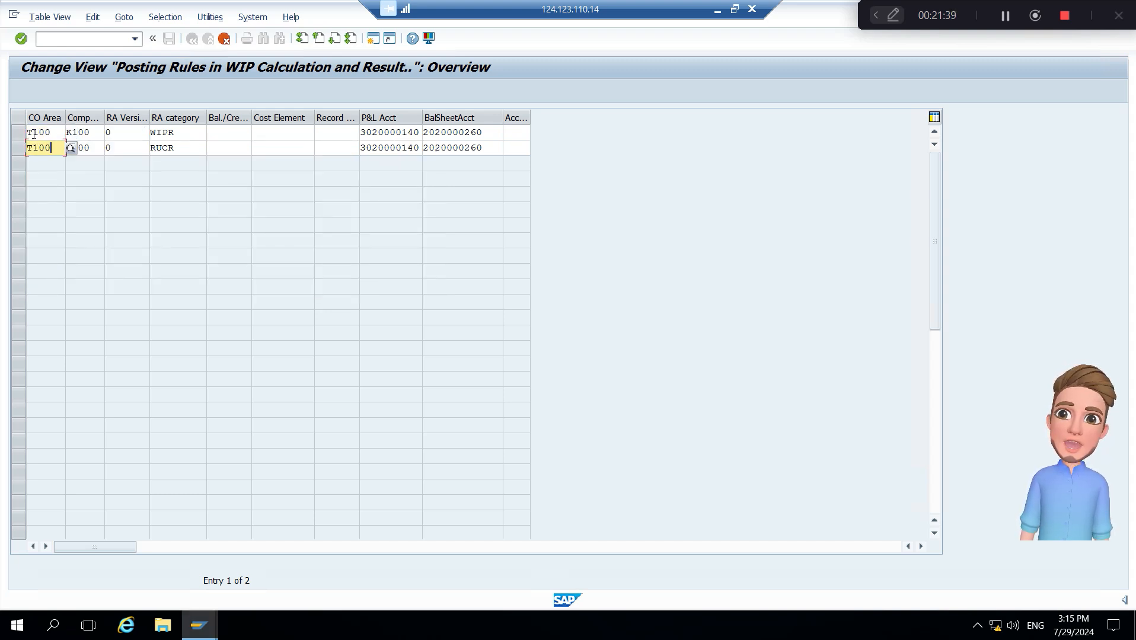
Set the company code of both copied posting rules to T100 and check the entries.
key(Tab)
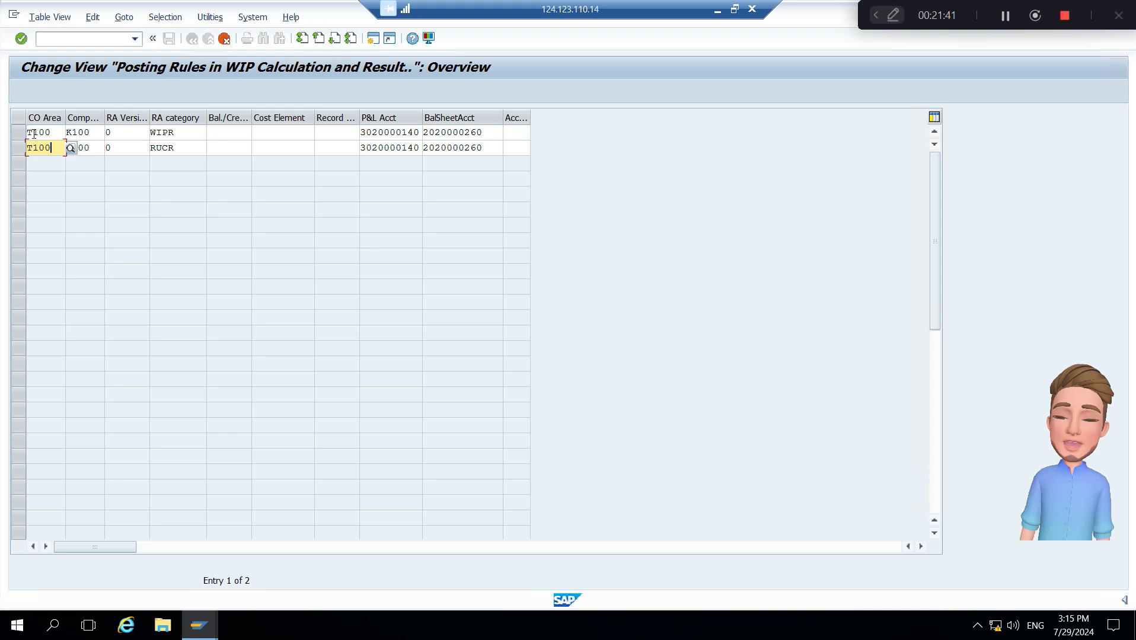
key(ctrl+a)
text(T100)
key(Up)
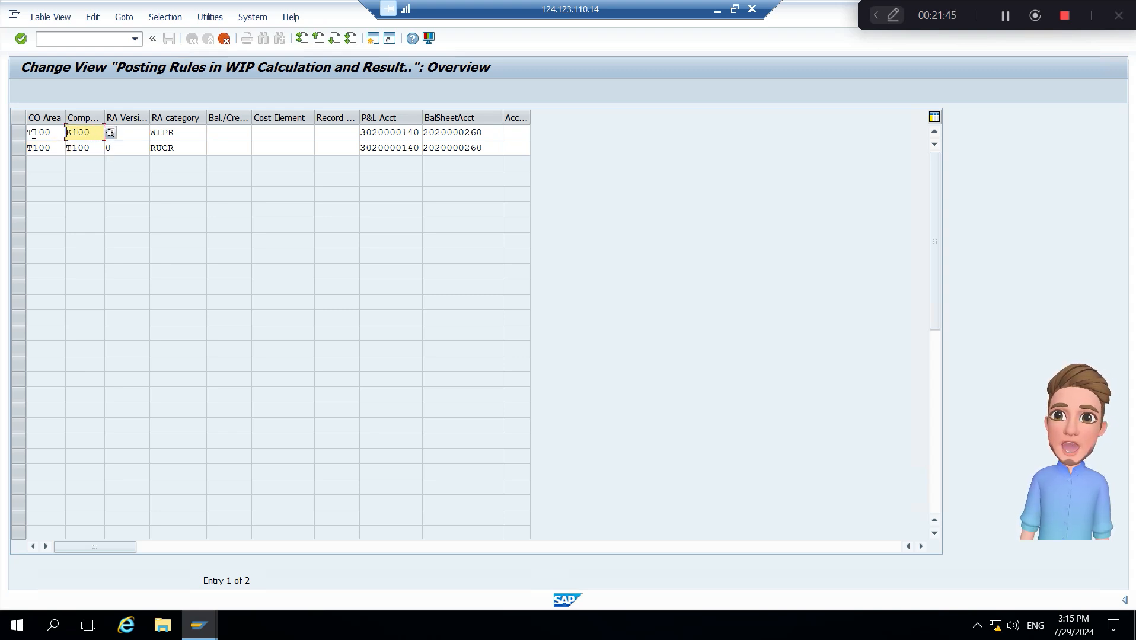
key(ctrl+a)
text(T100)
key(Return)
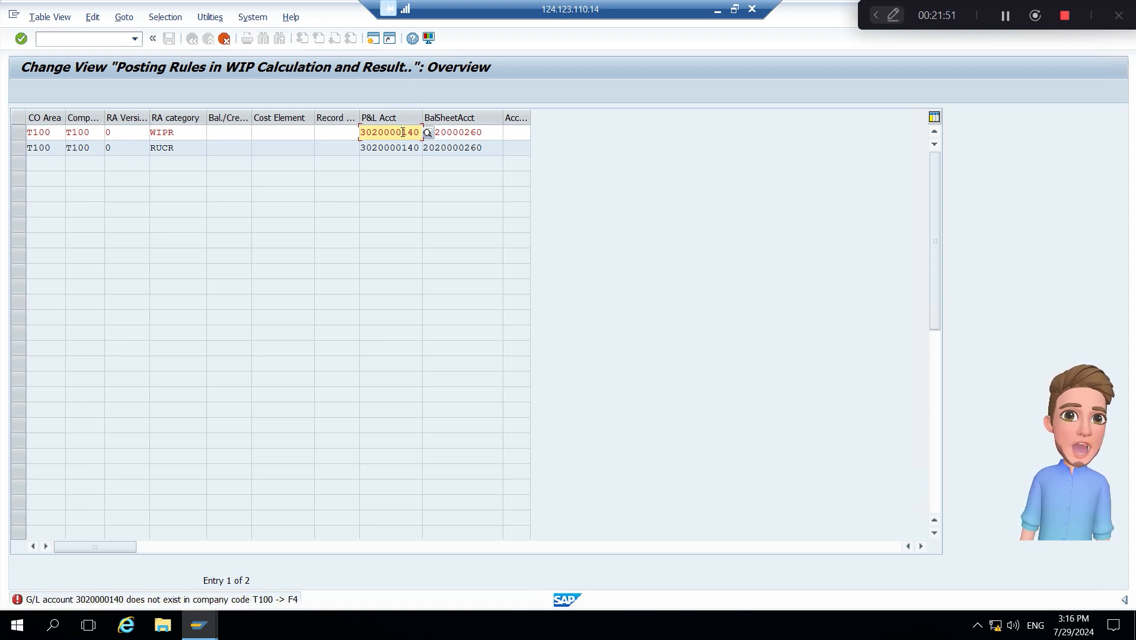
Switch to the G/L account session, change the chart of accounts to K100, and select WIP P&L under Income-Non Operating Income.
key(alt+Tab)
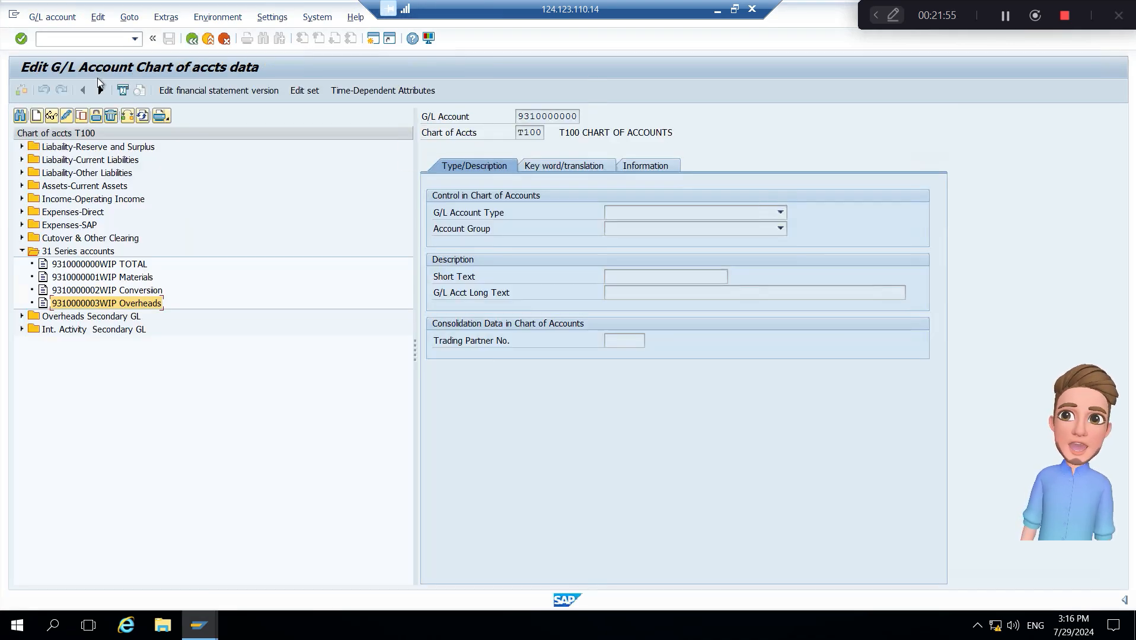
click(127, 116)
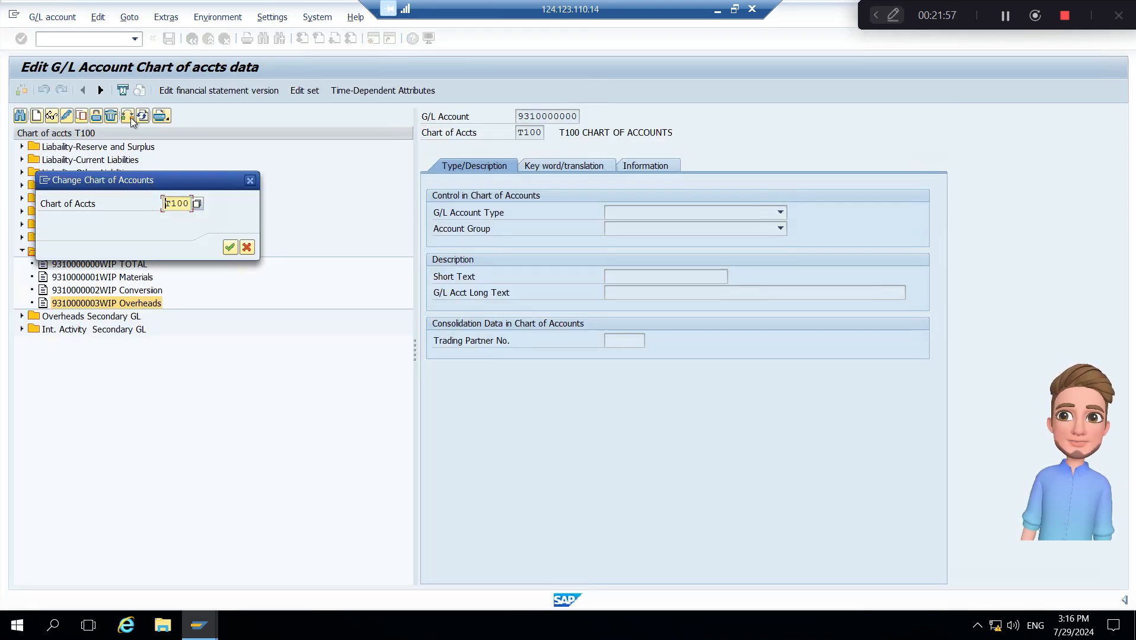
text(K100)
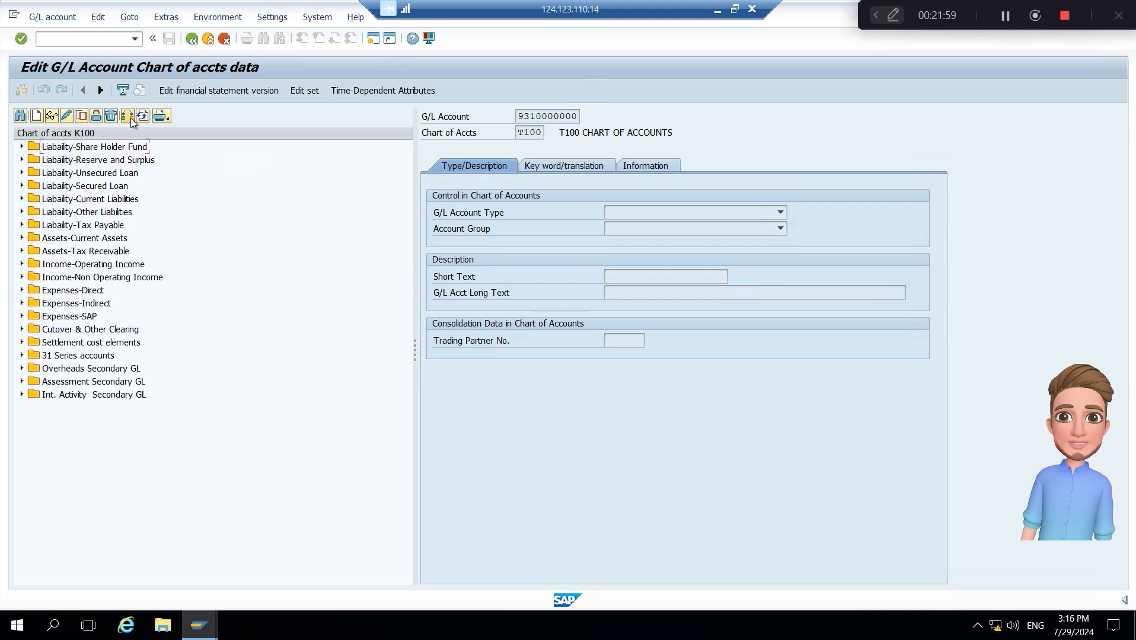
key(Return)
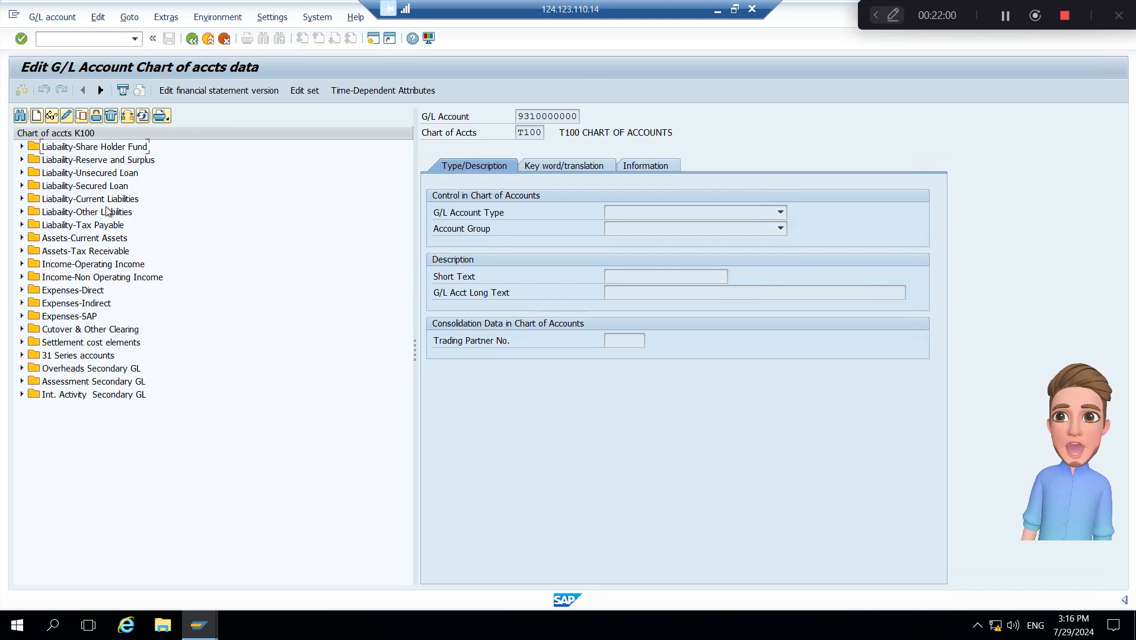
click(99, 280)
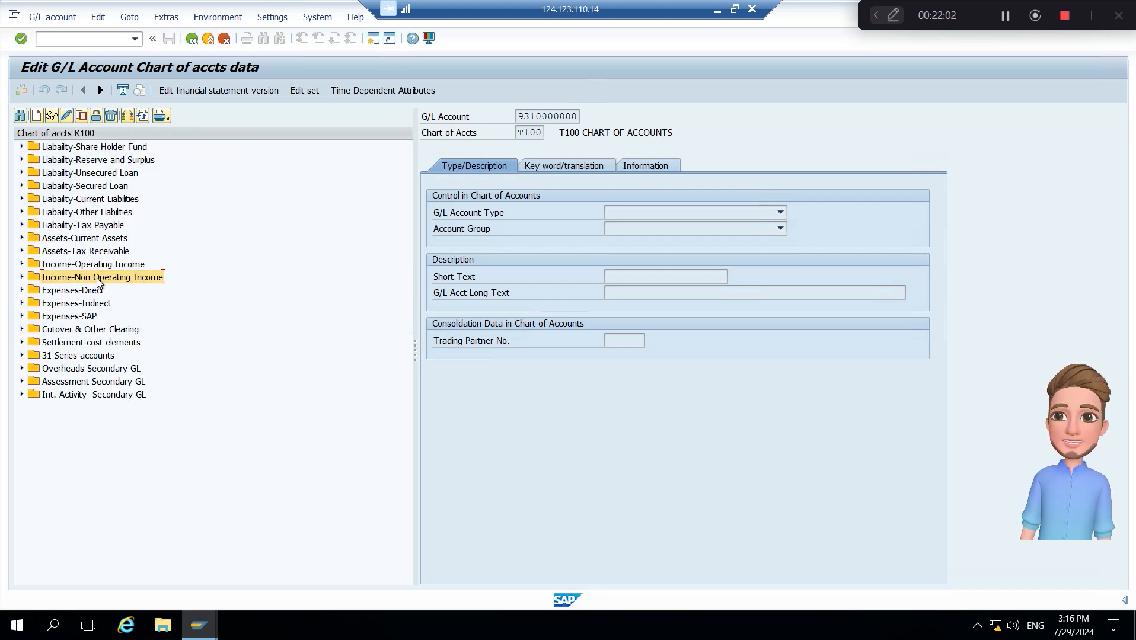
double_click(99, 280)
key(Down)
key(Down)
key(Down)
key(Down)
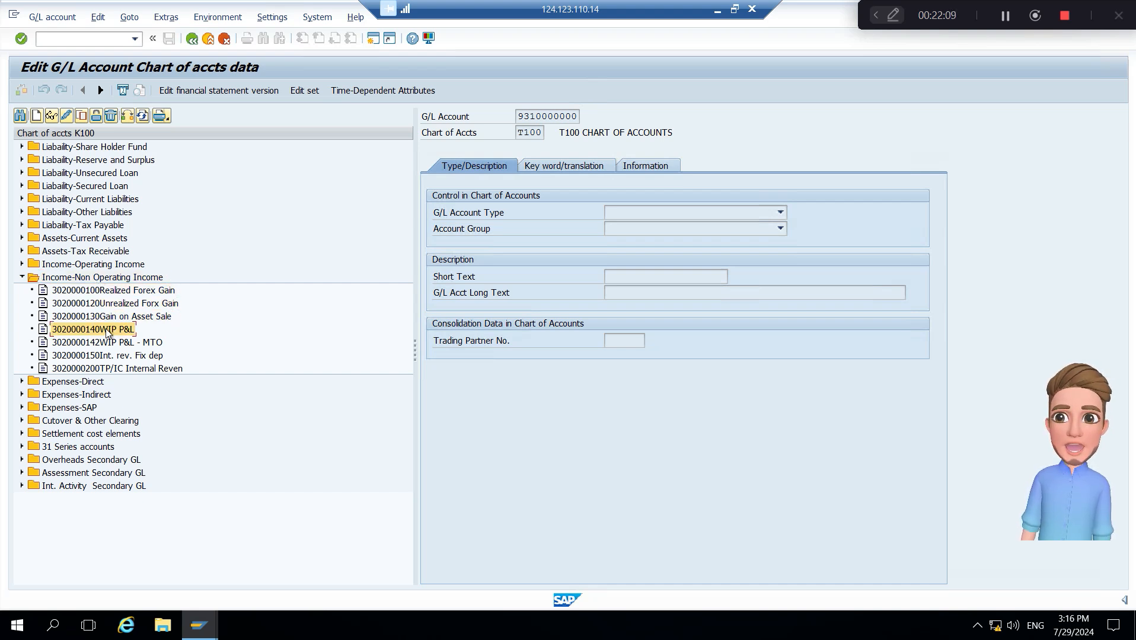
Copy the WIP P&L account under the same number into chart of accounts T100 and save it.
click(81, 118)
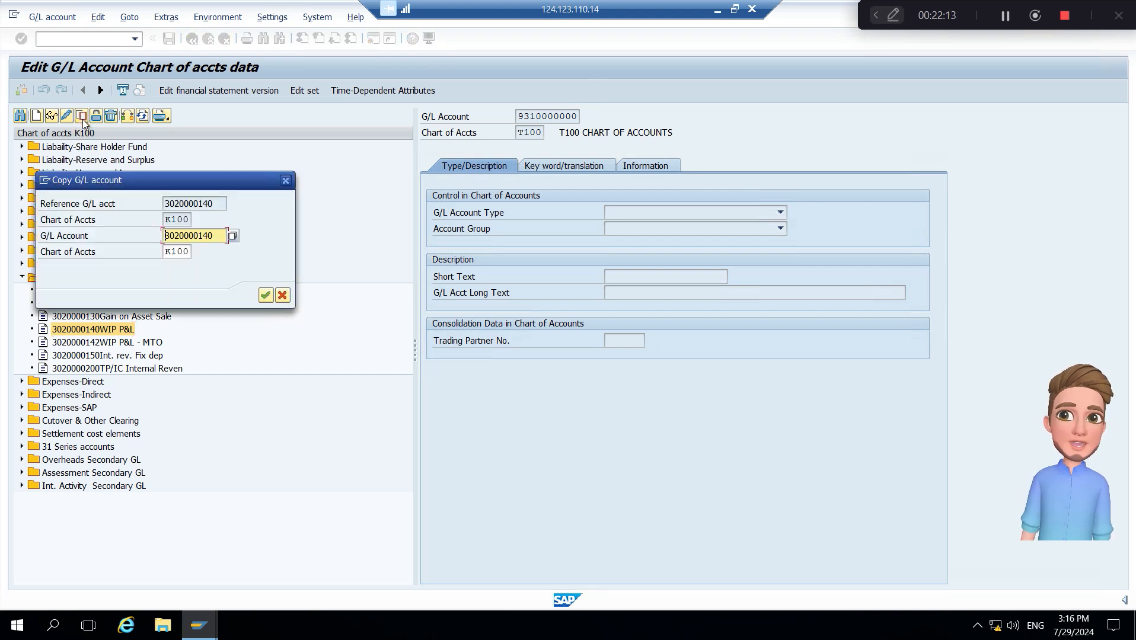
key(Tab)
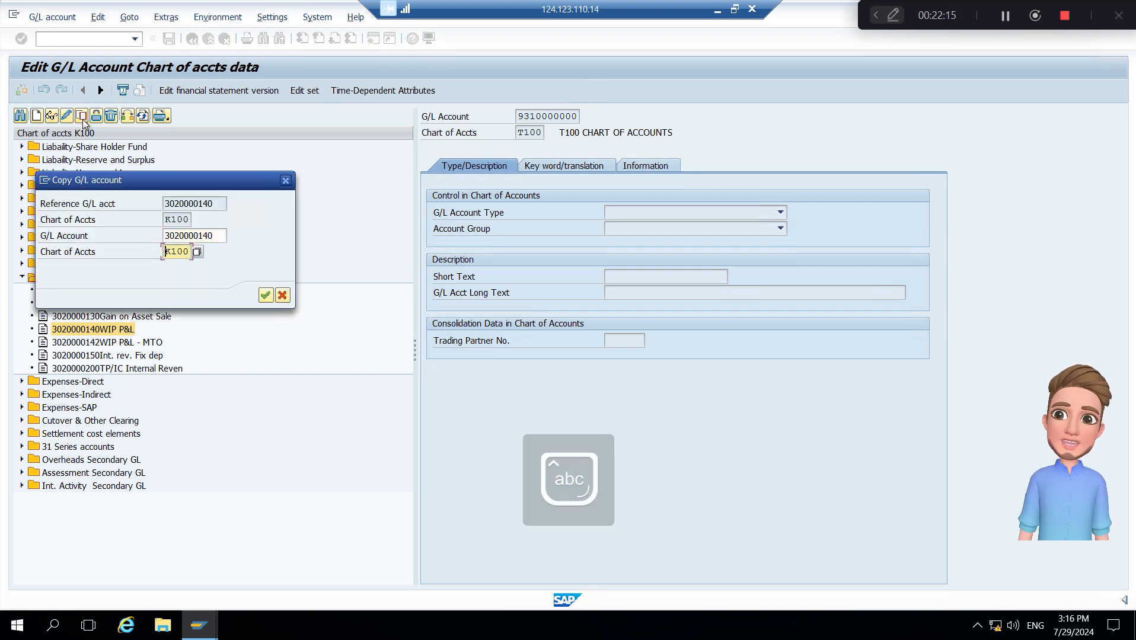
text(T)
key(Return)
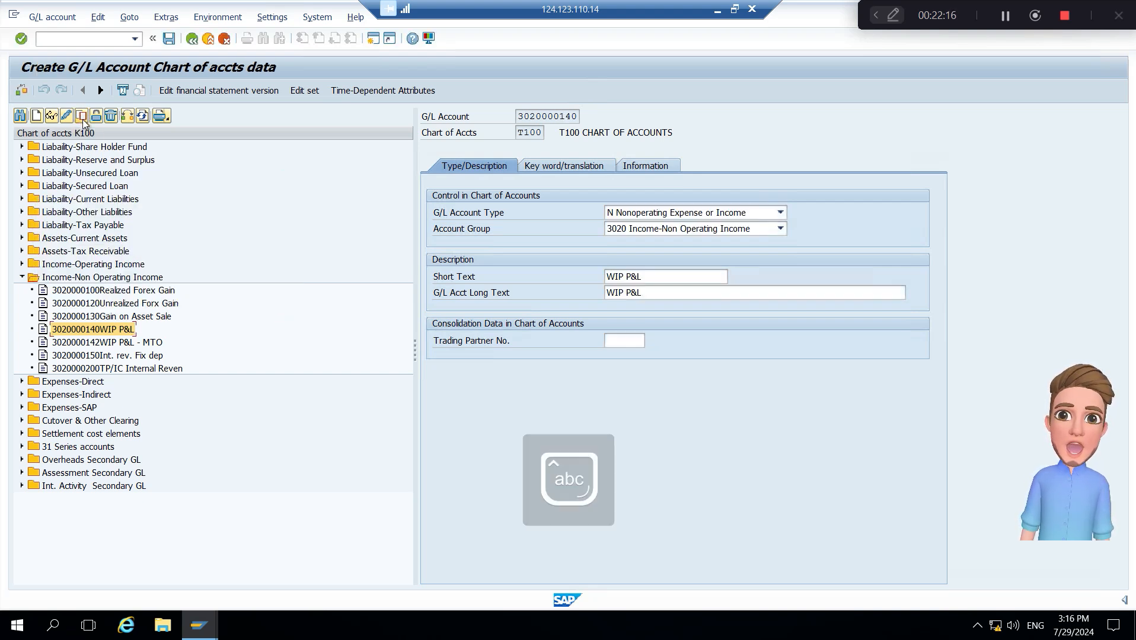
click(171, 41)
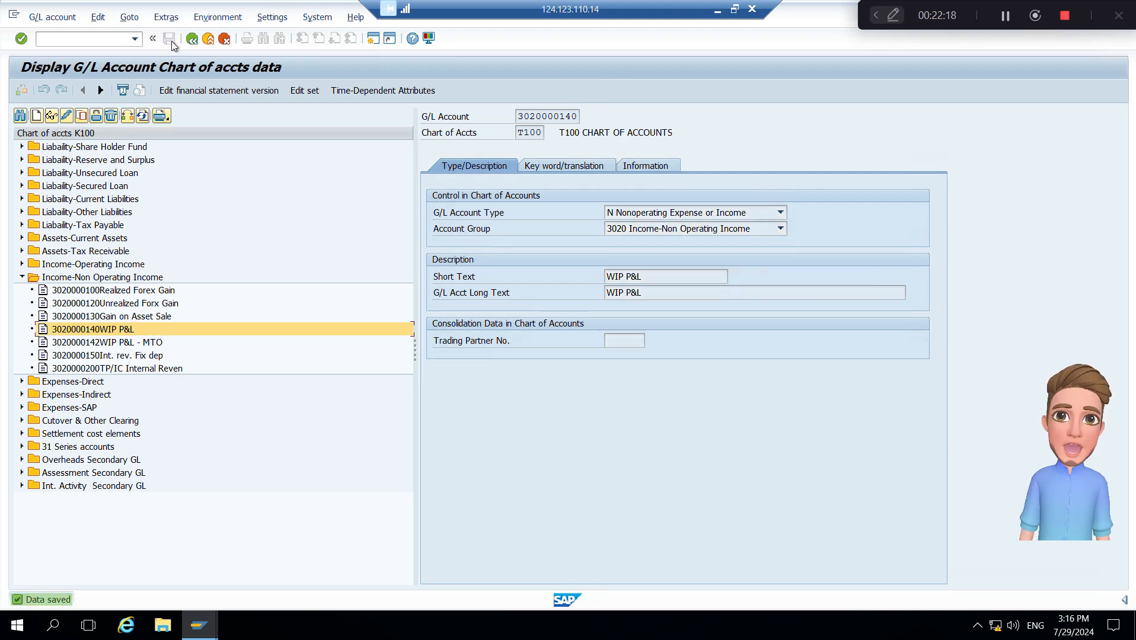
Return to the posting rules, recheck the two copied T100 entries, and discard the unsaved copies.
key(alt+Tab)
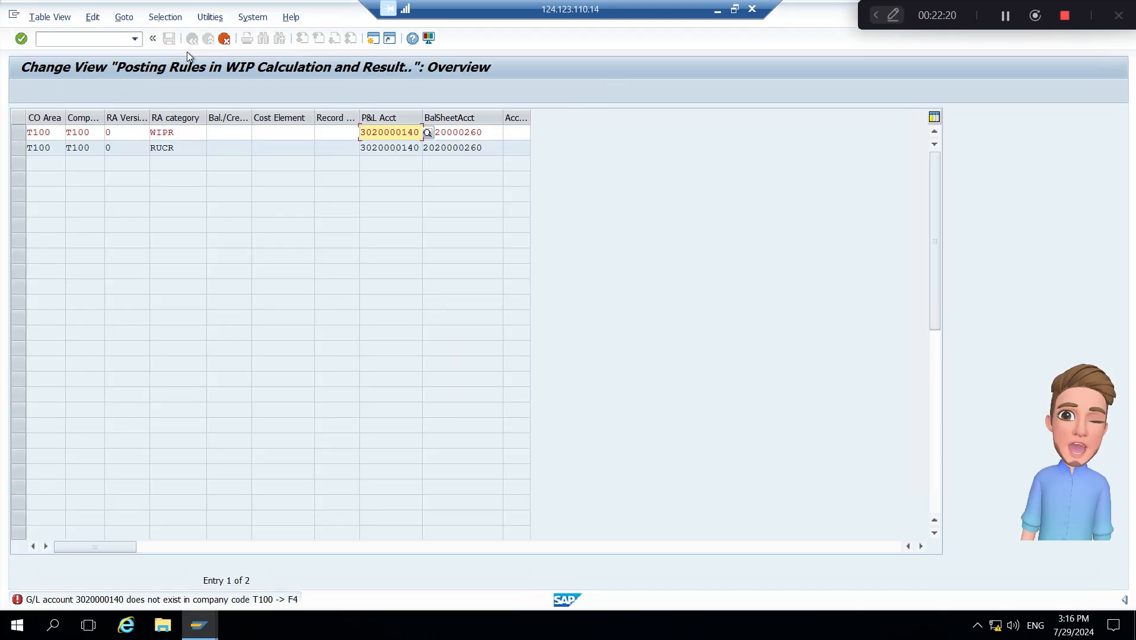
key(Return)
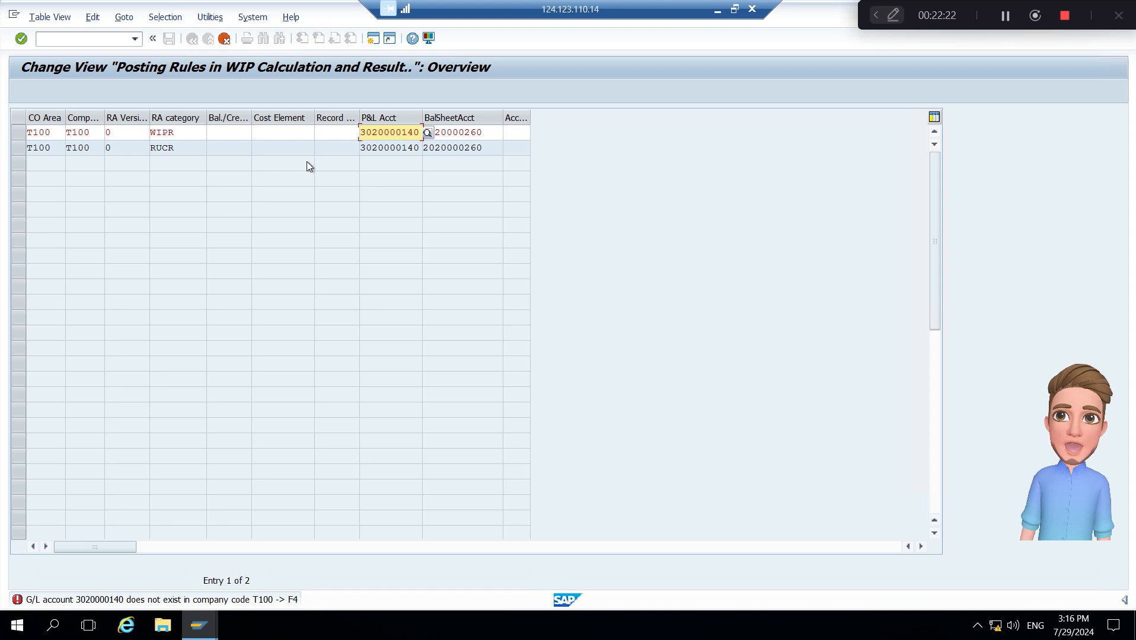
click(225, 40)
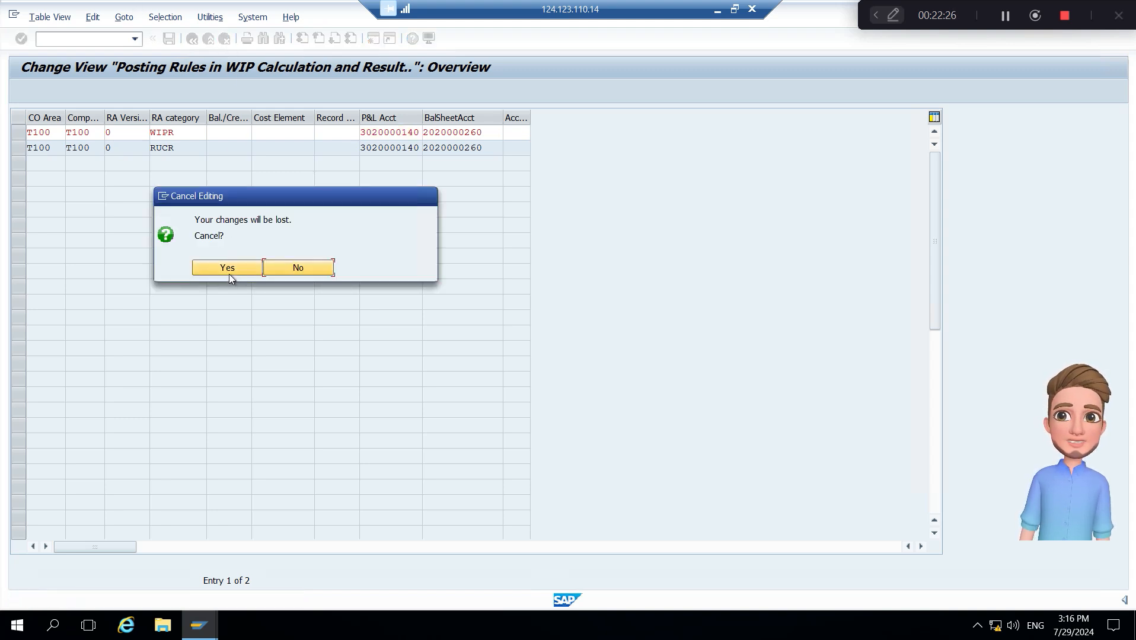
click(229, 272)
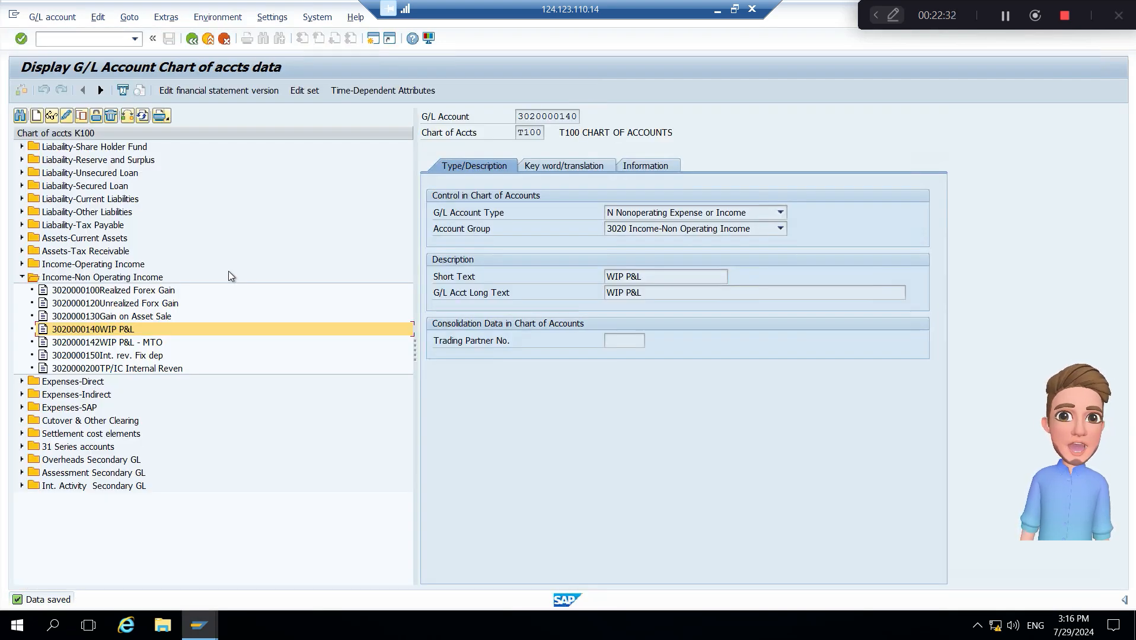
key(F3)
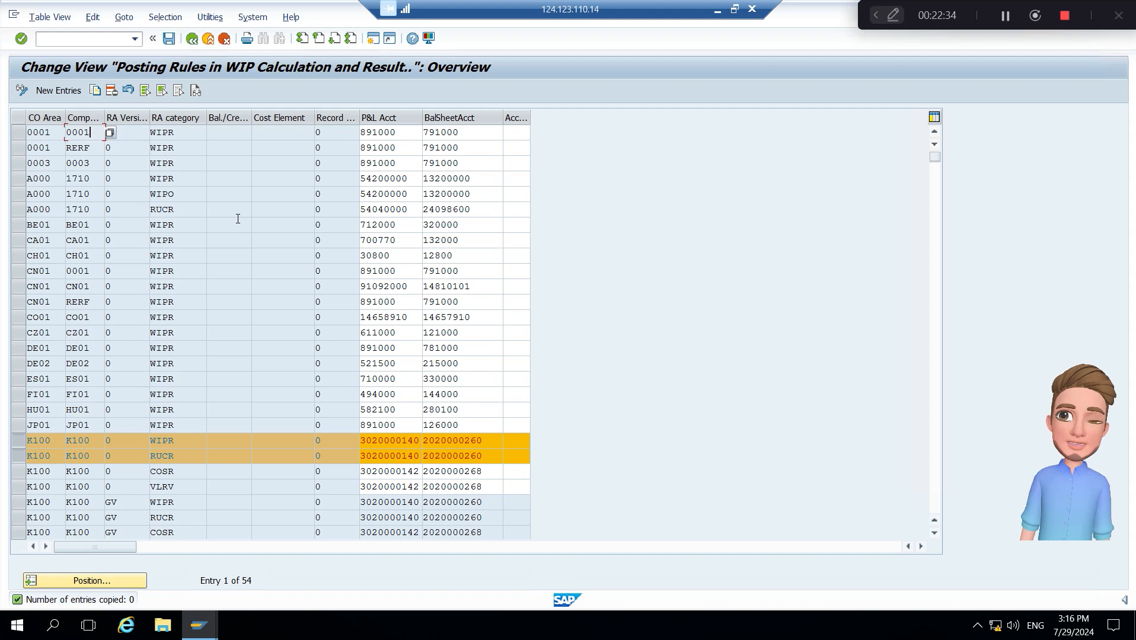
Try to copy the selected K100 WIPR and RUCR posting rules to controlling area and company code T100, and check the entries.
click(96, 90)
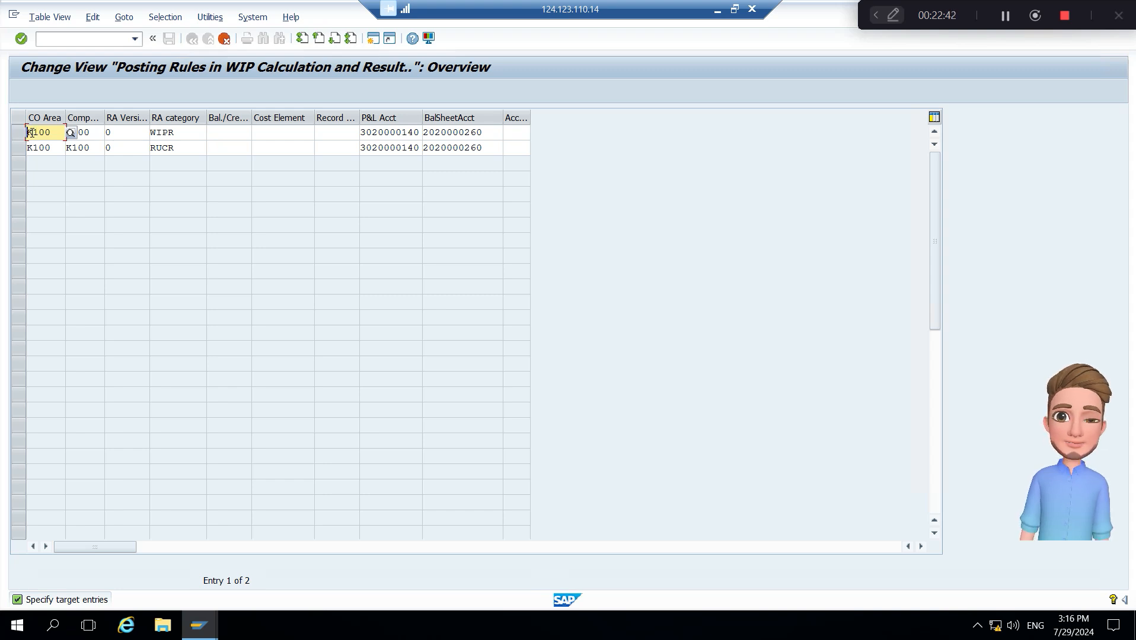
key(ctrl+v)
key(Down)
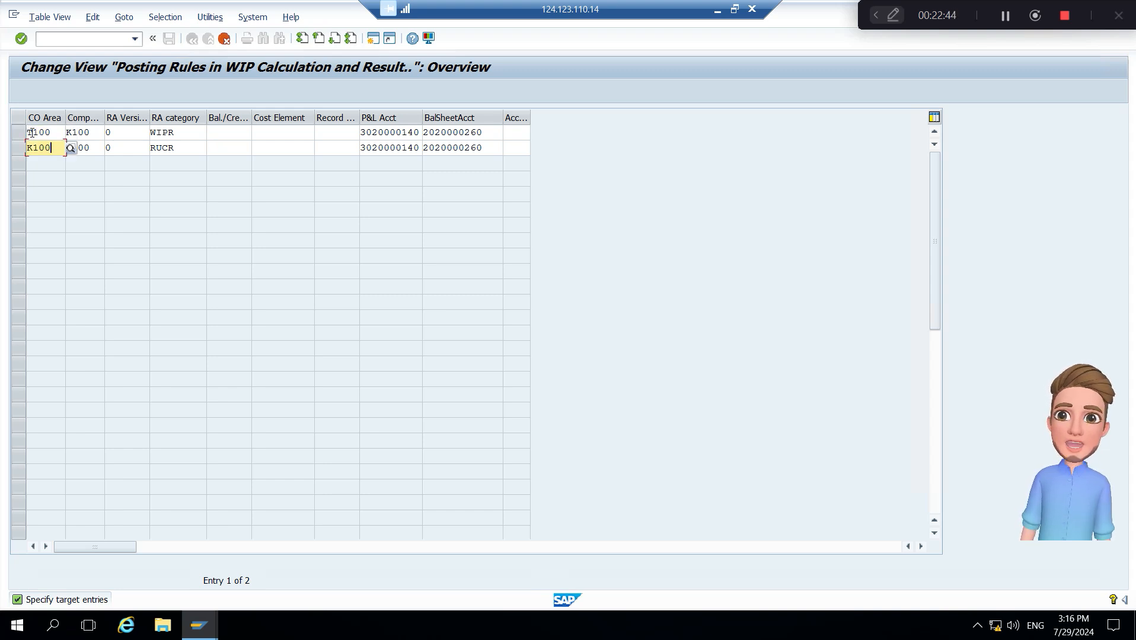
key(ctrl+v)
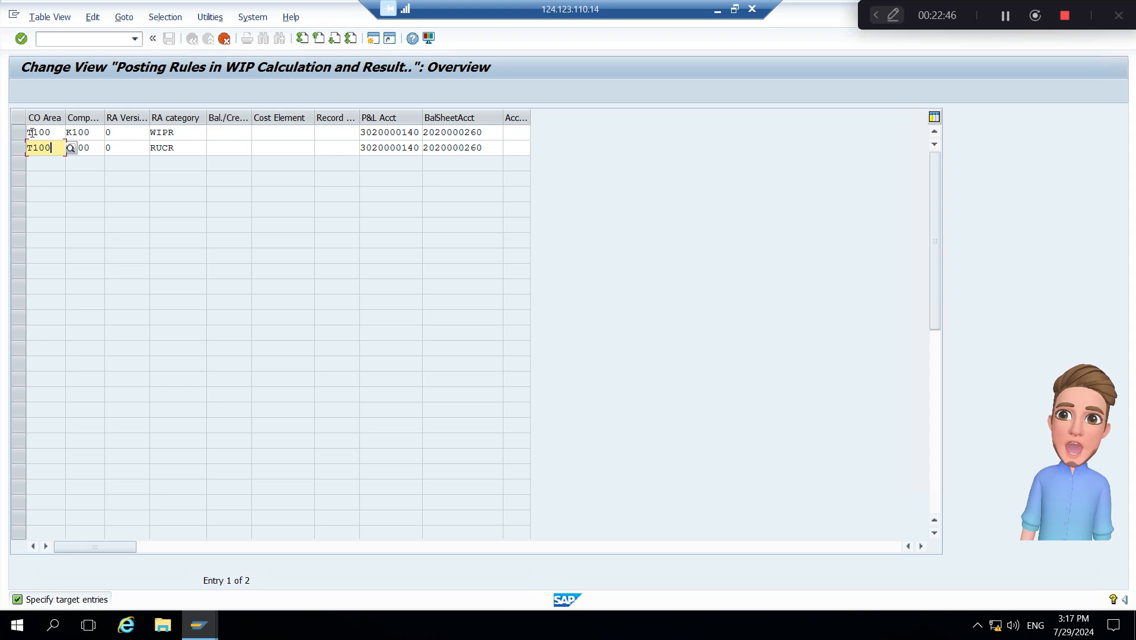
key(Up)
key(Tab)
key(ctrl+v)
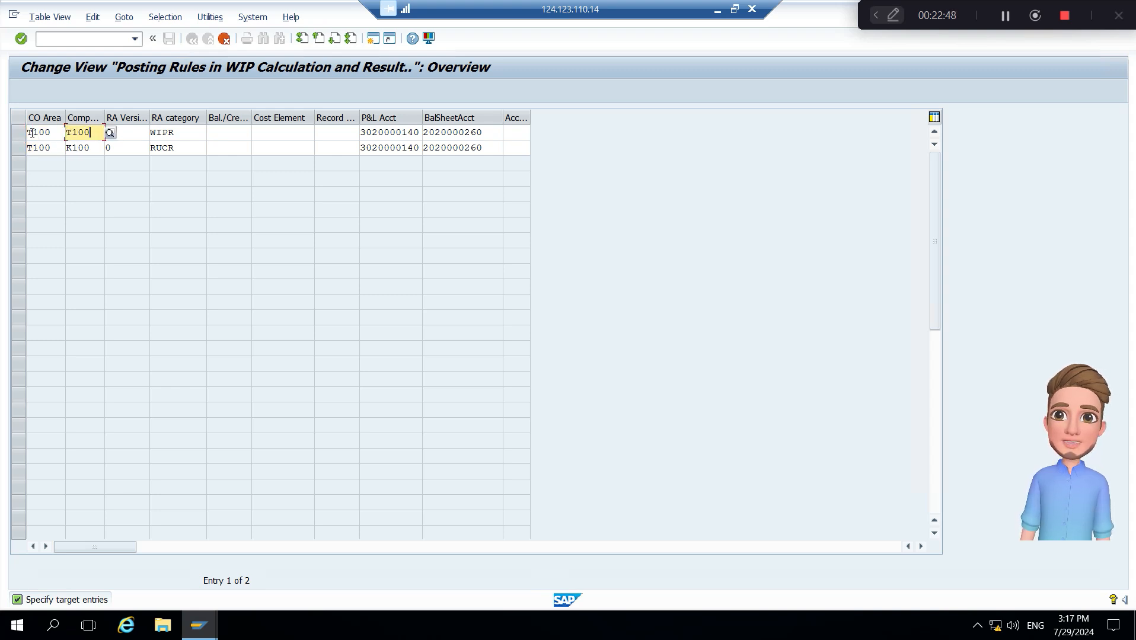
key(Down)
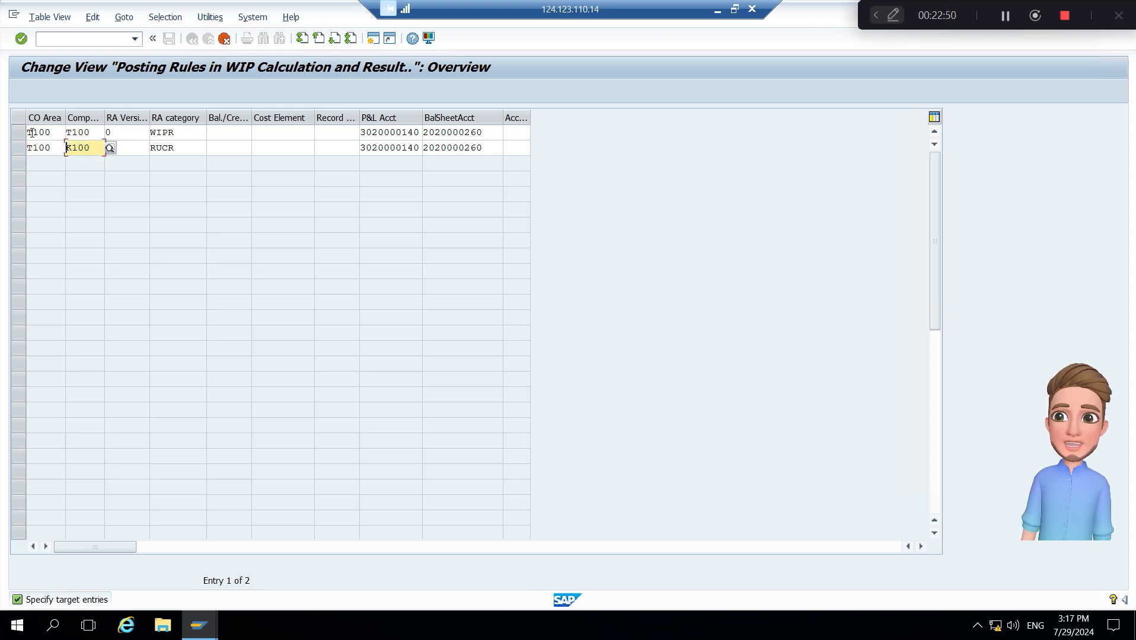
text(T100)
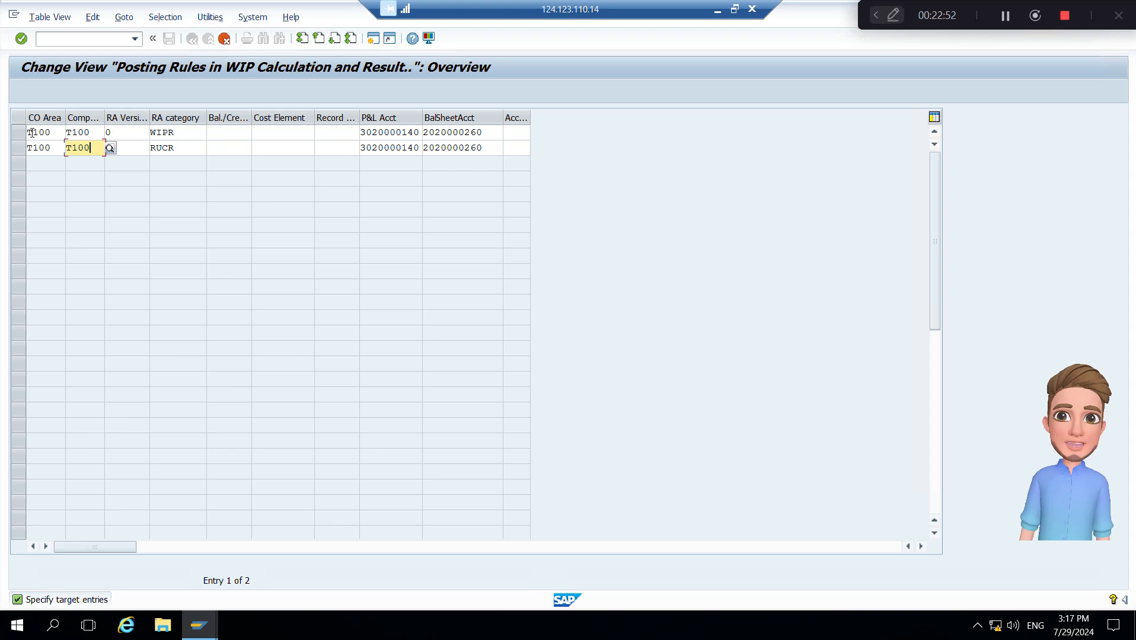
key(Return)
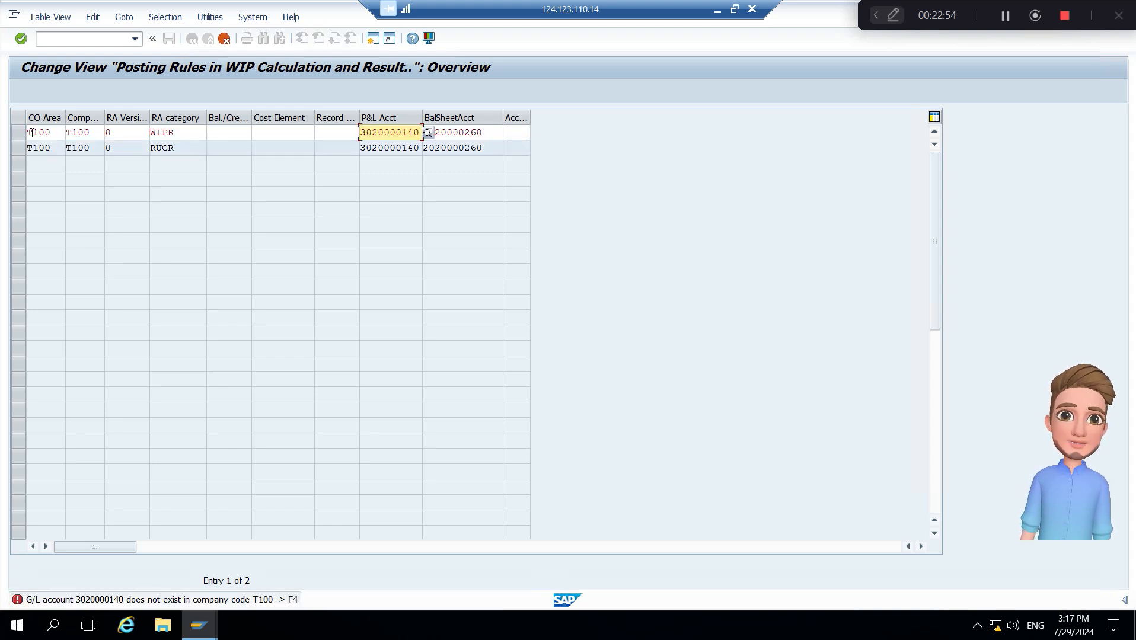
Discard the unsaved copies, leave the overview, and reopen Define Posting Rules for Settling Work in Process.
click(223, 40)
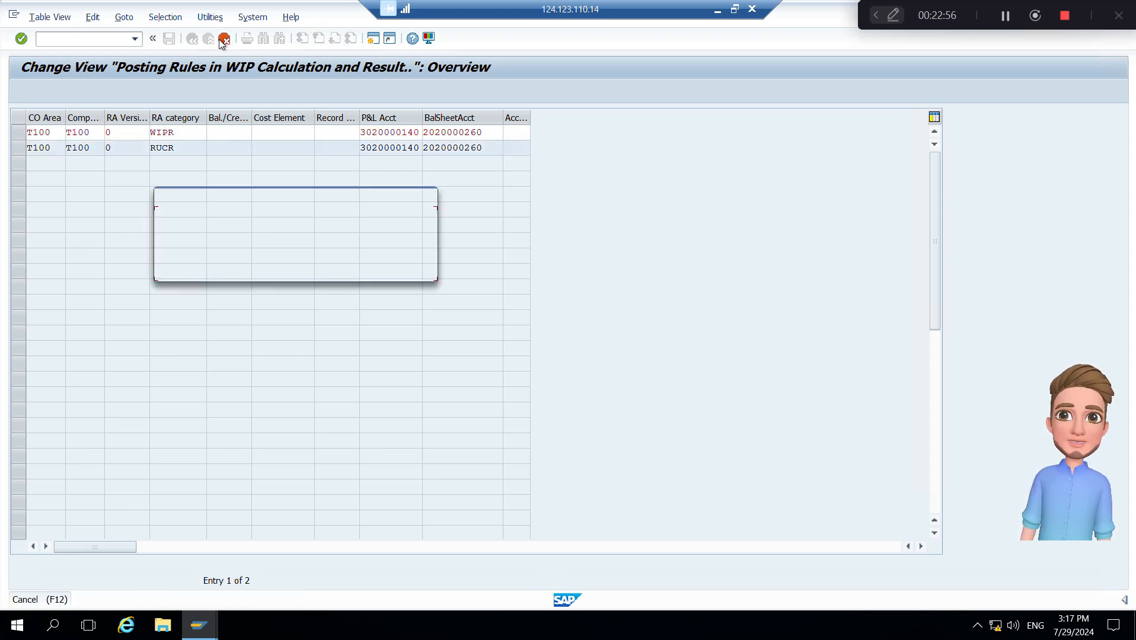
click(253, 270)
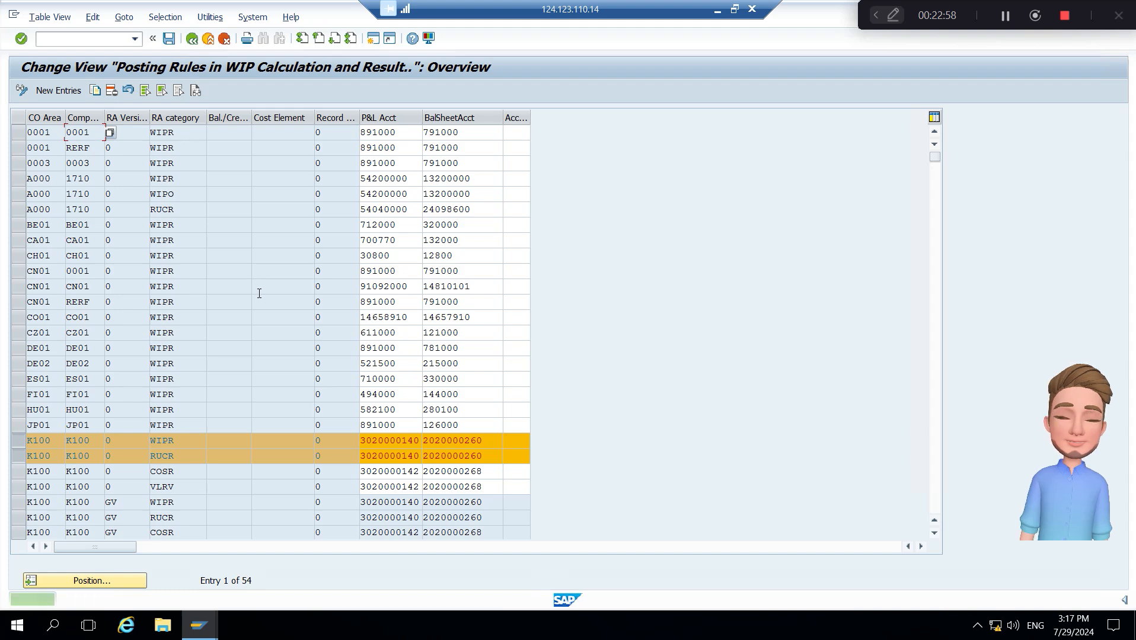
click(208, 41)
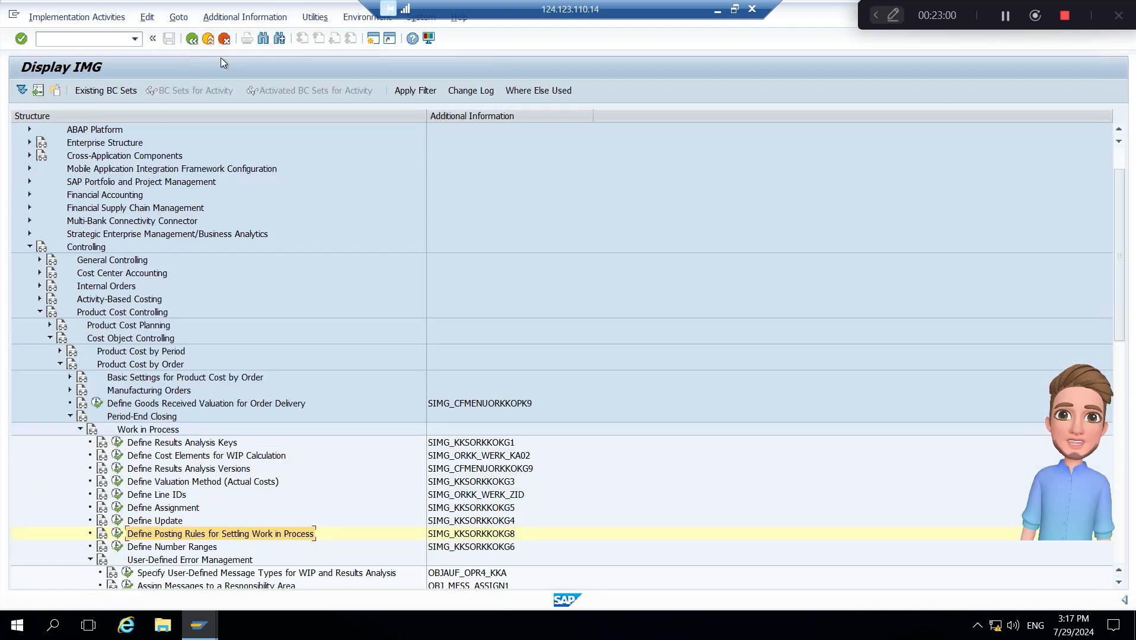
click(117, 534)
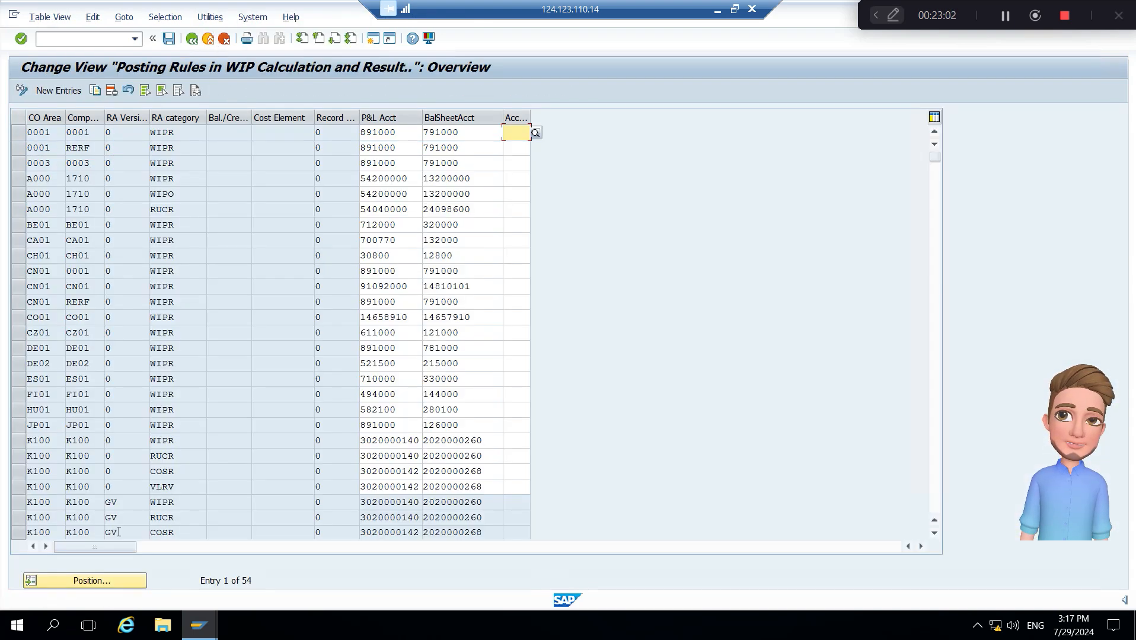
Switch to the G/L account session, change the chart of accounts to T100, and find WIP P&L under Income-Non Operating Income.
key(alt+Tab)
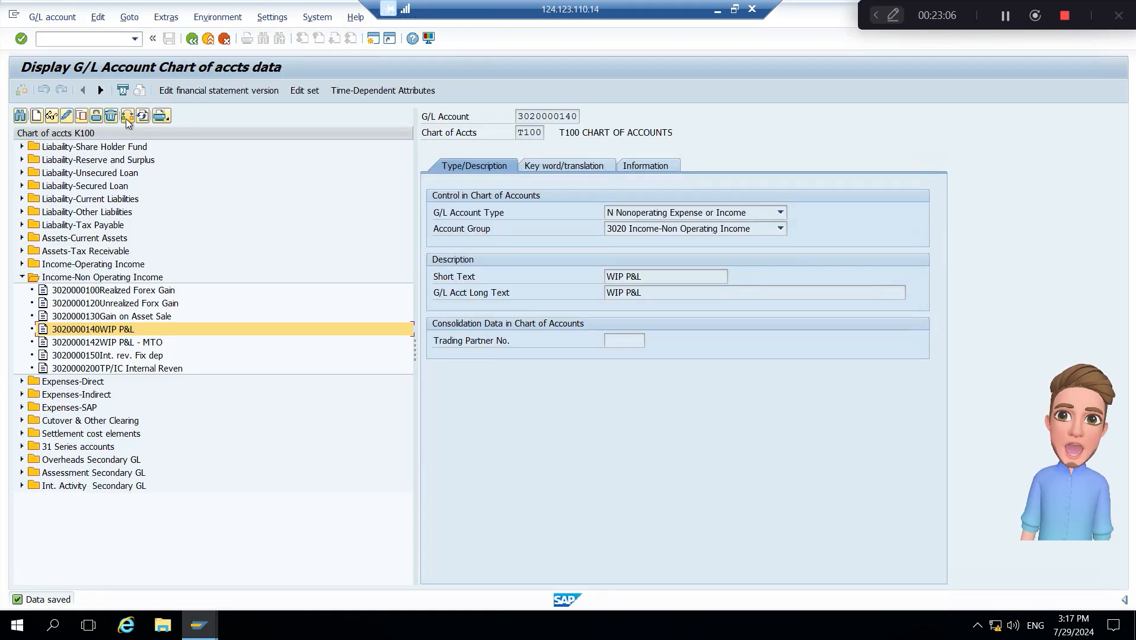
click(129, 118)
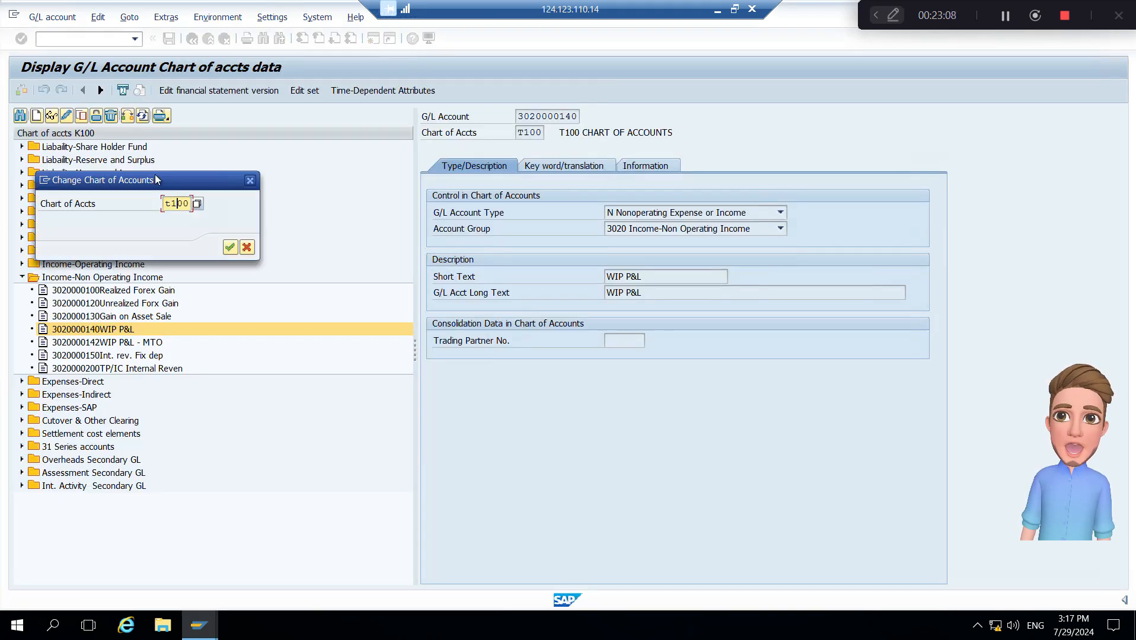
text(t1)
key(Return)
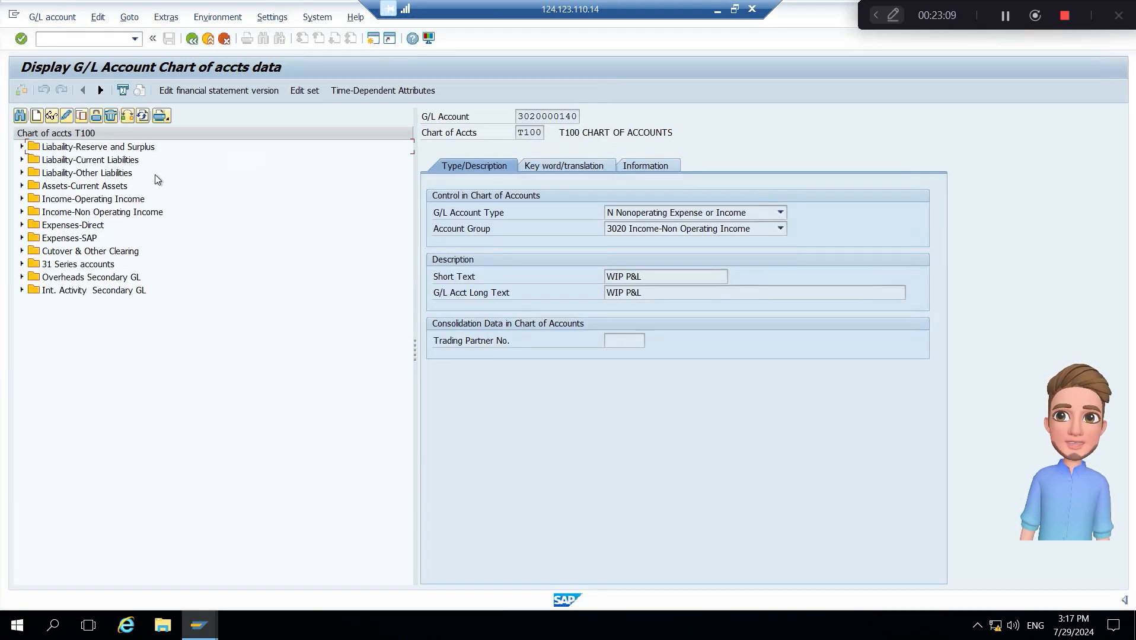
double_click(64, 213)
click(92, 227)
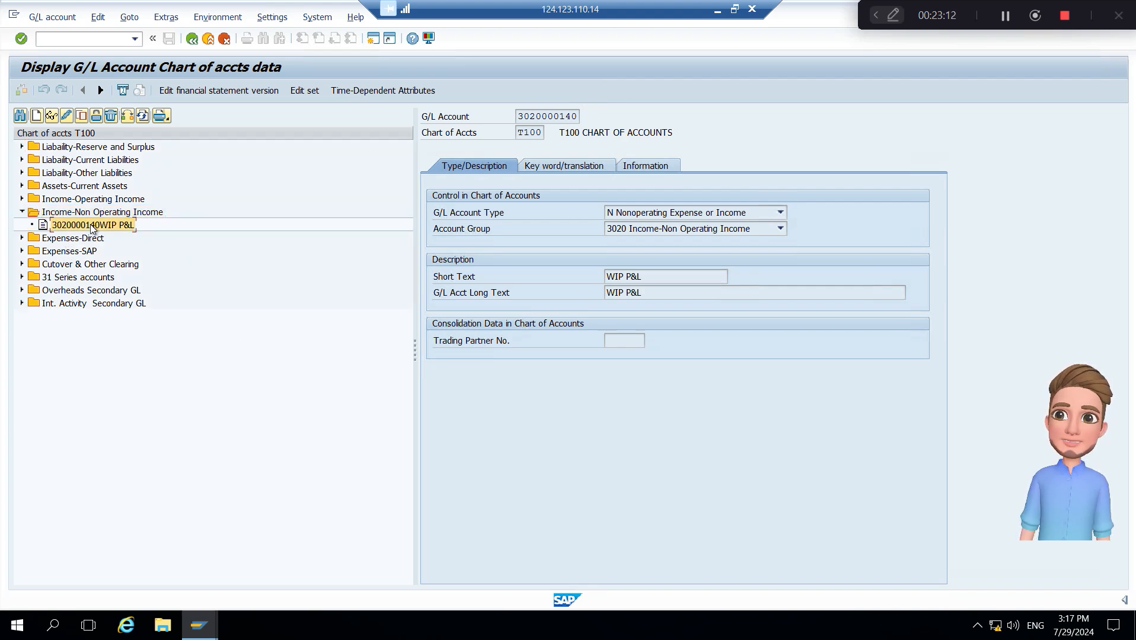
Return to the posting rules and start copying the version 0 WIPR and RUCR entries of controlling area and company code K100.
key(alt+Tab)
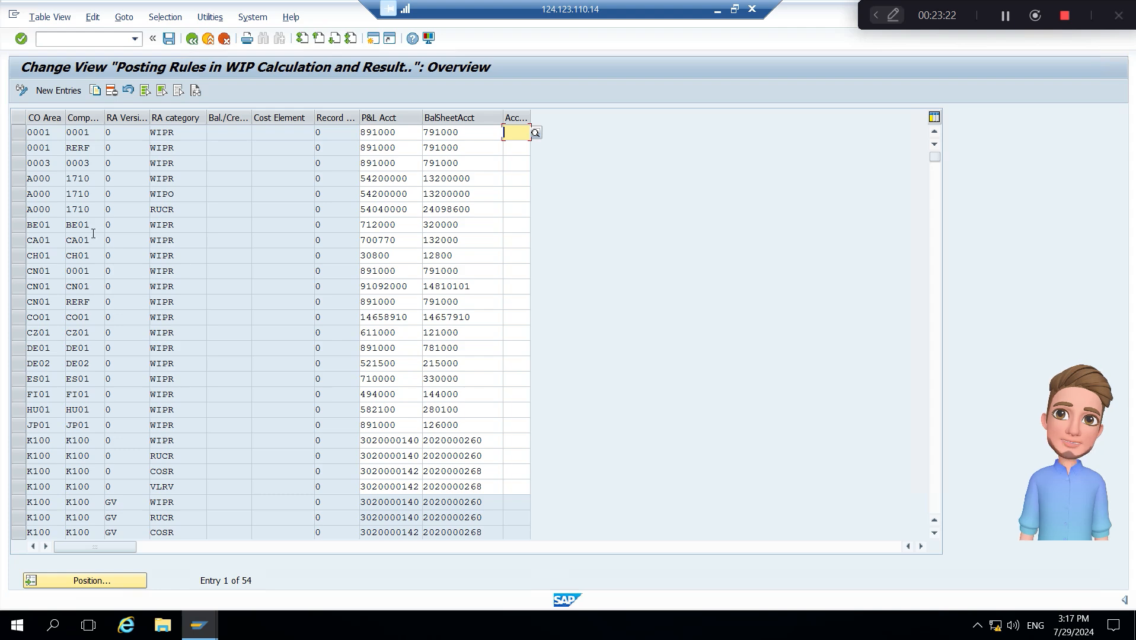
scroll(93, 233, down, 10)
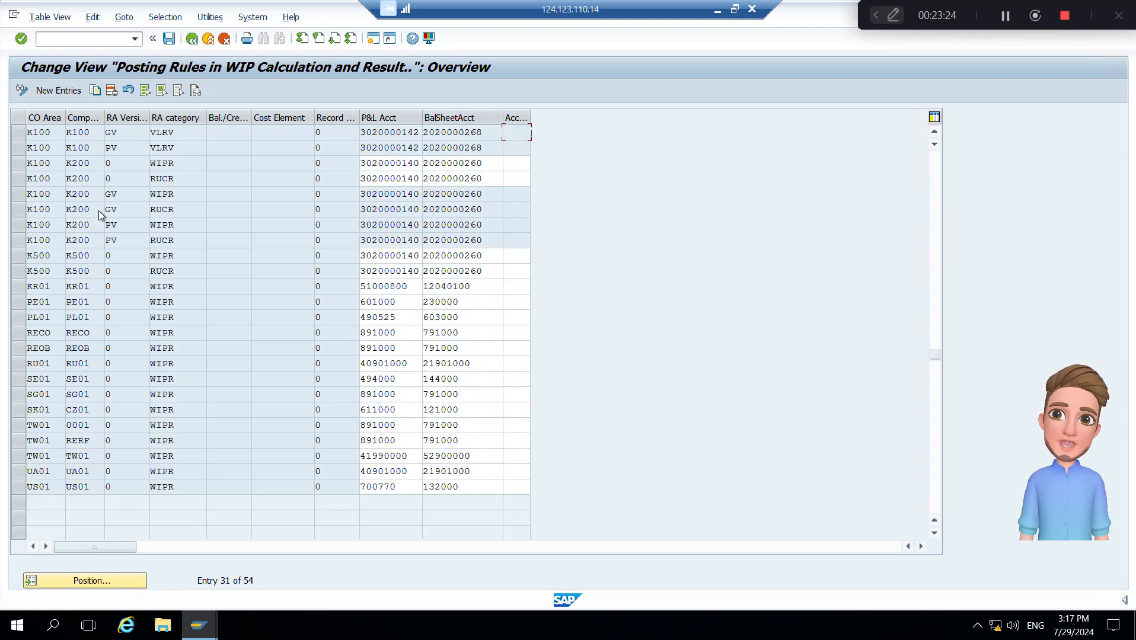
scroll(99, 215, up, 2)
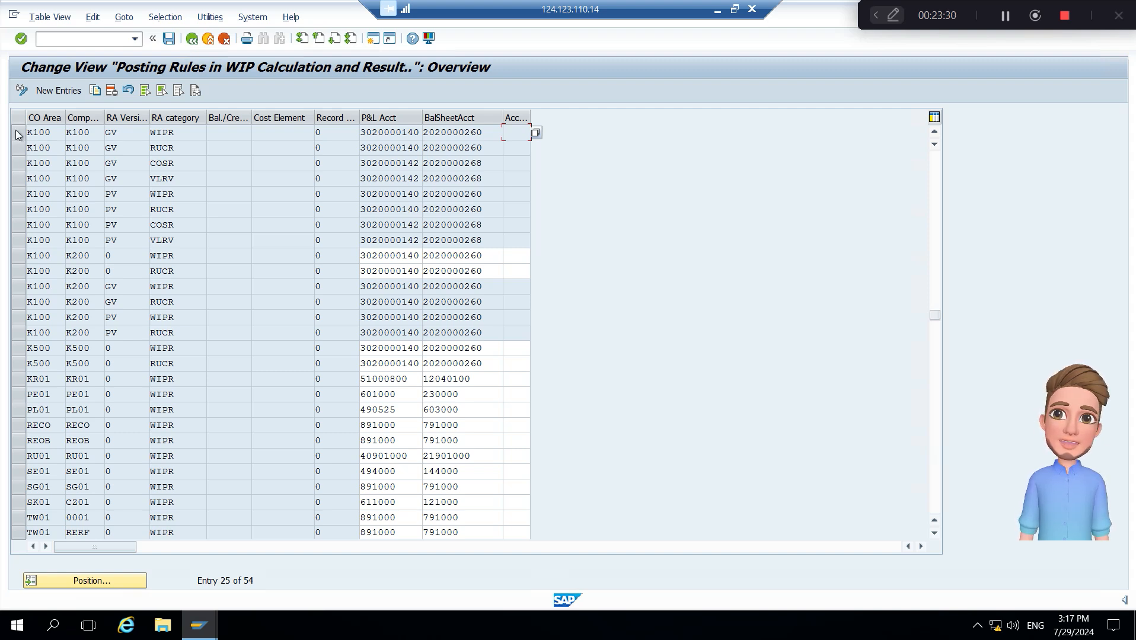
scroll(92, 178, up, 1)
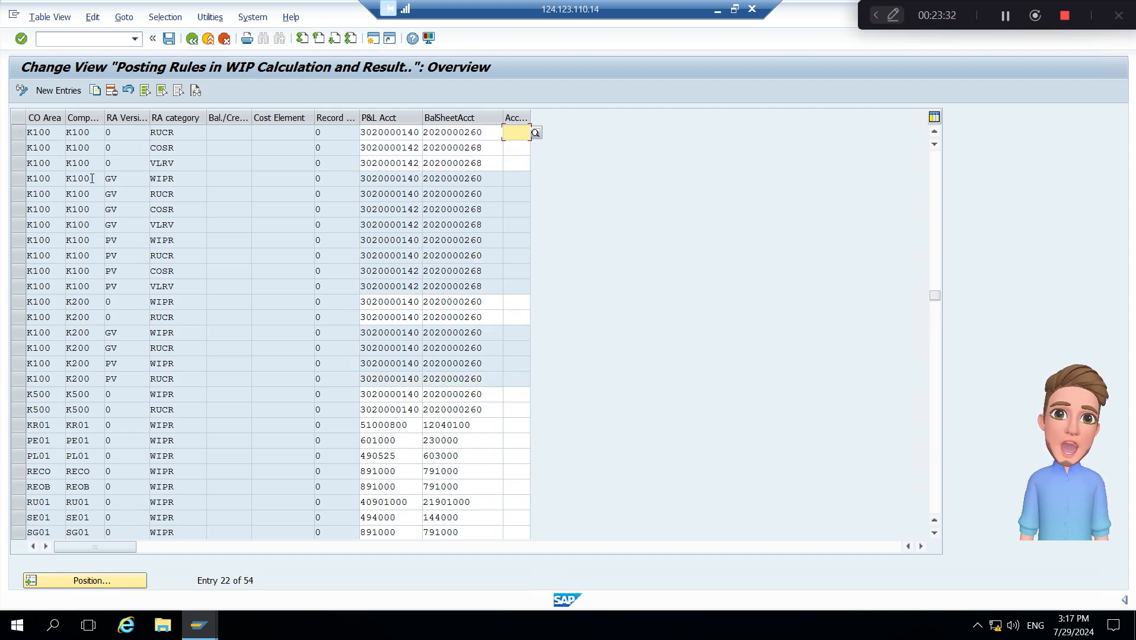
scroll(92, 178, up, 2)
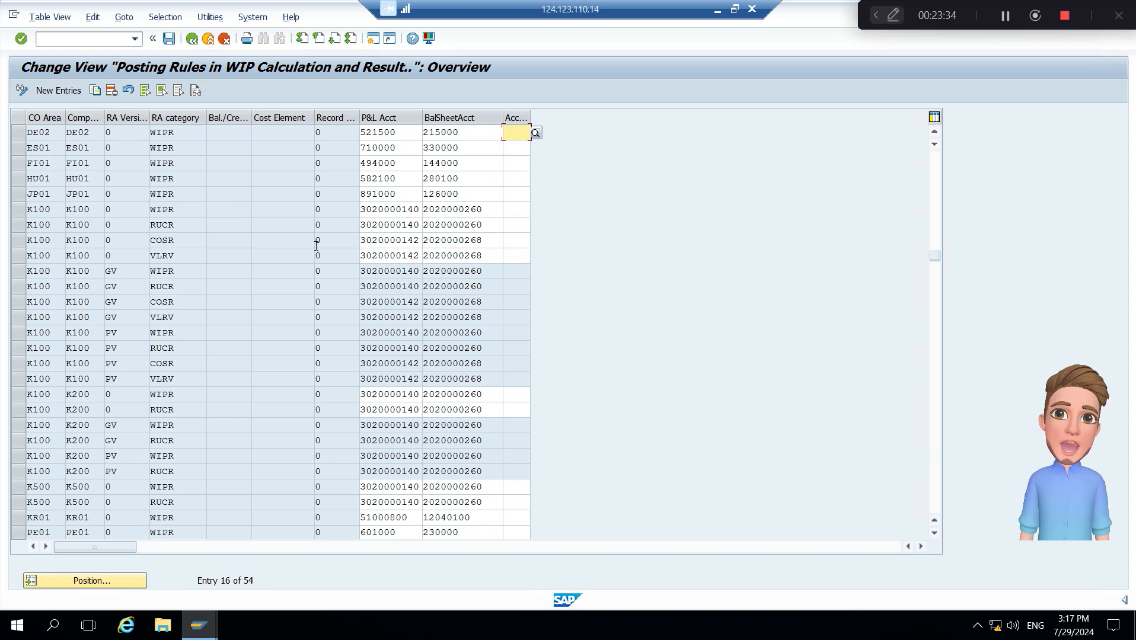
click(271, 241)
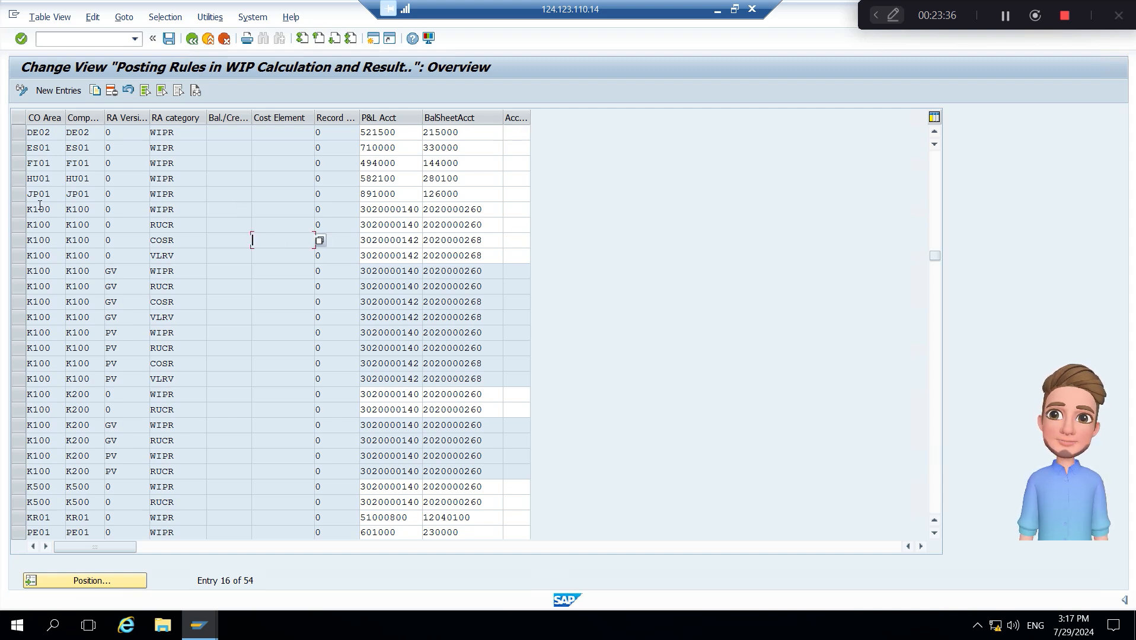
click(22, 212)
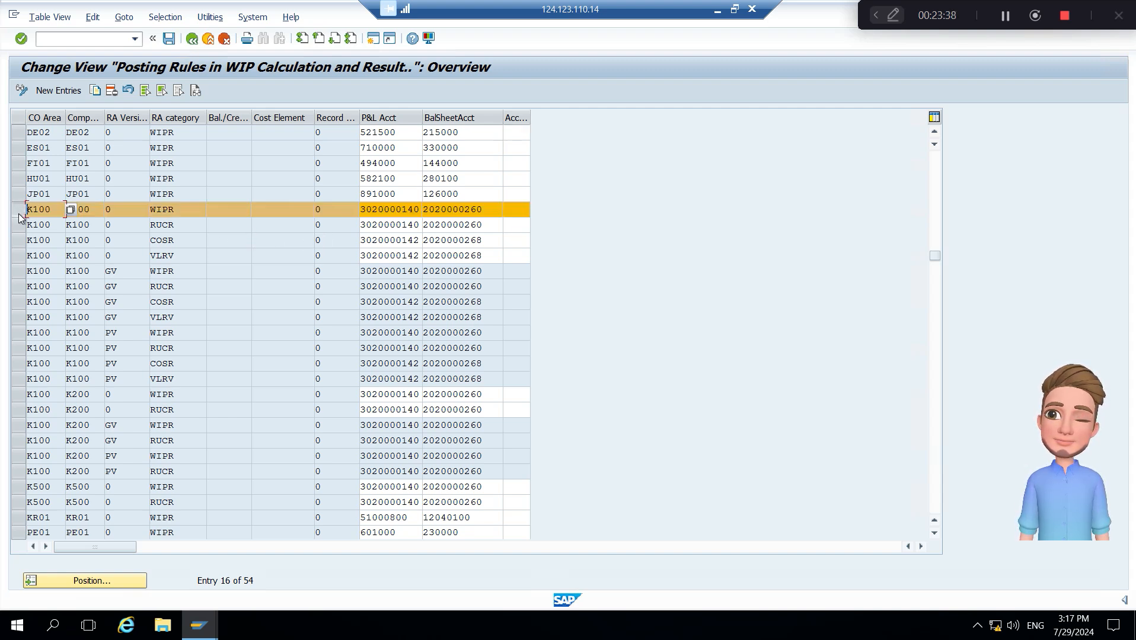
click(22, 227)
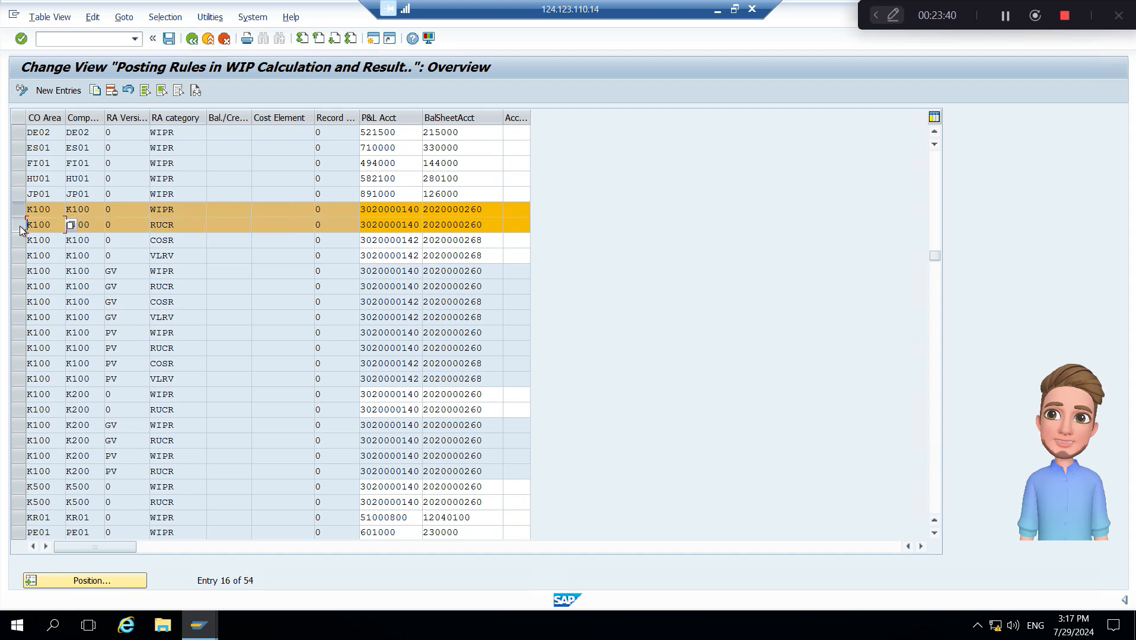
click(94, 90)
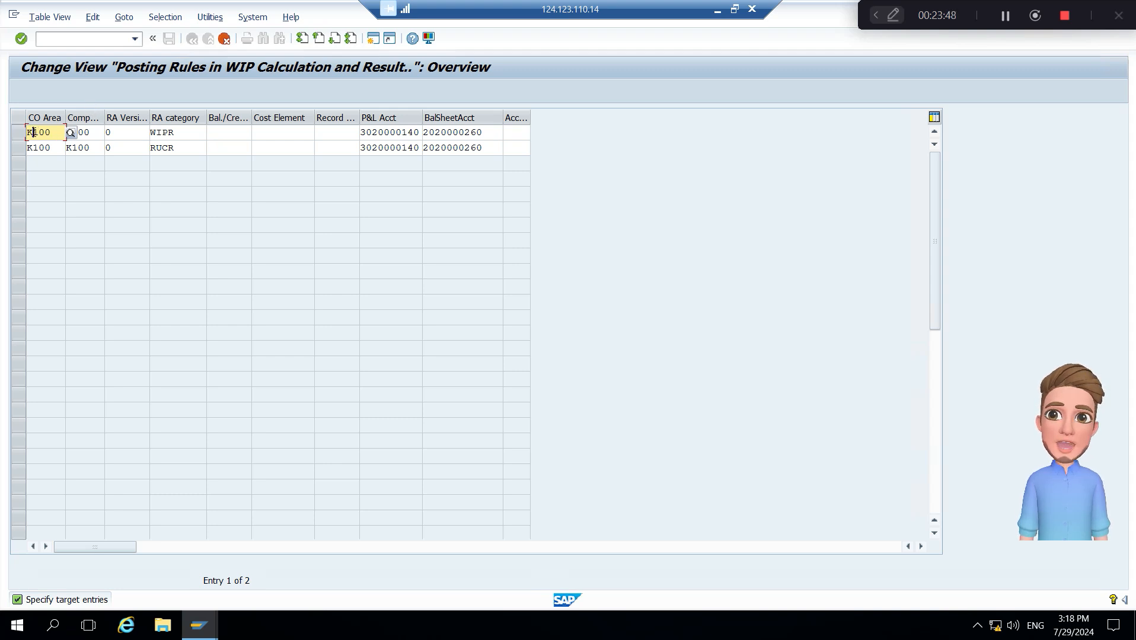
Set the controlling area and company code of both copied posting rules to T100 and validate the entries.
text(T100)
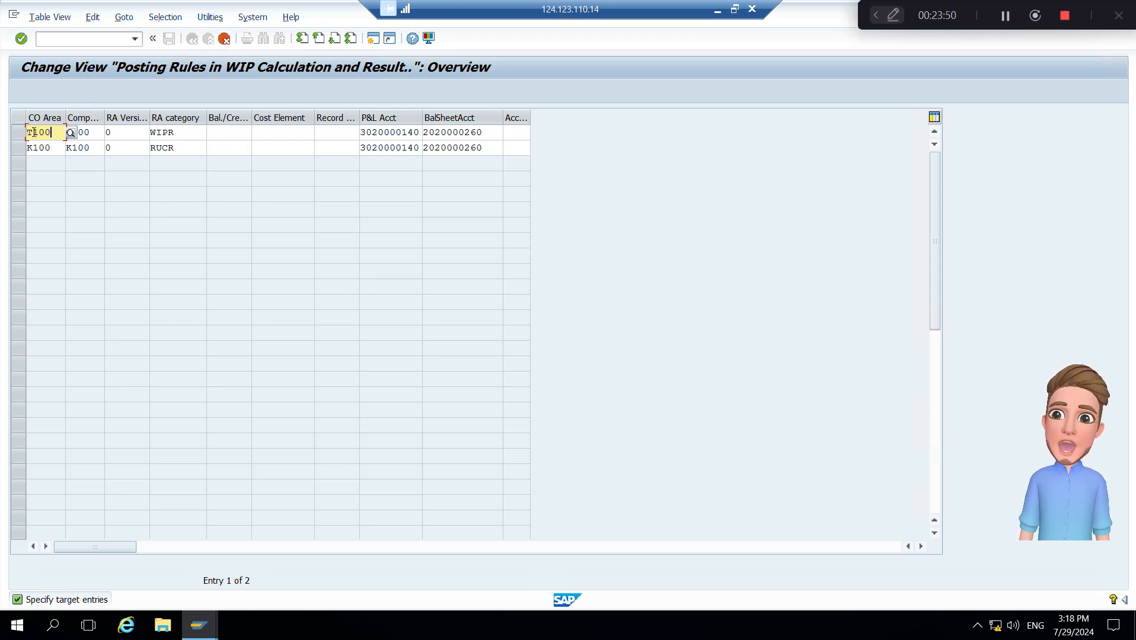
key(Tab)
text(T100)
key(Down)
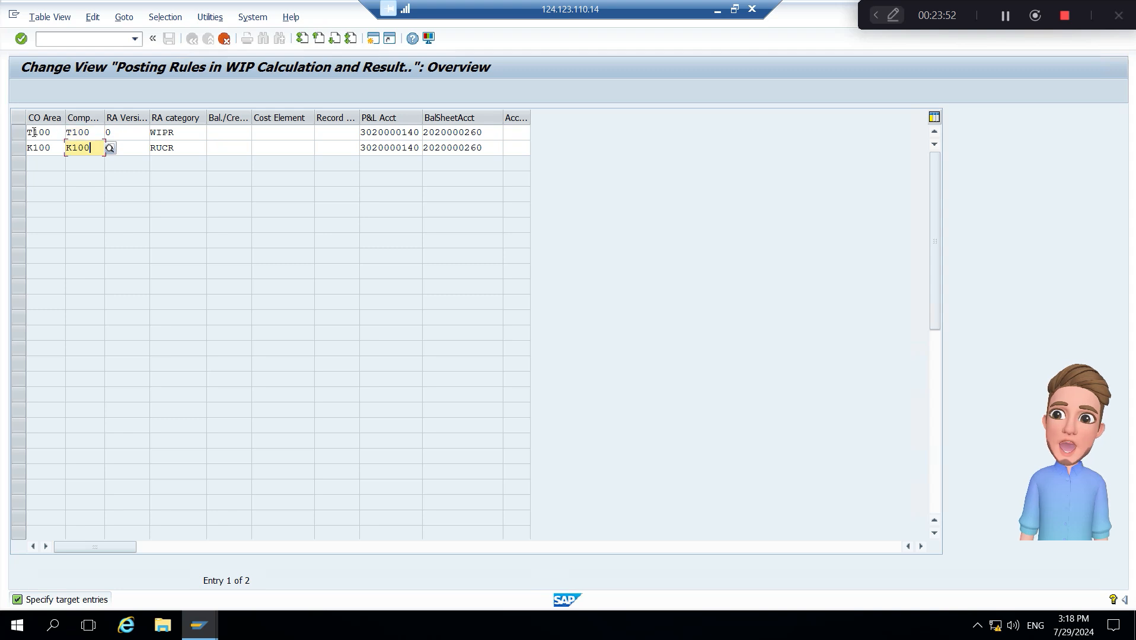
key(shift+Tab)
text(T100)
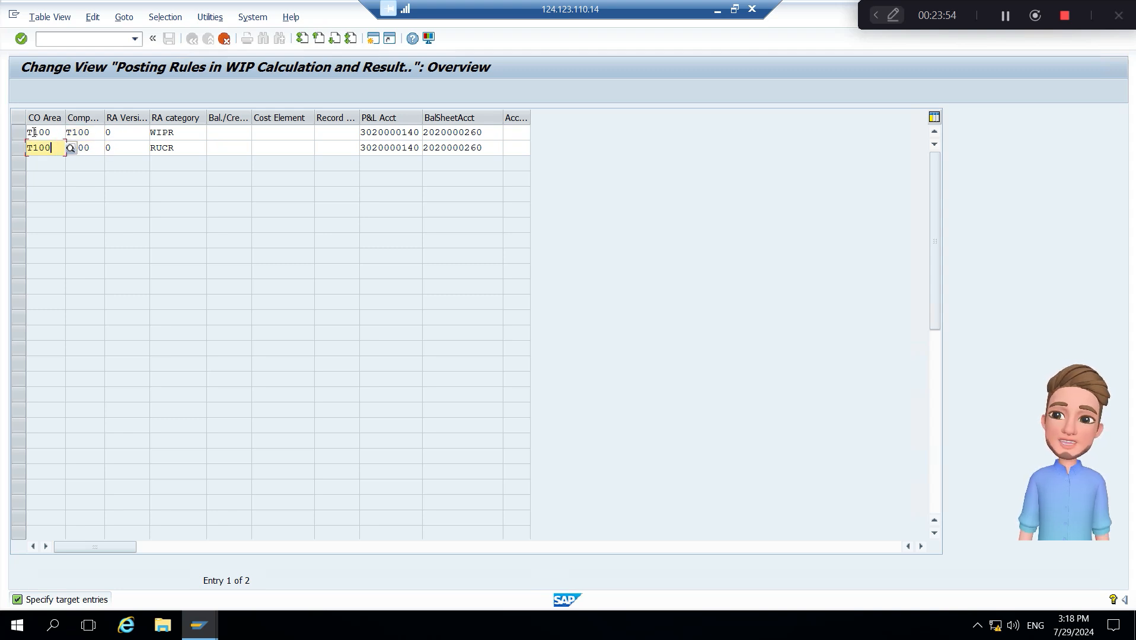
key(Tab)
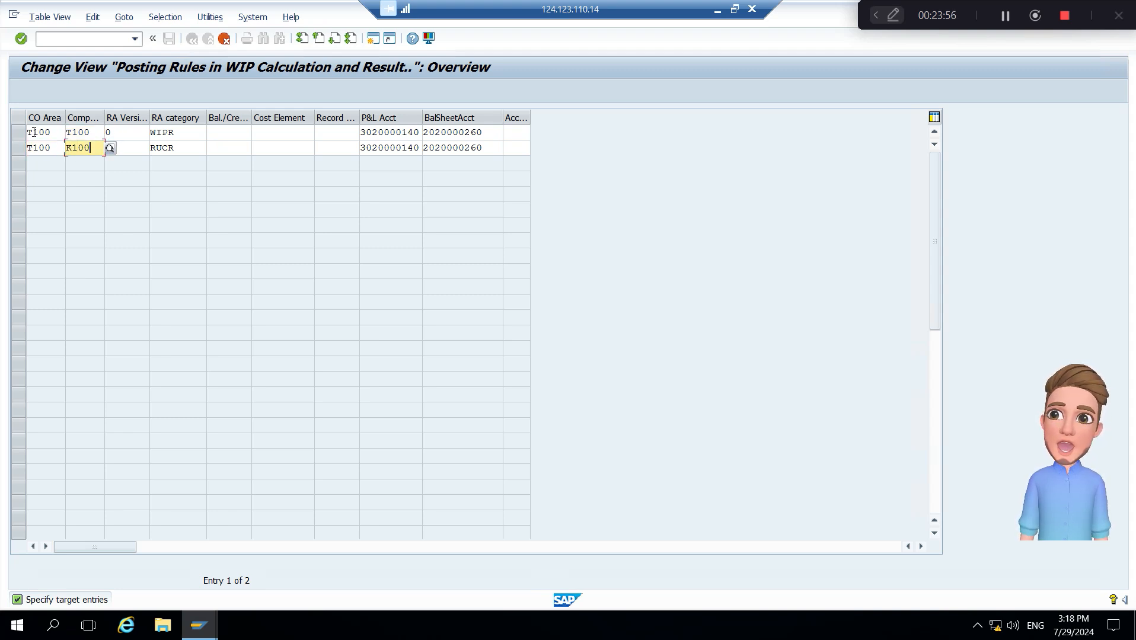
key(BackSpace)
key(BackSpace)
key(BackSpace)
key(BackSpace)
text(T100)
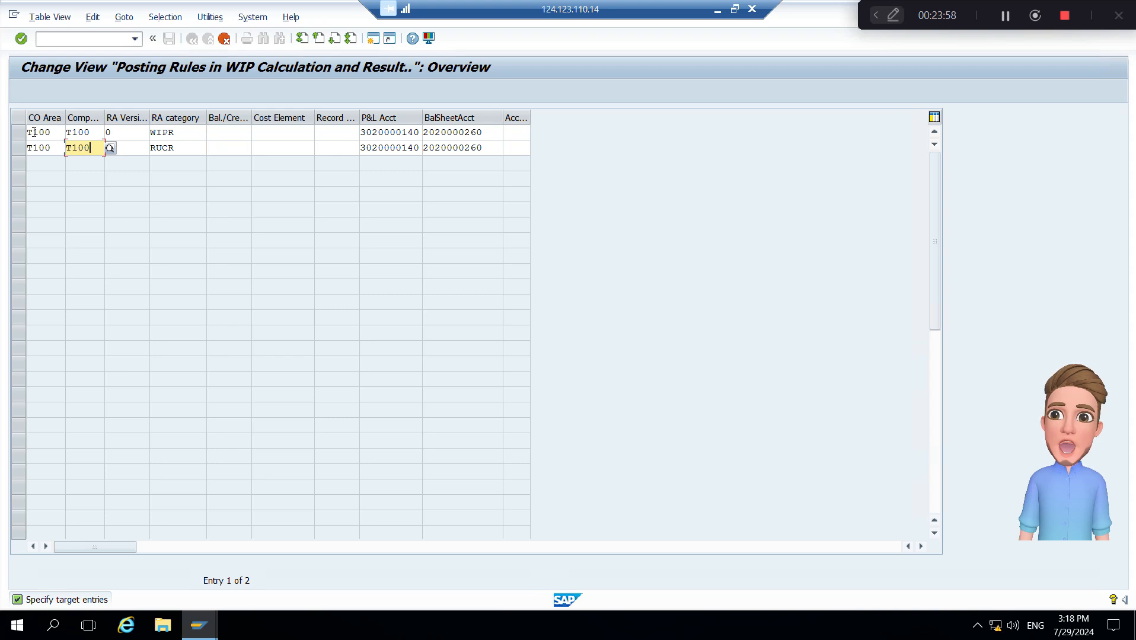
key(Return)
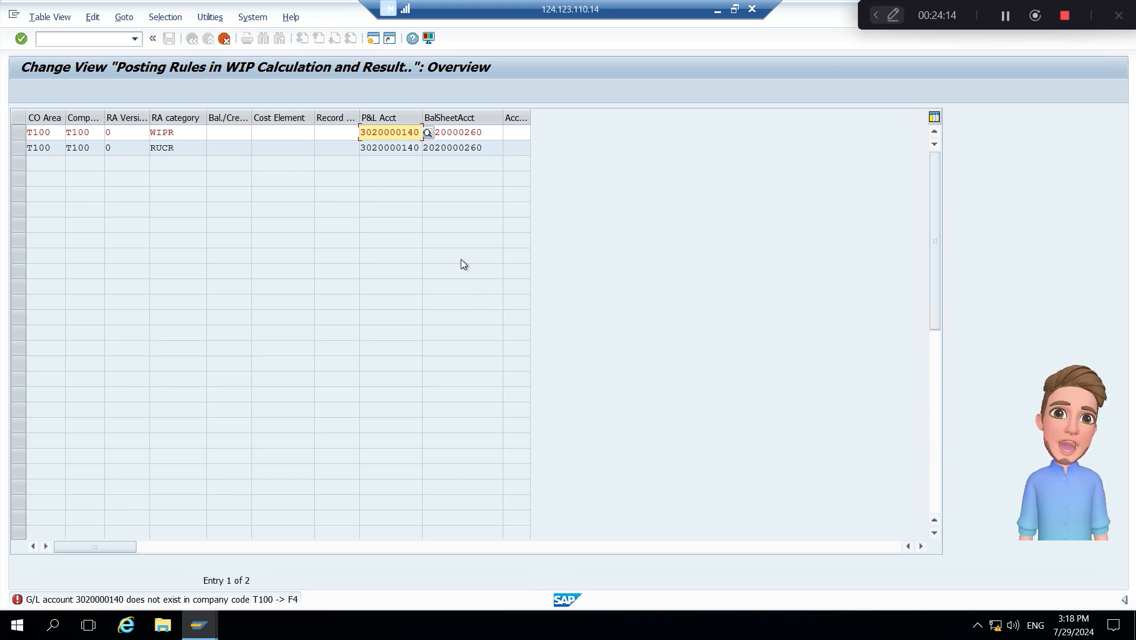
From the G/L account session, open transaction FS00 and expand the Income-Operating Income accounts of company code T100.
key(alt+Tab)
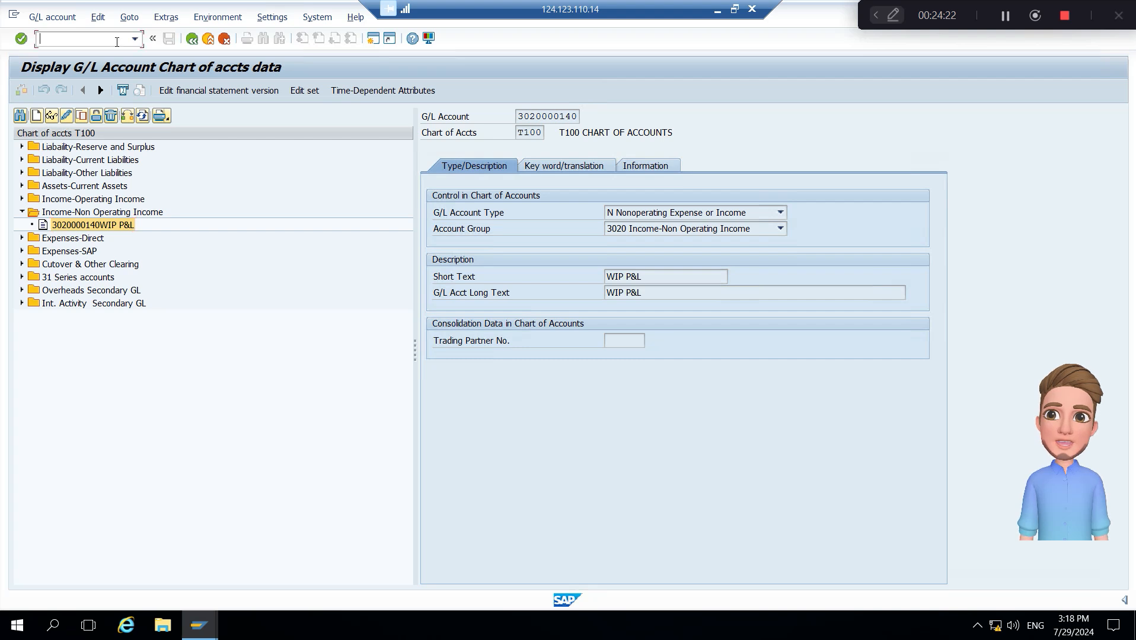
text(/nfs00)
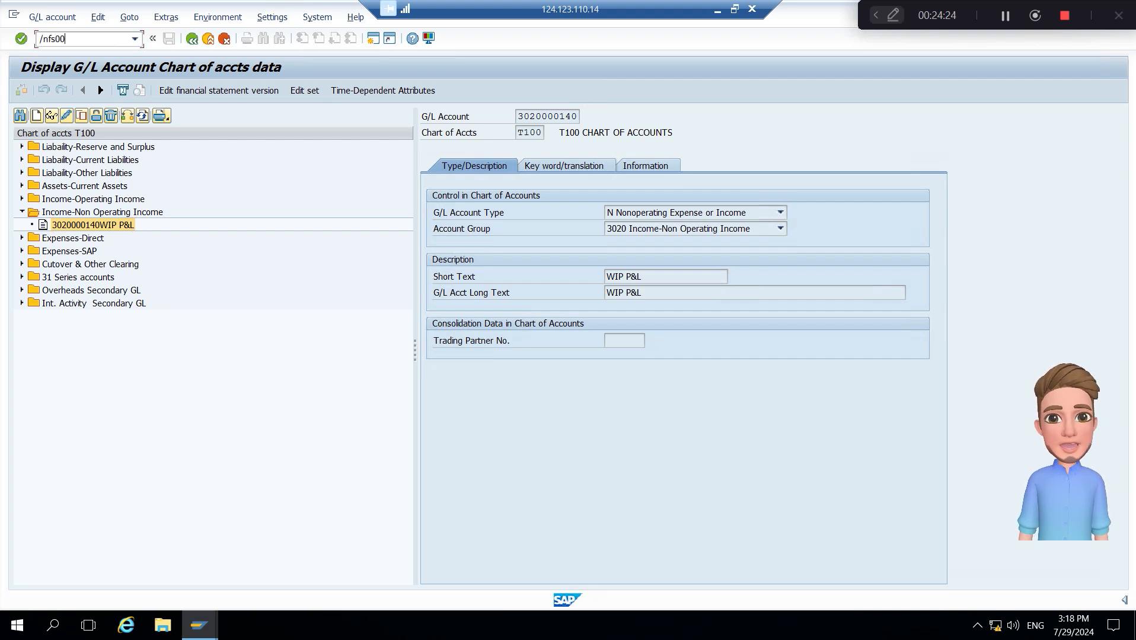
key(Return)
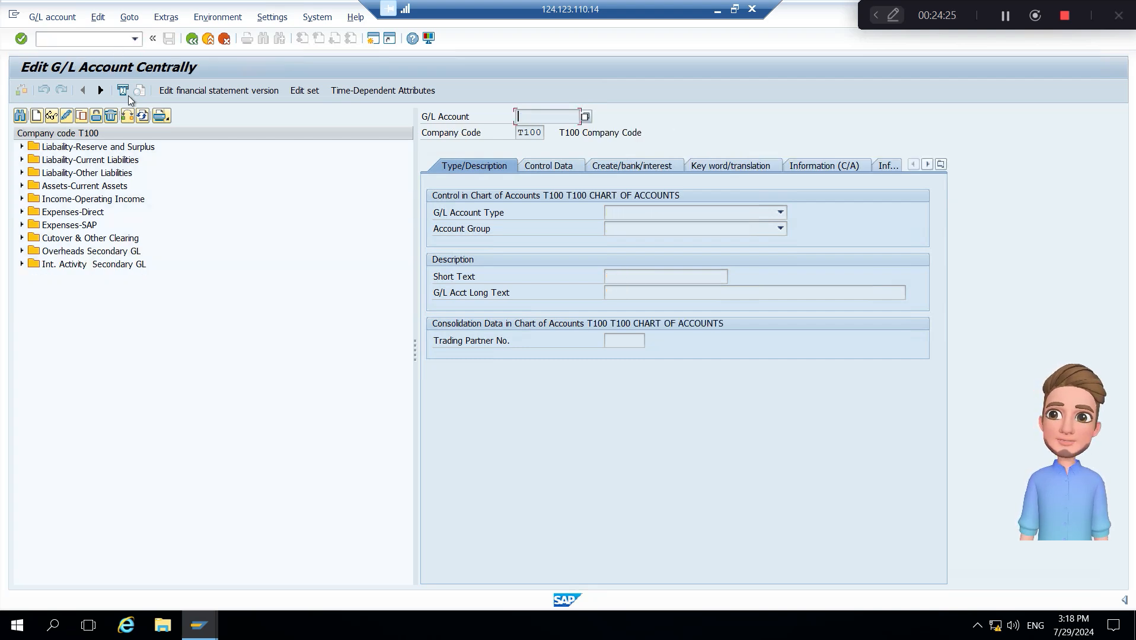
click(69, 200)
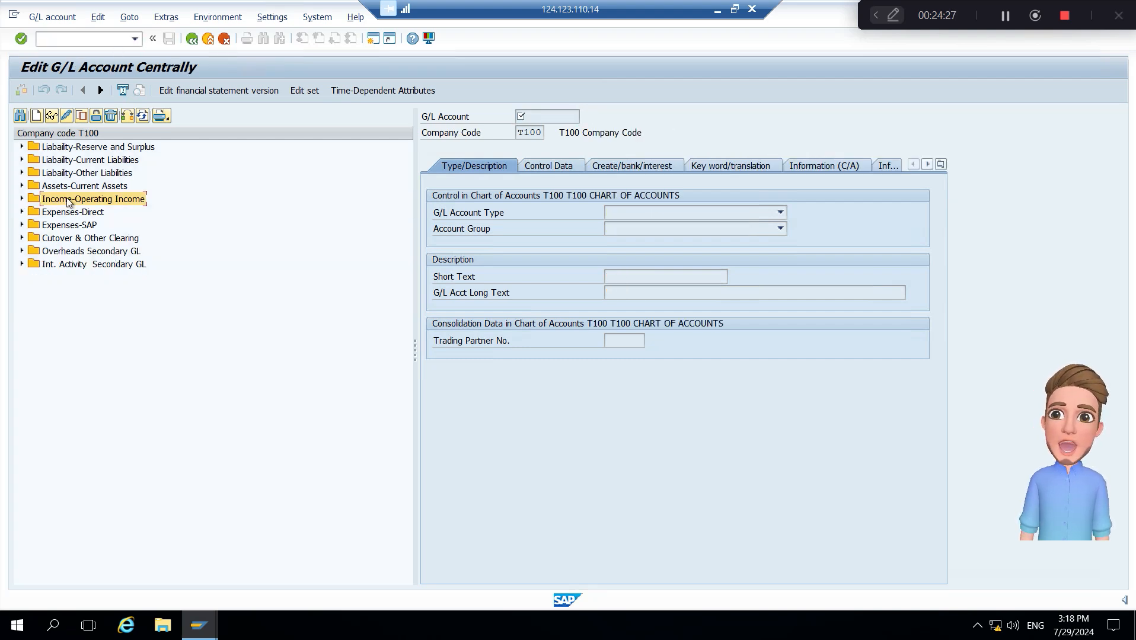
click(22, 199)
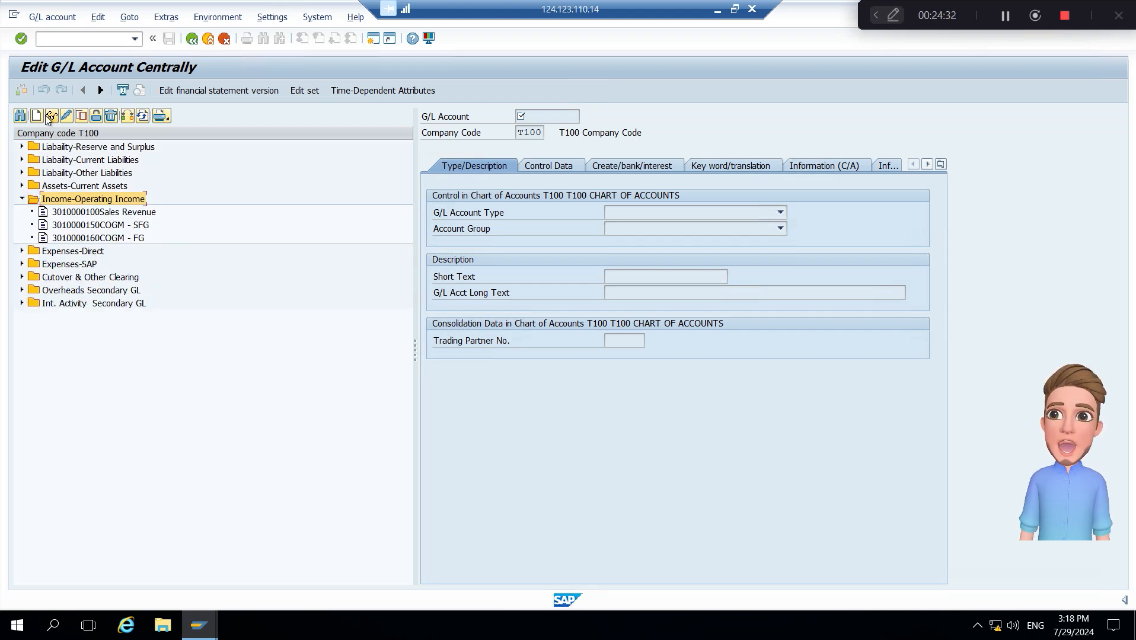
Change the G/L account list to company code K100 and expand its Income-Non Operating Income accounts.
click(129, 116)
text(K)
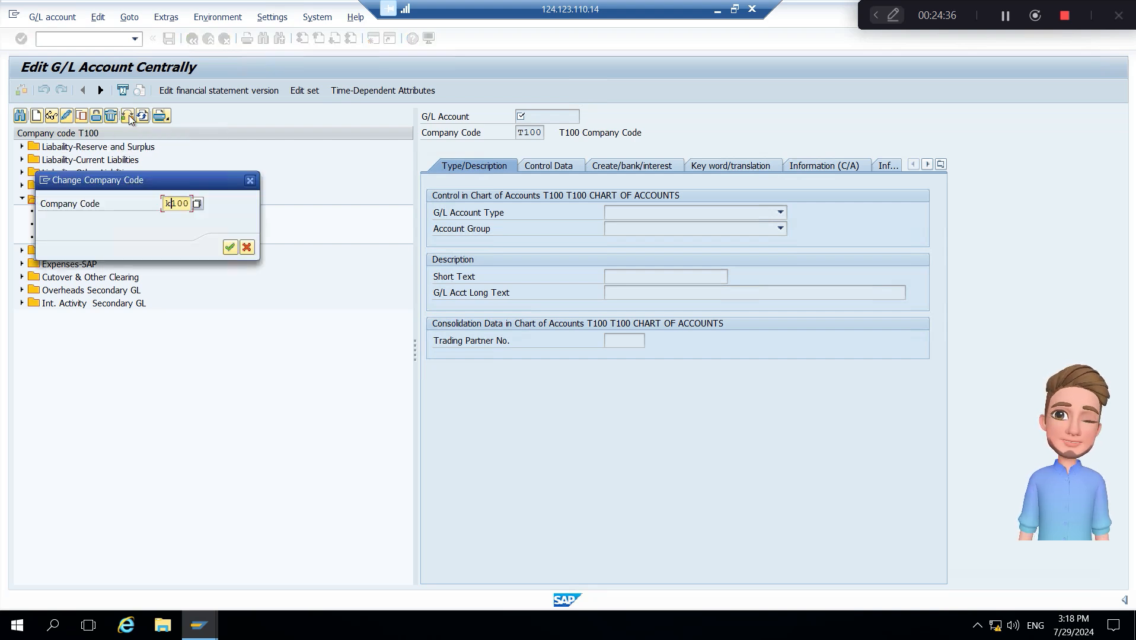
key(Return)
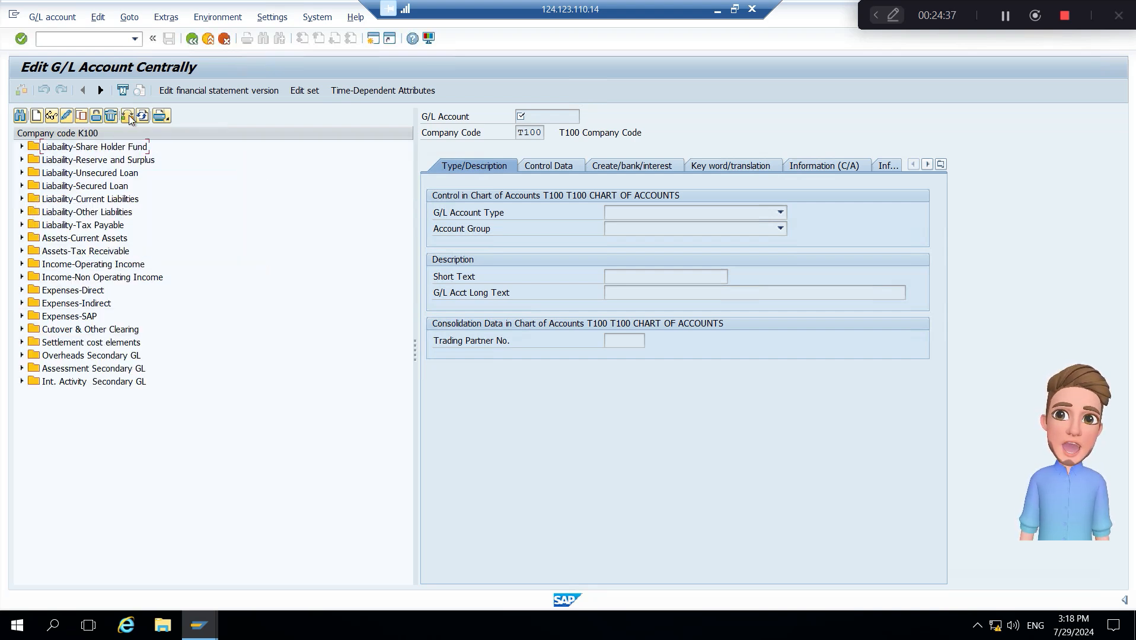
click(100, 252)
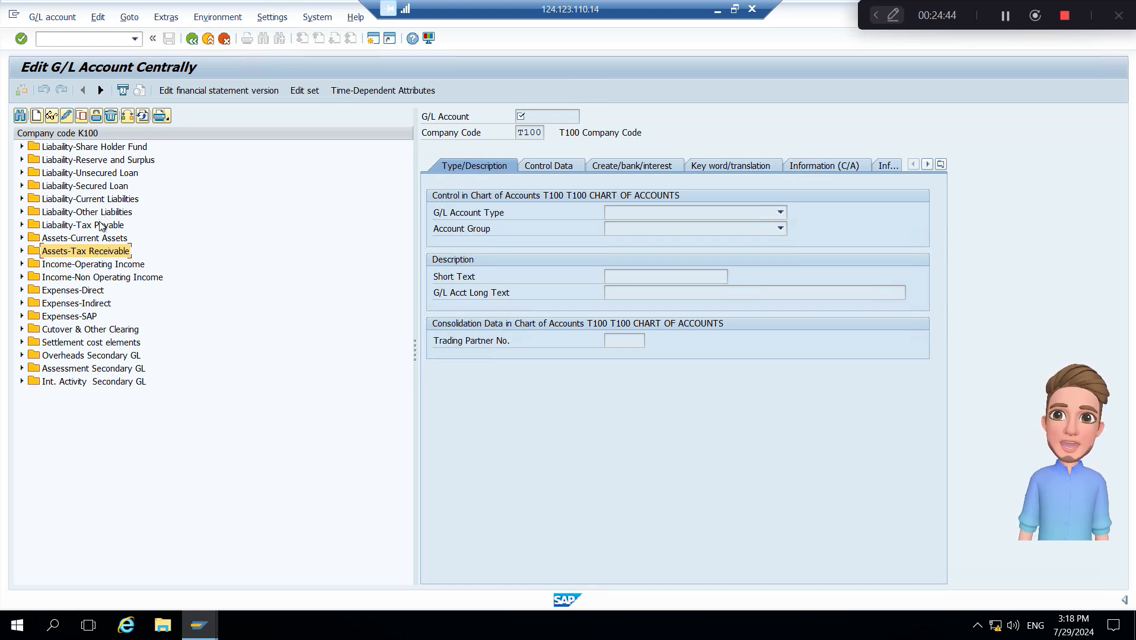
double_click(109, 265)
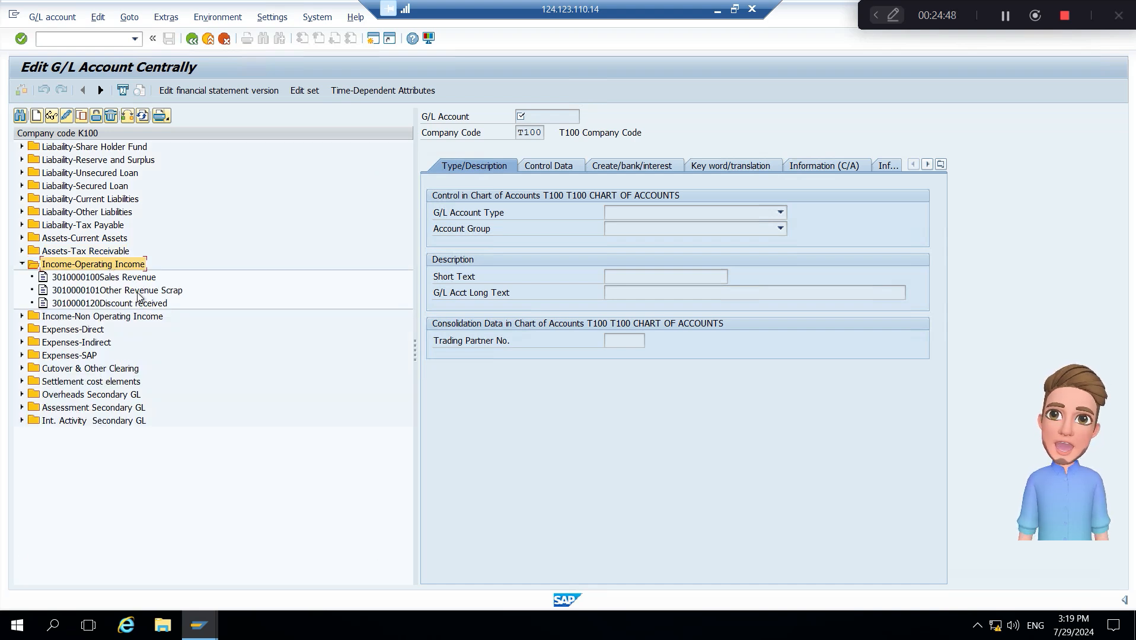
key(Left)
key(Down)
key(Right)
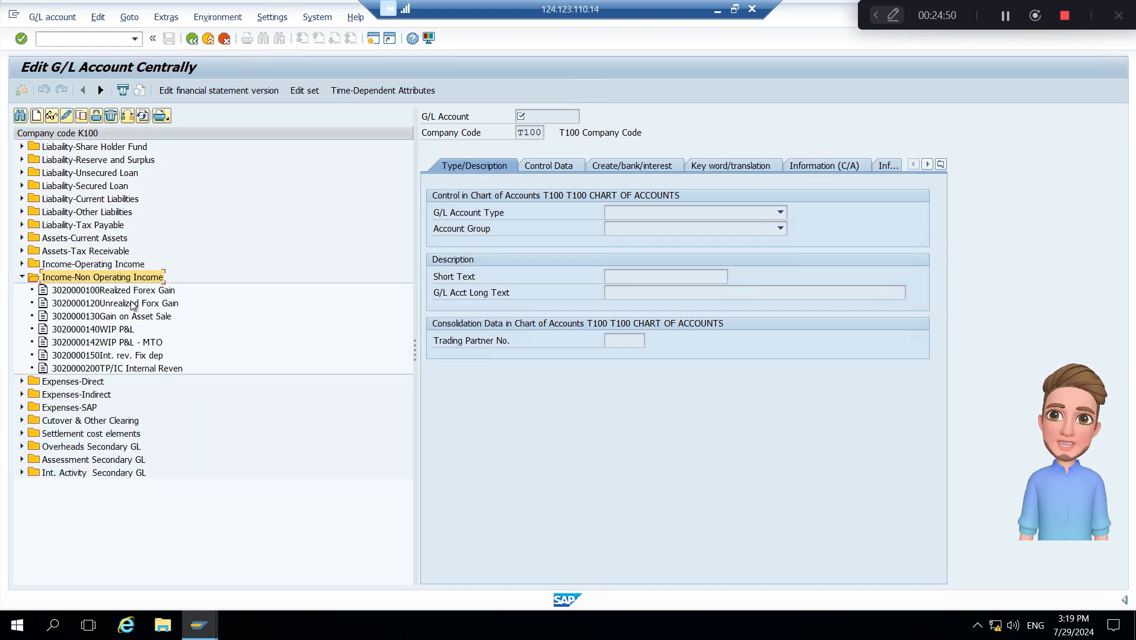
double_click(114, 330)
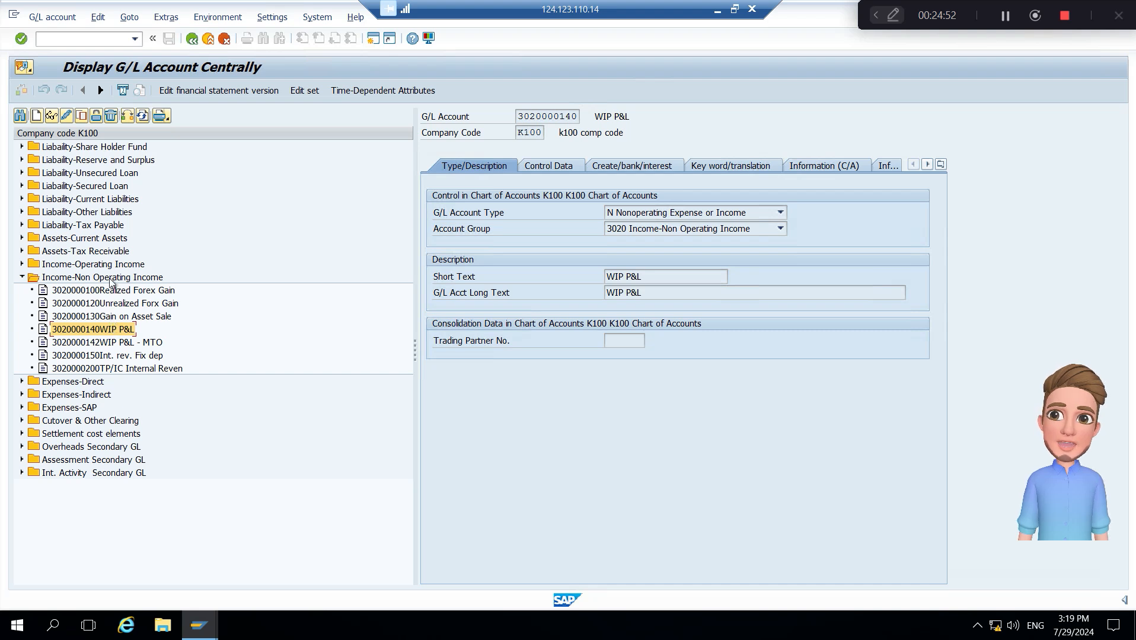
click(83, 117)
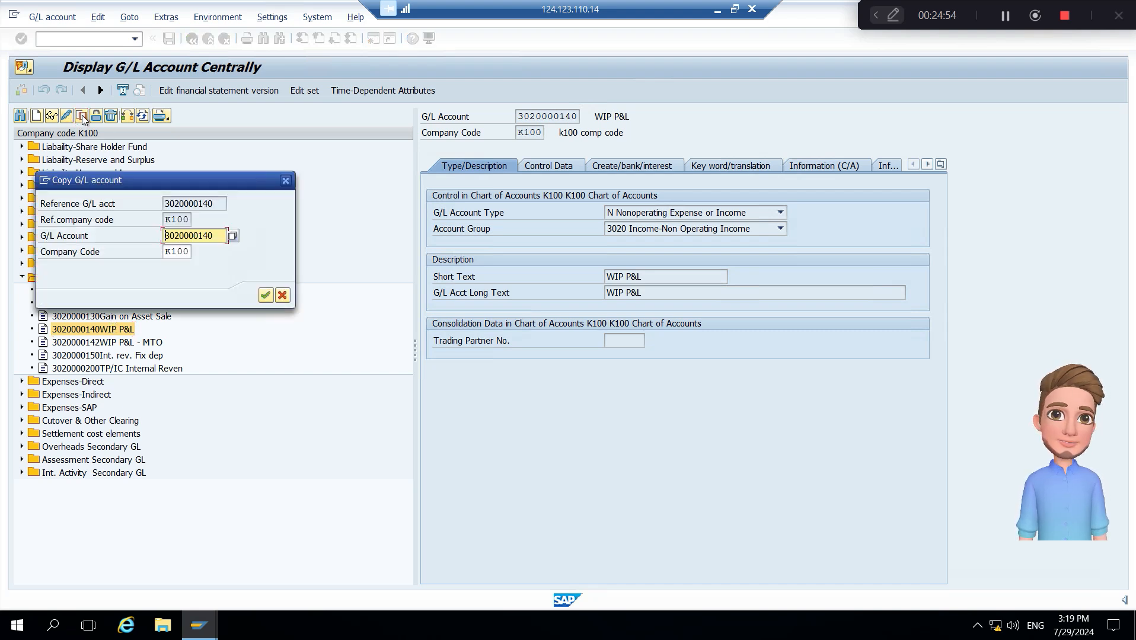
key(Tab)
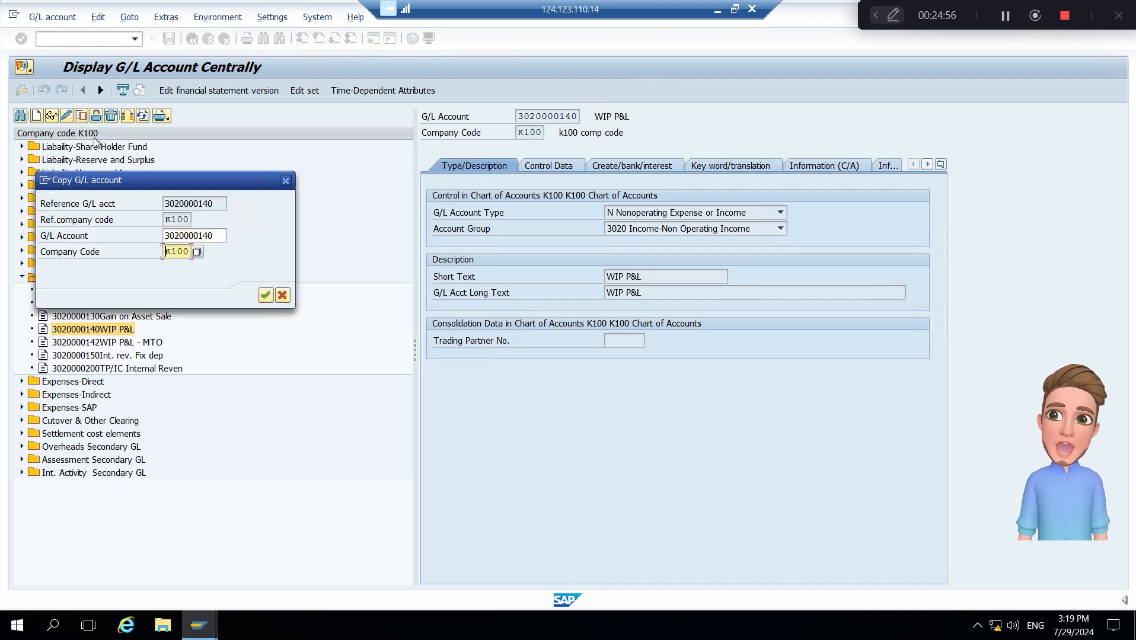
text(t)
key(Return)
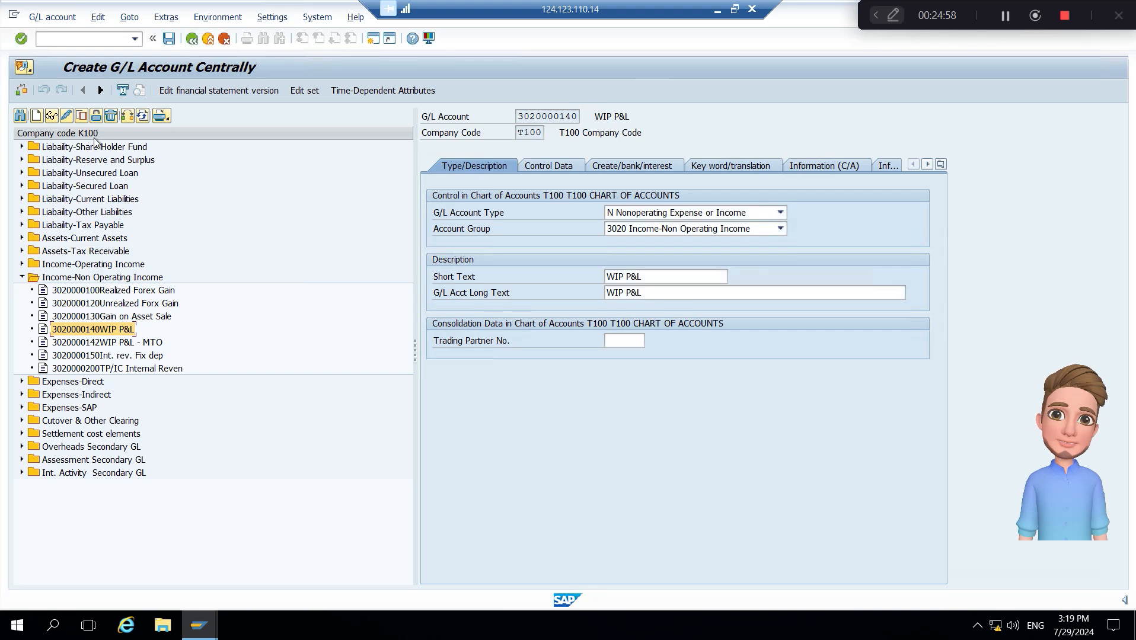
click(170, 39)
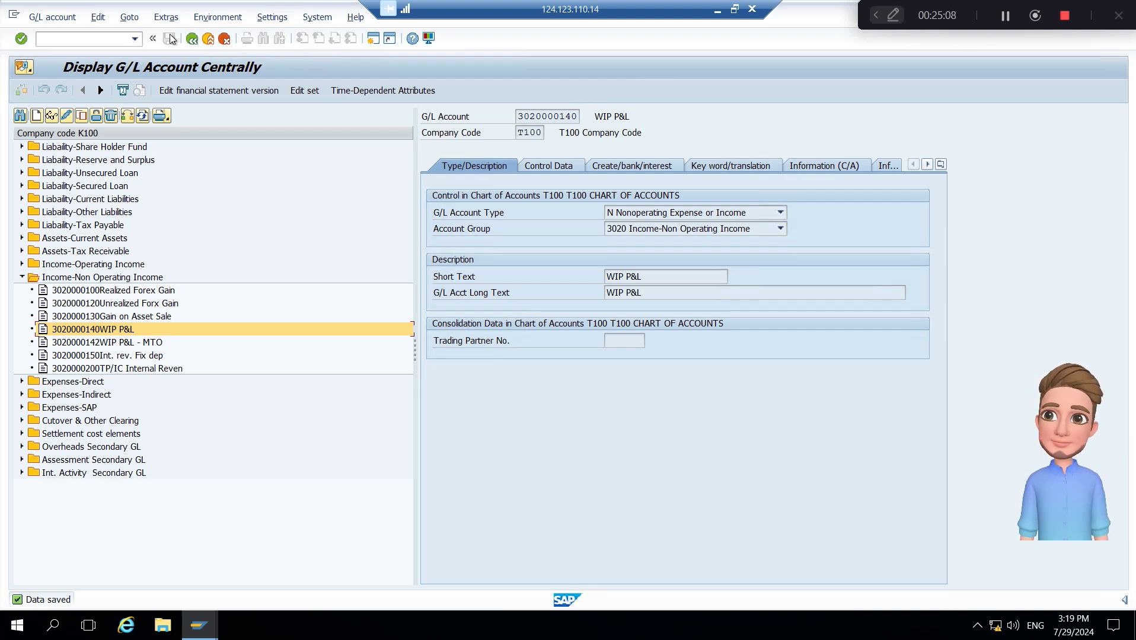
Return to the posting rules session, revalidate the copied T100 WIPR and RUCR entries, and save them to the T100 FI-GL--Settings customizing request.
key(alt+Tab)
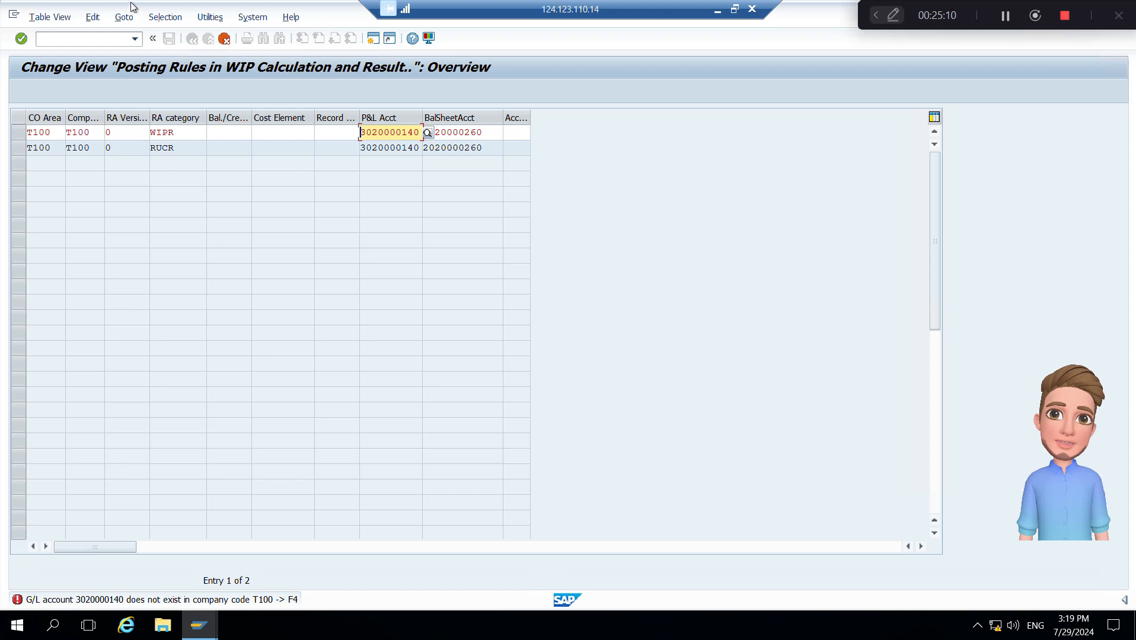
key(Return)
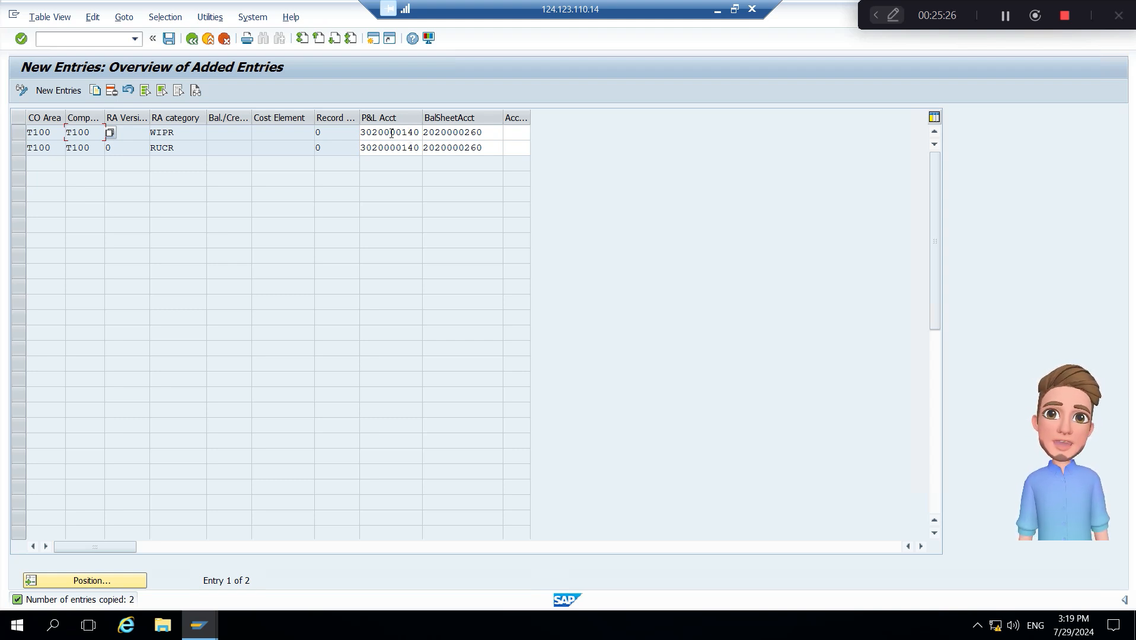
click(478, 133)
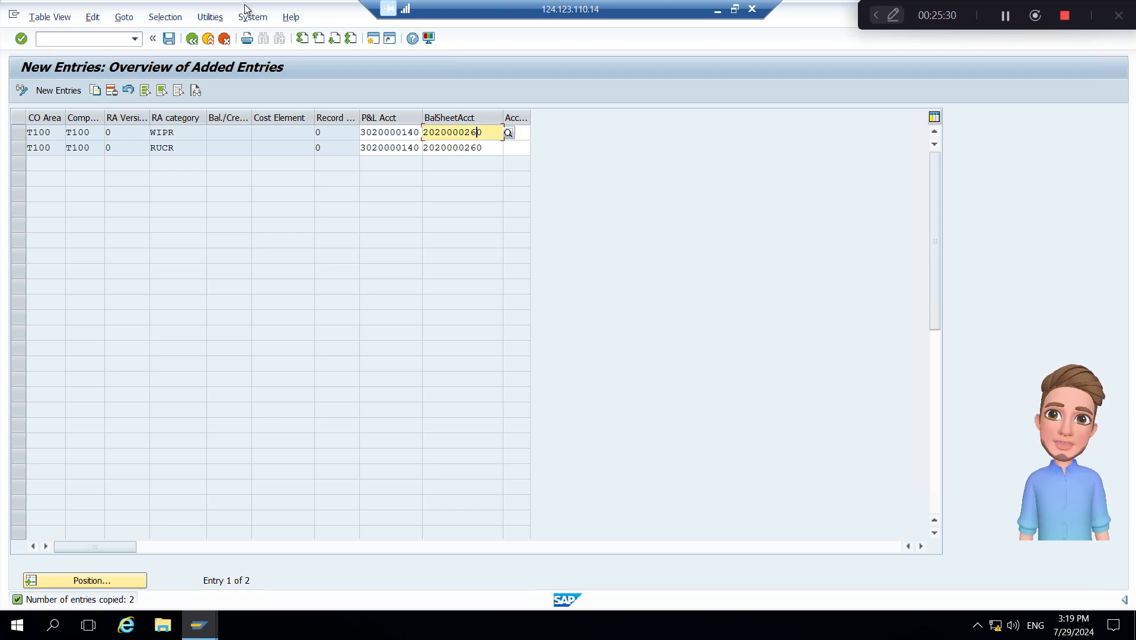
click(170, 38)
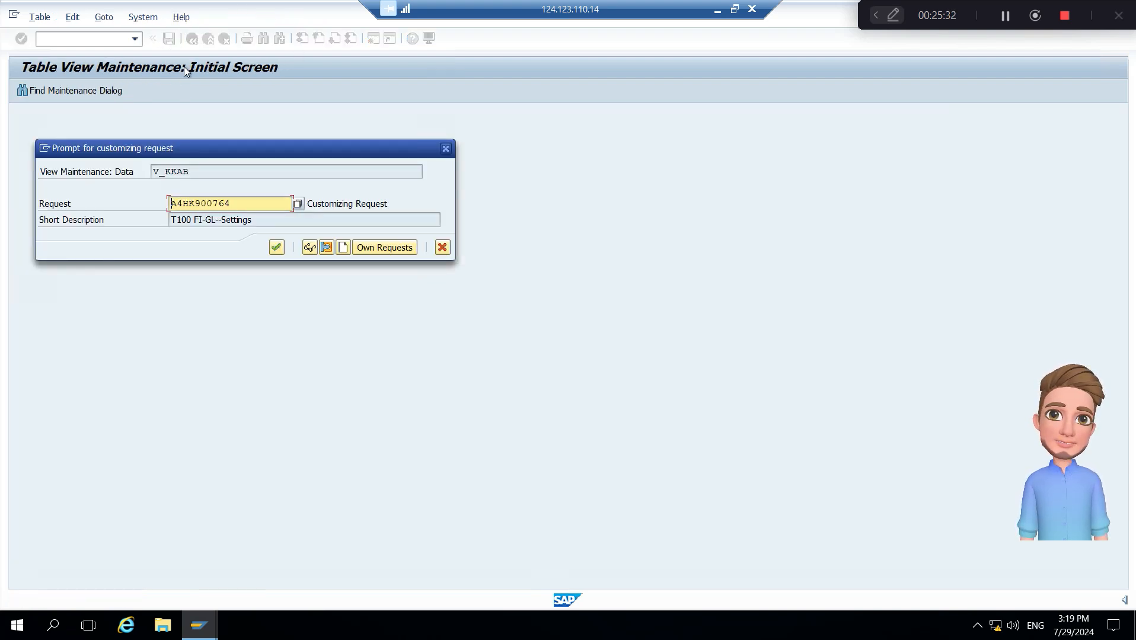
key(Return)
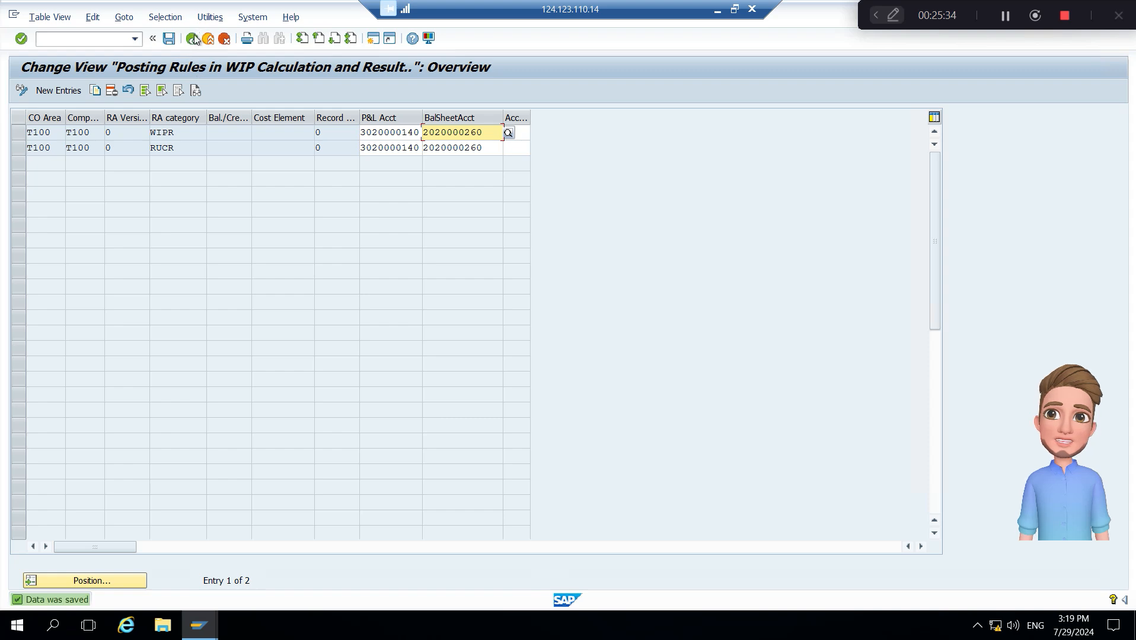
click(193, 38)
click(192, 38)
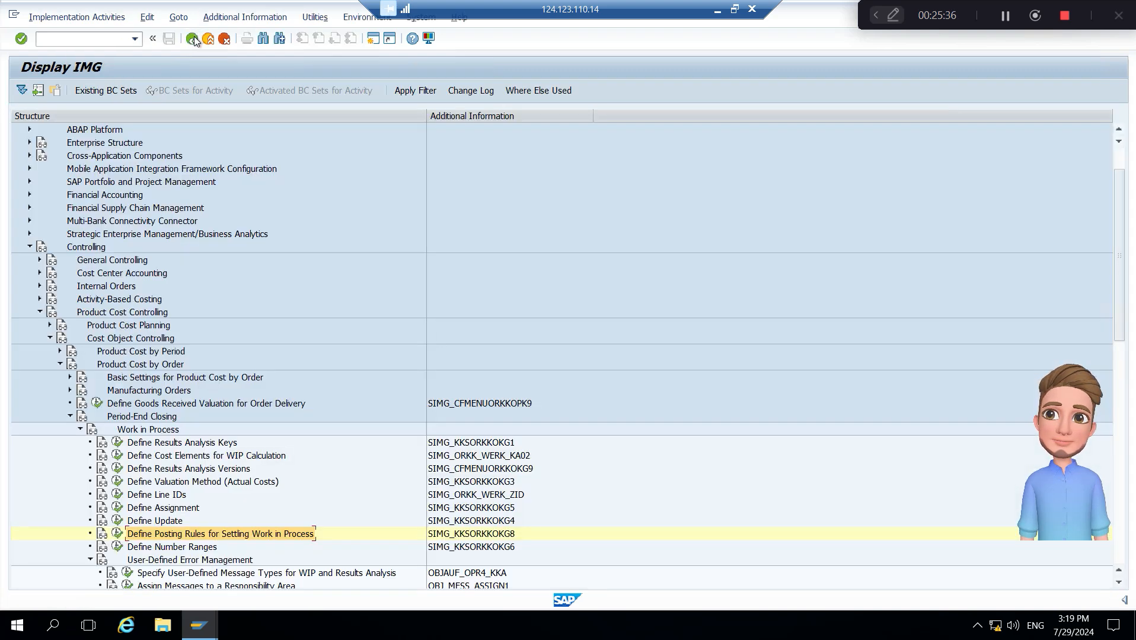
Open results analysis version 0 of controlling area T100 and enable Transfer to Financial Accounting.
scroll(240, 476, down, 4)
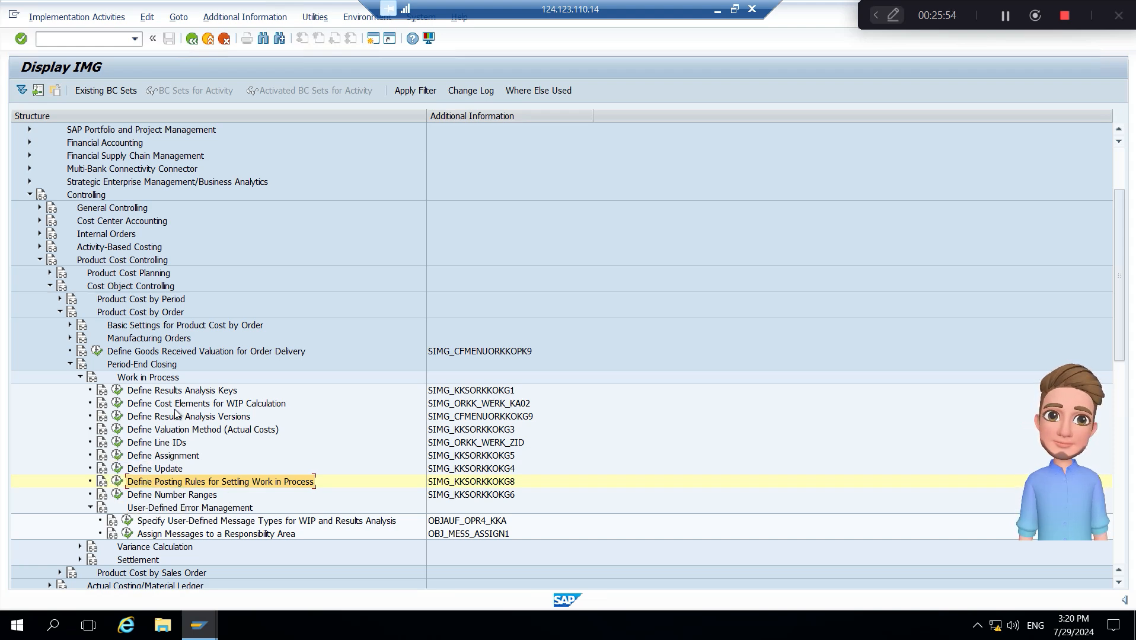
click(131, 418)
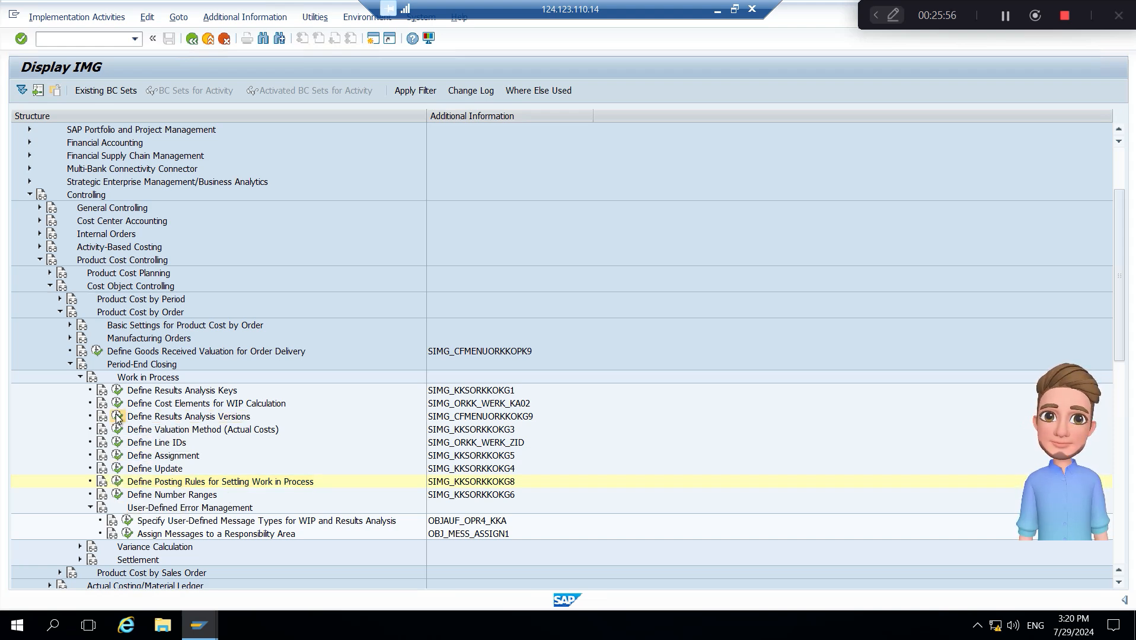
click(117, 416)
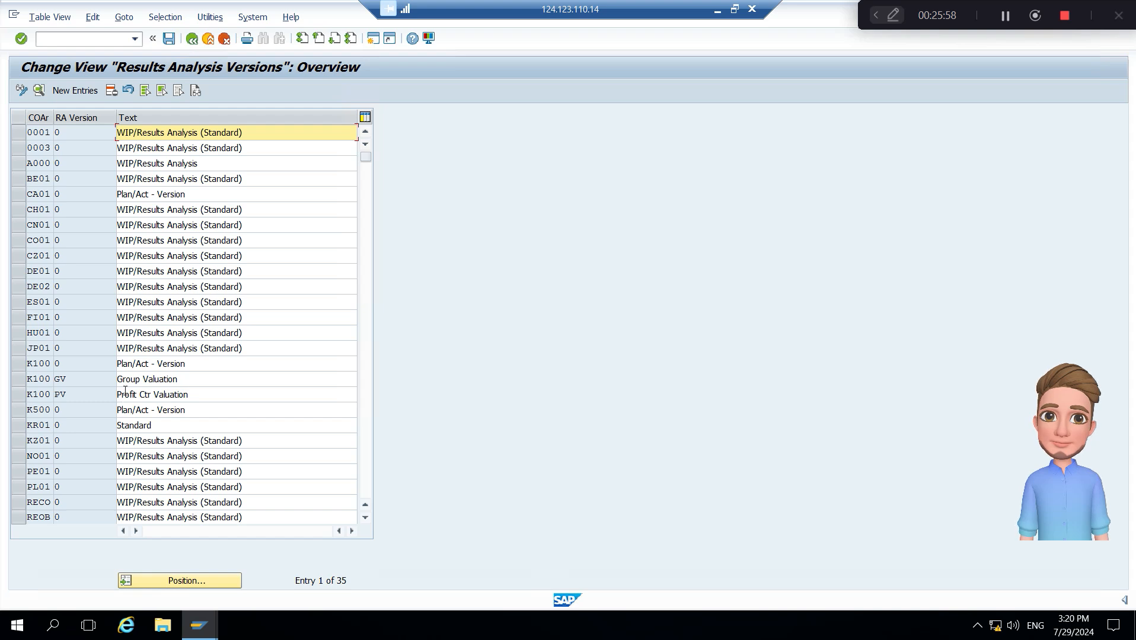
scroll(77, 394, down, 7)
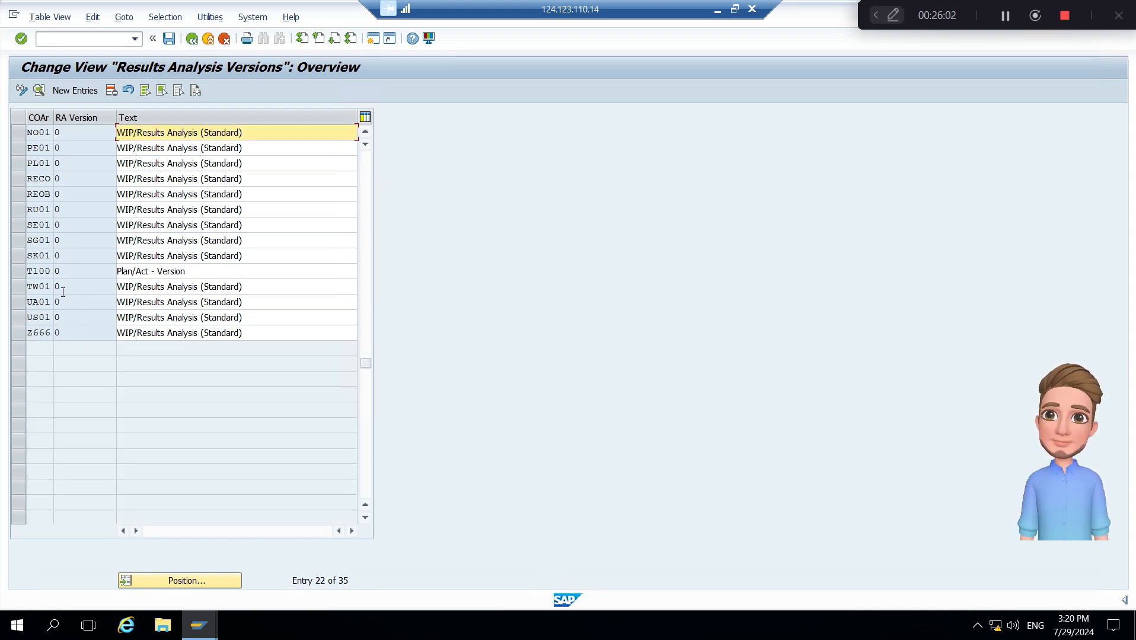
double_click(41, 271)
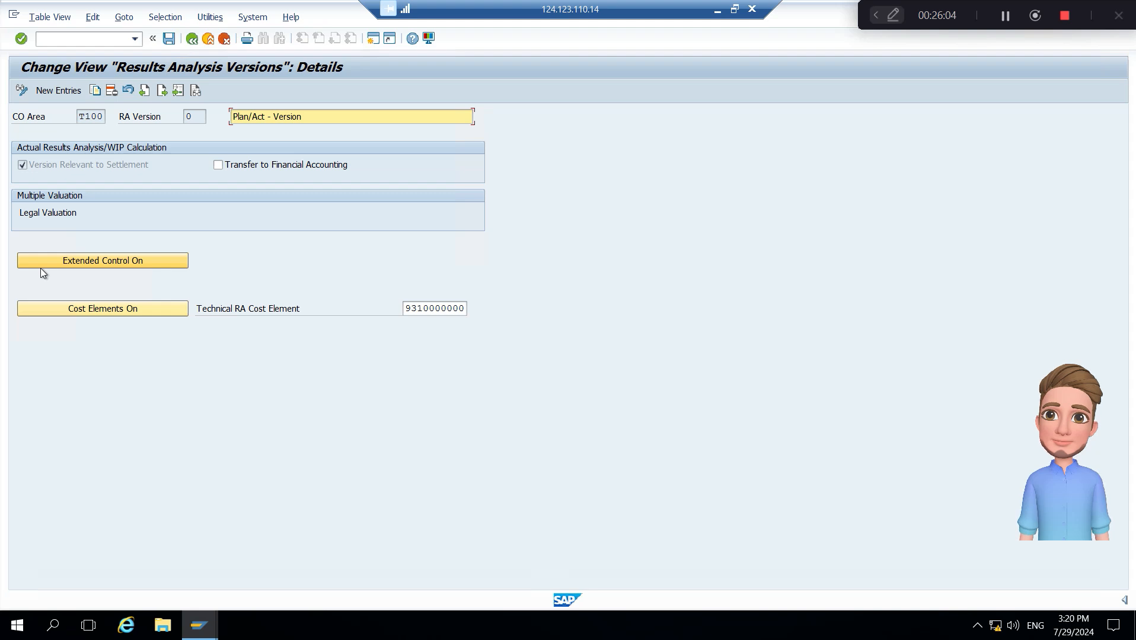
click(242, 170)
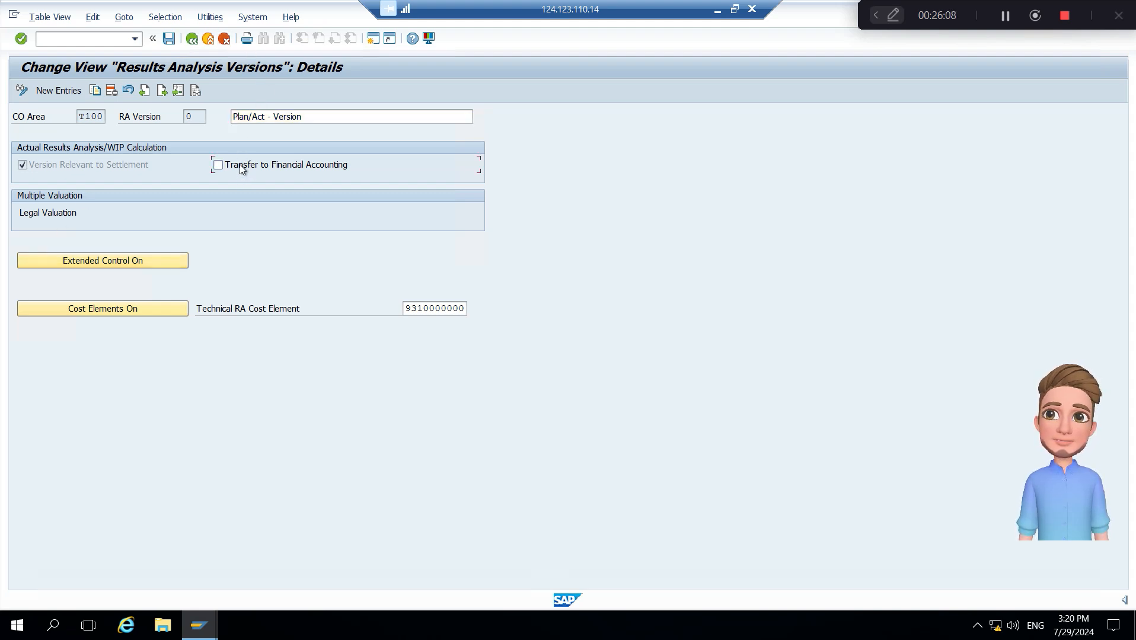
Change the description of T100's results analysis version 0 to "T100 Plan/Act - Version".
click(236, 118)
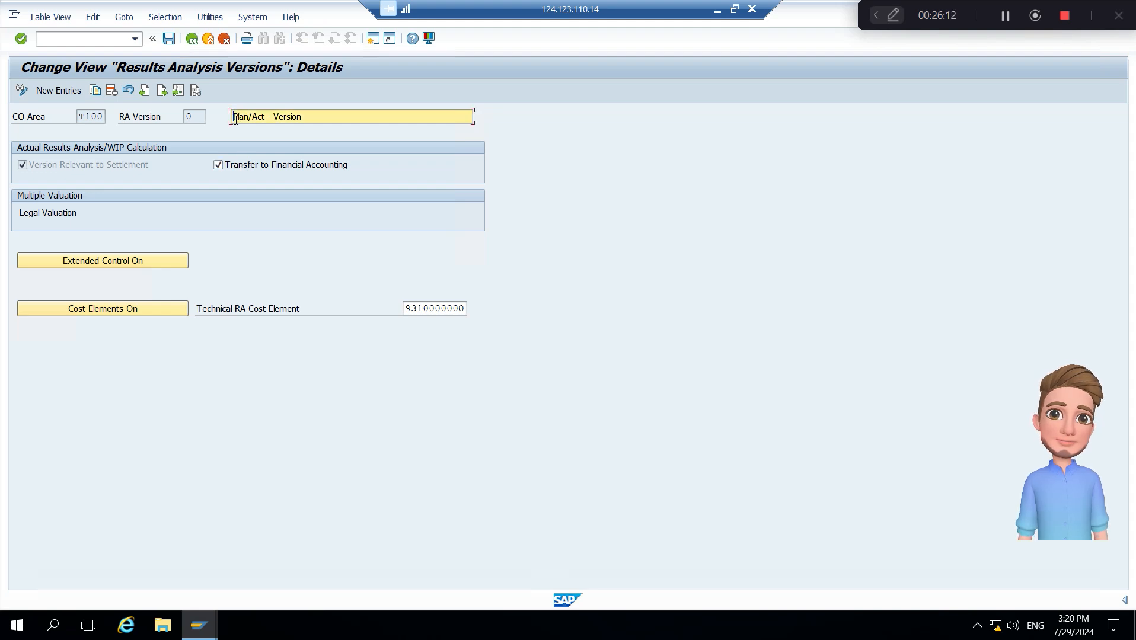
key(shift+End)
key(ctrl+c)
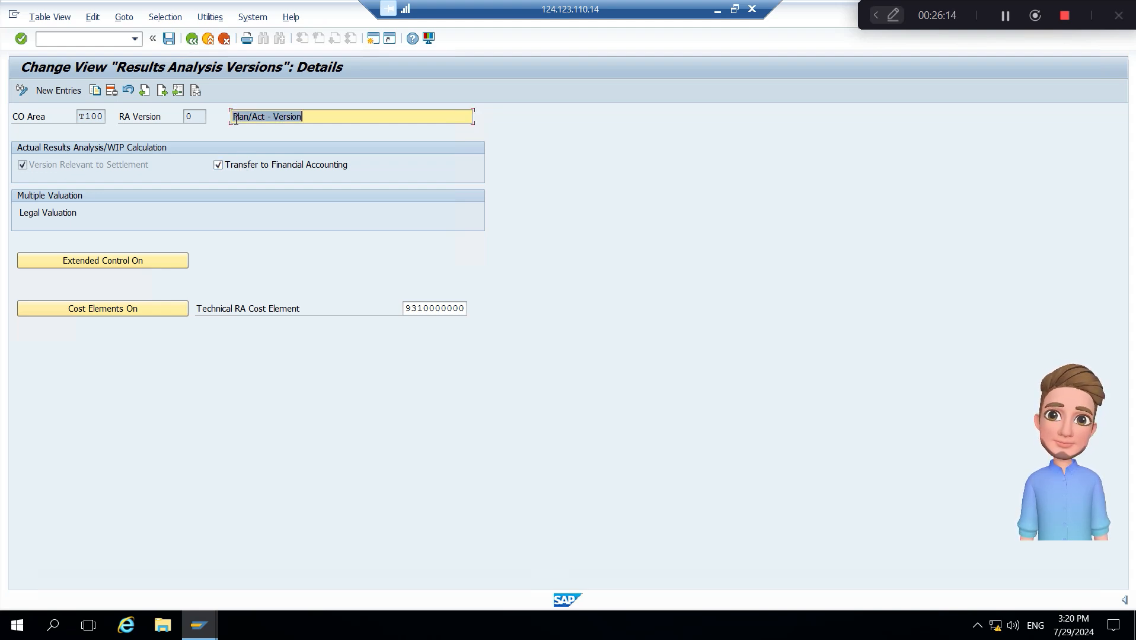
key(Delete)
key(Caps_Lock)
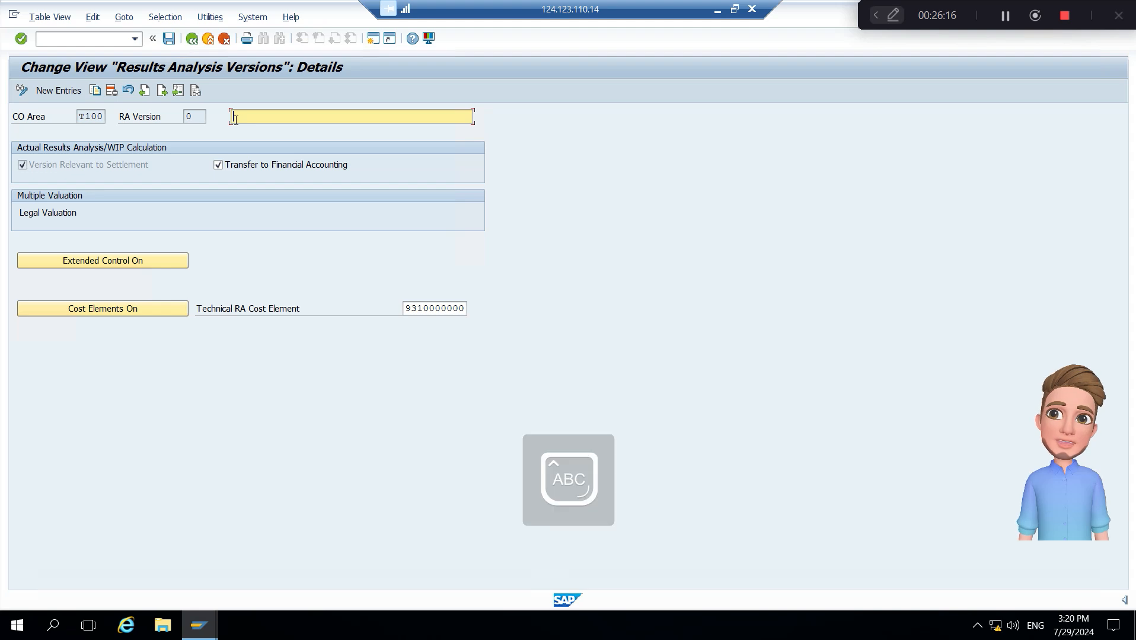
text(T100)
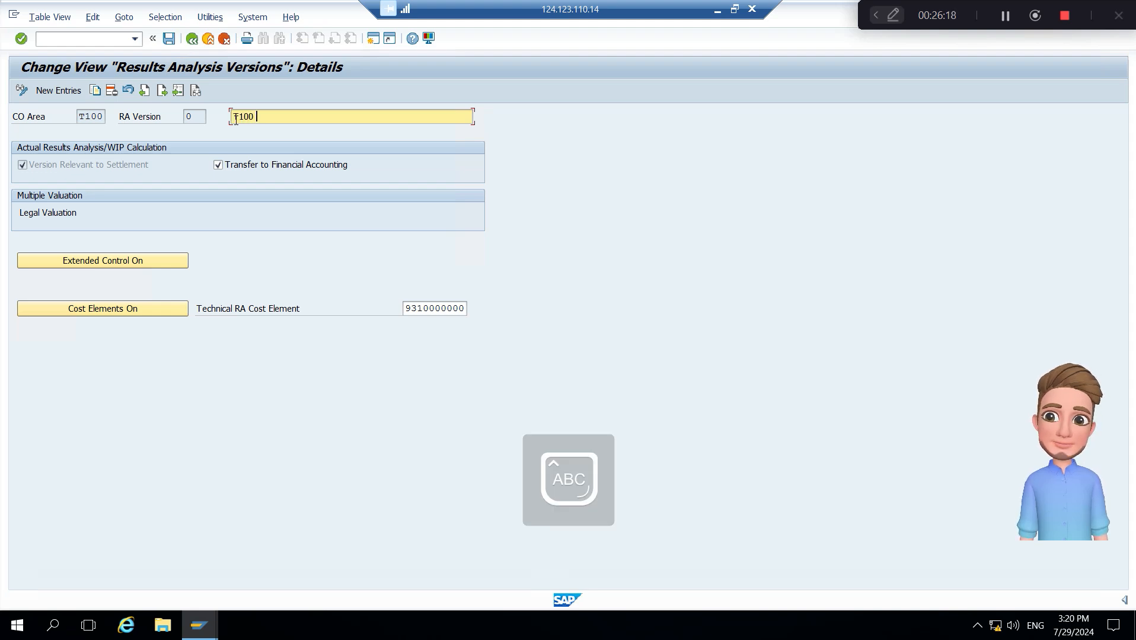
key(ctrl+v)
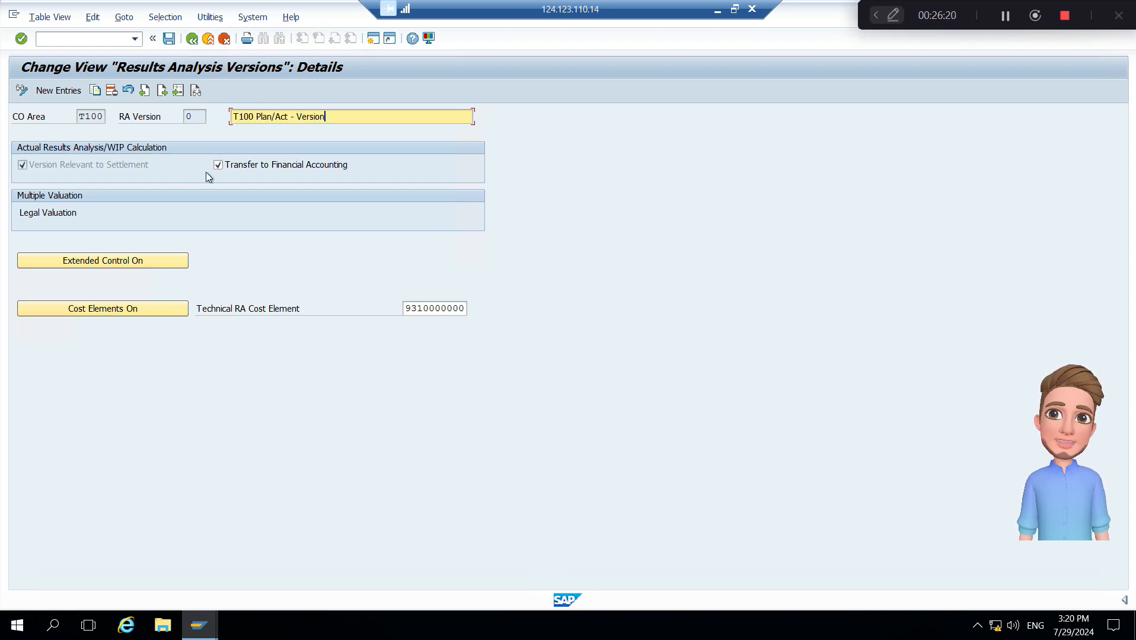
Save the results analysis version to the T100 FI-GL--Settings customizing request and return to the IMG structure.
click(169, 39)
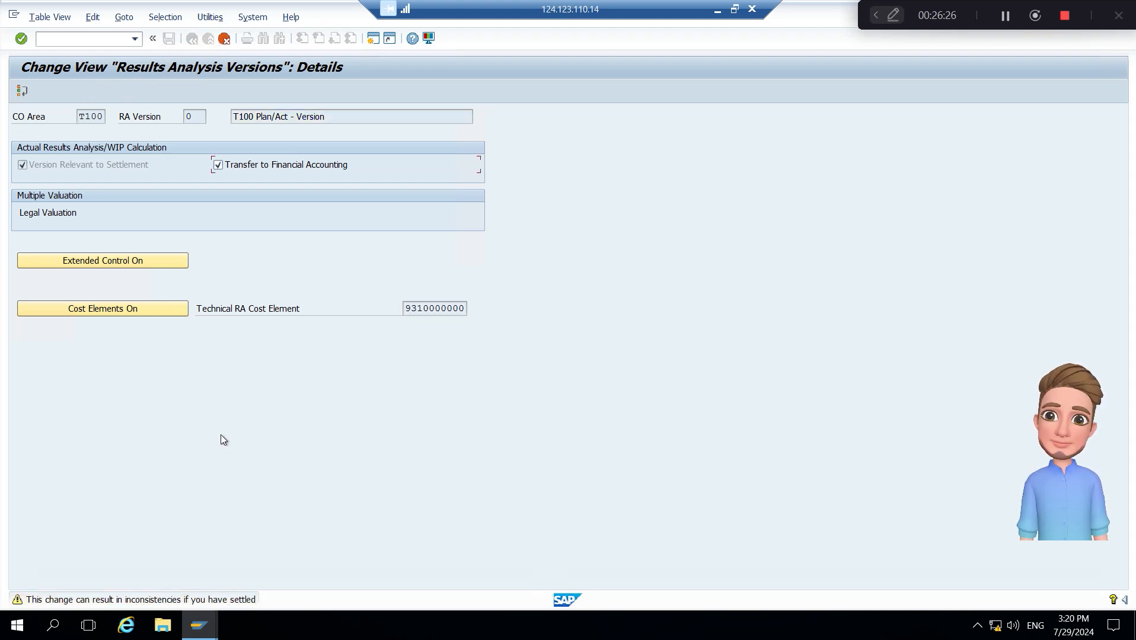
key(Return)
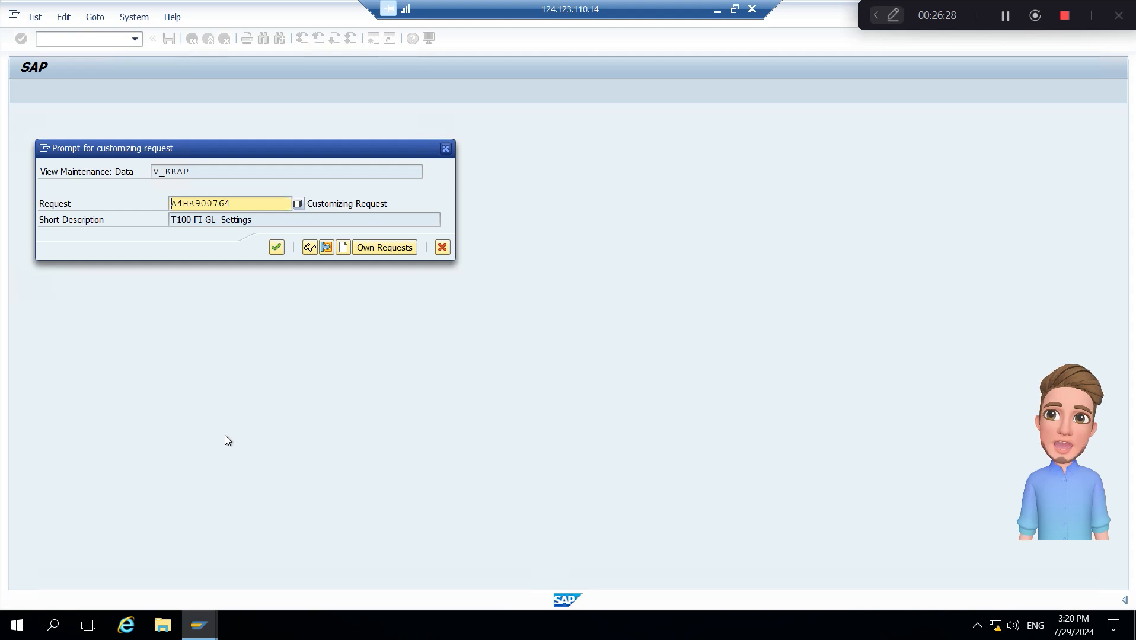
key(Return)
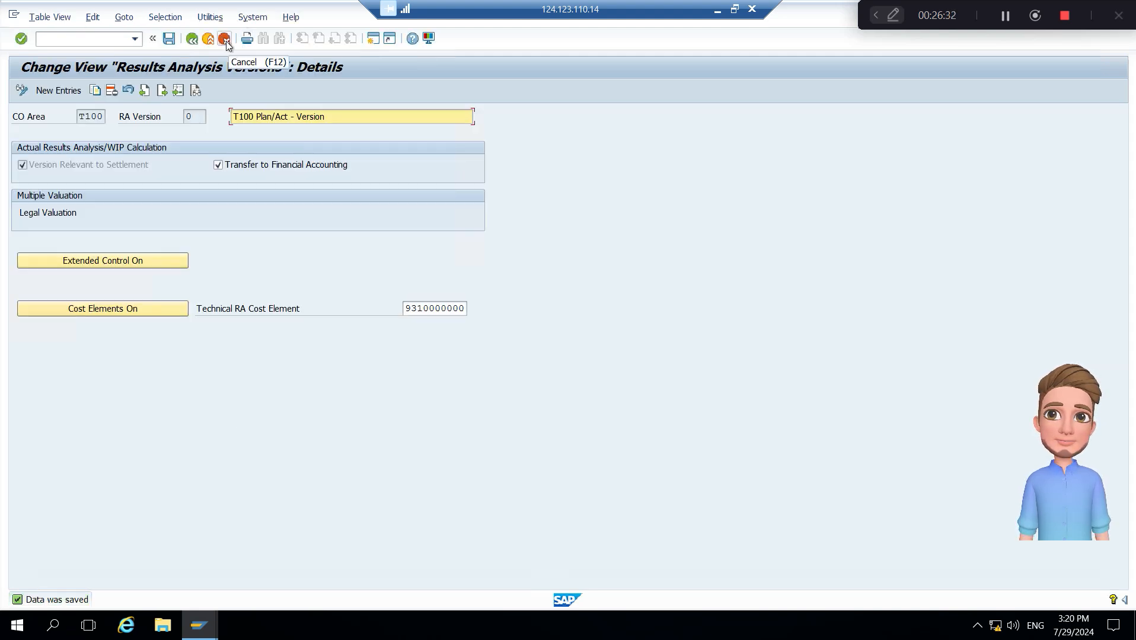
click(210, 41)
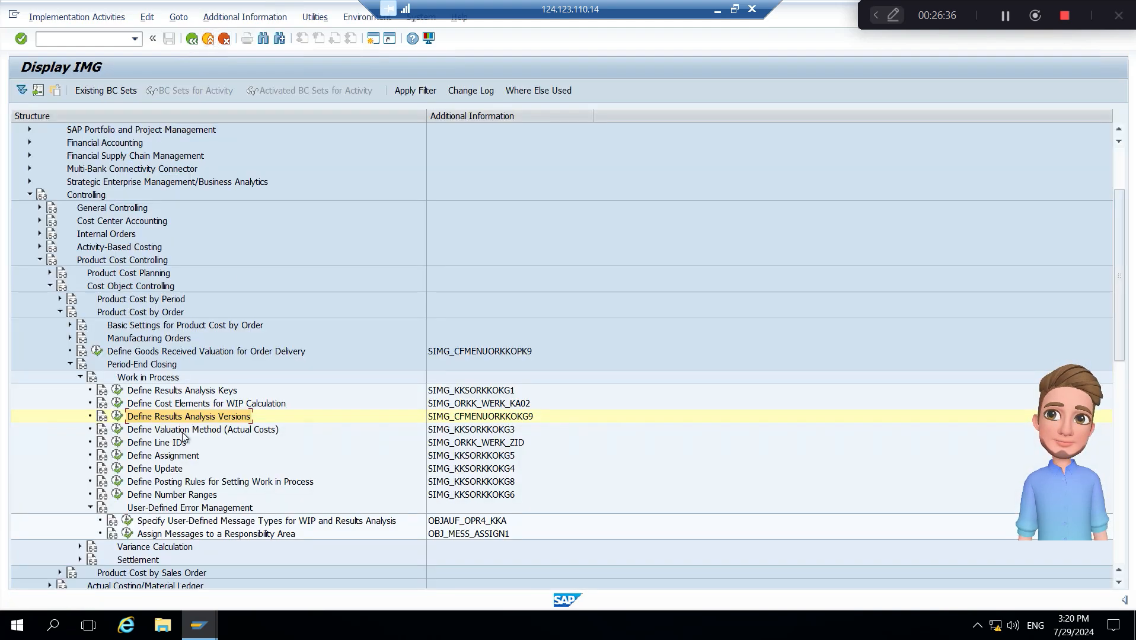
Open the Activate WIP at Actual Costs activity under Actual Costing/Material Ledger, Actual Costing, in the IMG structure.
click(135, 315)
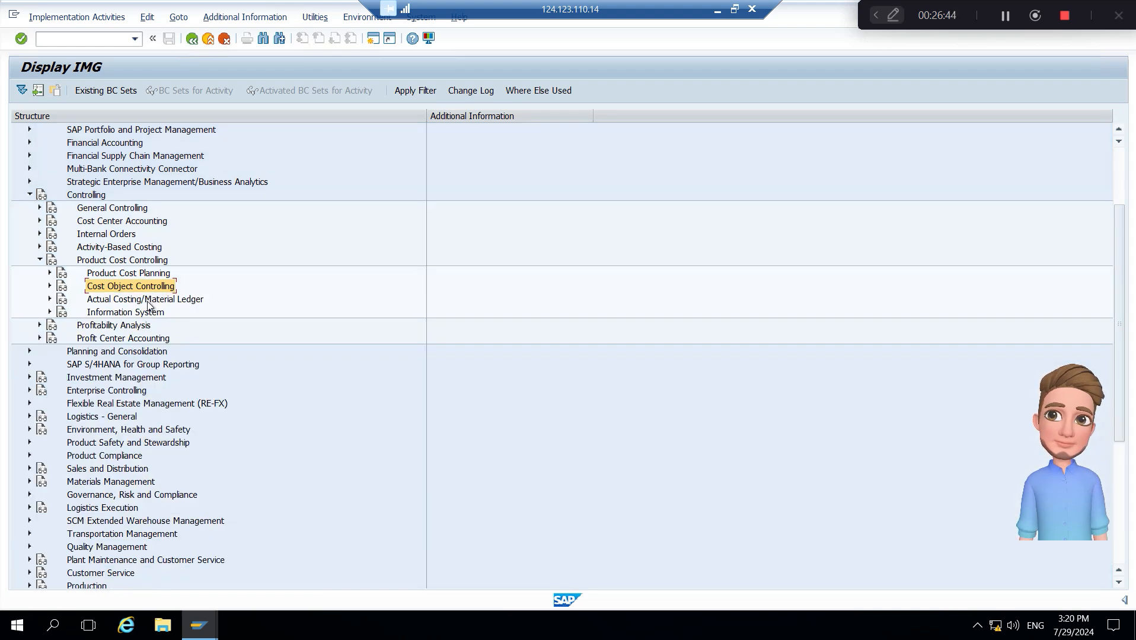
double_click(148, 300)
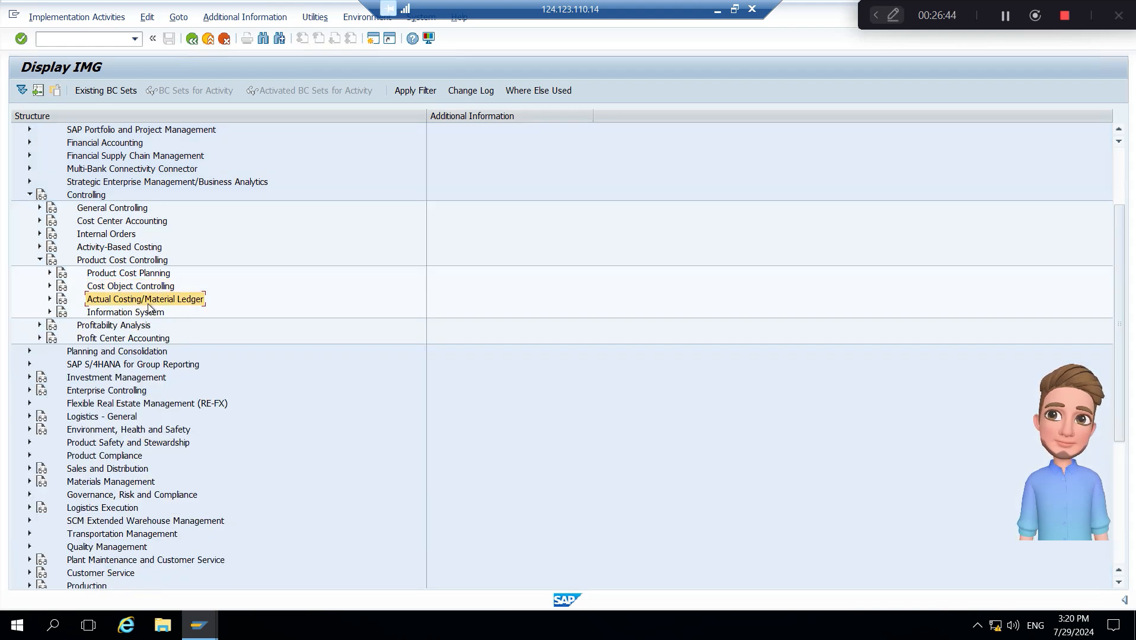
double_click(140, 432)
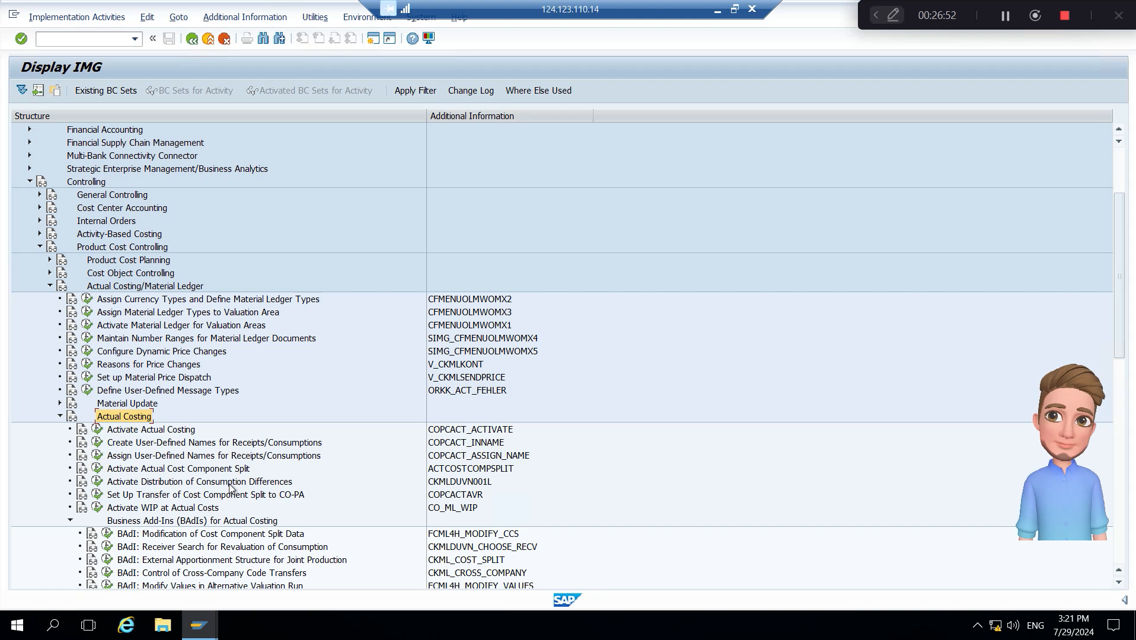
click(162, 508)
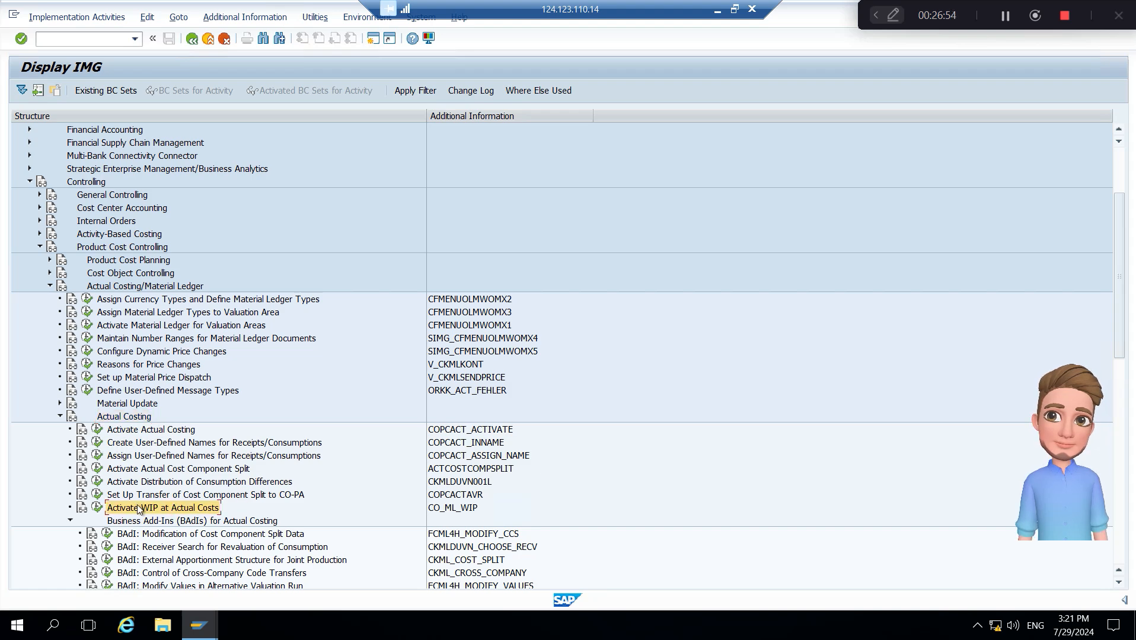
click(97, 509)
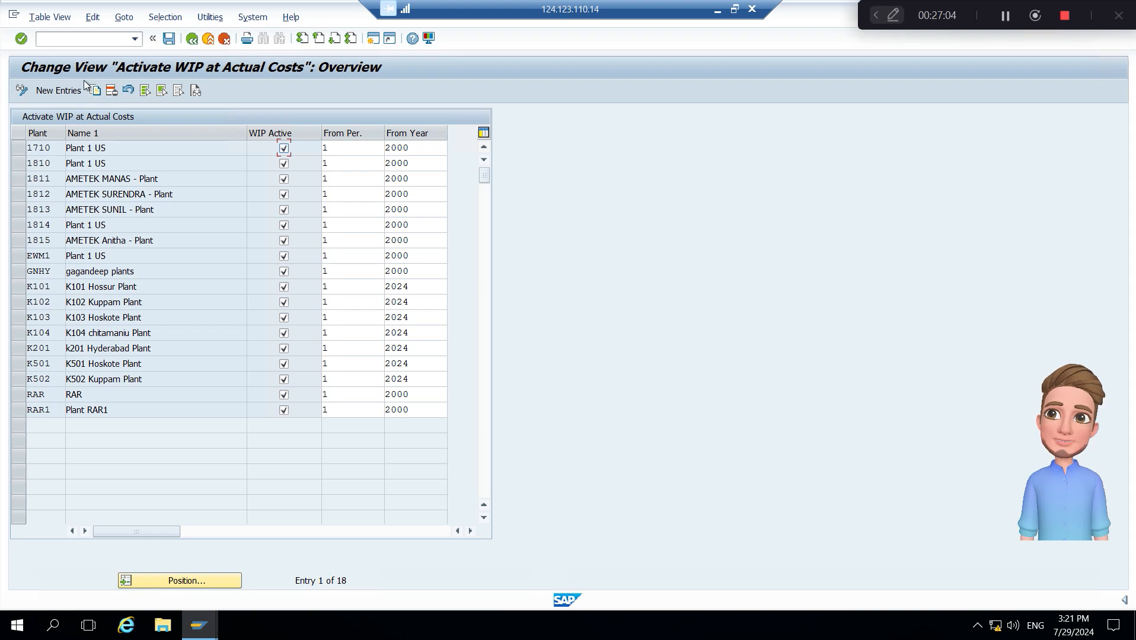
Create a new entry activating WIP at actual costs for plant T101 from period 1 of 2024.
click(59, 91)
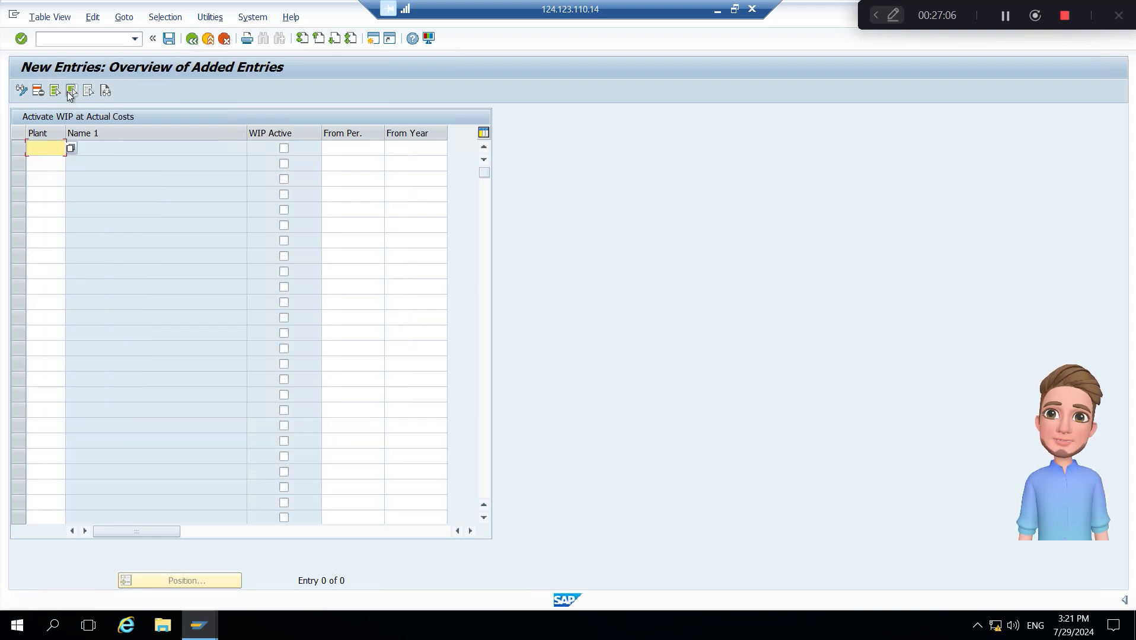
key(Caps_Lock)
text(t101)
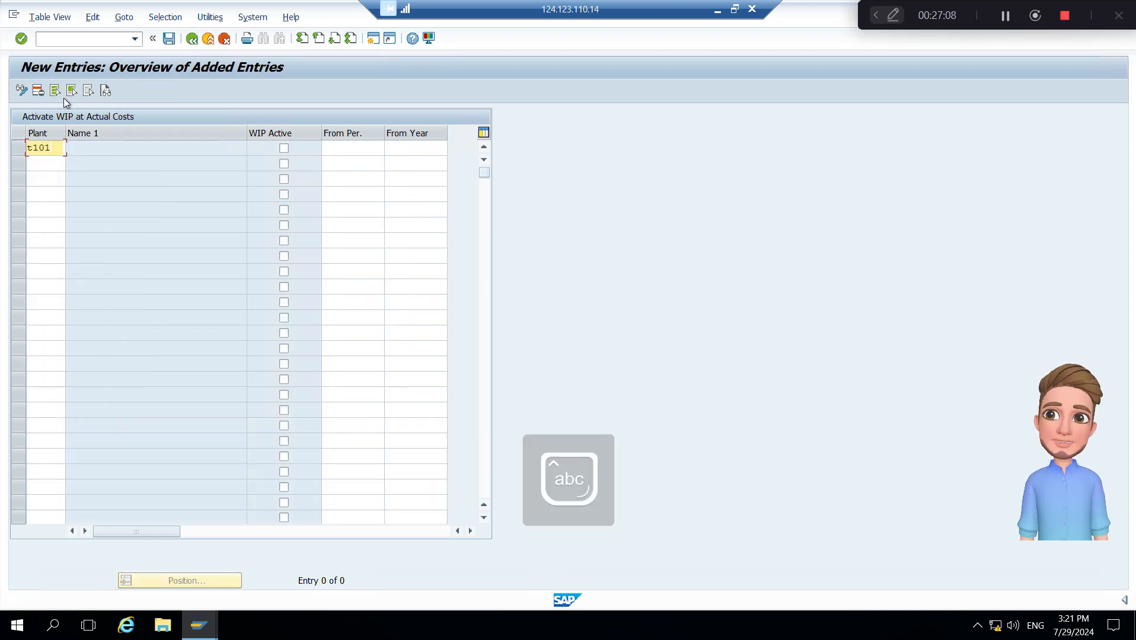
key(Tab)
key(space)
key(Tab)
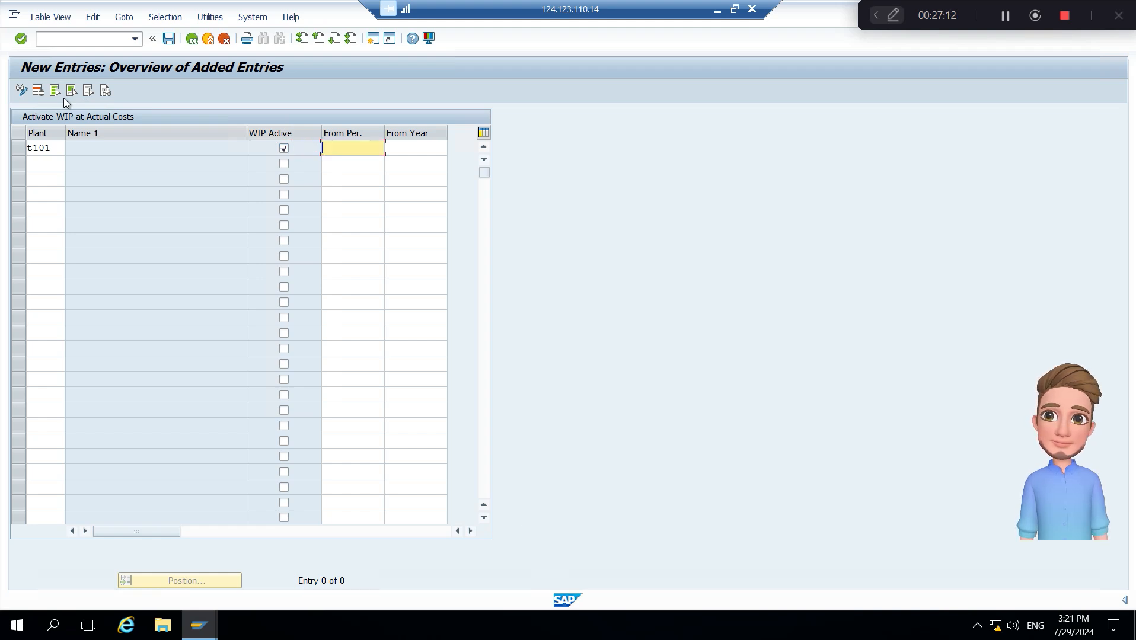
text(1)
key(Tab)
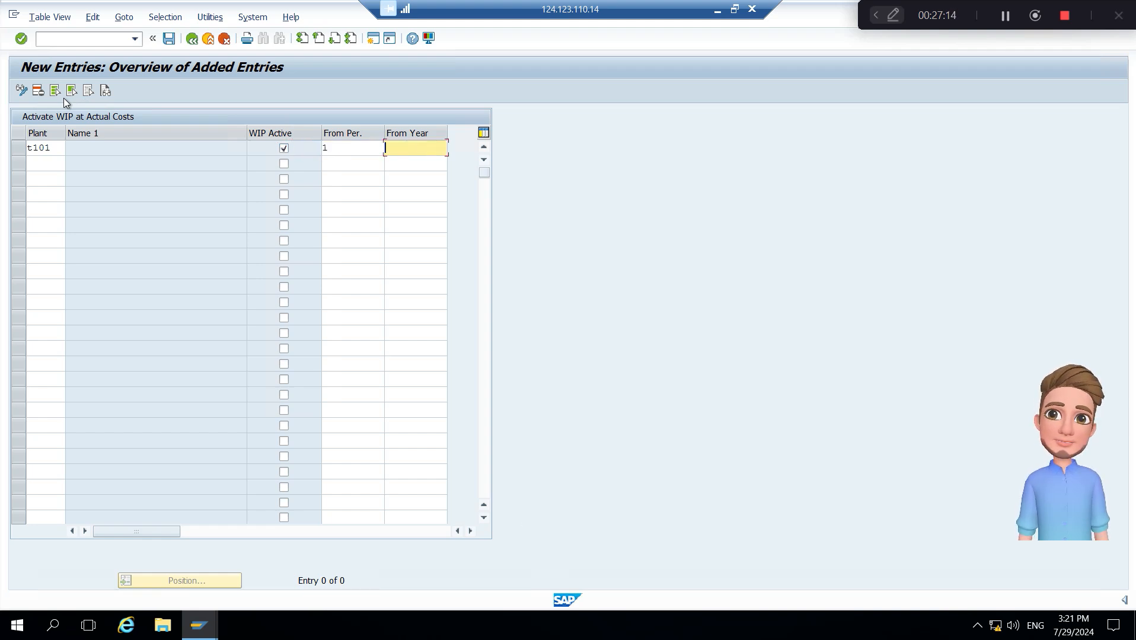
text(2024)
key(Return)
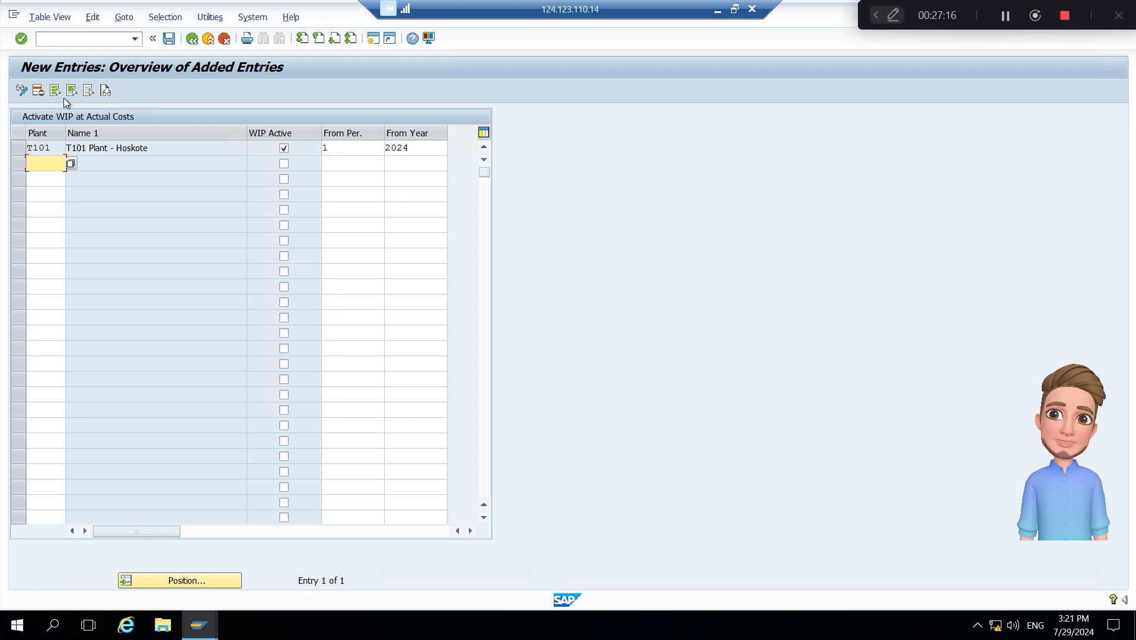
Add plant T102 with WIP active from period 1 of 2024.
text(t)
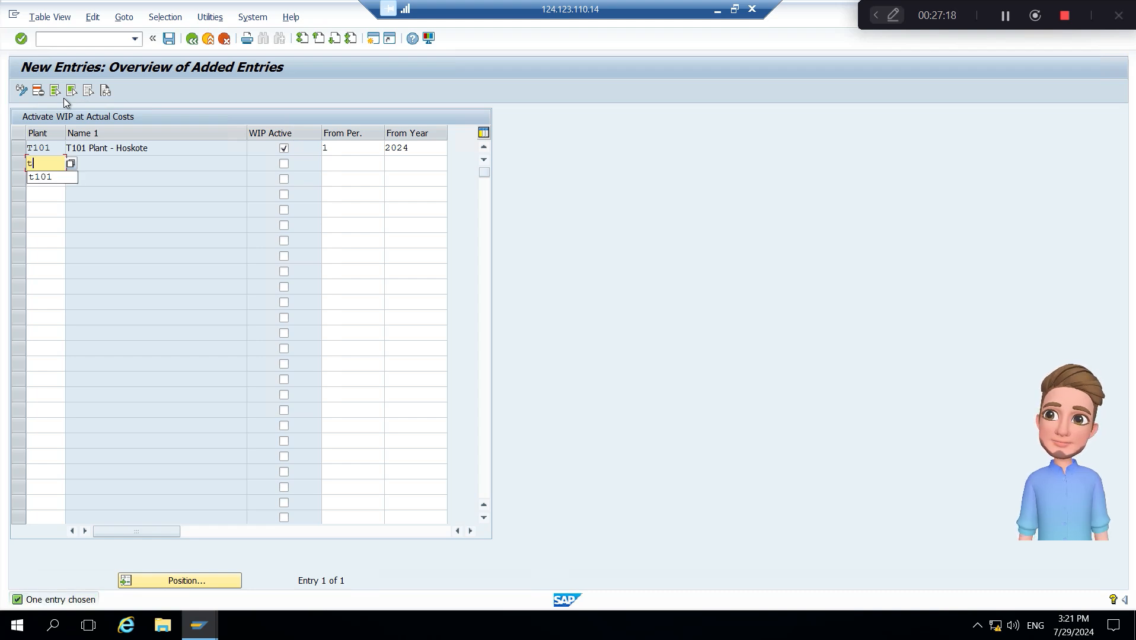
text(102)
key(Tab)
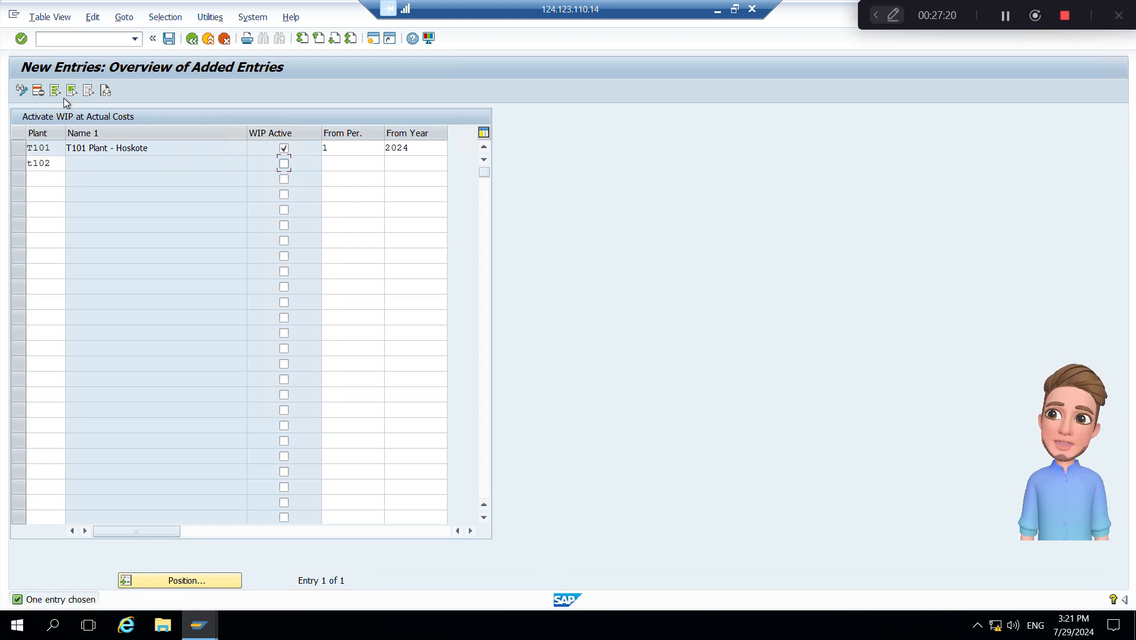
key(space)
key(Tab)
text(1)
key(Tab)
text(2)
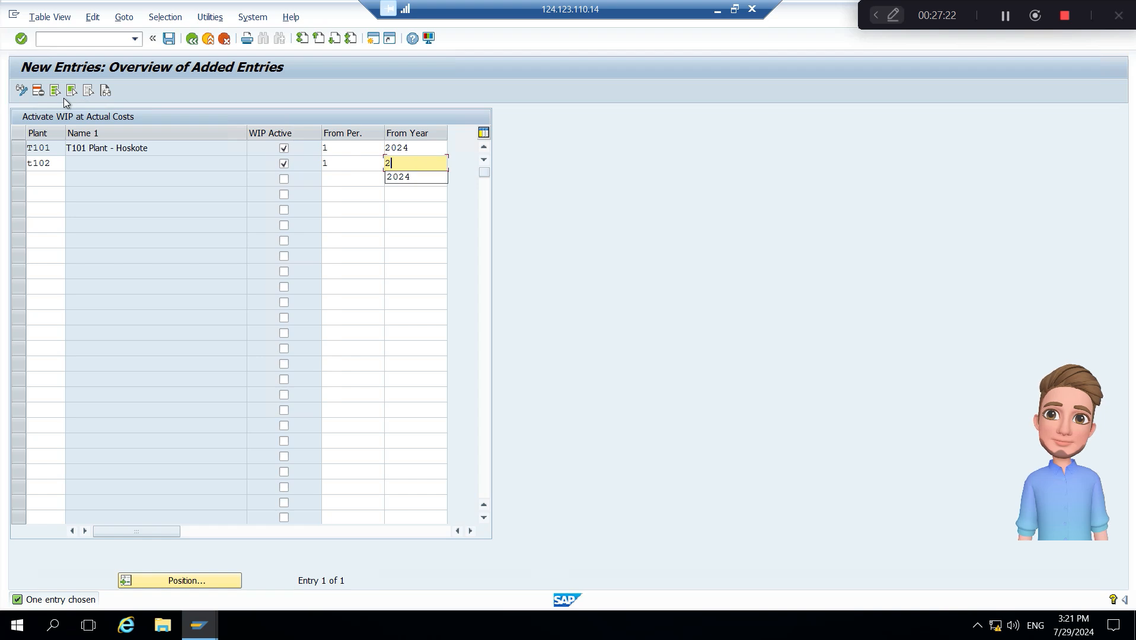
text(024)
key(Tab)
Add plant T103 with WIP active from period 1, year 2024, and validate the entries.
text(t103)
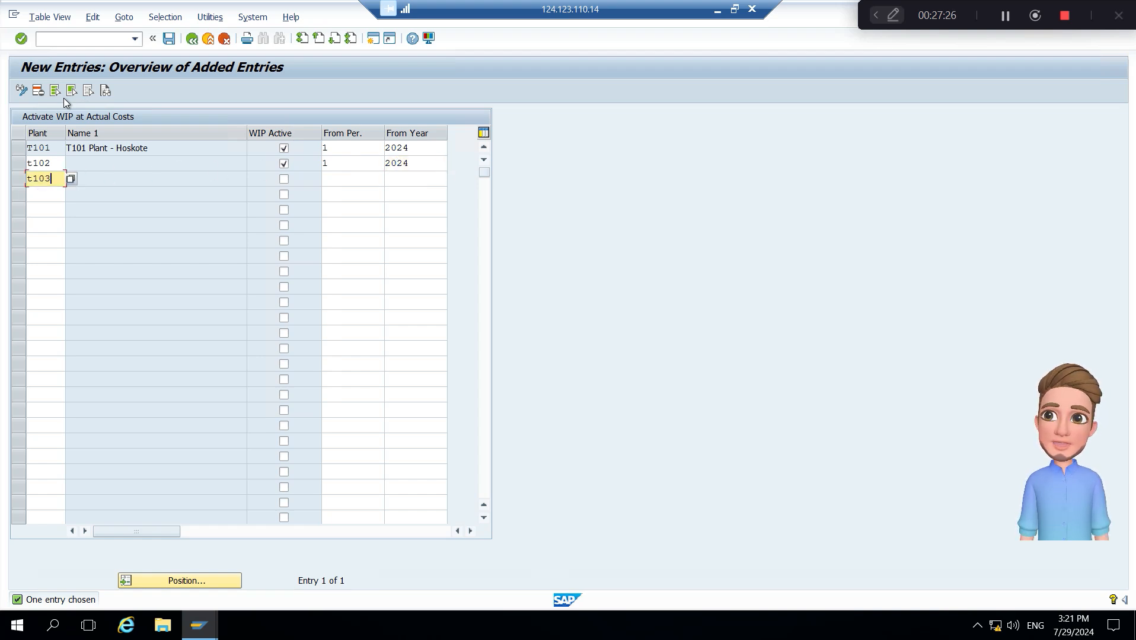
key(Tab)
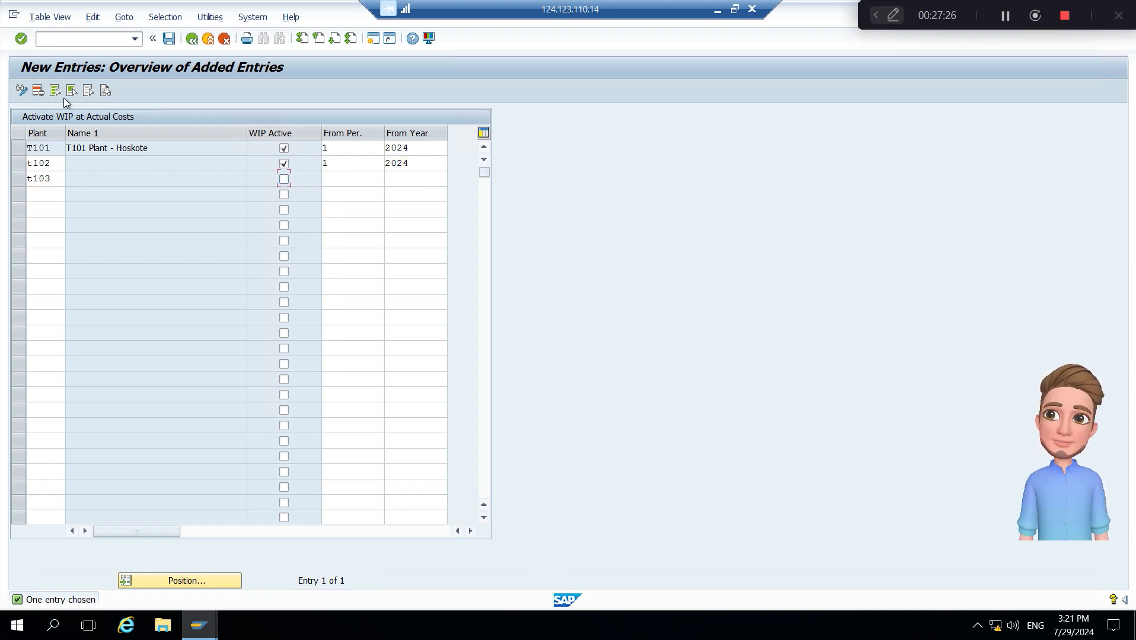
key(Tab)
text(1)
key(Tab)
text(2)
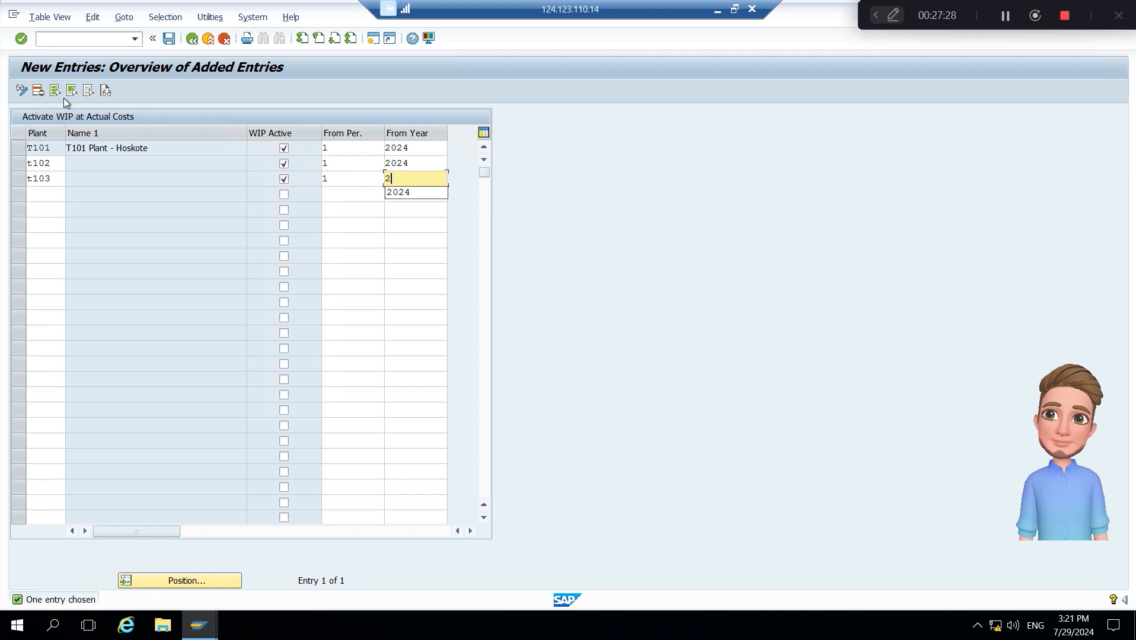
text(024)
key(Return)
Save the new WIP activation entries for plants T101, T102 and T103 and return to the activation overview.
right_click(63, 97)
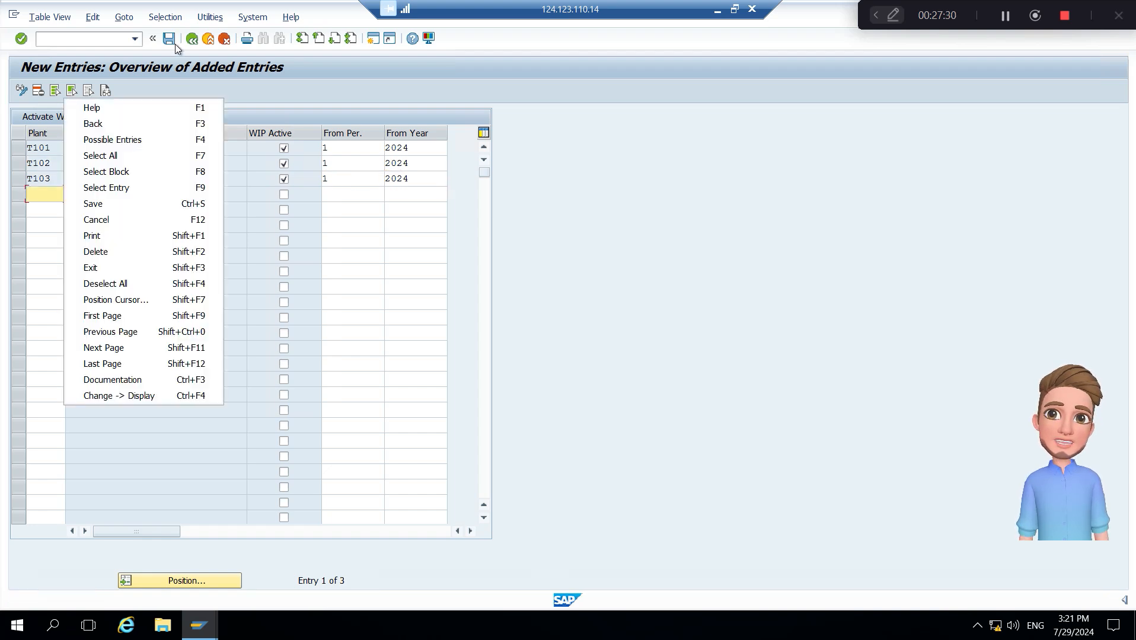
click(175, 45)
key(Return)
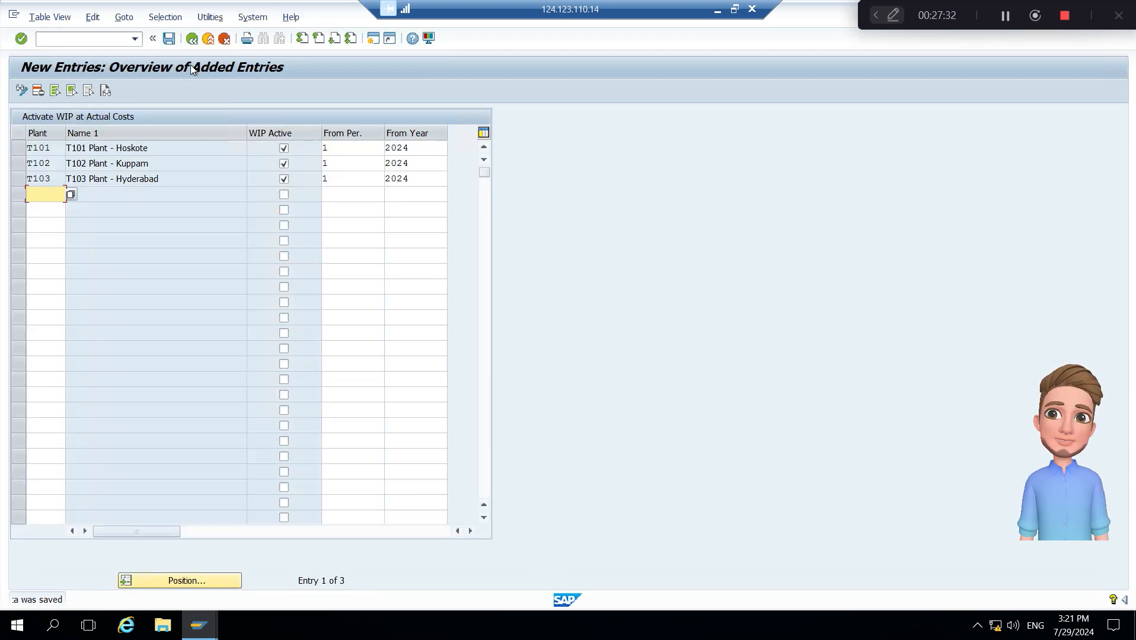
click(192, 39)
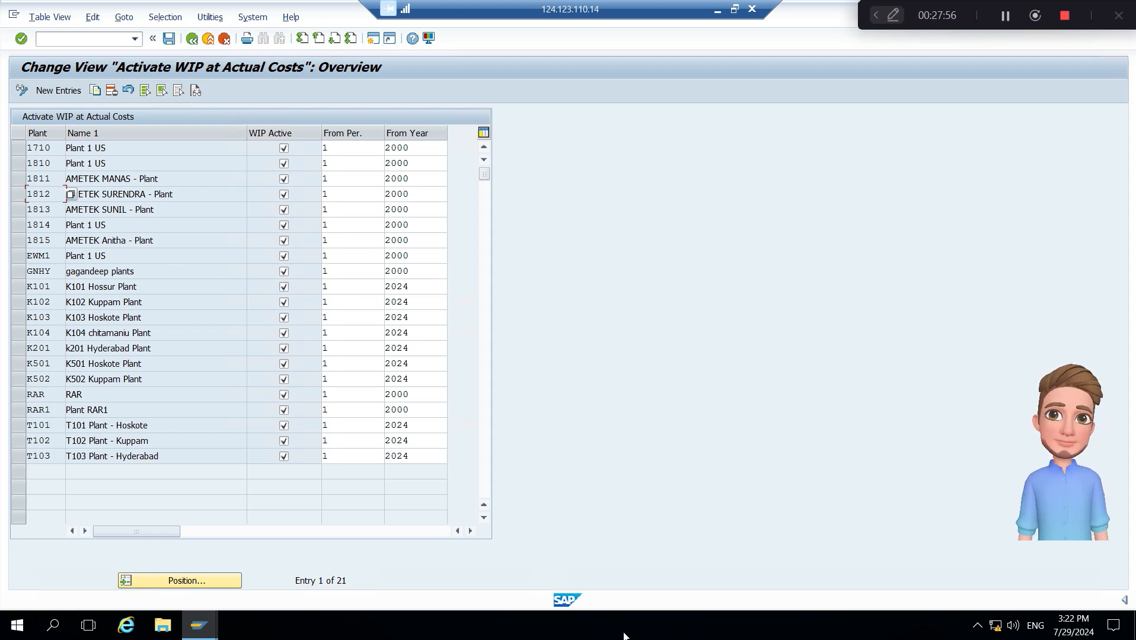
Check the Configuration Steps slide in the presentation and return from the WIP activation overview to the IMG structure.
click(735, 10)
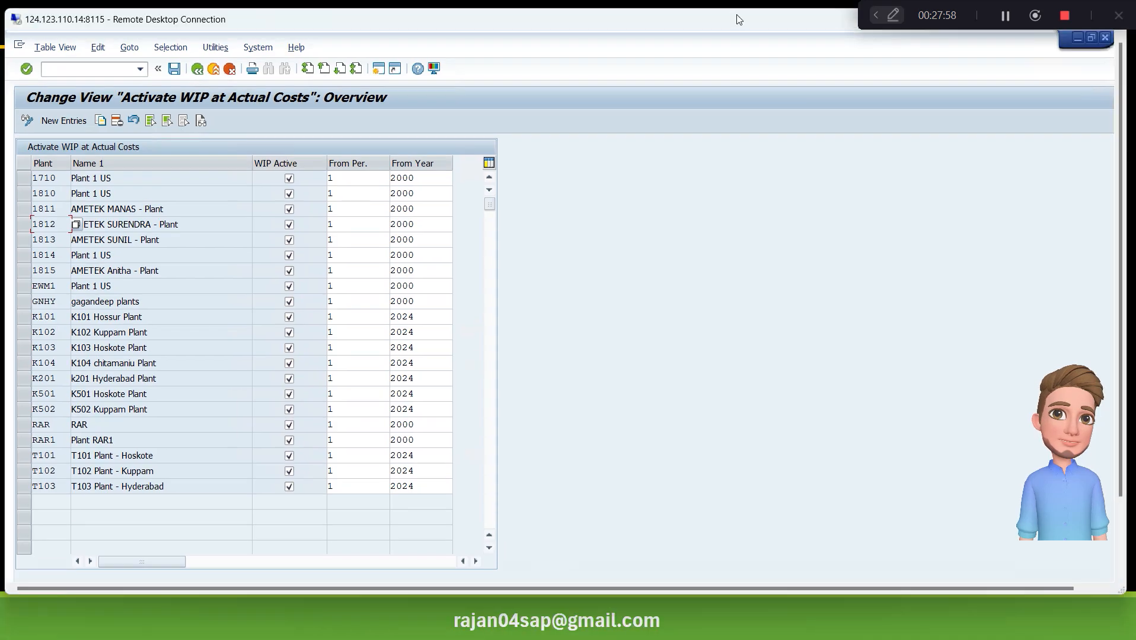
click(797, 623)
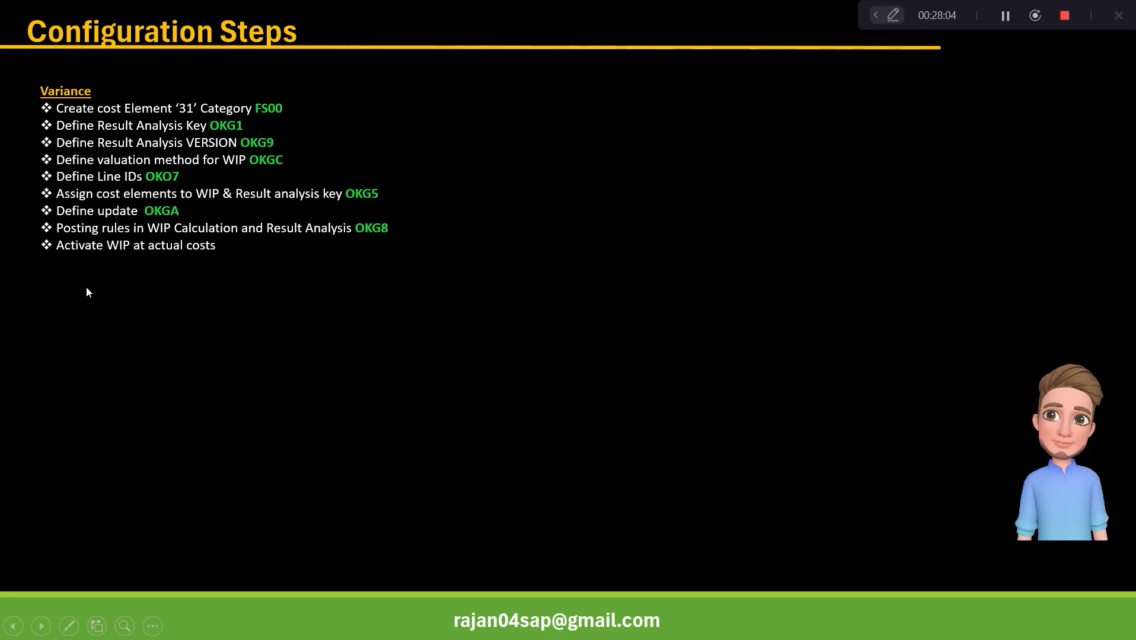
key(alt+Tab)
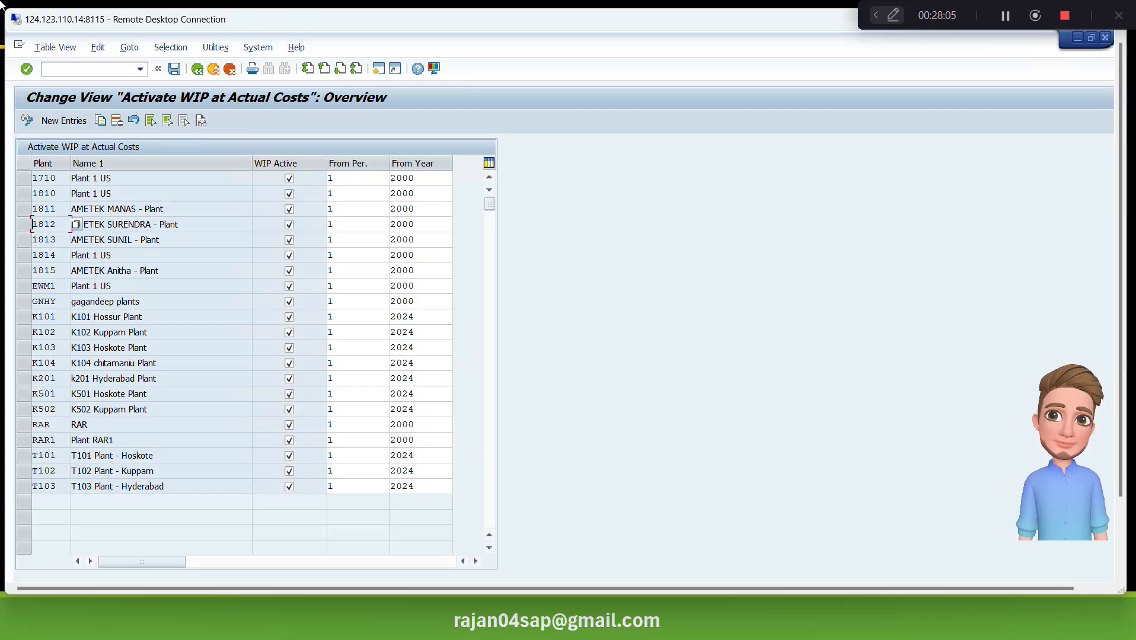
click(200, 71)
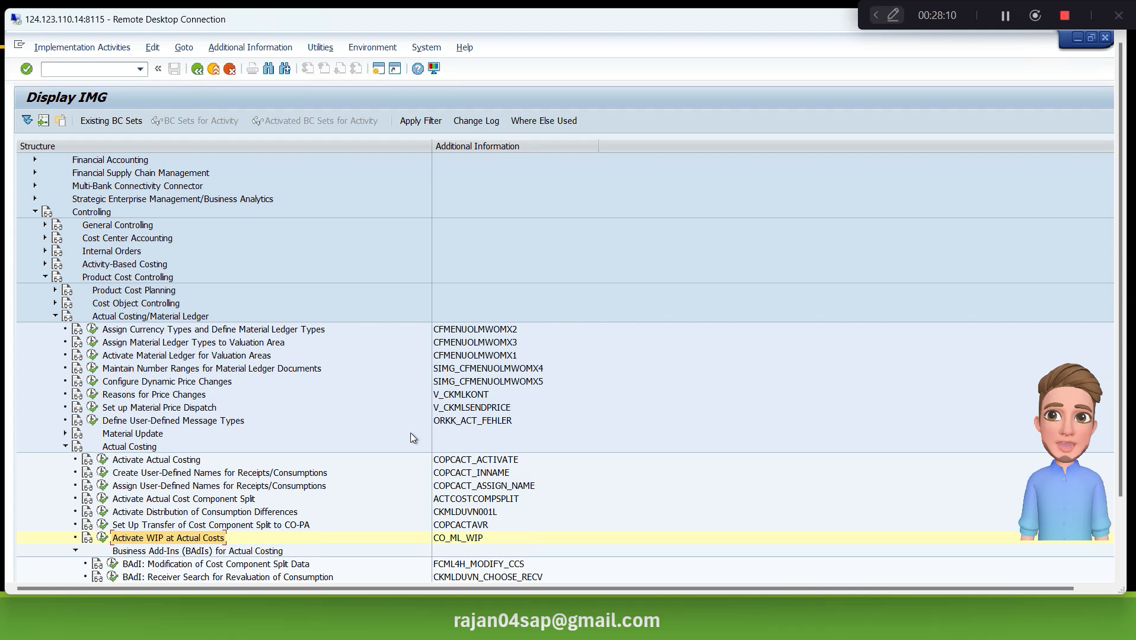
key(alt+Tab)
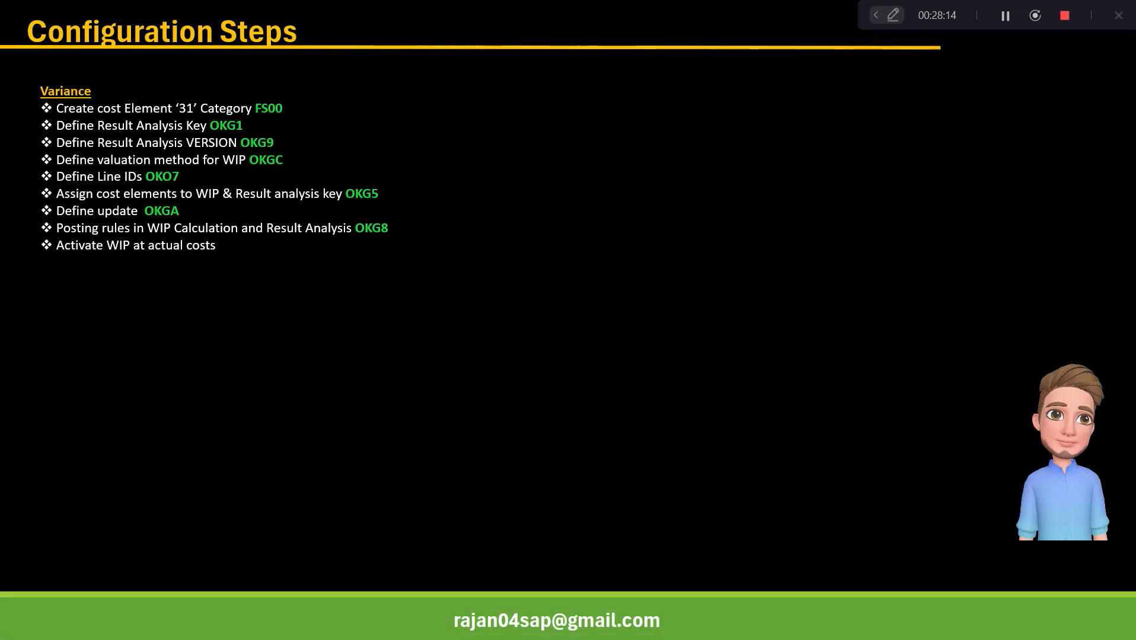
key(Right)
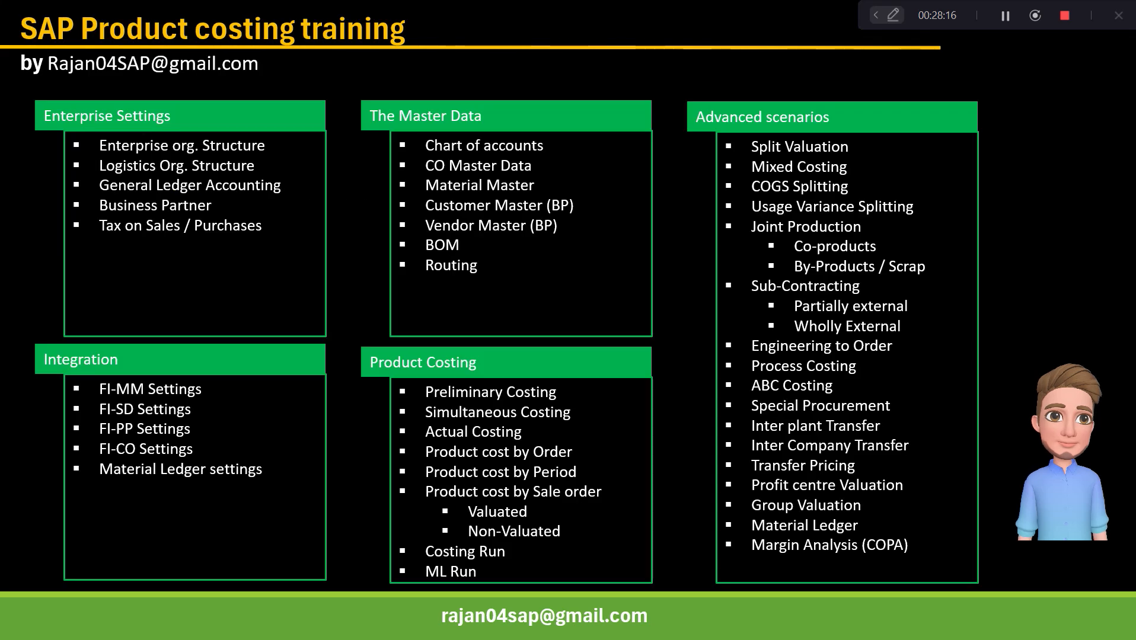